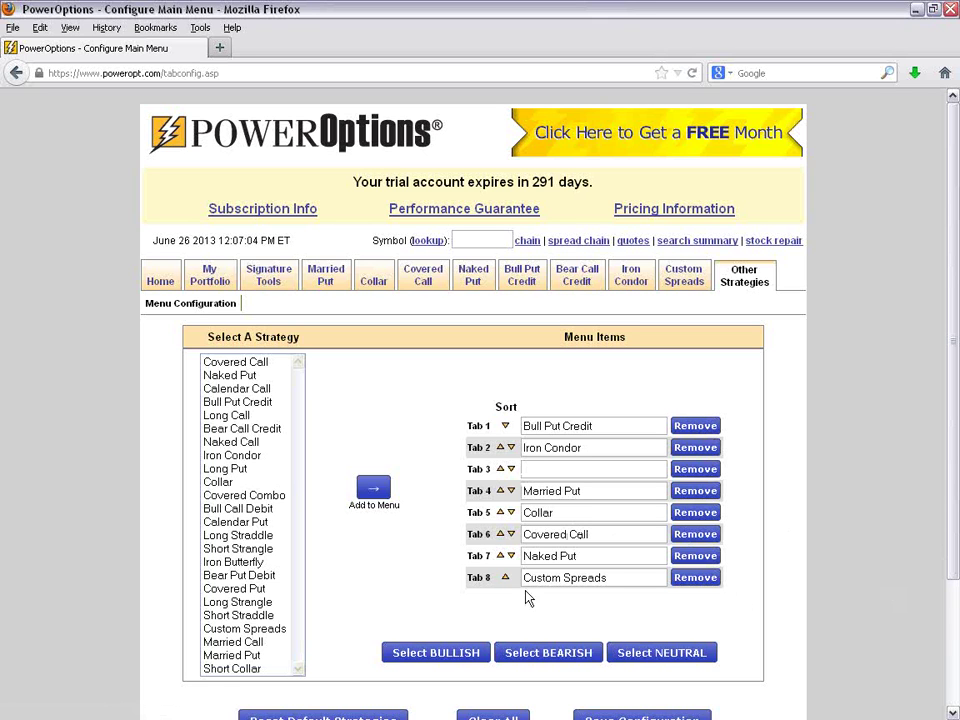
Step: Add Long Call to the empty Tab 3 and replace Collar with Long Put, placed in Tab 4 above Married Put
{"action": "left_click", "coordinate": [249, 418]}
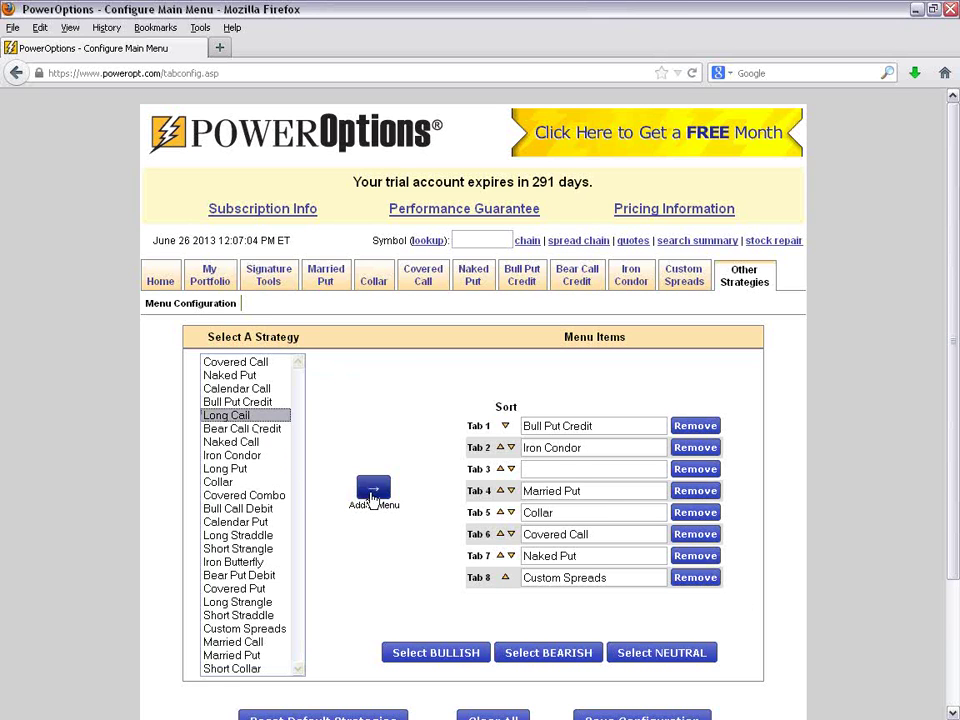
{"action": "left_click", "coordinate": [373, 489]}
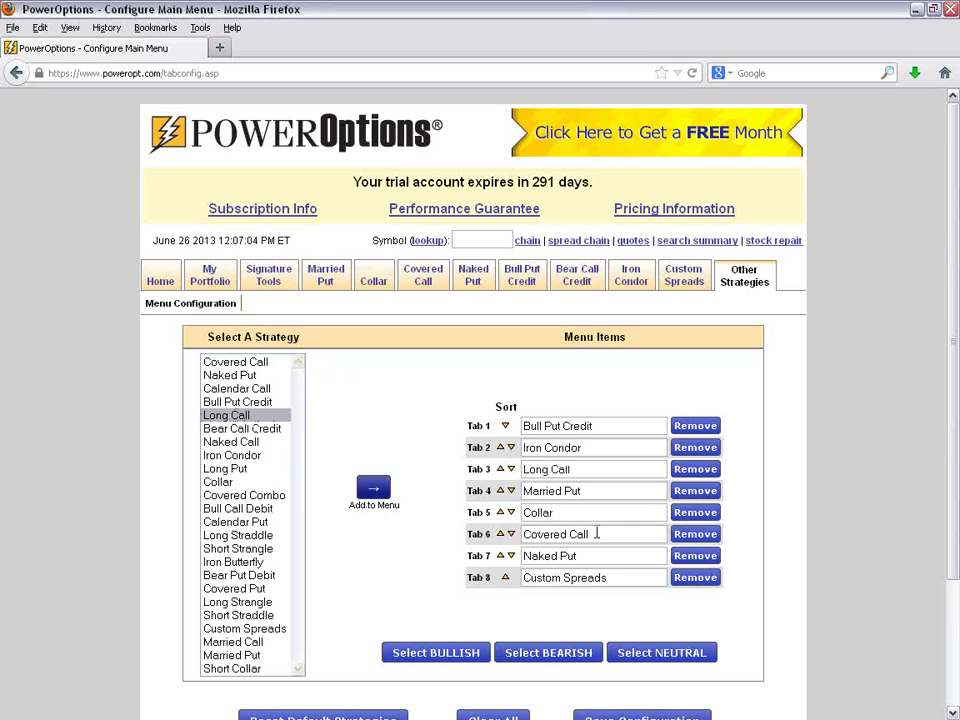
{"action": "left_click", "coordinate": [708, 514]}
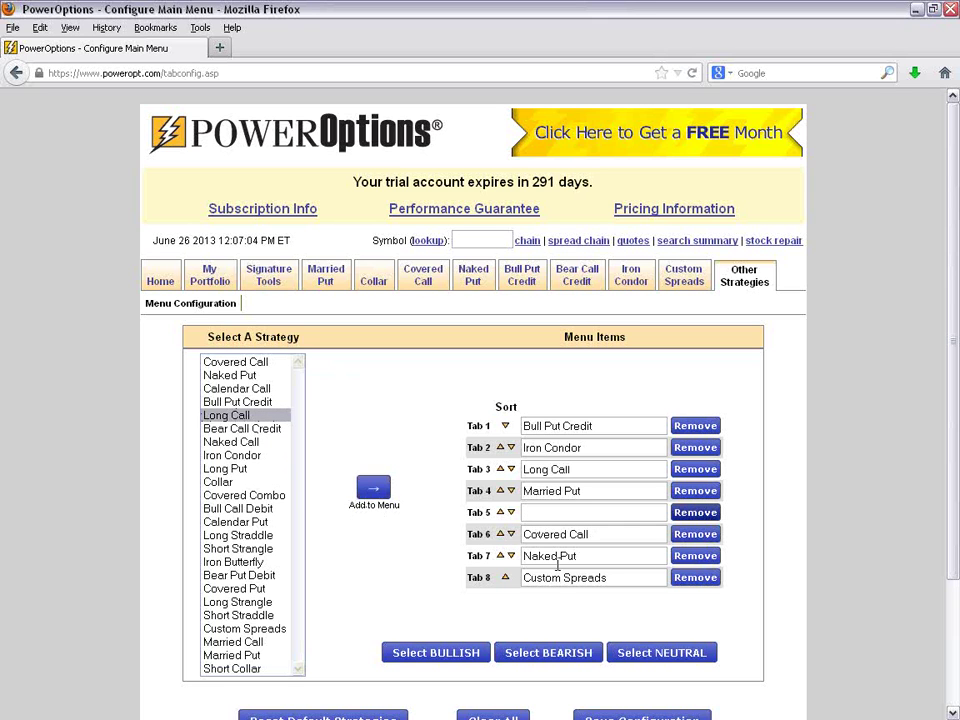
{"action": "left_click", "coordinate": [511, 491]}
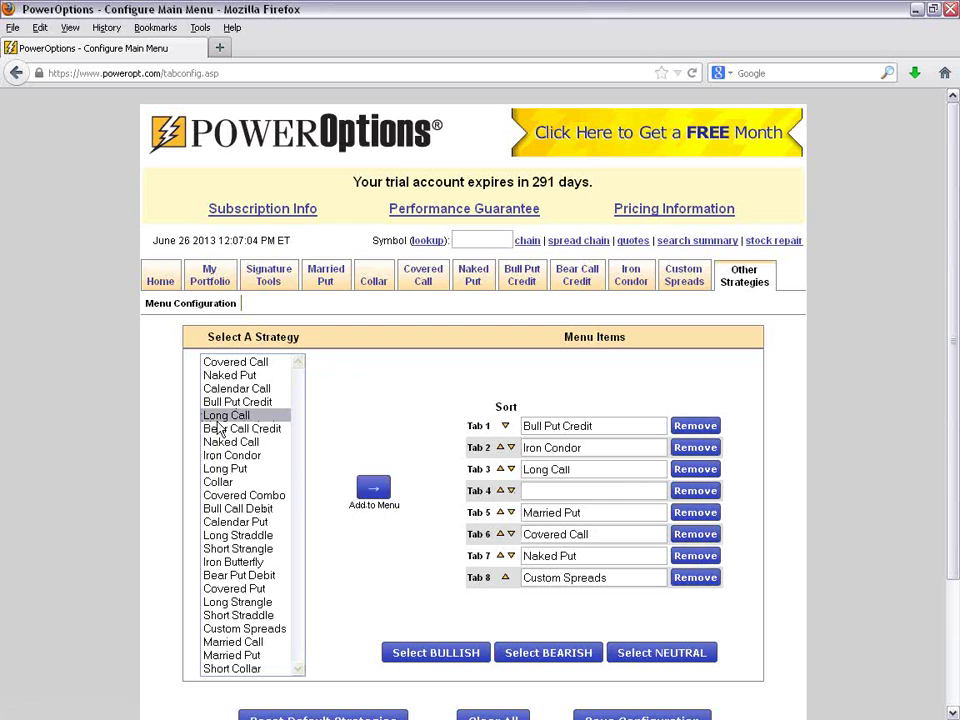
{"action": "left_click", "coordinate": [225, 468]}
{"action": "left_click", "coordinate": [376, 492]}
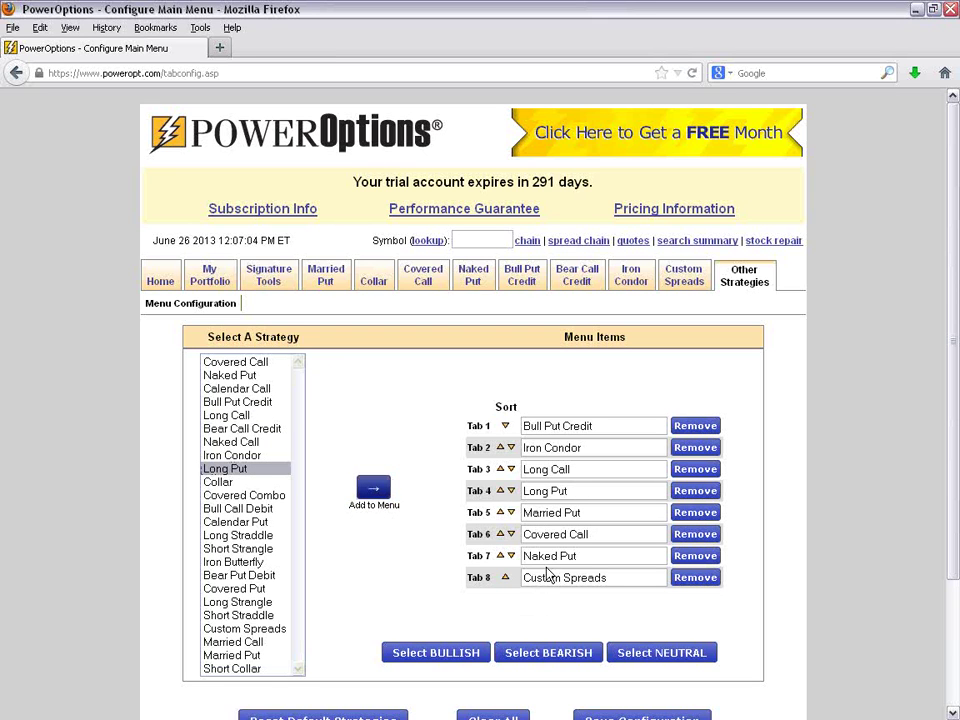
Step: Move Covered Call up to Tab 5, above Married Put, and replace Naked Put in Tab 7 with Calendar Call
{"action": "left_click", "coordinate": [500, 534]}
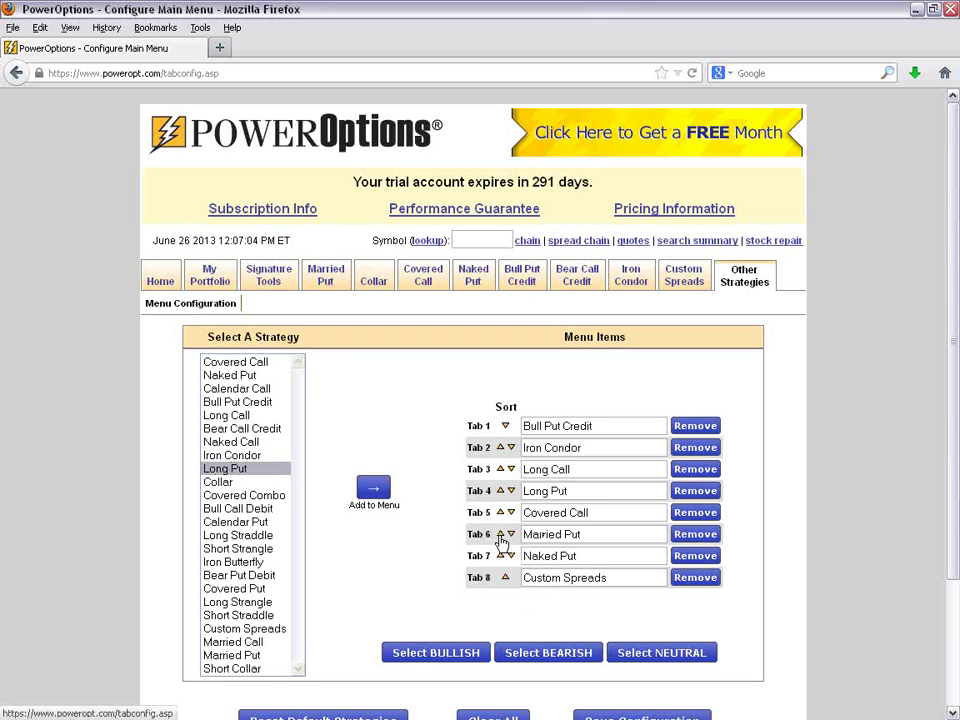
{"action": "left_click", "coordinate": [691, 558]}
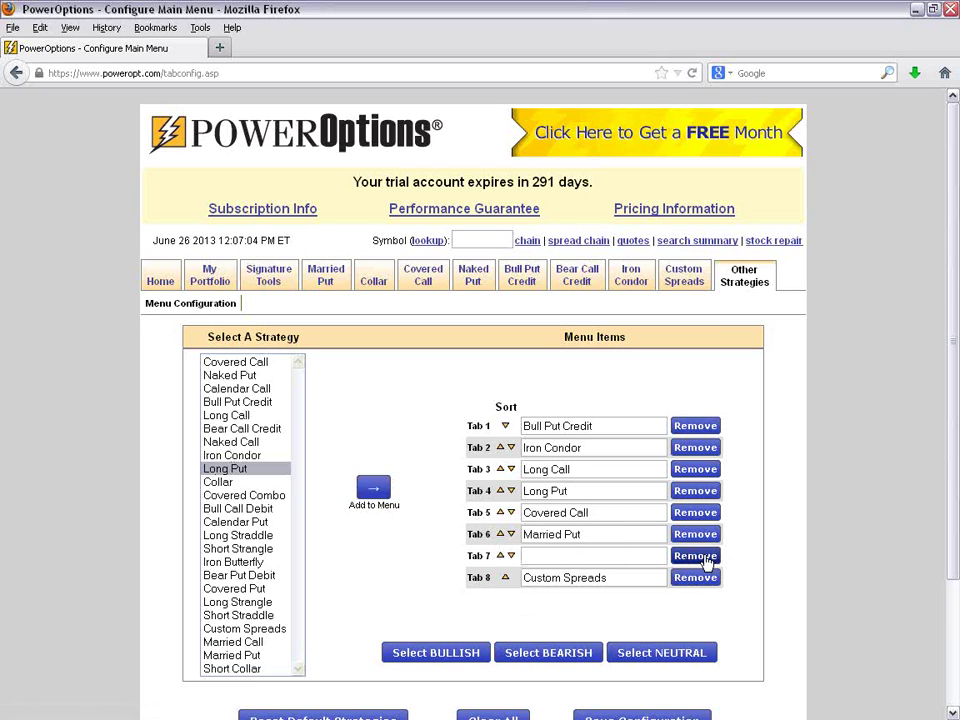
{"action": "left_click", "coordinate": [248, 388]}
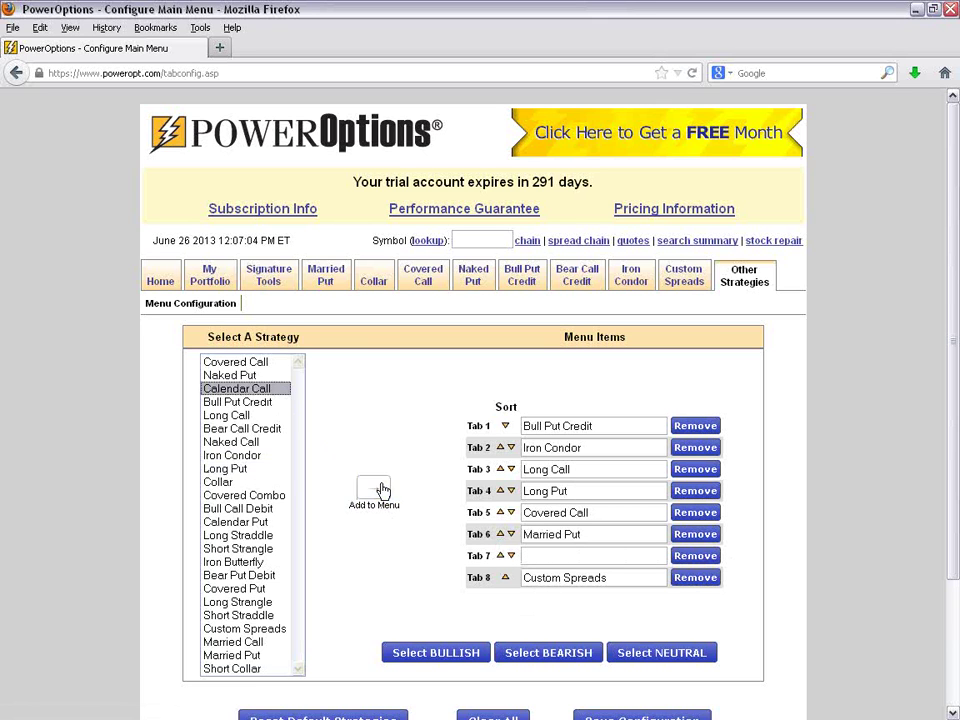
{"action": "left_click", "coordinate": [378, 488]}
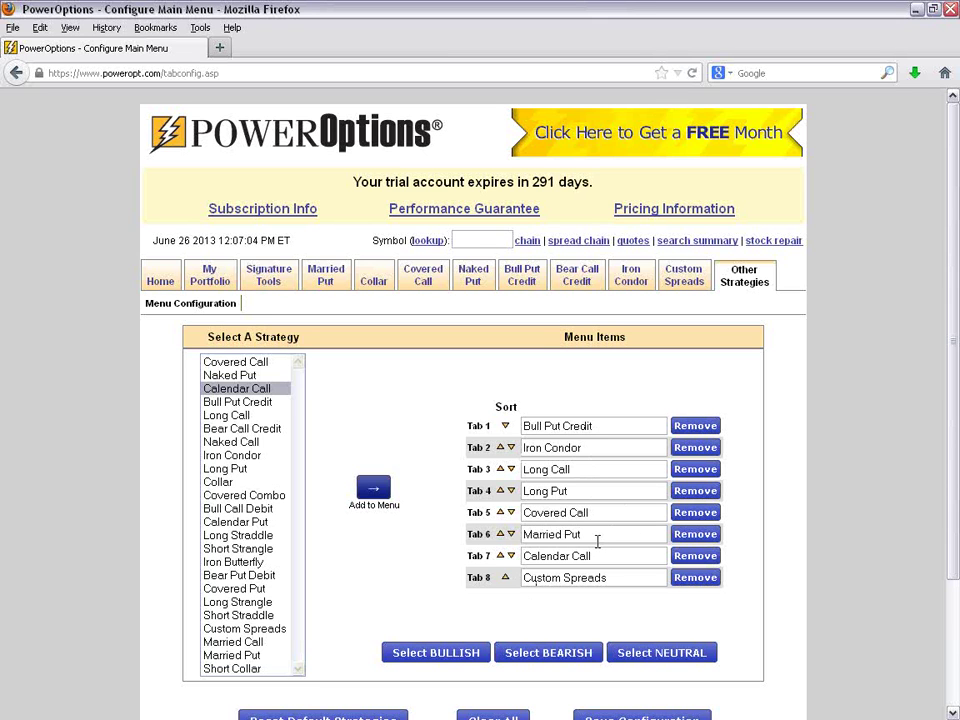
Step: Save the strategy menu configuration and go to the Bull Put Credit home page
{"action": "scroll", "coordinate": [589, 553], "scroll_direction": "down", "scroll_amount": 2}
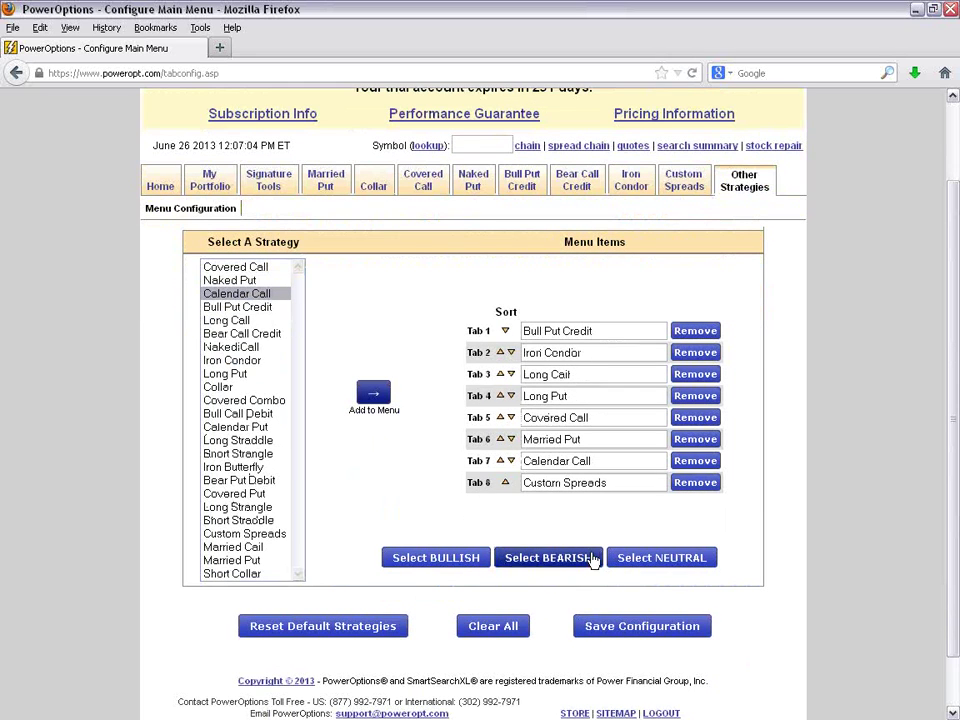
{"action": "left_click", "coordinate": [689, 627]}
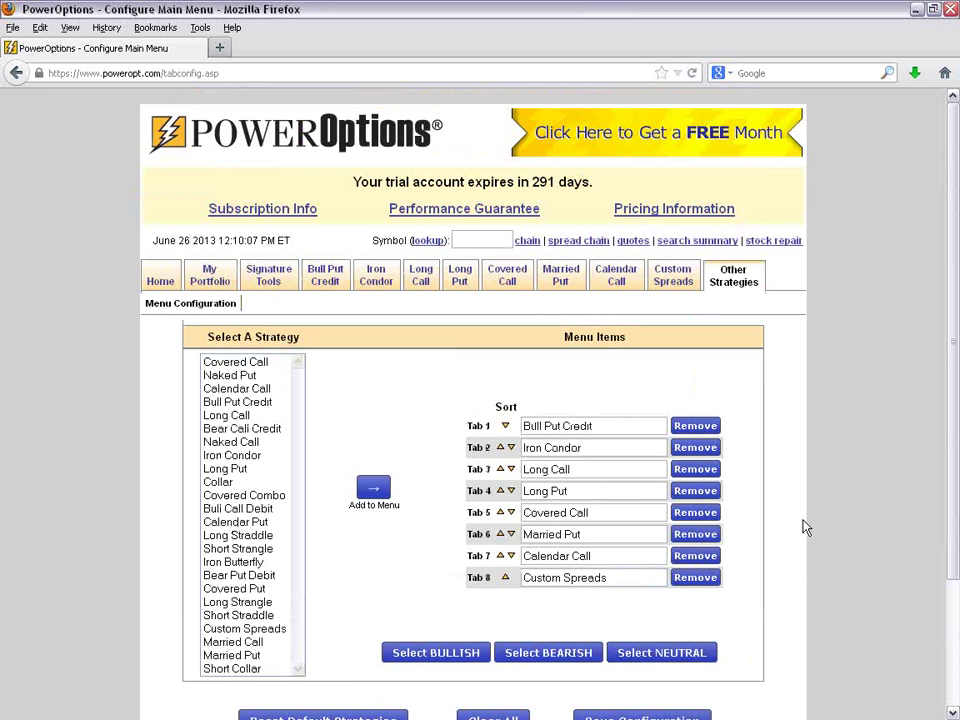
{"action": "left_click", "coordinate": [324, 285]}
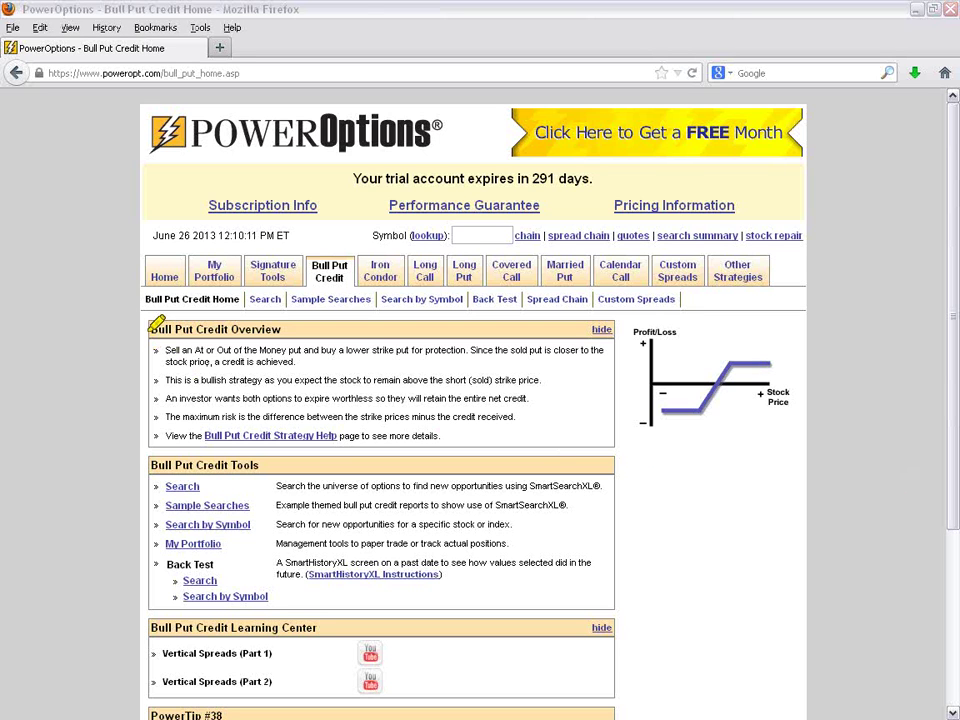
Step: Examine the Bull Put Credit overview, its strategy help link, the search, portfolio and back test tools, and the spread chain link
{"action": "mouse_move", "coordinate": [151, 334]}
{"action": "left_mouse_down"}
{"action": "mouse_move", "coordinate": [150, 440]}
{"action": "mouse_move", "coordinate": [336, 436]}
{"action": "left_mouse_up"}
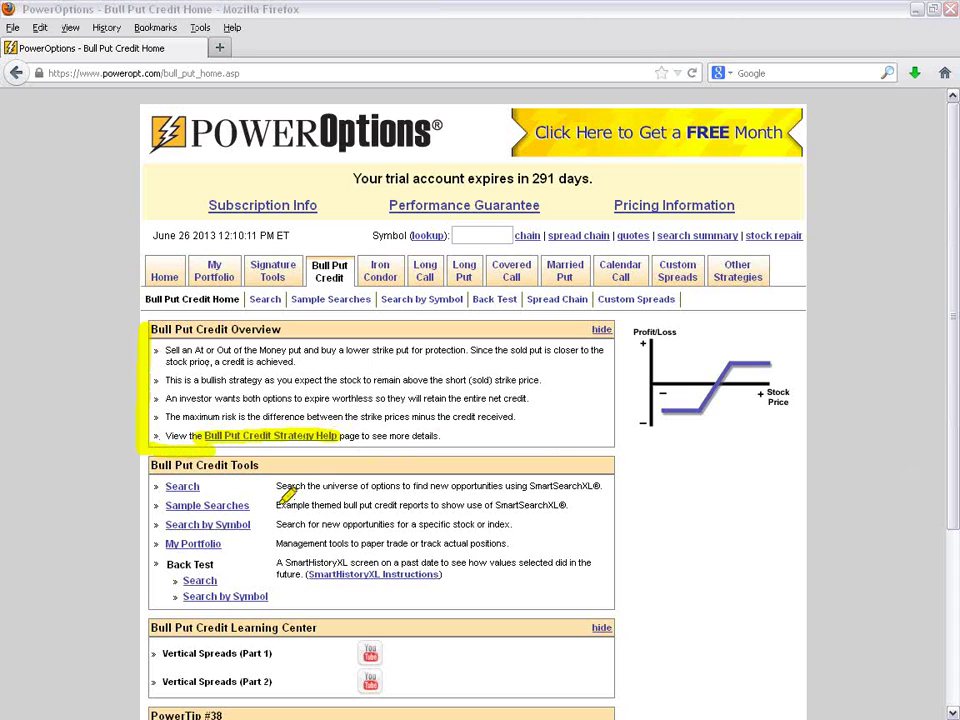
{"action": "mouse_move", "coordinate": [150, 454]}
{"action": "left_mouse_down"}
{"action": "mouse_move", "coordinate": [156, 598]}
{"action": "mouse_move", "coordinate": [275, 607]}
{"action": "left_mouse_up"}
{"action": "left_click_drag", "start_coordinate": [268, 485], "coordinate": [553, 485]}
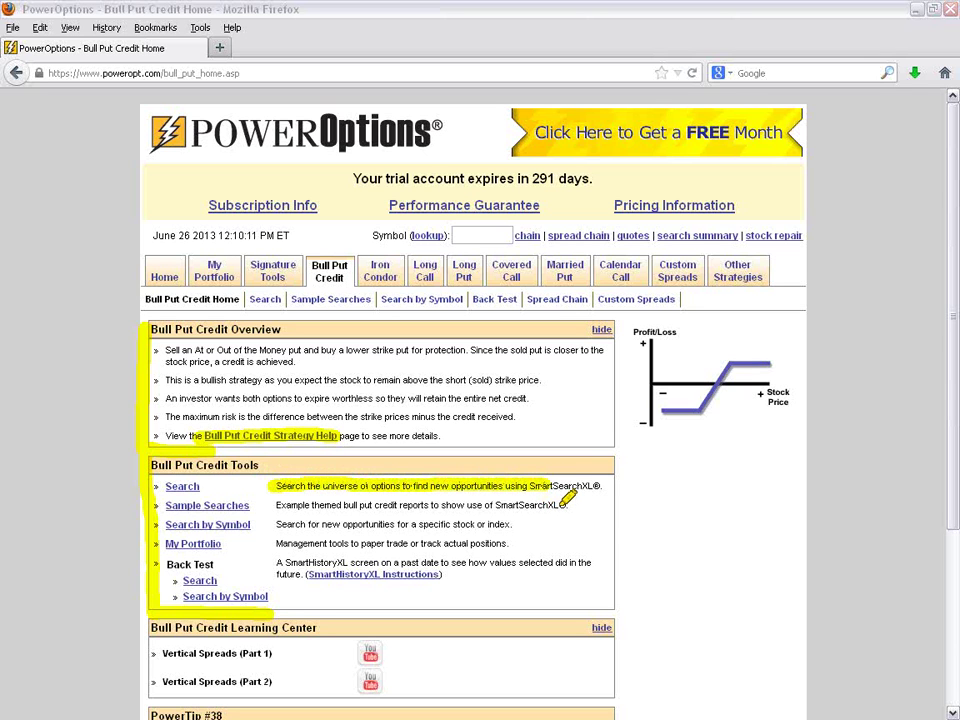
{"action": "left_click_drag", "start_coordinate": [272, 505], "coordinate": [567, 505]}
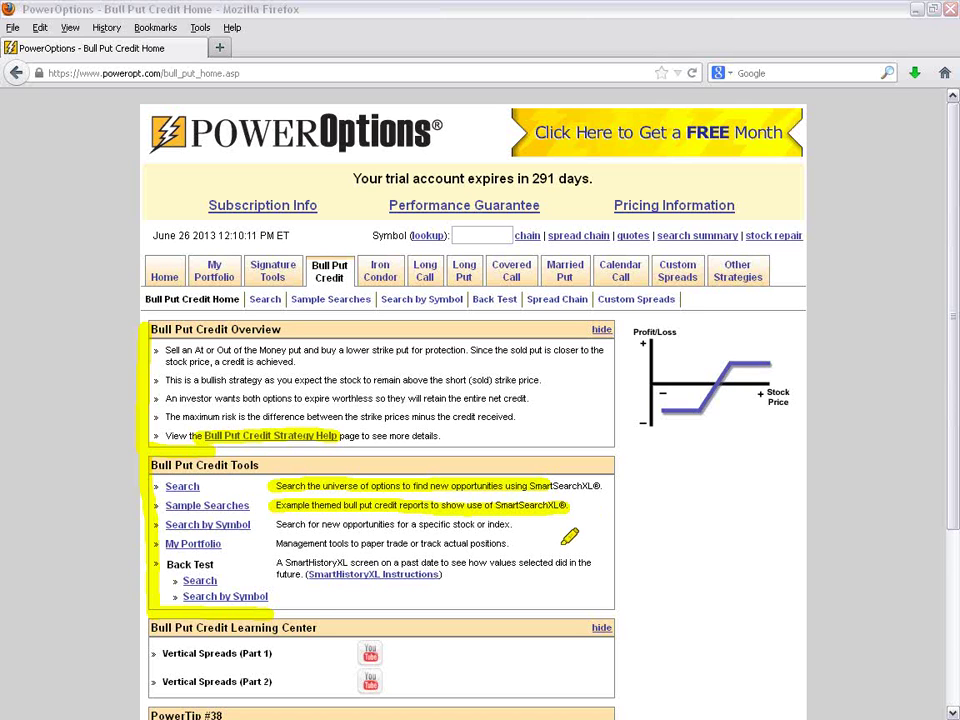
{"action": "left_click_drag", "start_coordinate": [272, 525], "coordinate": [518, 522]}
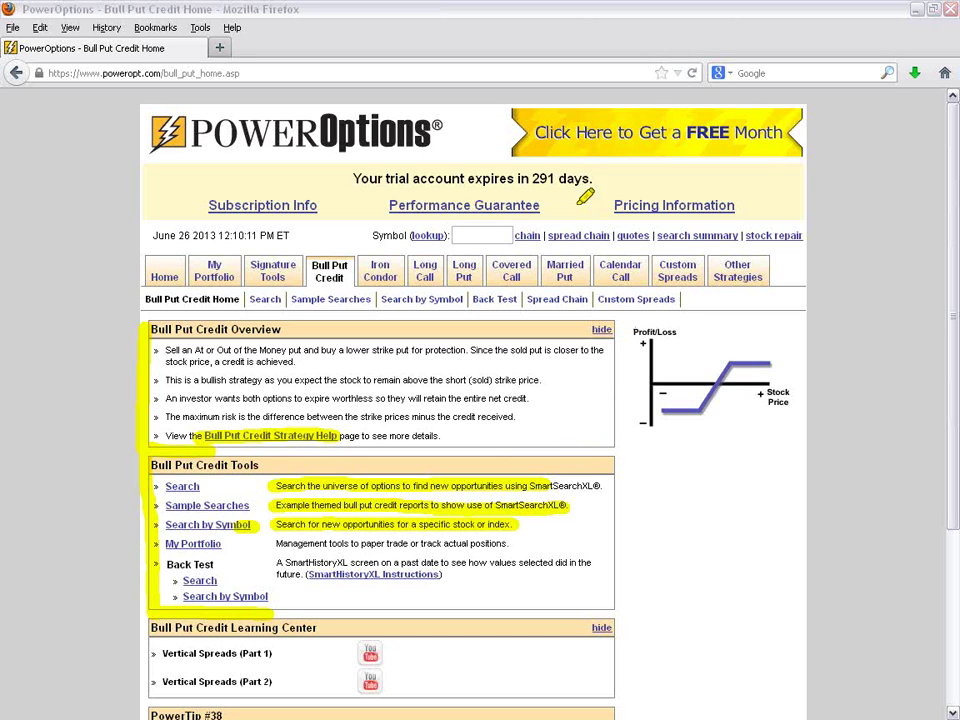
{"action": "left_click_drag", "start_coordinate": [546, 237], "coordinate": [600, 233]}
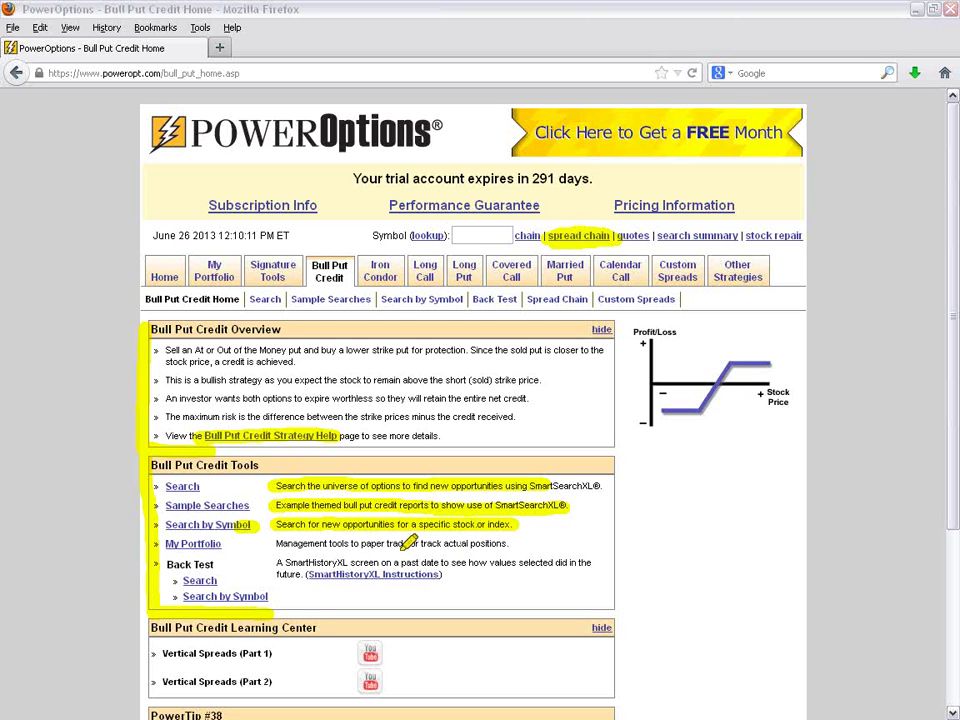
{"action": "mouse_move", "coordinate": [226, 545]}
{"action": "left_mouse_down"}
{"action": "mouse_move", "coordinate": [163, 546]}
{"action": "mouse_move", "coordinate": [186, 584]}
{"action": "mouse_move", "coordinate": [243, 585]}
{"action": "mouse_move", "coordinate": [182, 597]}
{"action": "left_mouse_up"}
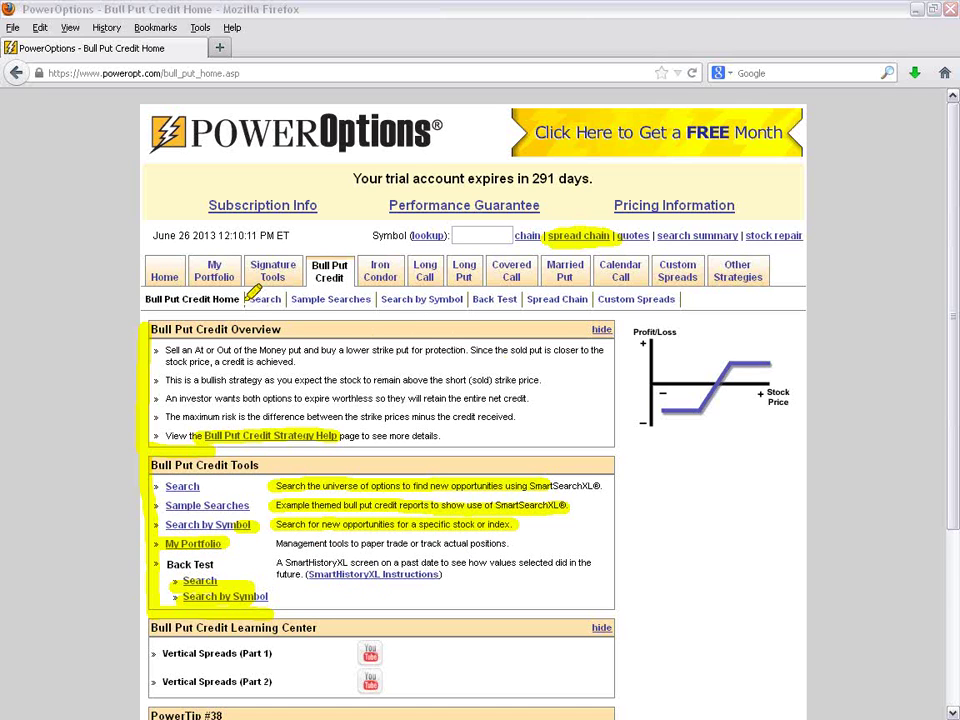
{"action": "left_click_drag", "start_coordinate": [250, 300], "coordinate": [372, 300]}
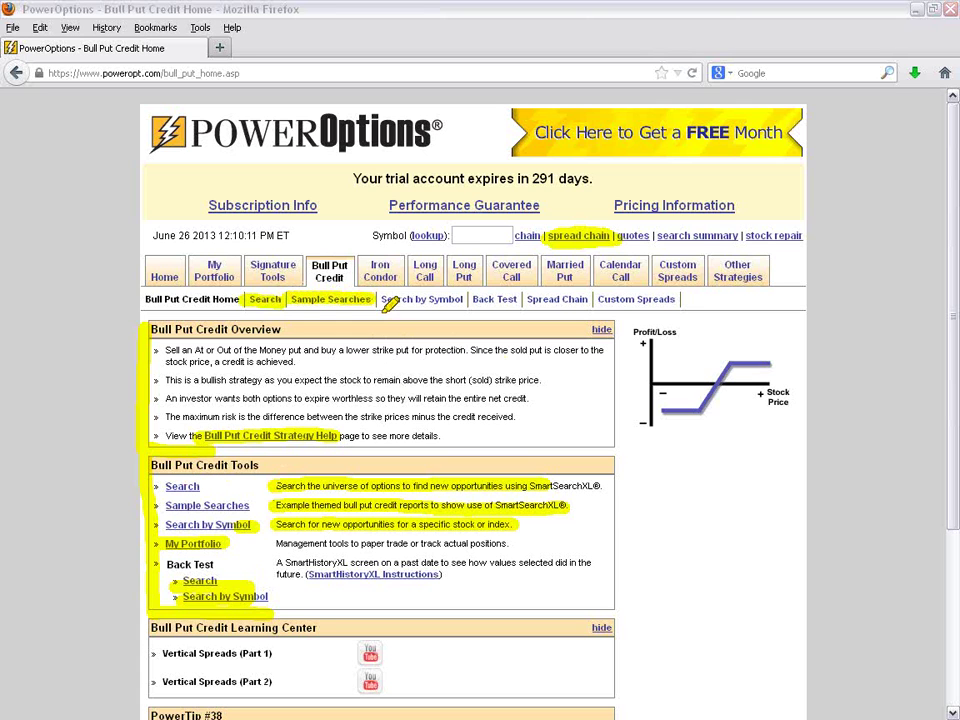
{"action": "left_click_drag", "start_coordinate": [388, 298], "coordinate": [463, 297]}
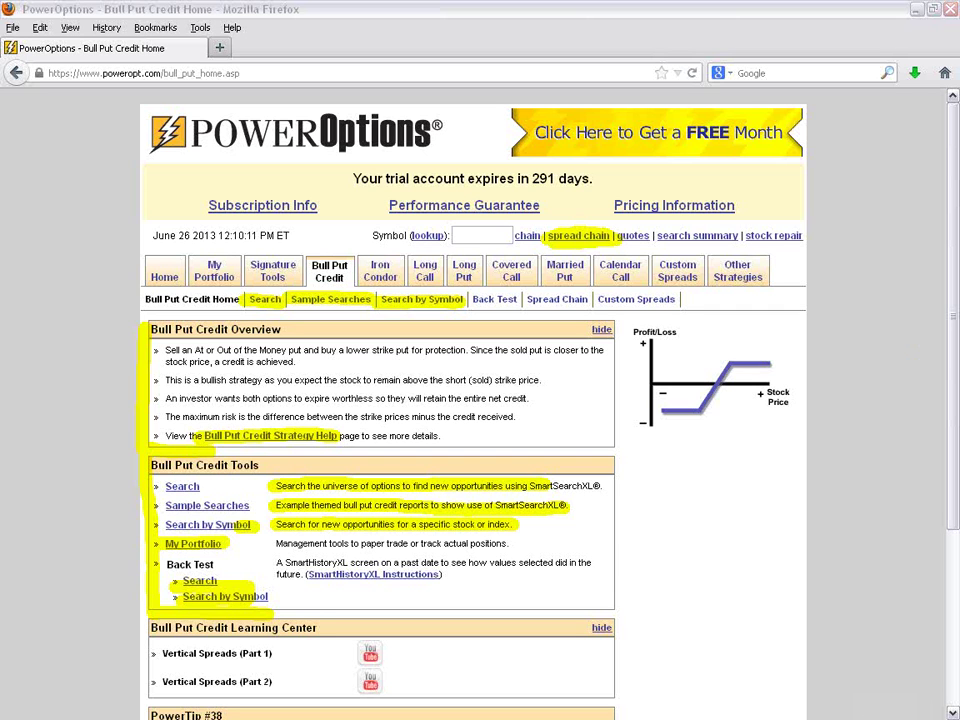
{"action": "key", "text": "Escape"}
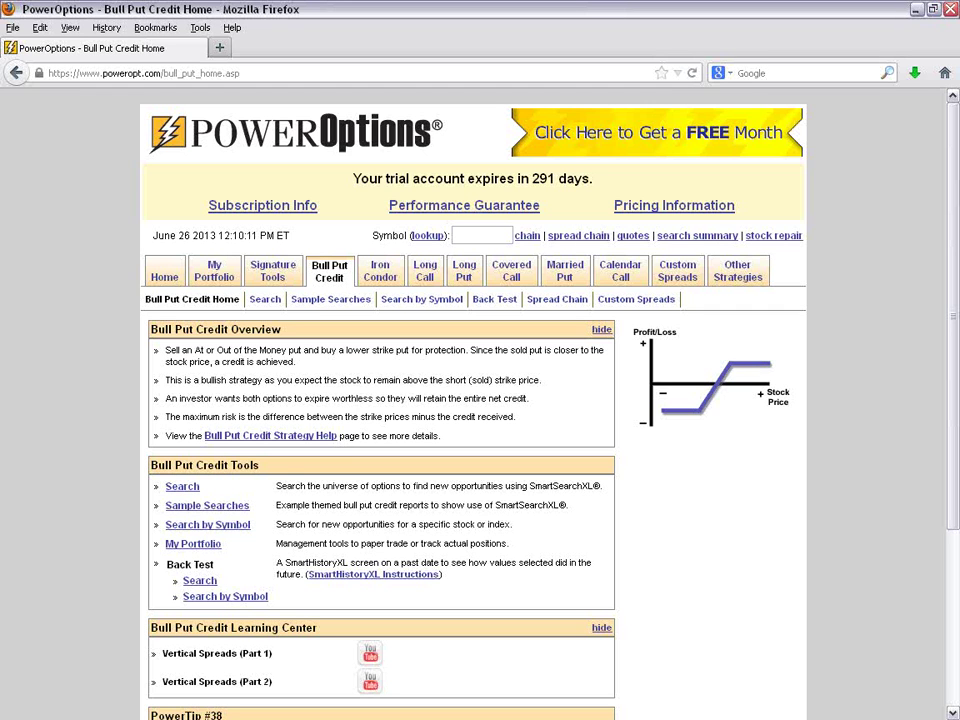
Step: Open the Bull Put Credit sample searches and read the criteria of the ETF, Five Star and Safety First reports
{"action": "left_click", "coordinate": [320, 302]}
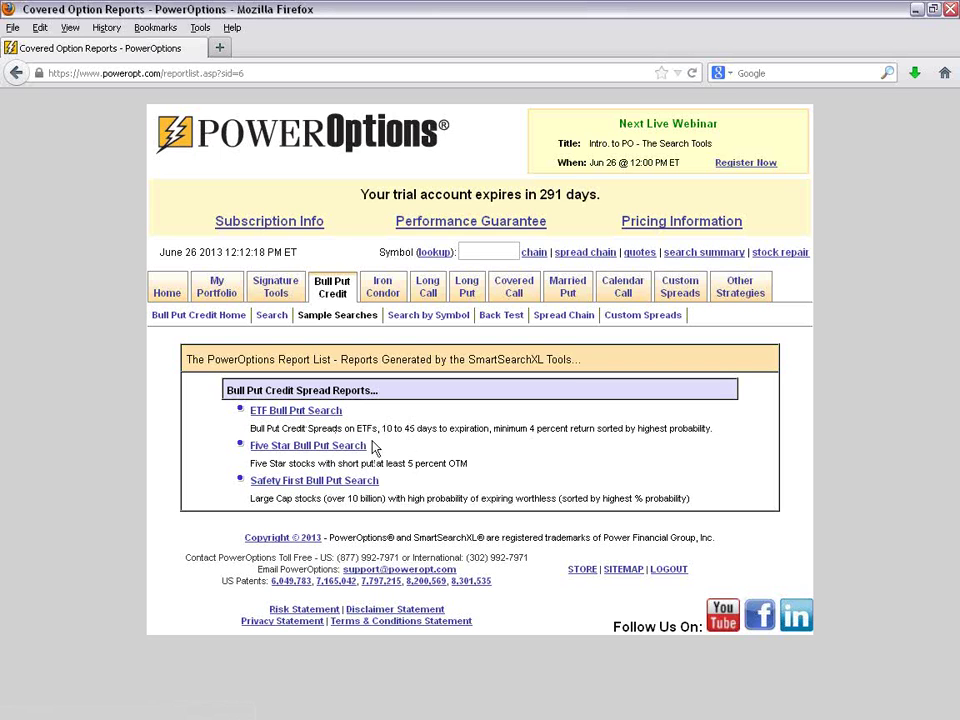
{"action": "left_click_drag", "start_coordinate": [321, 428], "coordinate": [437, 425]}
{"action": "left_click", "coordinate": [489, 456]}
{"action": "left_click_drag", "start_coordinate": [493, 428], "coordinate": [612, 457]}
{"action": "left_click", "coordinate": [661, 454]}
{"action": "left_click_drag", "start_coordinate": [407, 463], "coordinate": [474, 470]}
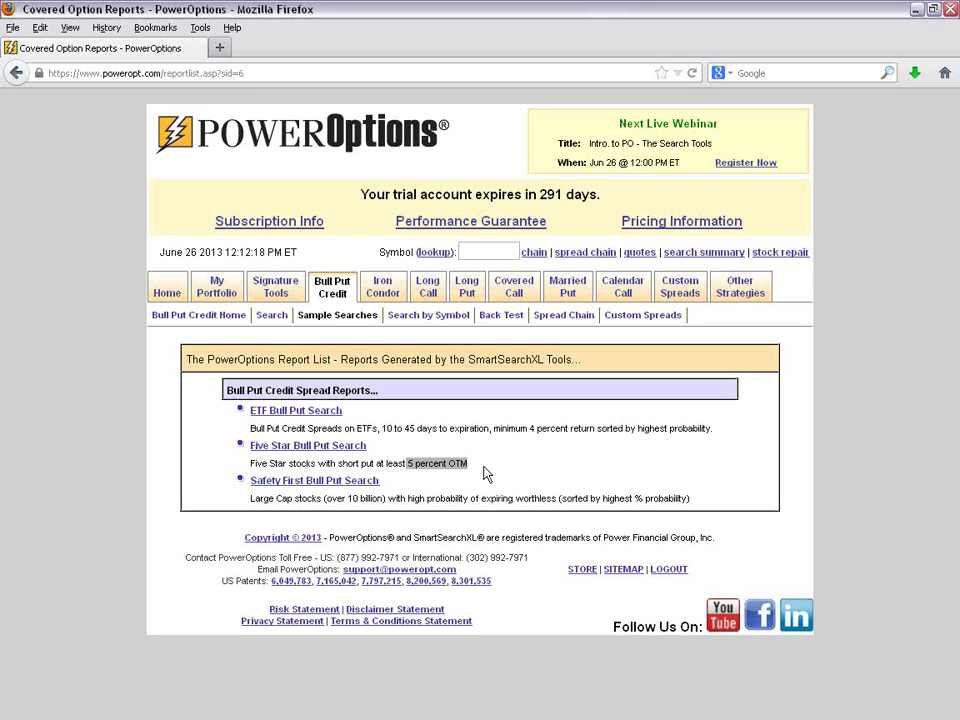
{"action": "left_click", "coordinate": [470, 478]}
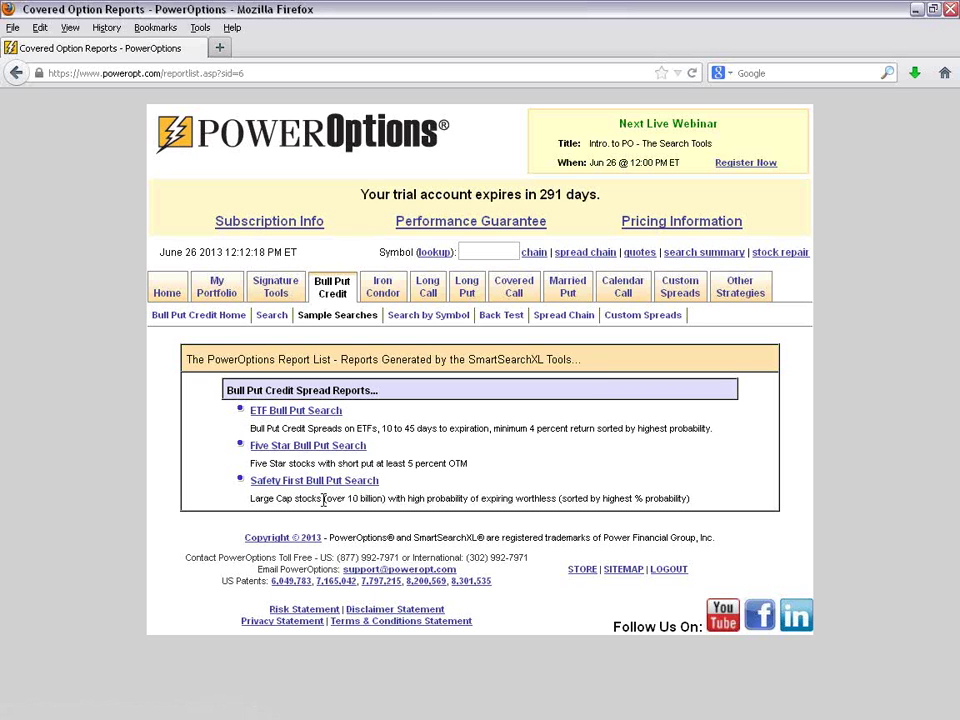
{"action": "left_click_drag", "start_coordinate": [323, 500], "coordinate": [387, 500]}
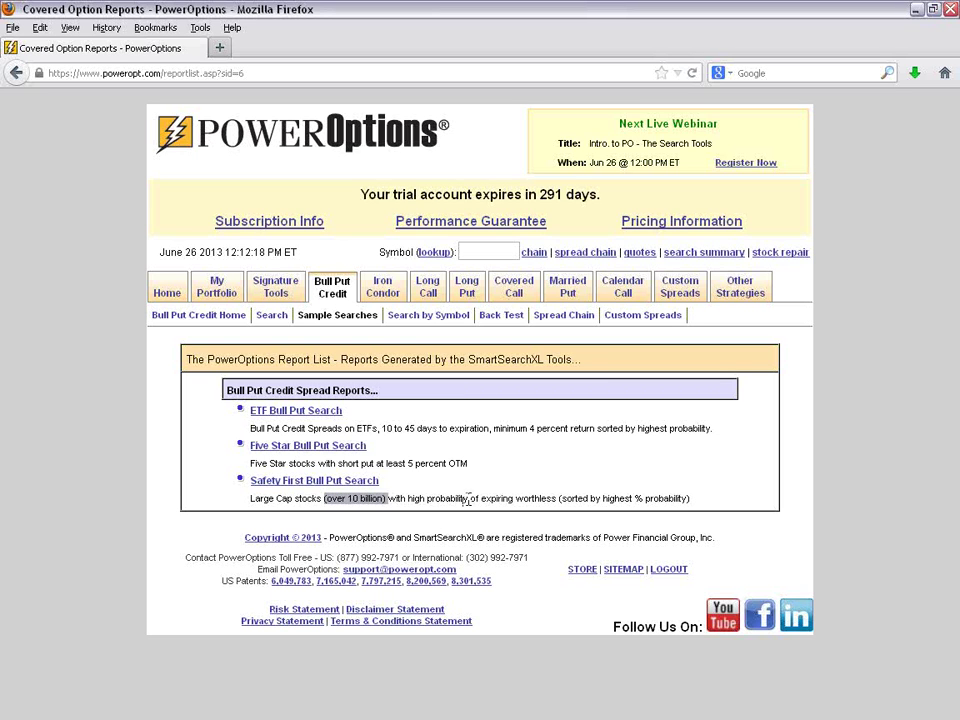
{"action": "left_click", "coordinate": [578, 492]}
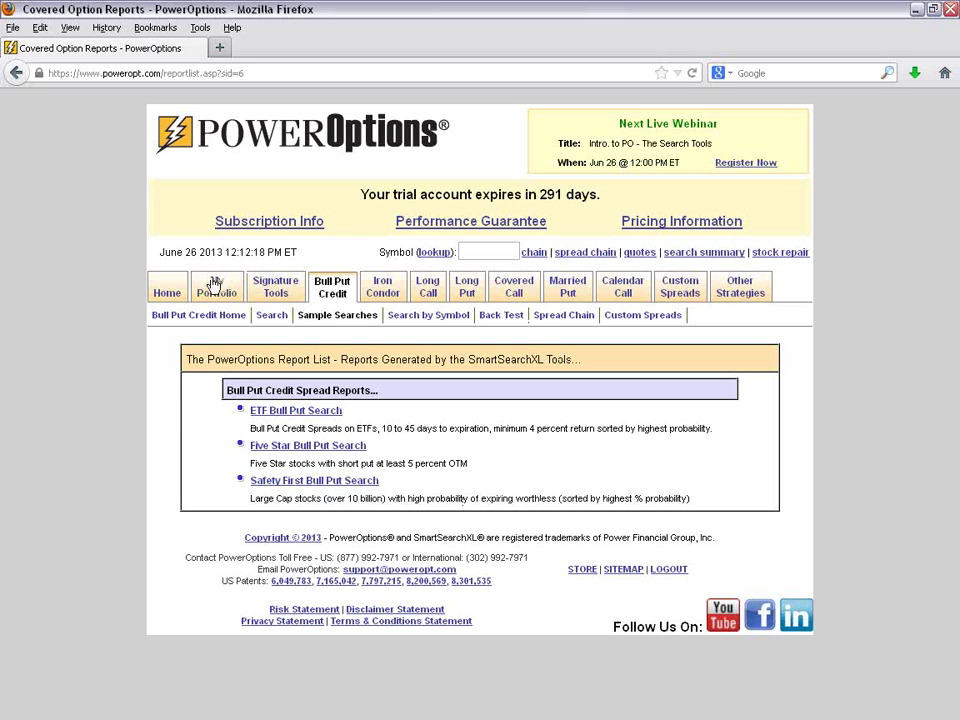
Step: Run the Five Star Bull Put Search and open its results column configuration in a maximized window
{"action": "left_click", "coordinate": [331, 447]}
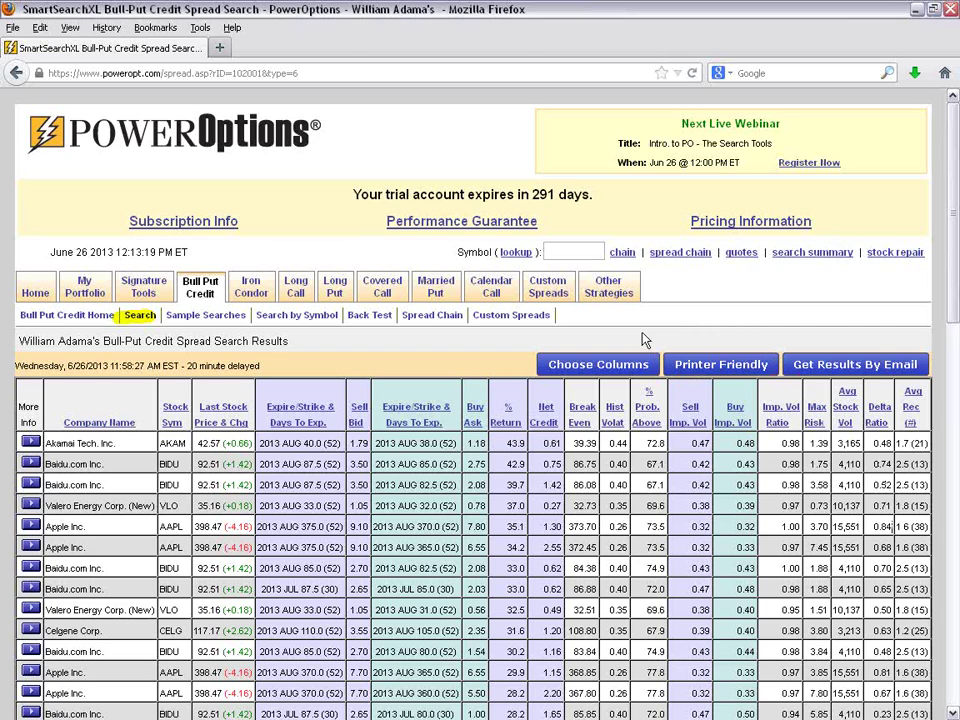
{"action": "scroll", "coordinate": [645, 341], "scroll_direction": "down", "scroll_amount": 2}
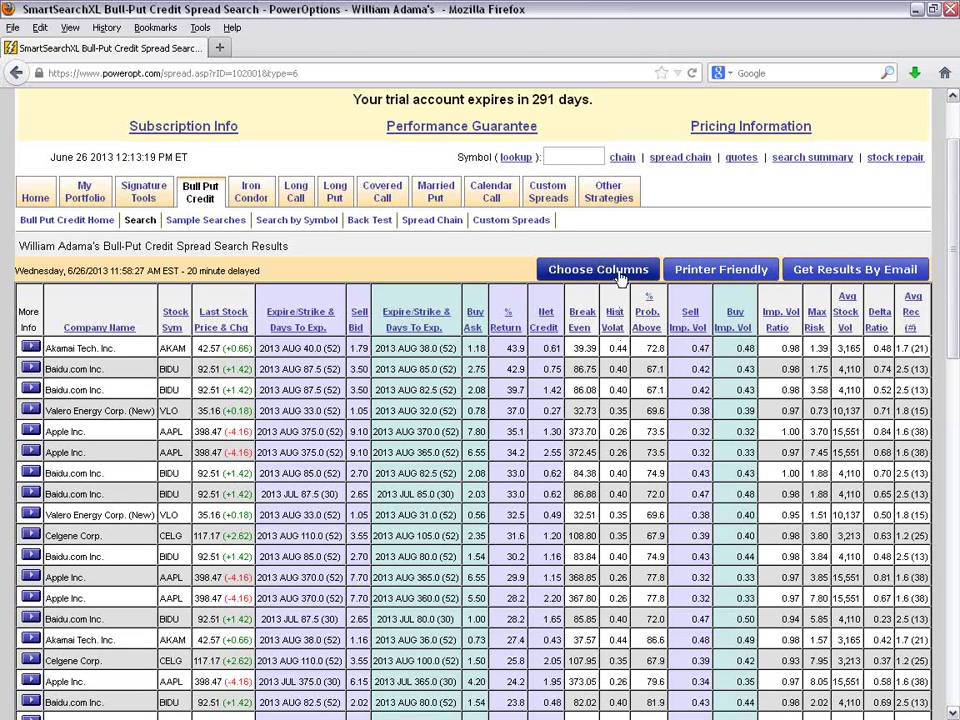
{"action": "left_click", "coordinate": [620, 274]}
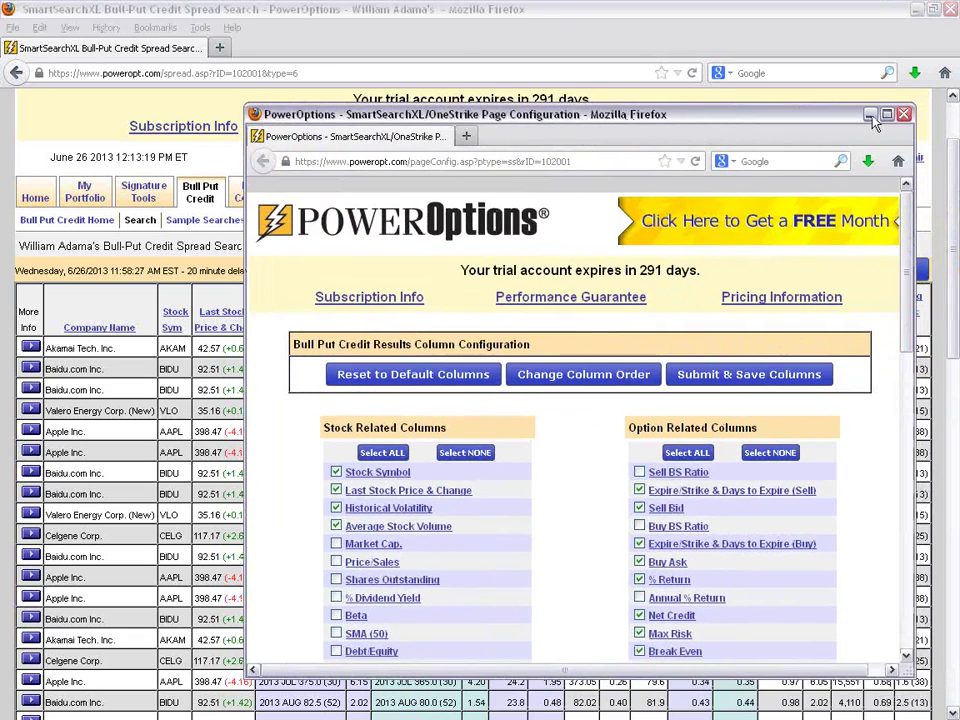
{"action": "left_click", "coordinate": [886, 118]}
Step: Reset the bull put result columns to the defaults and save them, closing the configuration window to reload the results
{"action": "scroll", "coordinate": [490, 317], "scroll_direction": "down", "scroll_amount": 4}
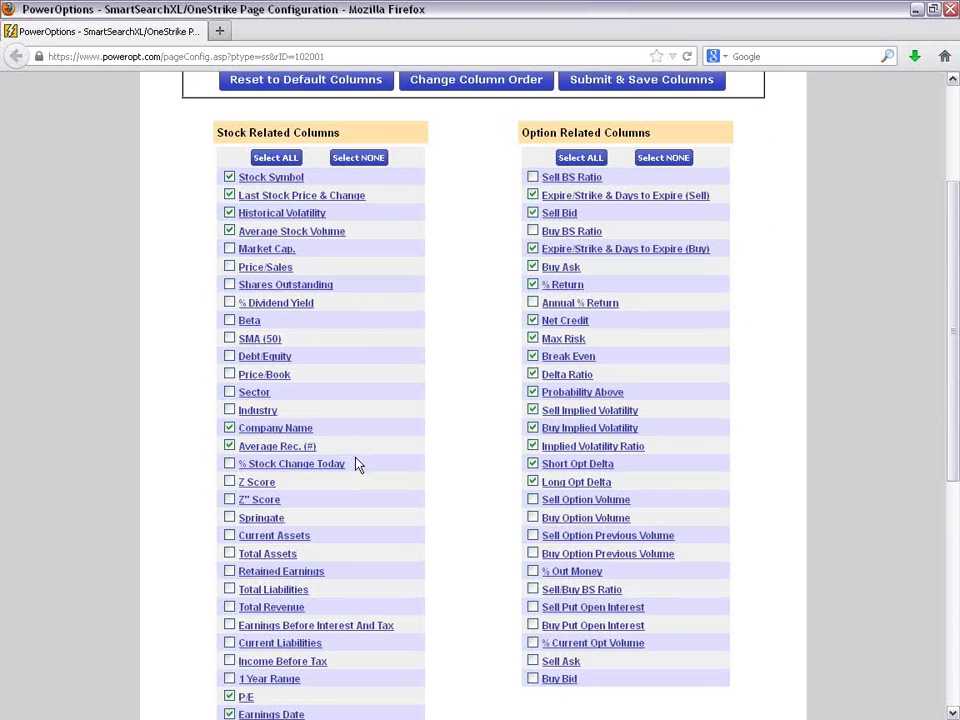
{"action": "scroll", "coordinate": [454, 448], "scroll_direction": "down", "scroll_amount": 5}
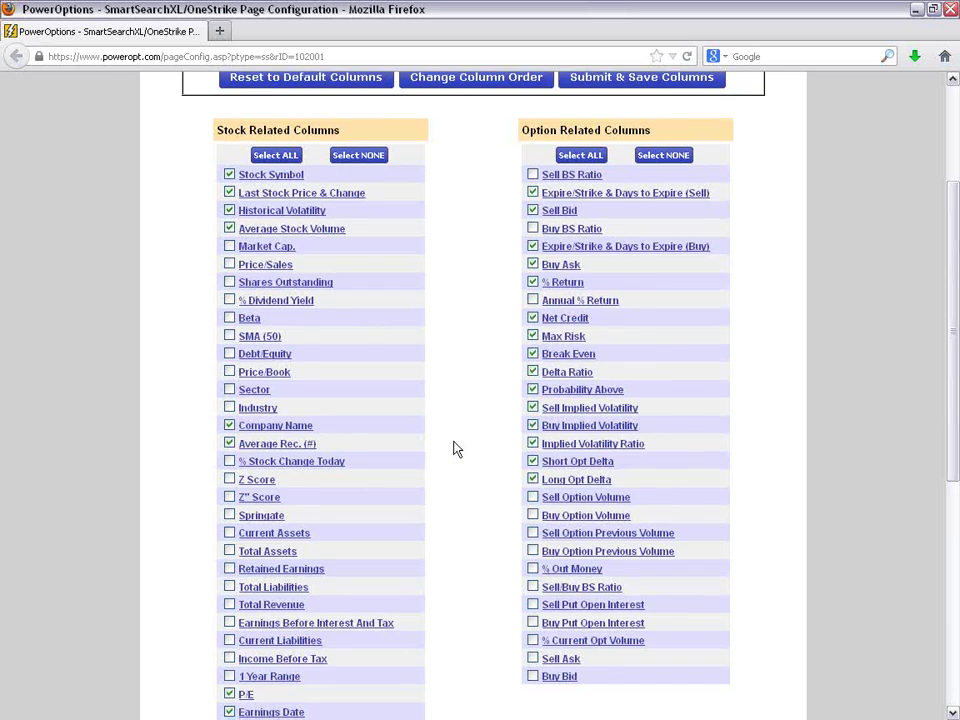
{"action": "scroll", "coordinate": [454, 448], "scroll_direction": "down", "scroll_amount": 3}
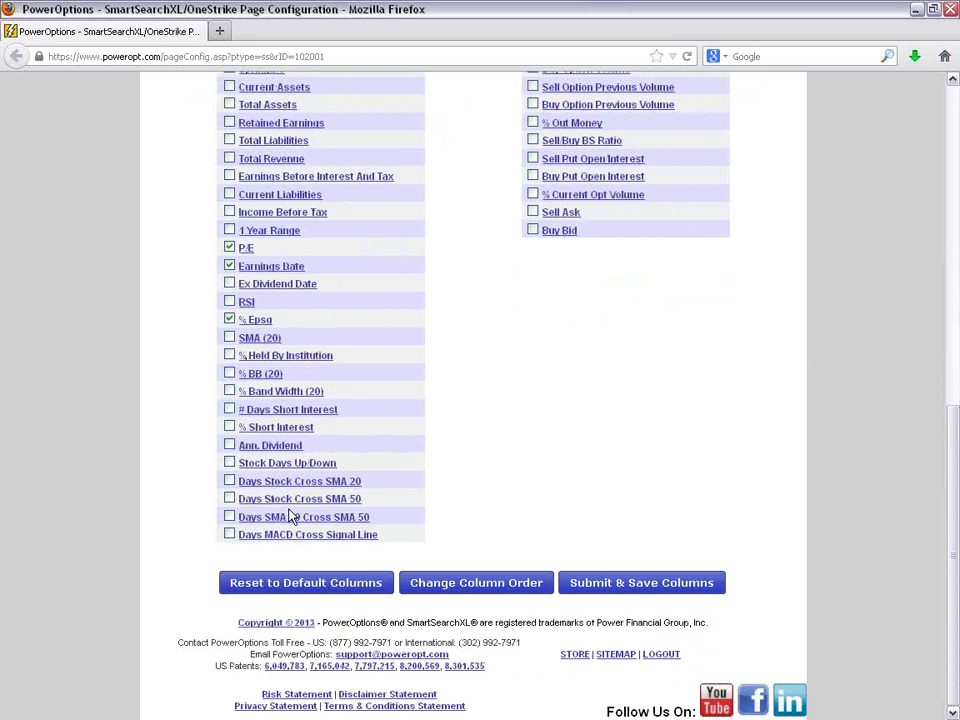
{"action": "left_click", "coordinate": [268, 590]}
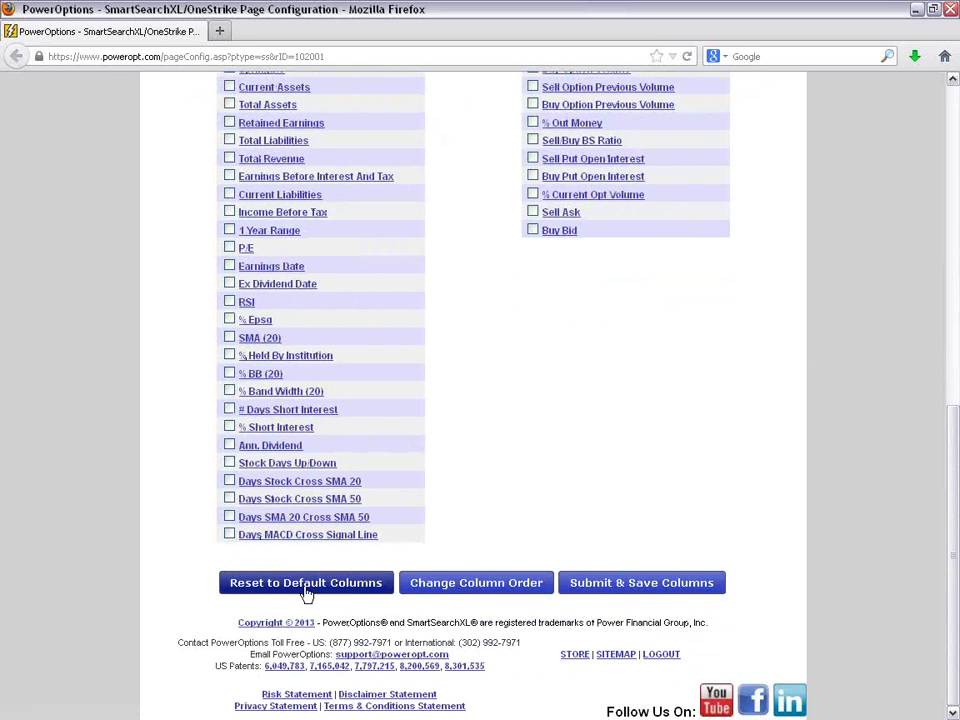
{"action": "left_click", "coordinate": [568, 582]}
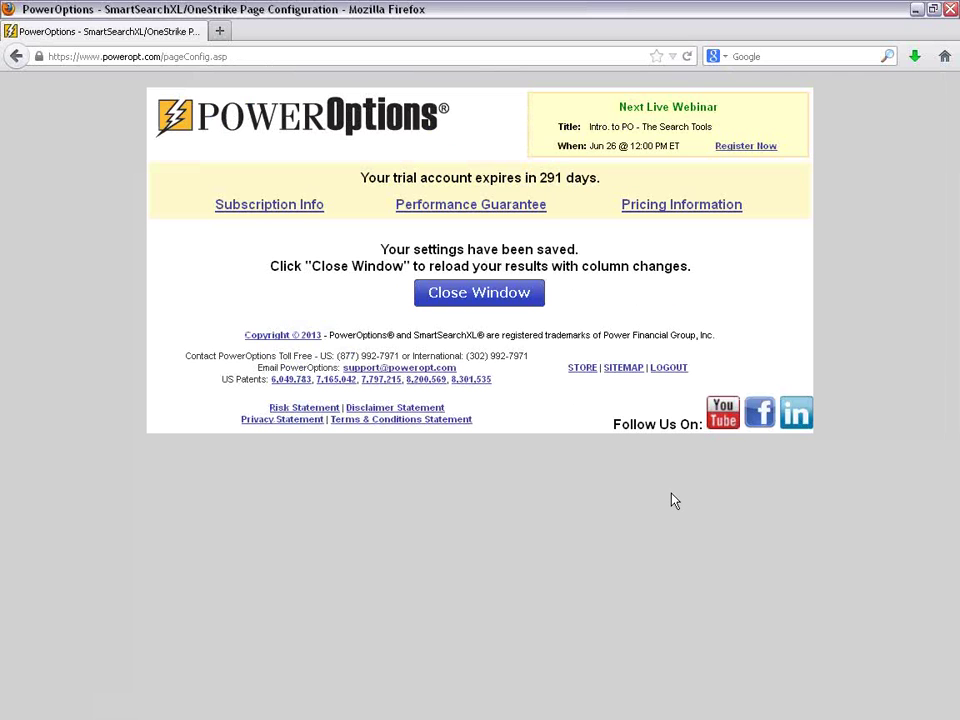
{"action": "left_click", "coordinate": [477, 299]}
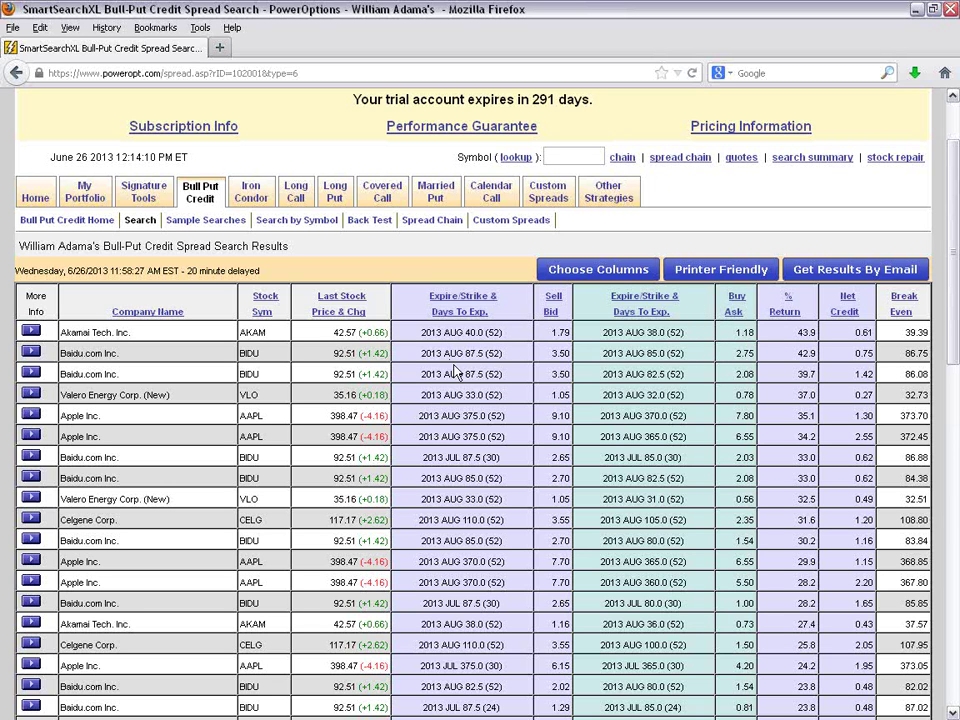
Step: Highlight the first Akamai spread's symbol, stock price, sold and bought puts with their prices, net credit and percent return
{"action": "scroll", "coordinate": [455, 372], "scroll_direction": "down", "scroll_amount": 2}
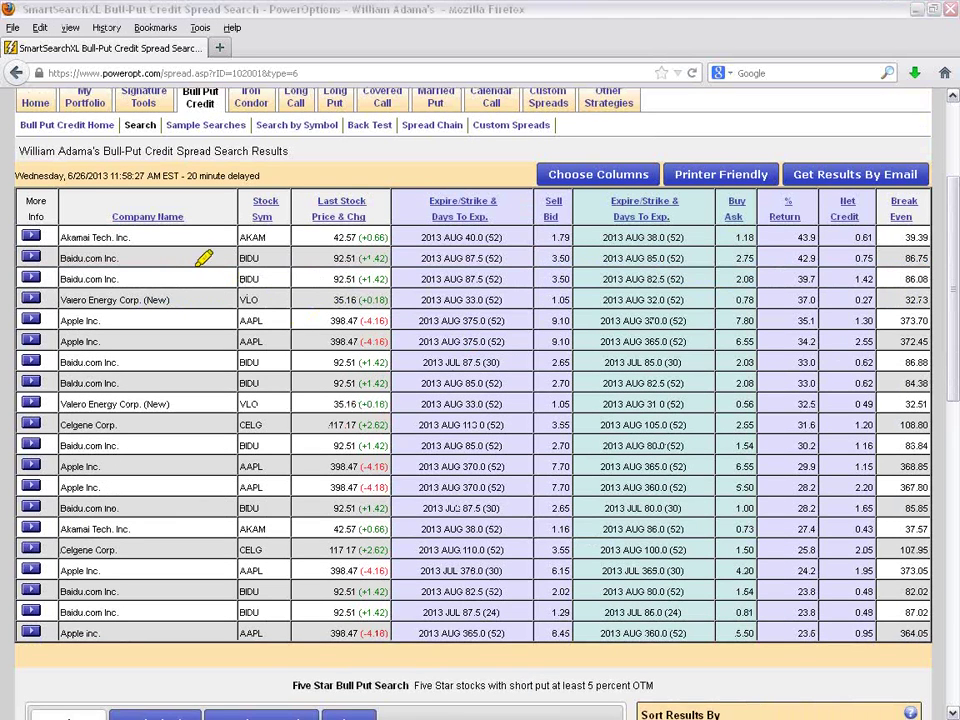
{"action": "left_click_drag", "start_coordinate": [199, 242], "coordinate": [365, 237]}
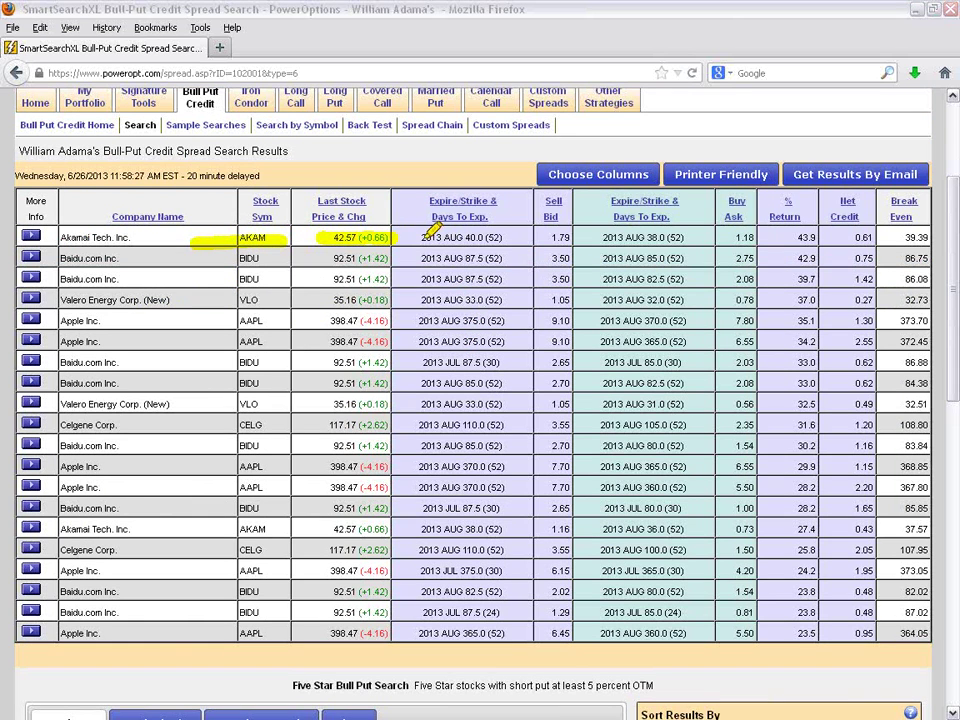
{"action": "left_click_drag", "start_coordinate": [410, 239], "coordinate": [573, 237]}
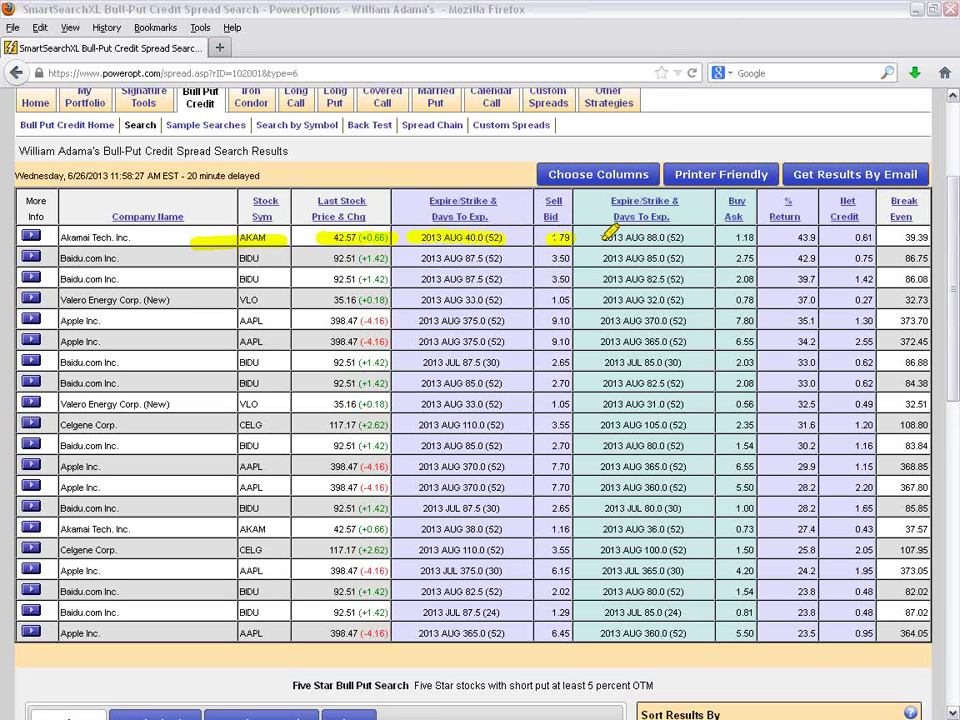
{"action": "left_click_drag", "start_coordinate": [604, 238], "coordinate": [690, 237]}
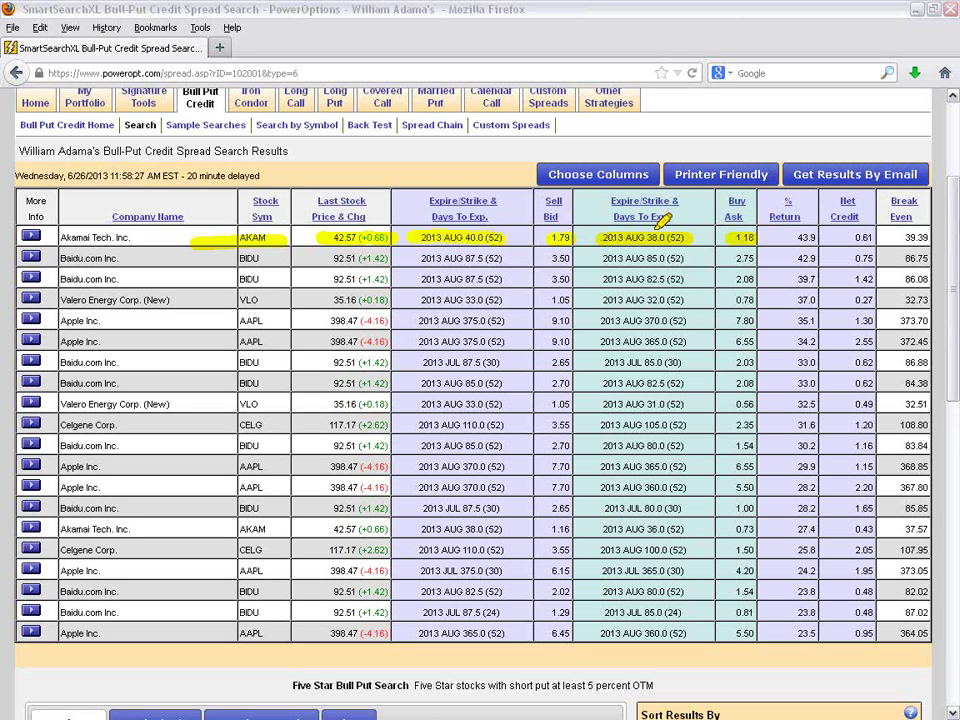
{"action": "left_click_drag", "start_coordinate": [857, 238], "coordinate": [873, 238]}
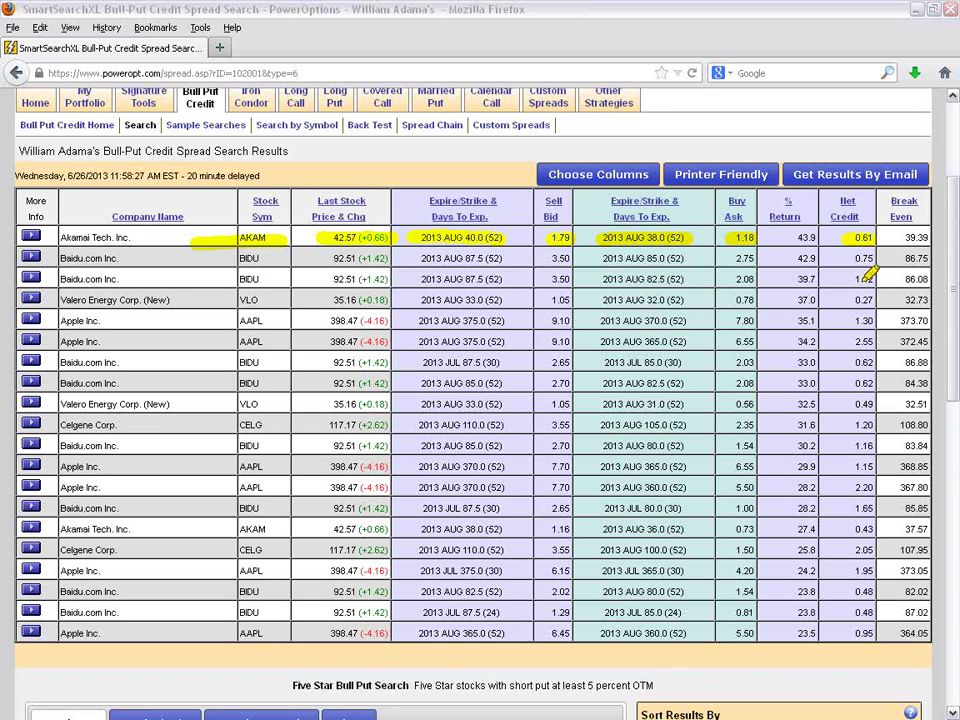
{"action": "left_click_drag", "start_coordinate": [772, 238], "coordinate": [815, 238]}
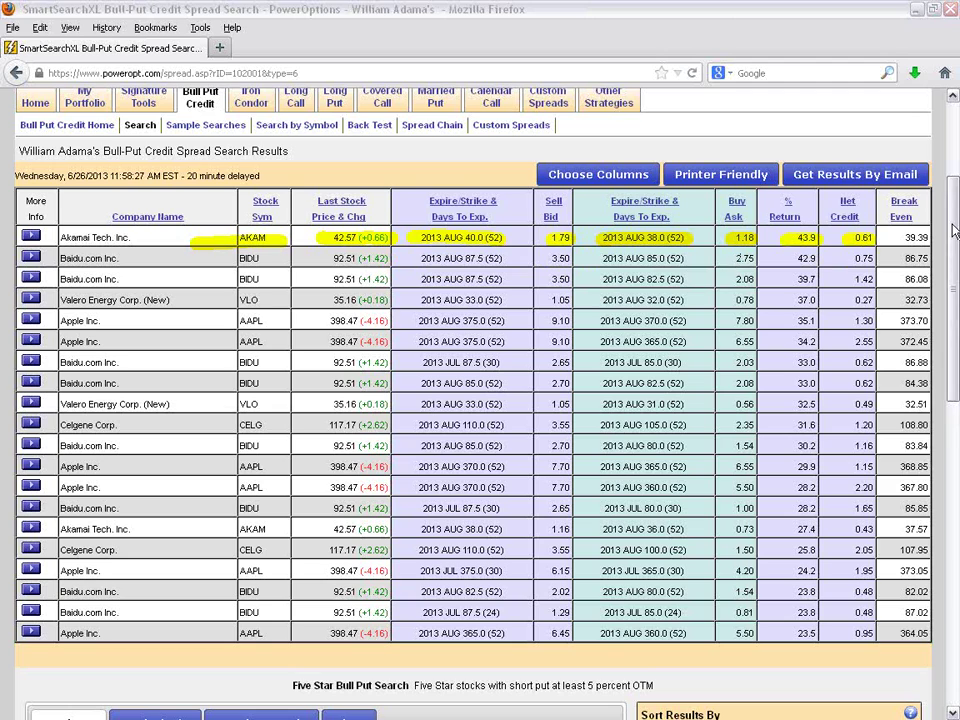
Step: Review the search's Options, Technicals, Fundamentals and Lists criteria, highlighting the S&P Five Stars stock list included in the search
{"action": "left_click_drag", "start_coordinate": [953, 225], "coordinate": [953, 255]}
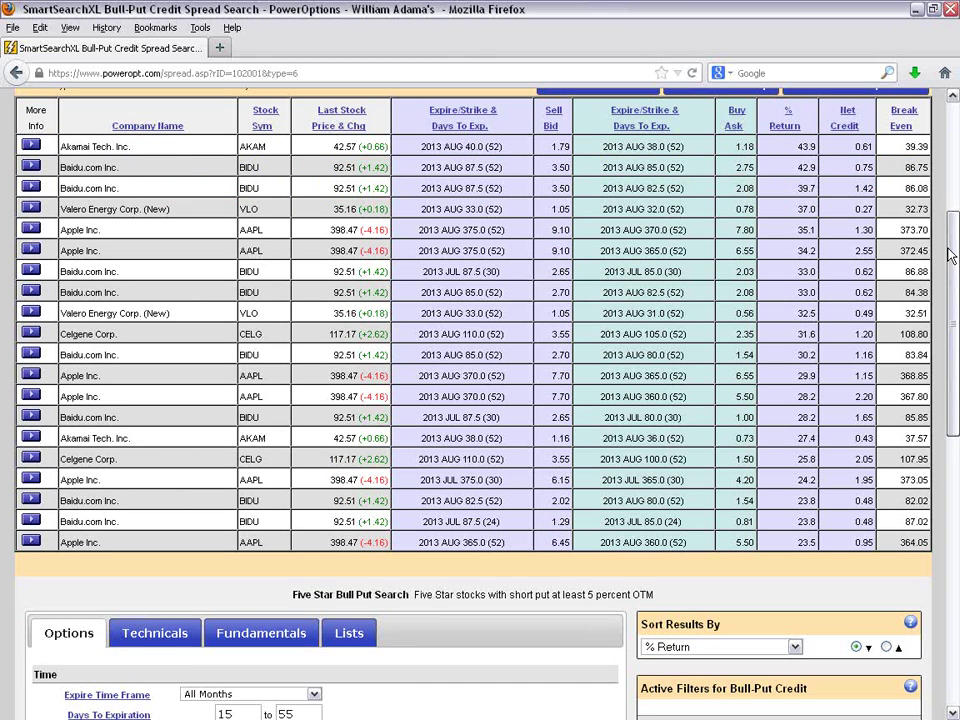
{"action": "left_click_drag", "start_coordinate": [950, 256], "coordinate": [948, 450]}
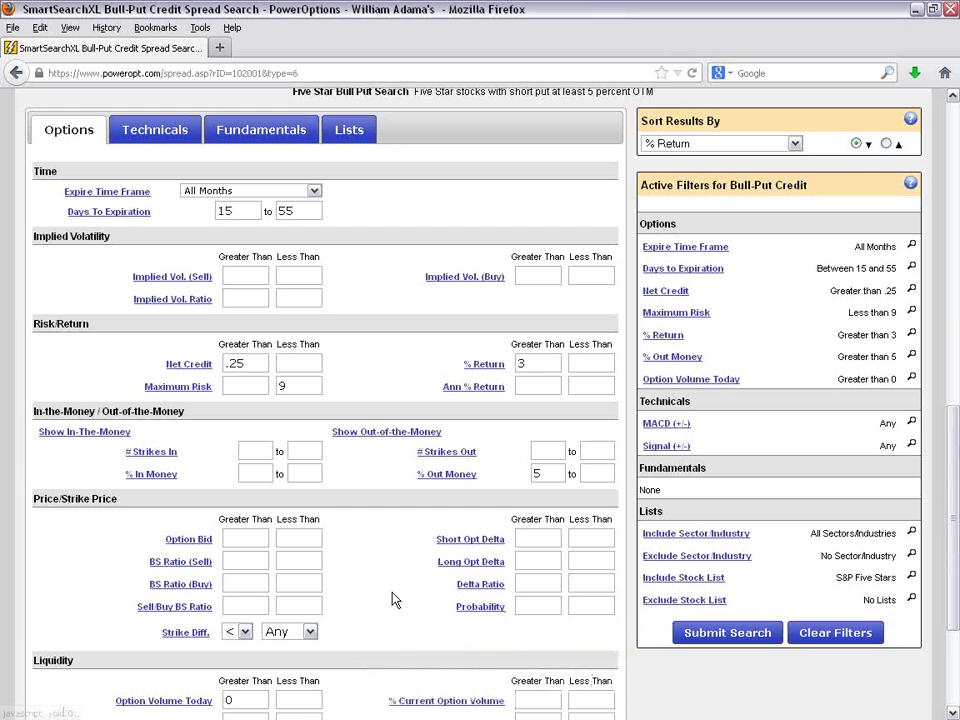
{"action": "scroll", "coordinate": [309, 494], "scroll_direction": "down", "scroll_amount": 2}
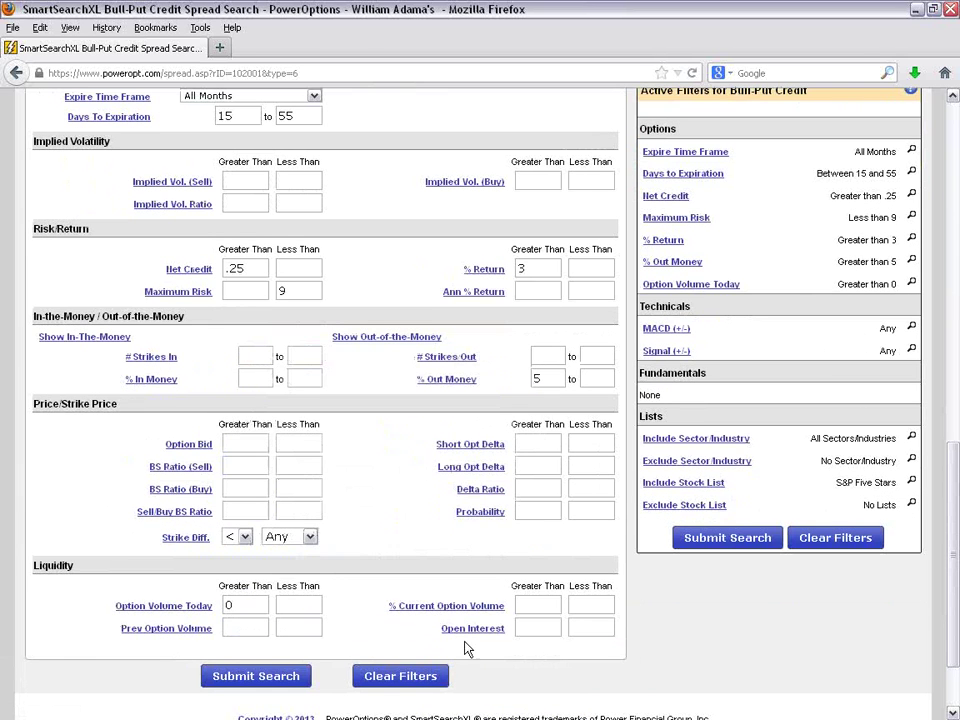
{"action": "scroll", "coordinate": [352, 580], "scroll_direction": "up", "scroll_amount": 6}
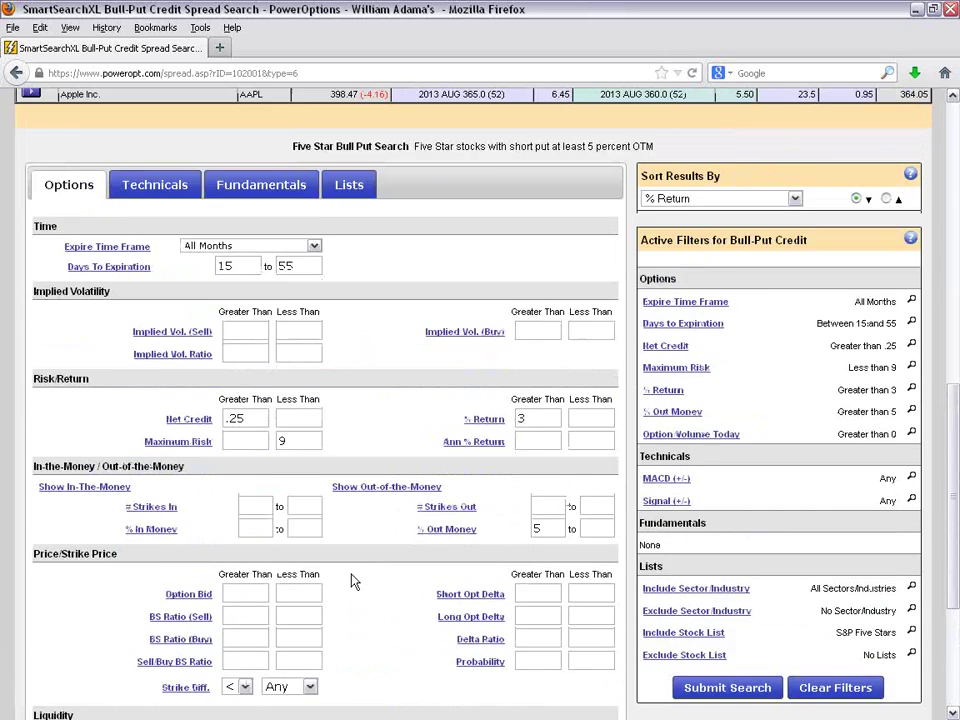
{"action": "left_click", "coordinate": [163, 328]}
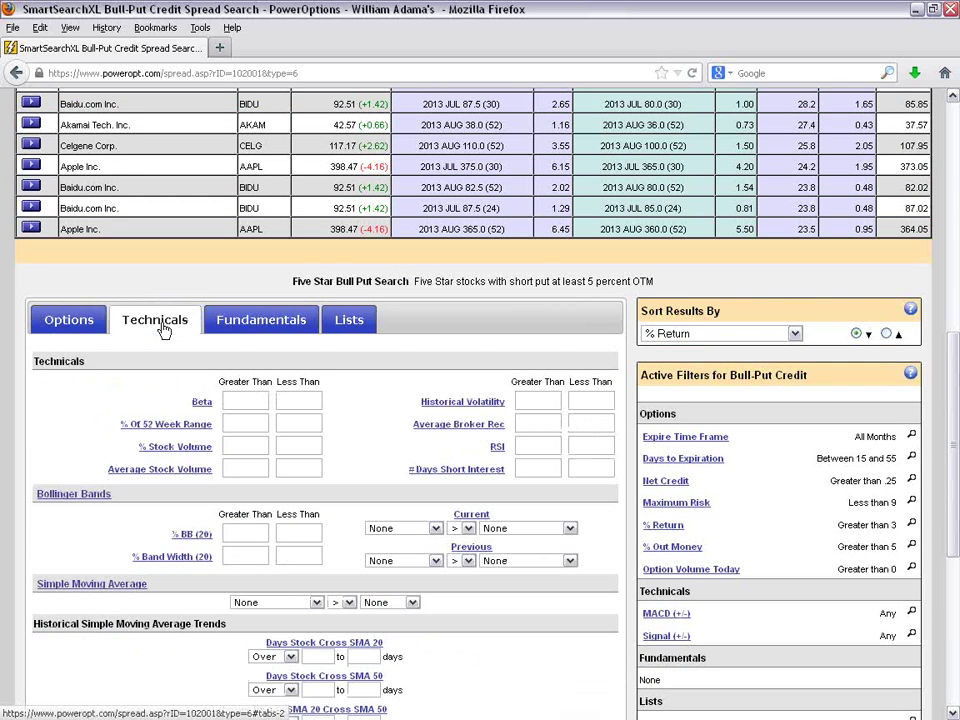
{"action": "left_click", "coordinate": [280, 328]}
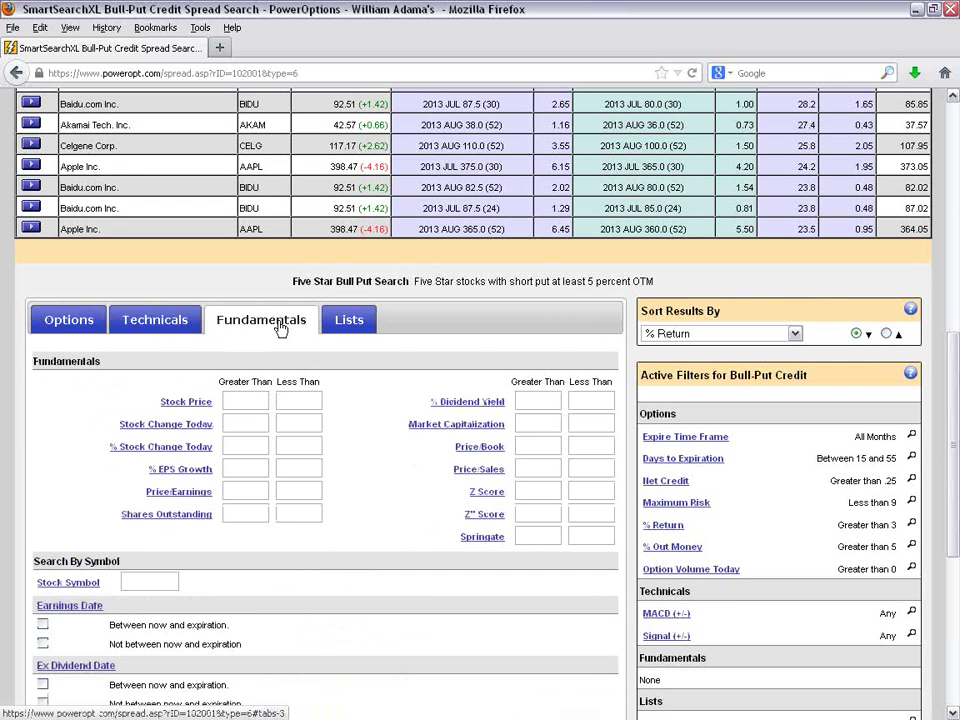
{"action": "left_click", "coordinate": [350, 320]}
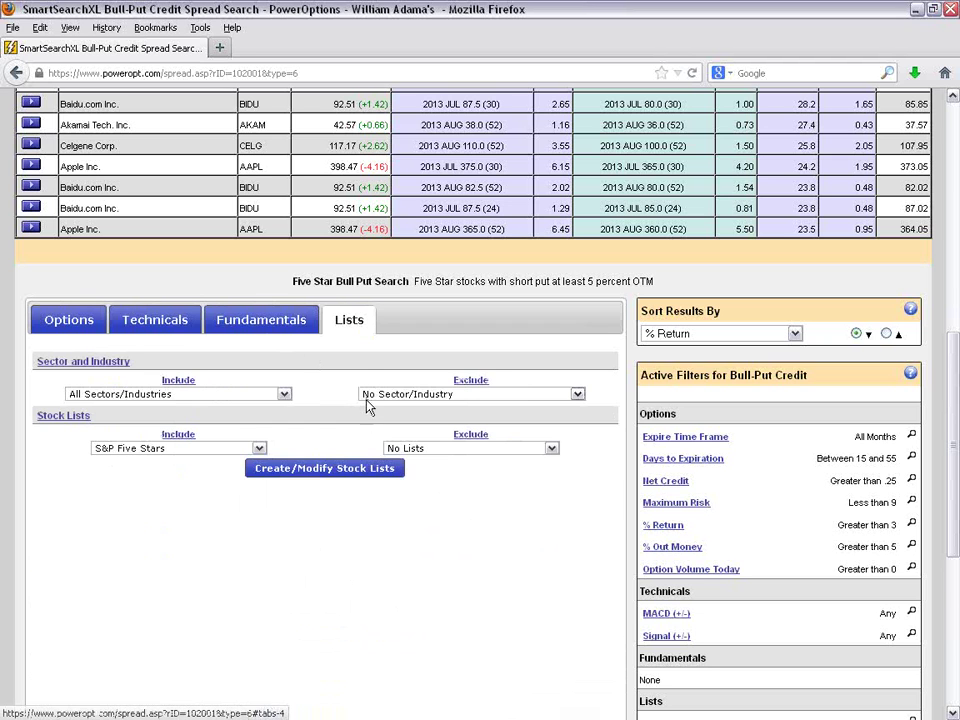
{"action": "scroll", "coordinate": [366, 405], "scroll_direction": "down", "scroll_amount": 2}
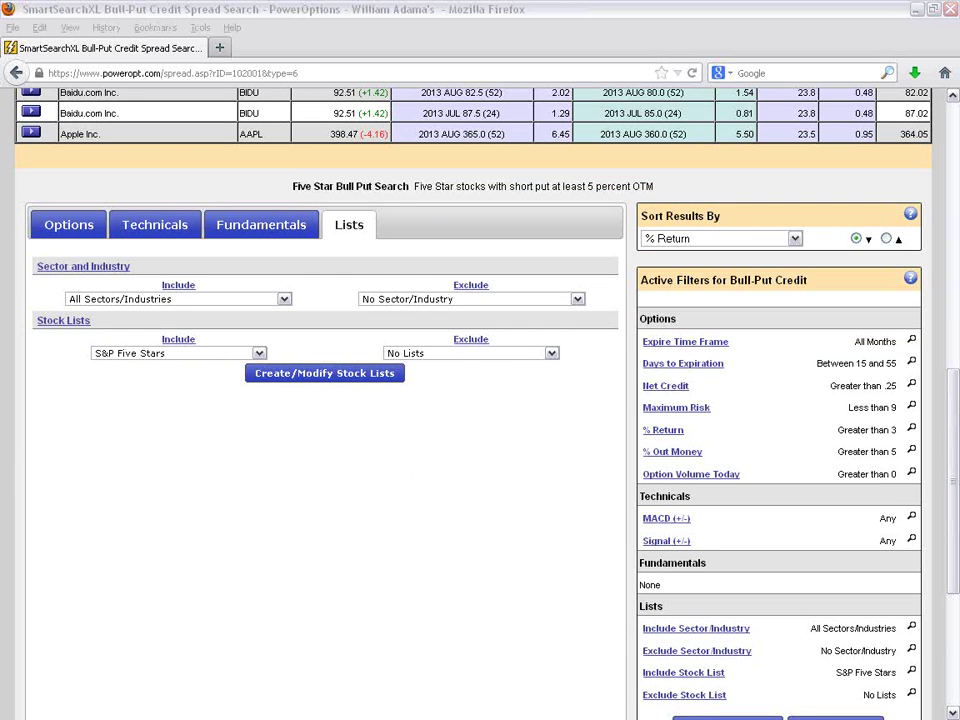
{"action": "left_click_drag", "start_coordinate": [92, 353], "coordinate": [178, 350]}
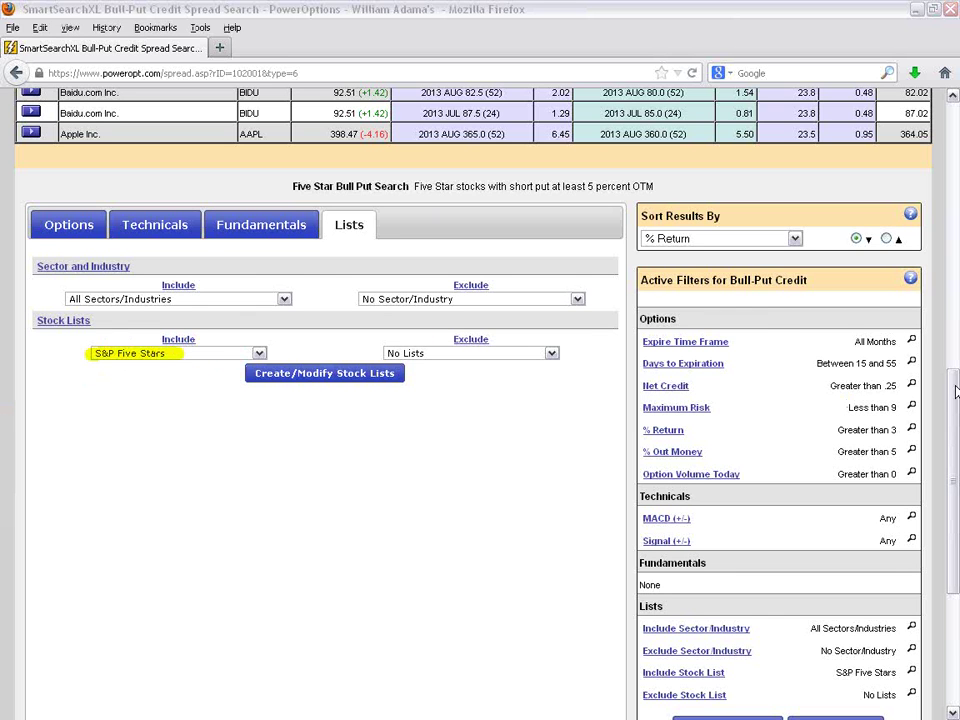
Step: Return to the Options criteria and highlight the active expiration, net credit, maximum risk, percent return and percent out-of-the-money filters
{"action": "left_click", "coordinate": [80, 222]}
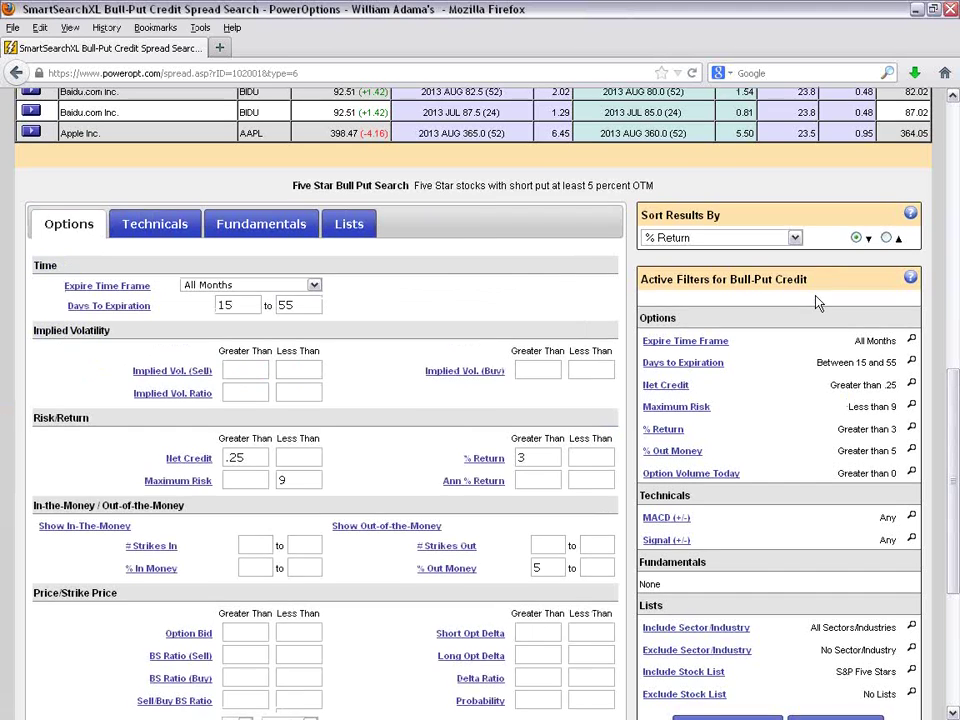
{"action": "scroll", "coordinate": [815, 302], "scroll_direction": "down", "scroll_amount": 2}
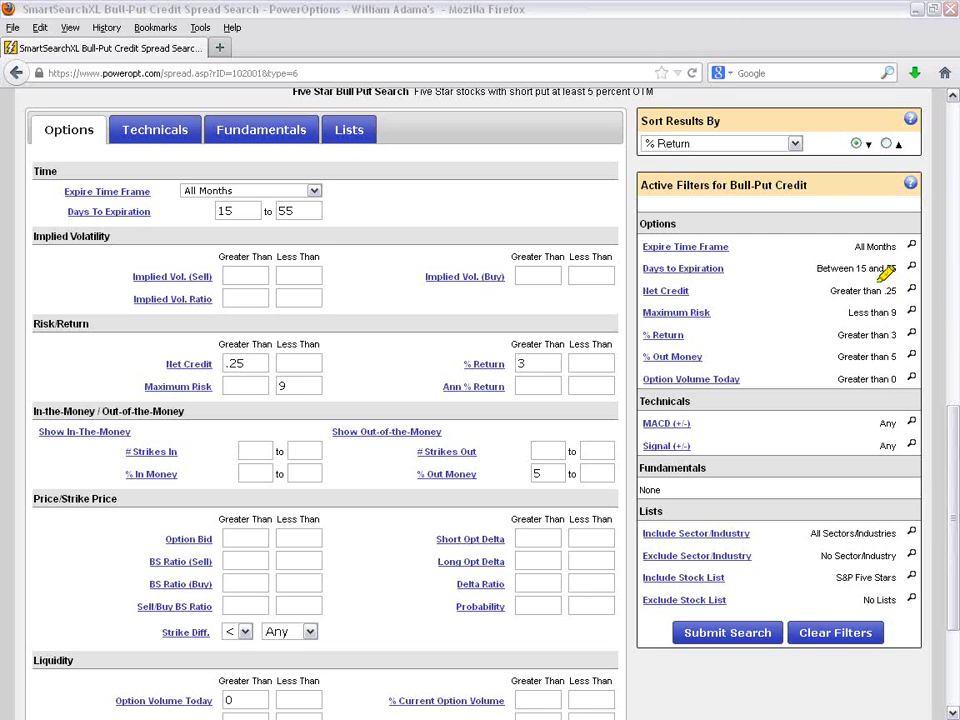
{"action": "left_click_drag", "start_coordinate": [640, 225], "coordinate": [695, 224]}
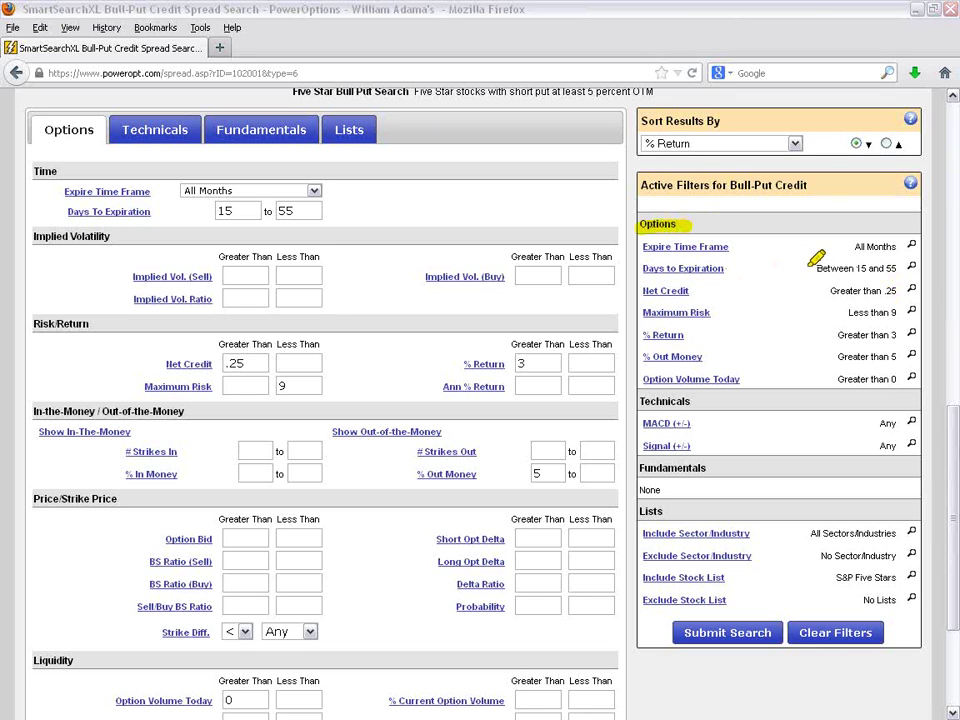
{"action": "left_click_drag", "start_coordinate": [852, 247], "coordinate": [897, 247]}
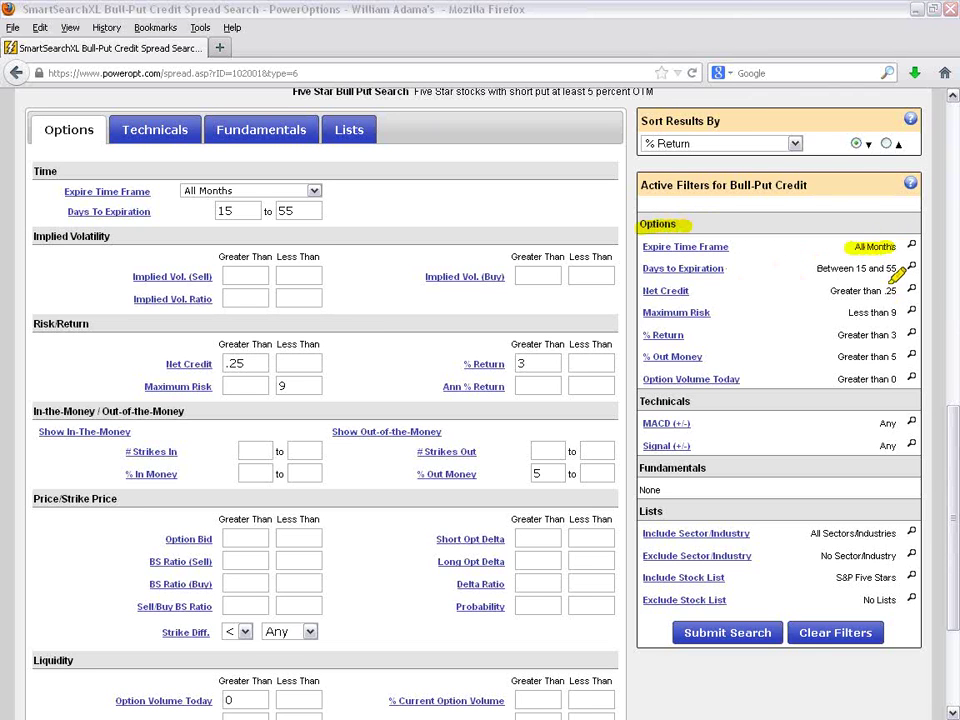
{"action": "left_click_drag", "start_coordinate": [809, 269], "coordinate": [894, 270]}
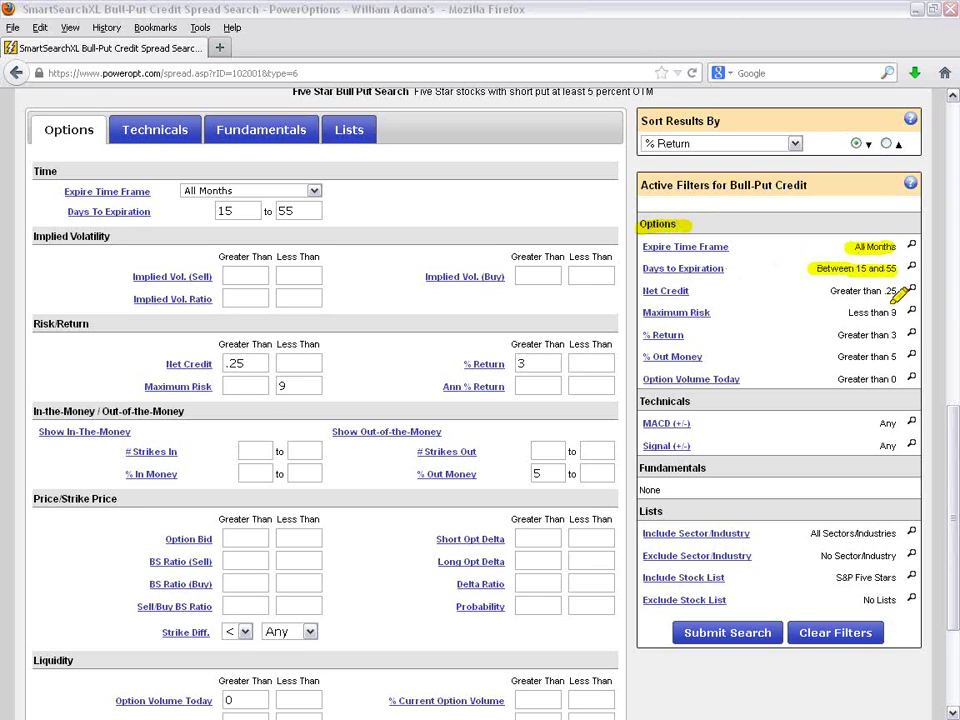
{"action": "left_click_drag", "start_coordinate": [829, 291], "coordinate": [899, 291]}
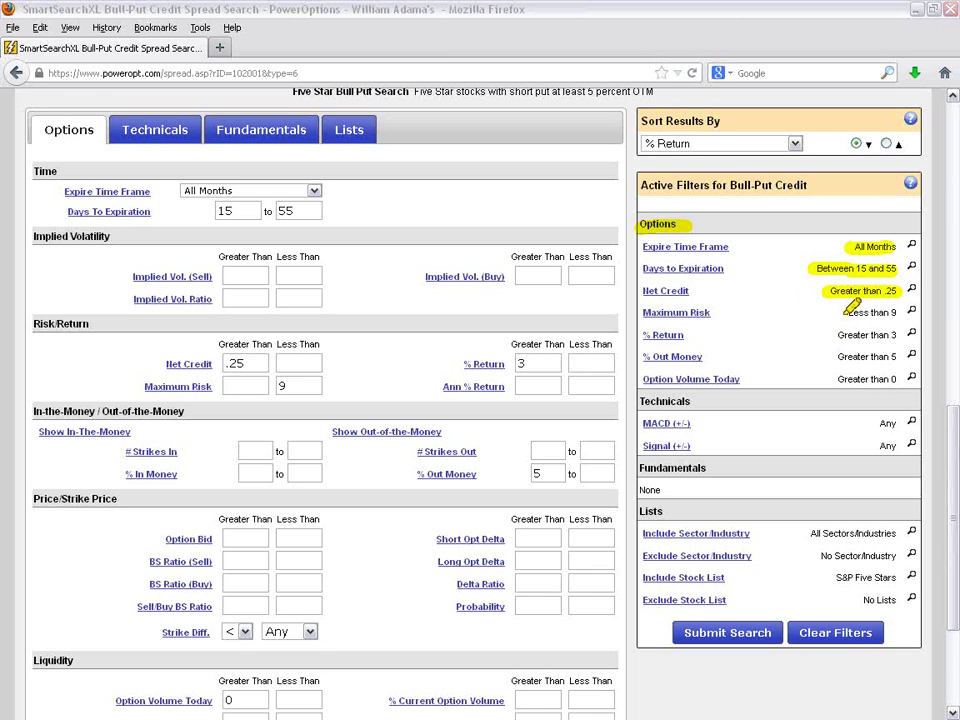
{"action": "left_click_drag", "start_coordinate": [848, 314], "coordinate": [899, 313]}
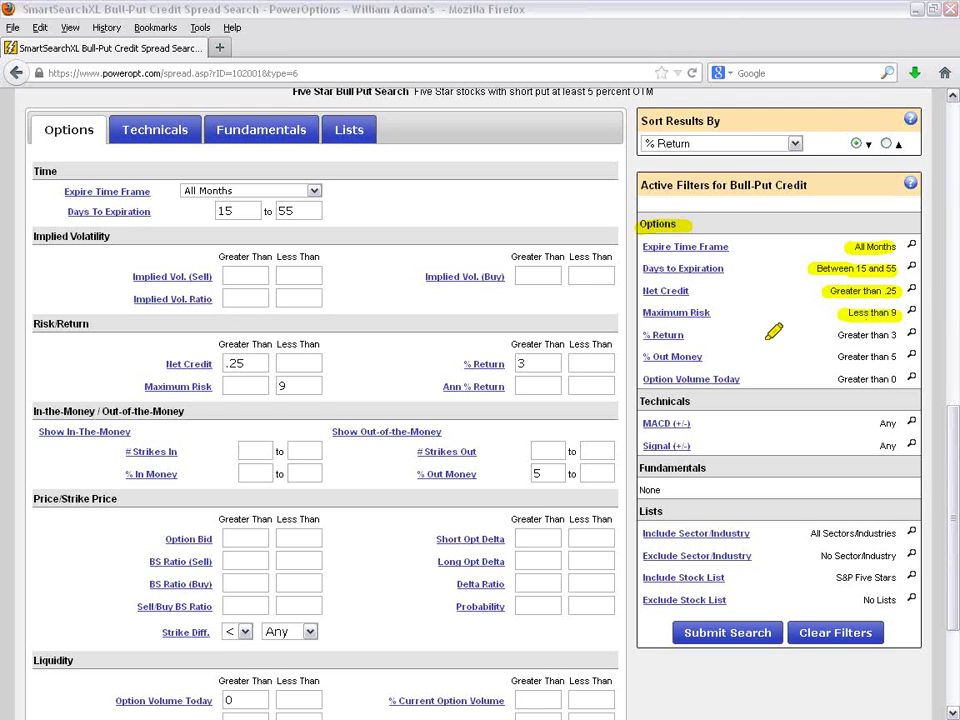
{"action": "left_click_drag", "start_coordinate": [830, 340], "coordinate": [898, 340]}
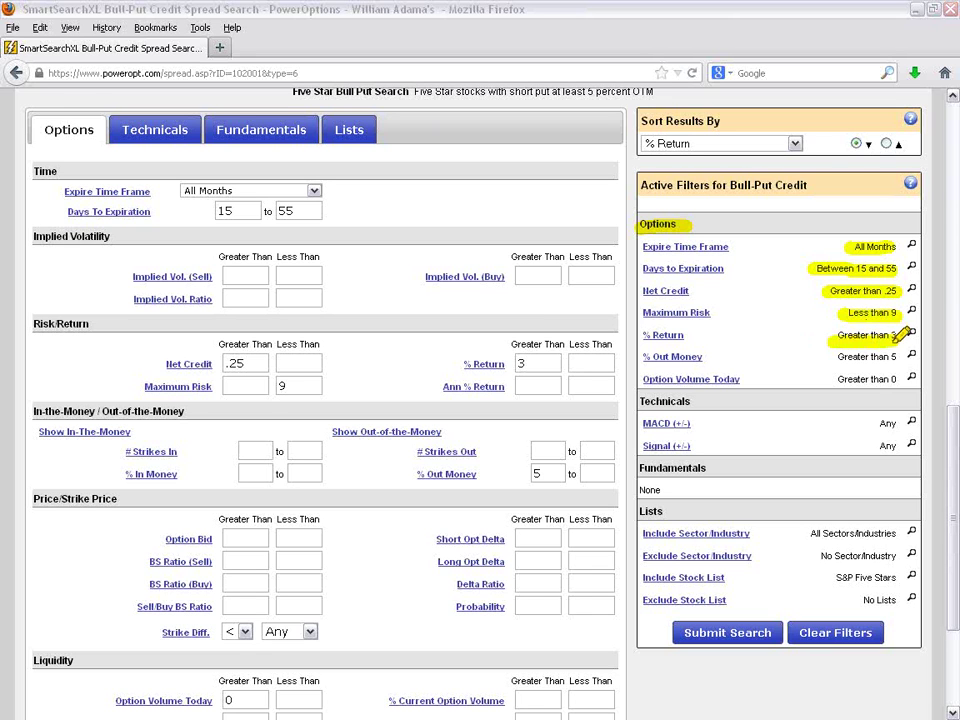
{"action": "left_click_drag", "start_coordinate": [826, 358], "coordinate": [900, 356]}
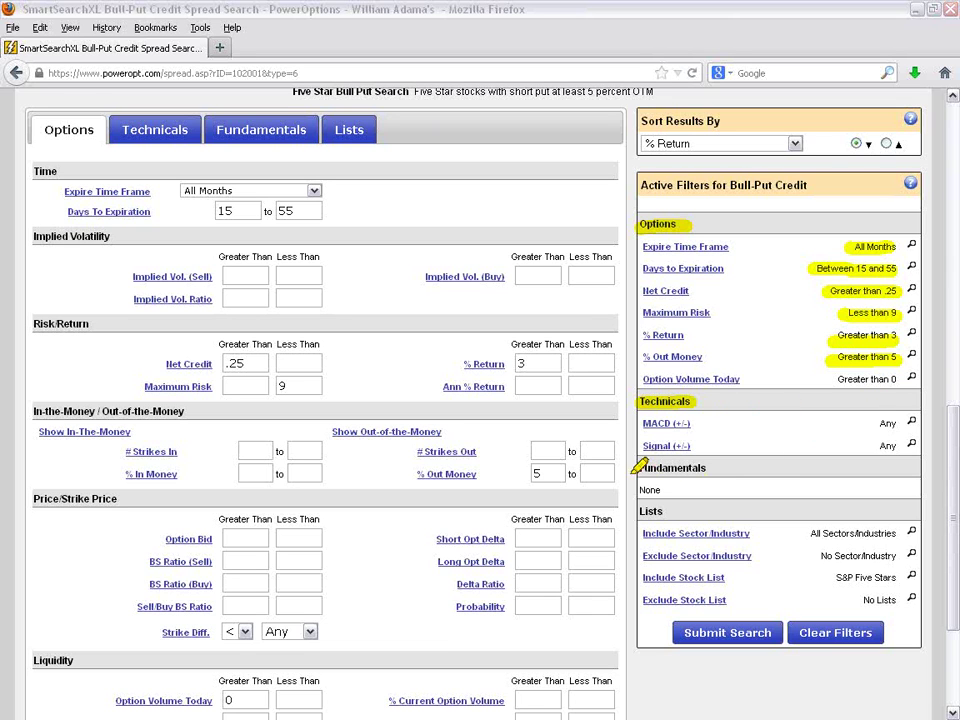
Step: Highlight the Fundamentals heading and the stock list and sector/industry entries among the active filters, and erase the markings
{"action": "left_click_drag", "start_coordinate": [638, 467], "coordinate": [711, 465]}
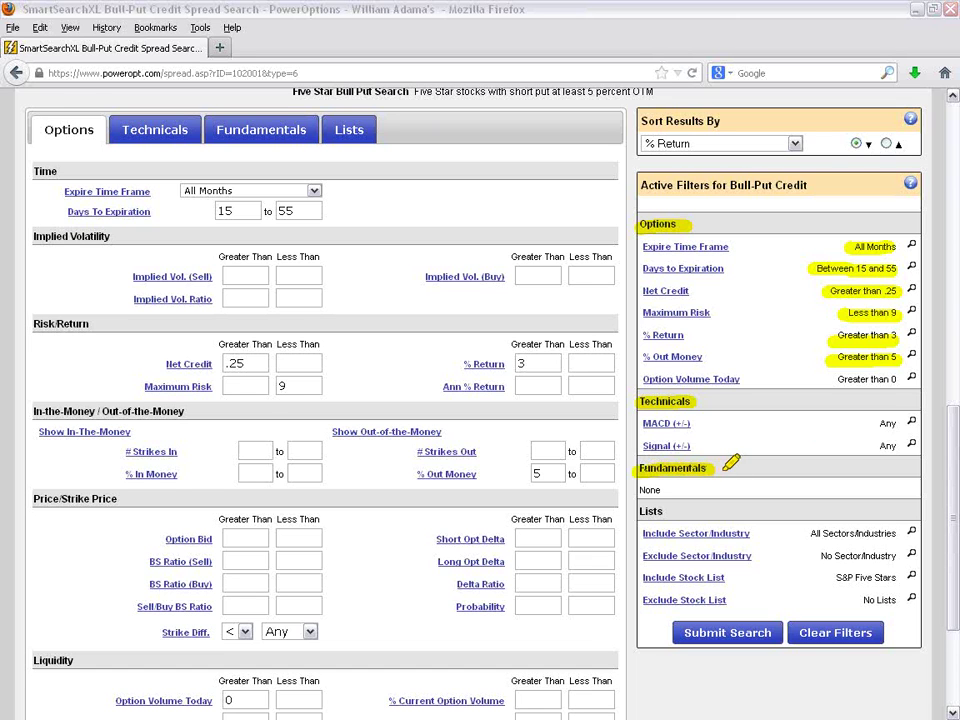
{"action": "left_click_drag", "start_coordinate": [641, 577], "coordinate": [898, 575]}
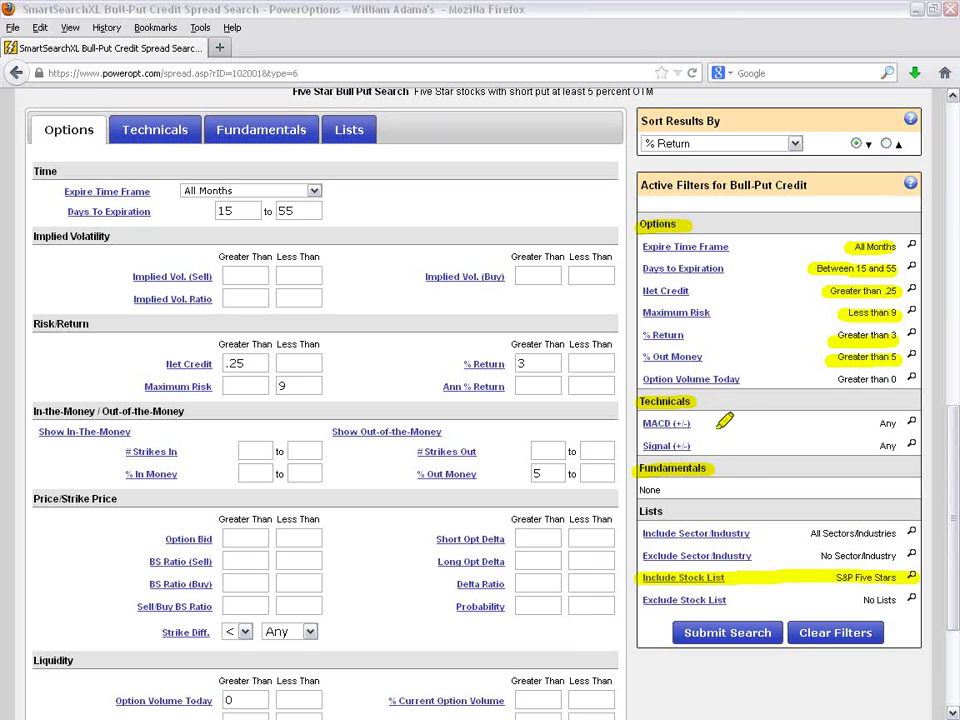
{"action": "left_click_drag", "start_coordinate": [675, 535], "coordinate": [900, 535]}
{"action": "left_click_drag", "start_coordinate": [815, 549], "coordinate": [678, 556]}
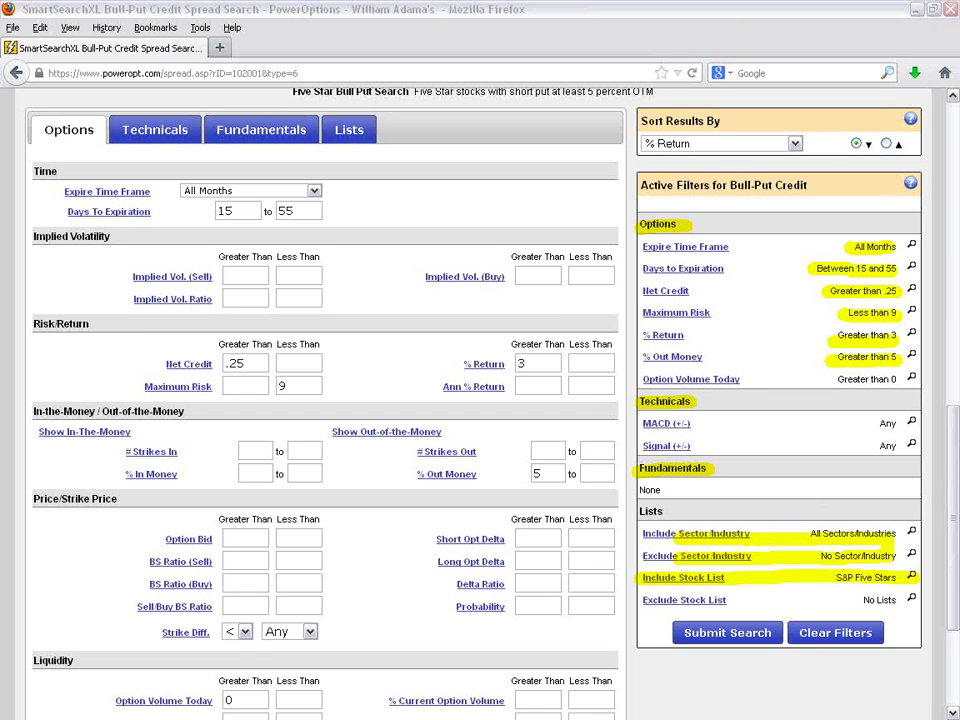
{"action": "key", "text": "e"}
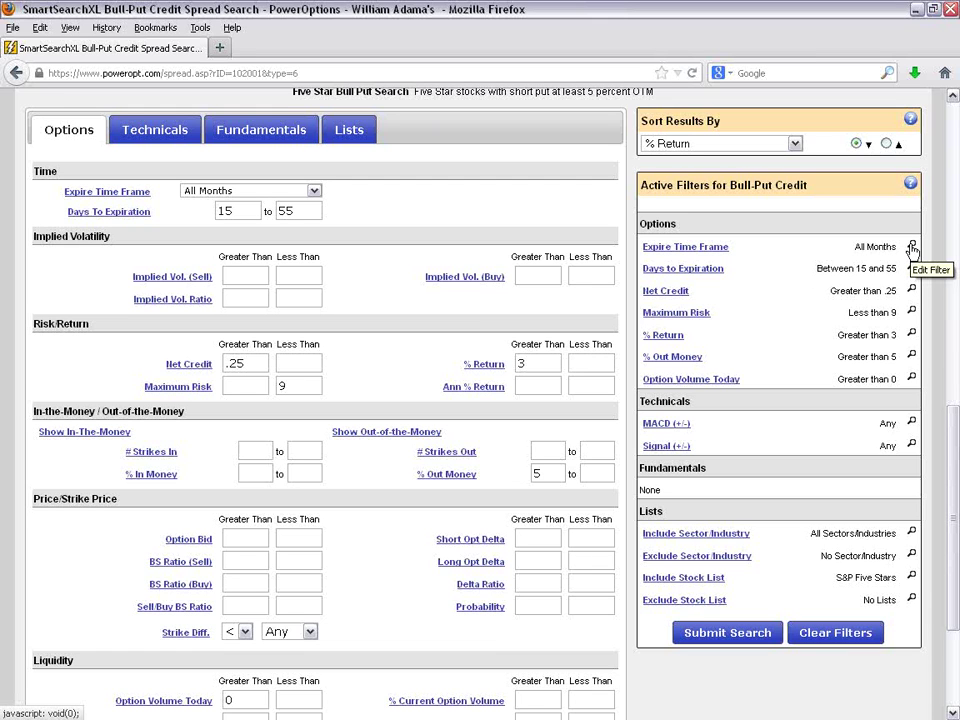
Step: Check the expiration time frame choices, keeping All Months, and set the upper limit for days to expiration to 35
{"action": "left_click", "coordinate": [315, 192]}
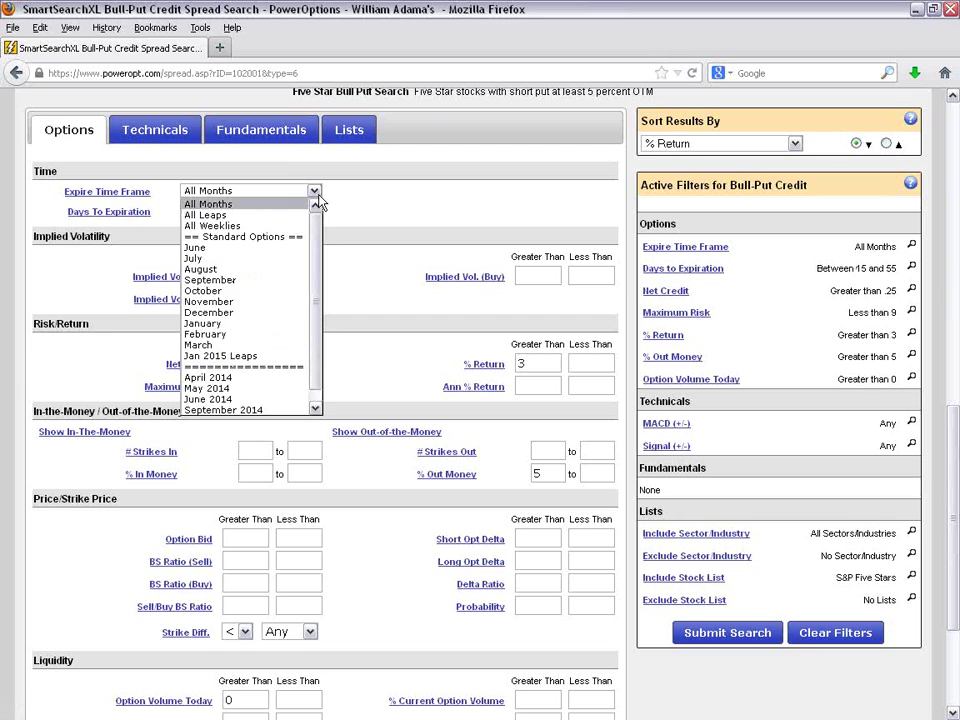
{"action": "left_click", "coordinate": [371, 219]}
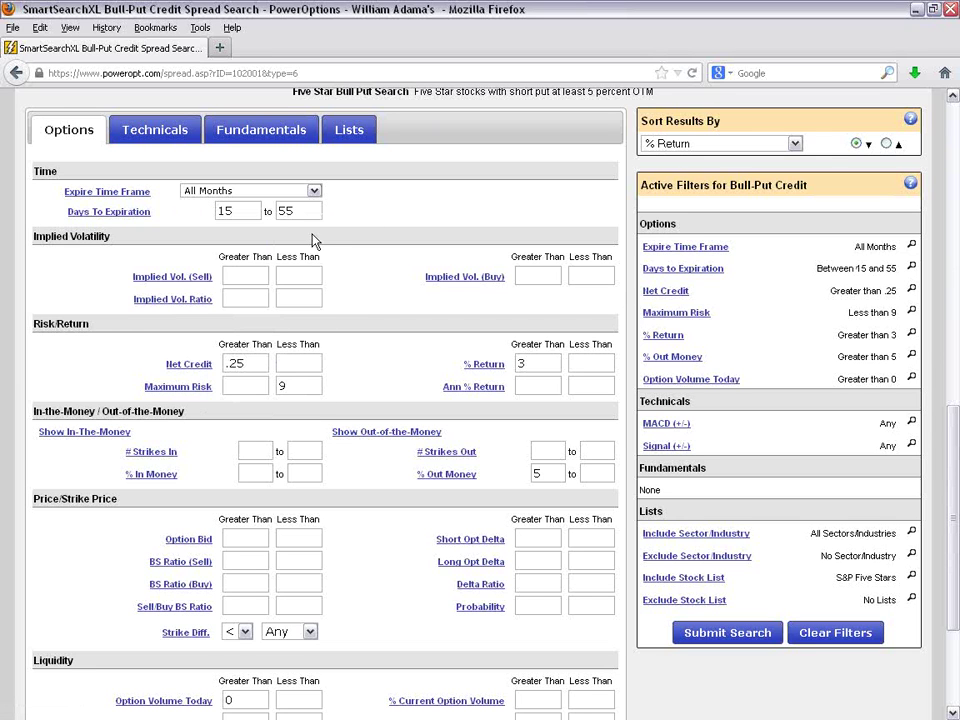
{"action": "left_click", "coordinate": [303, 212]}
{"action": "key", "text": "BackSpace"}
{"action": "key", "text": "BackSpace"}
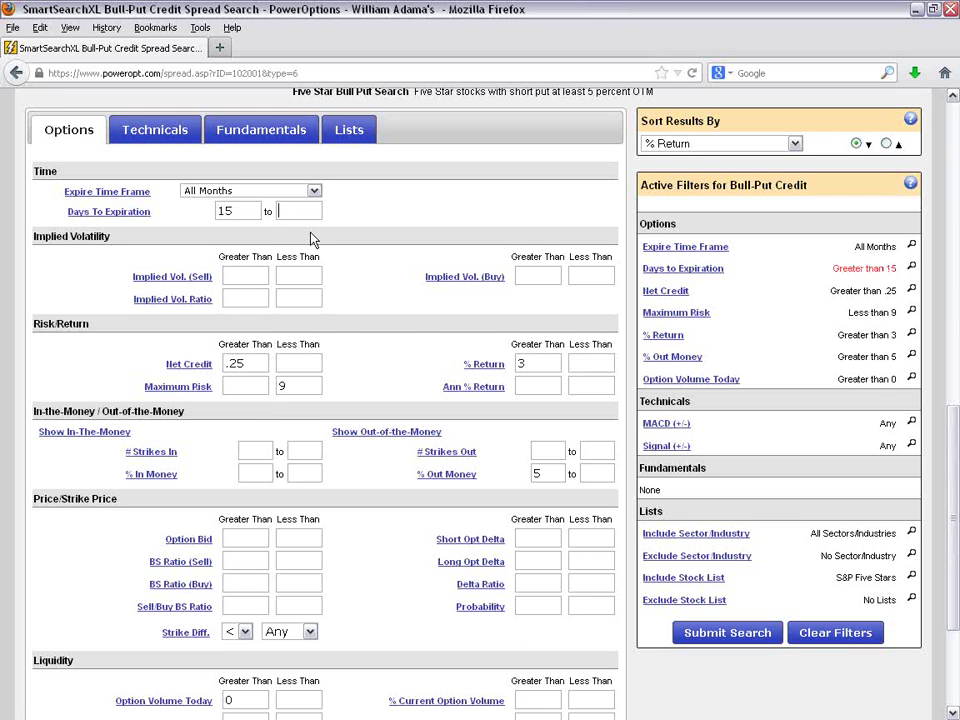
{"action": "type", "text": "35"}
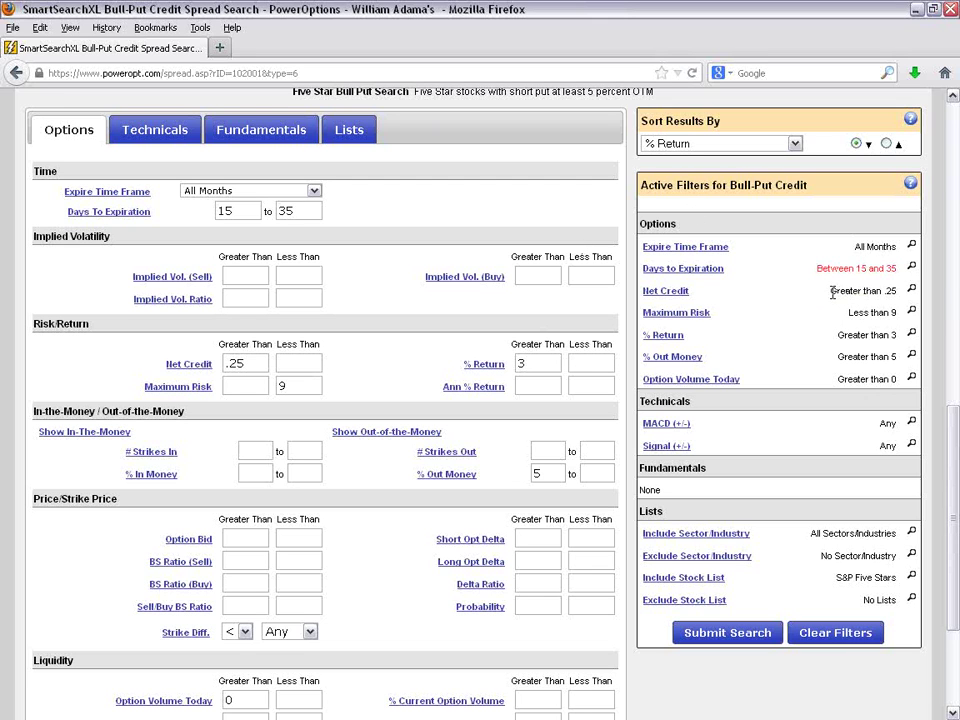
Step: Set the minimum net credit in the Risk/Return criteria to .50
{"action": "left_click_drag", "start_coordinate": [830, 290], "coordinate": [898, 292]}
{"action": "left_click", "coordinate": [860, 326]}
{"action": "left_click_drag", "start_coordinate": [262, 363], "coordinate": [218, 364]}
{"action": "key", "text": "BackSpace"}
{"action": "type", "text": ".50"}
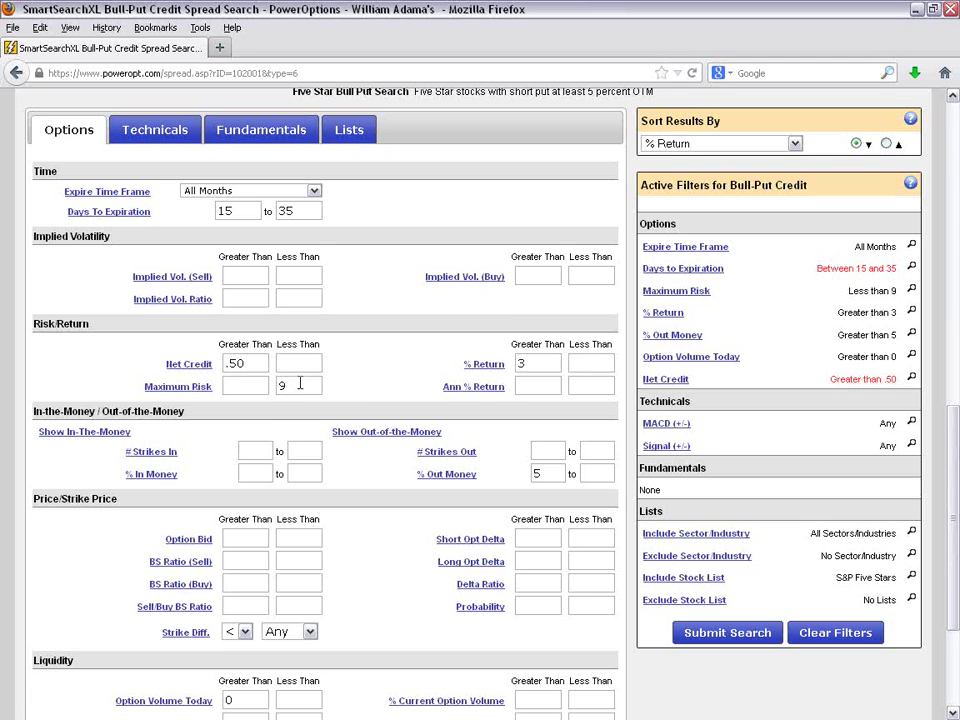
Step: Set the Strike Diff. filter in the Price/Strike Price criteria to ≤ 5.00
{"action": "scroll", "coordinate": [364, 456], "scroll_direction": "down", "scroll_amount": 2}
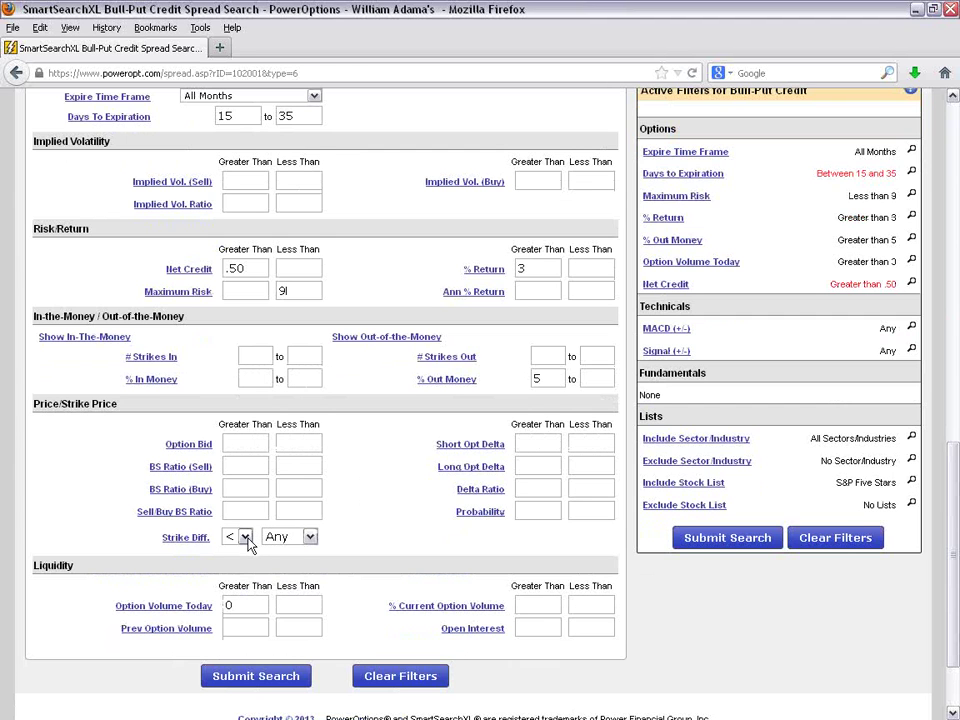
{"action": "scroll", "coordinate": [247, 540], "scroll_direction": "down", "scroll_amount": 2}
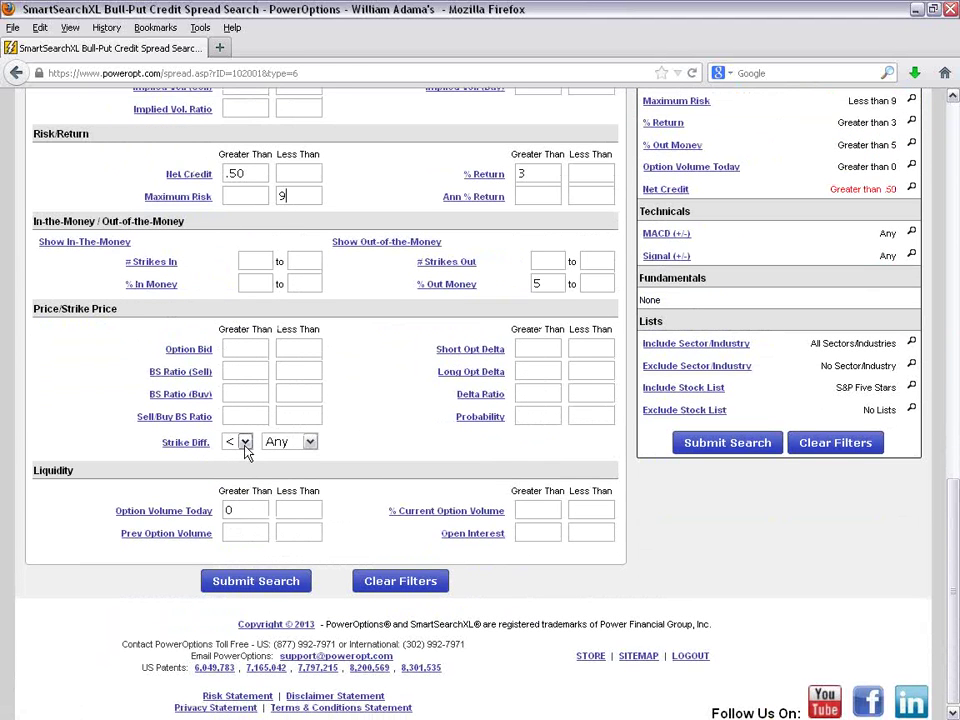
{"action": "left_click", "coordinate": [245, 443]}
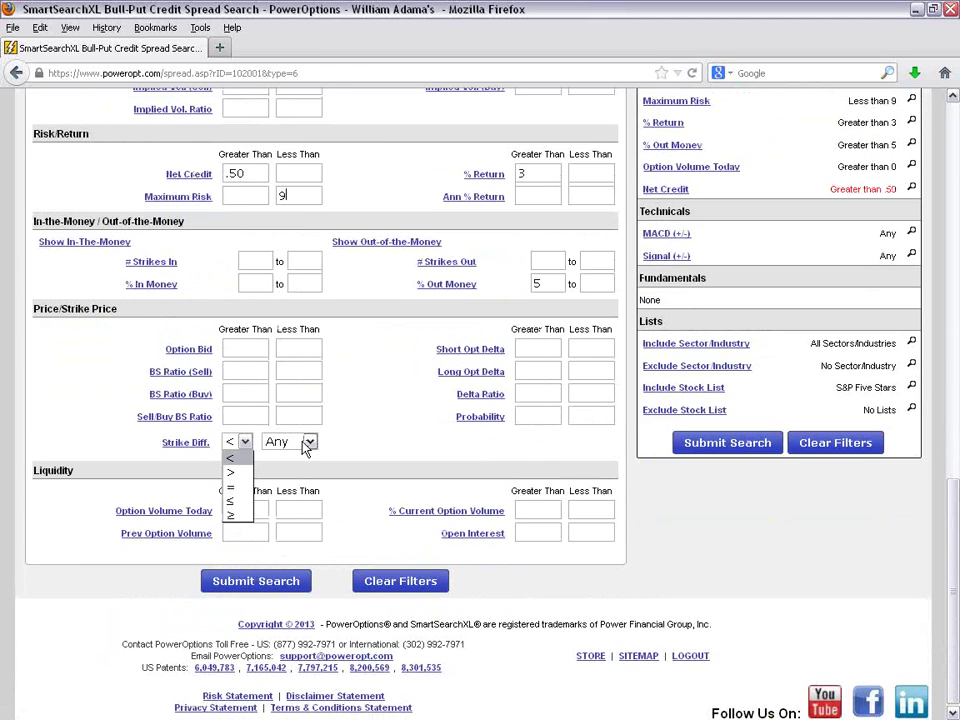
{"action": "left_click", "coordinate": [238, 503]}
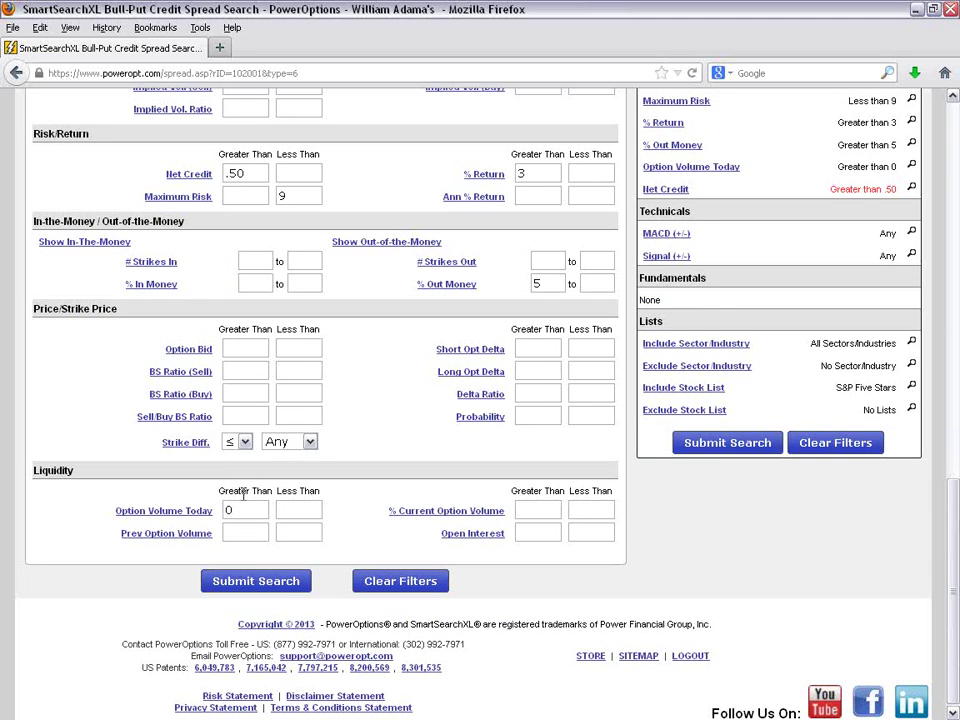
{"action": "left_click", "coordinate": [303, 443]}
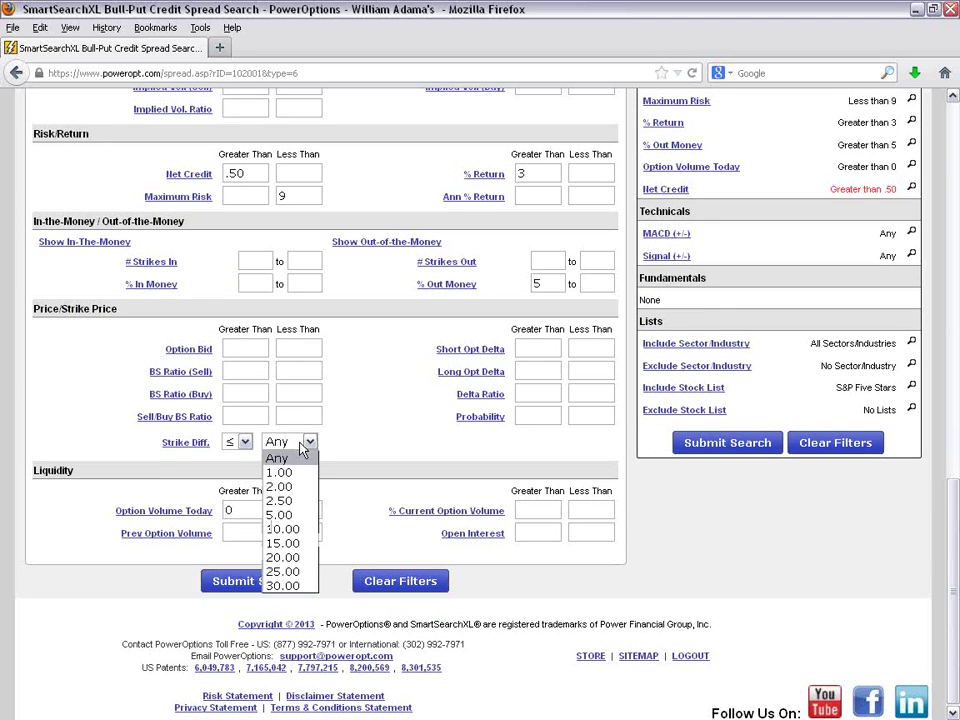
{"action": "left_click", "coordinate": [291, 517]}
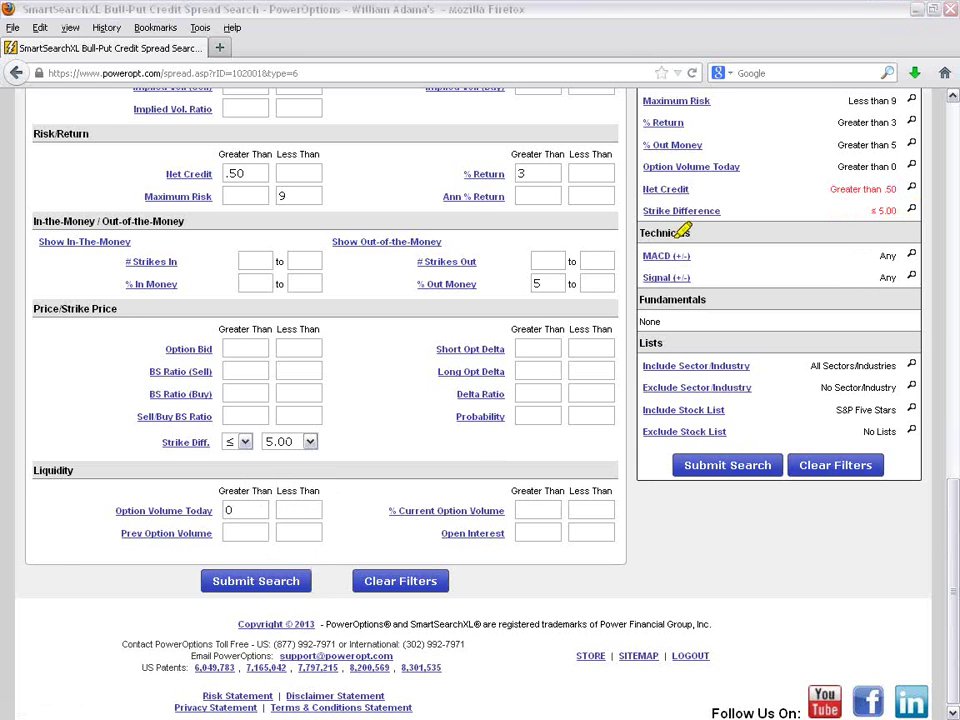
Step: Highlight the Net Credit and Strike Difference entries among the active filters, and erase the markings
{"action": "left_click_drag", "start_coordinate": [636, 190], "coordinate": [908, 184]}
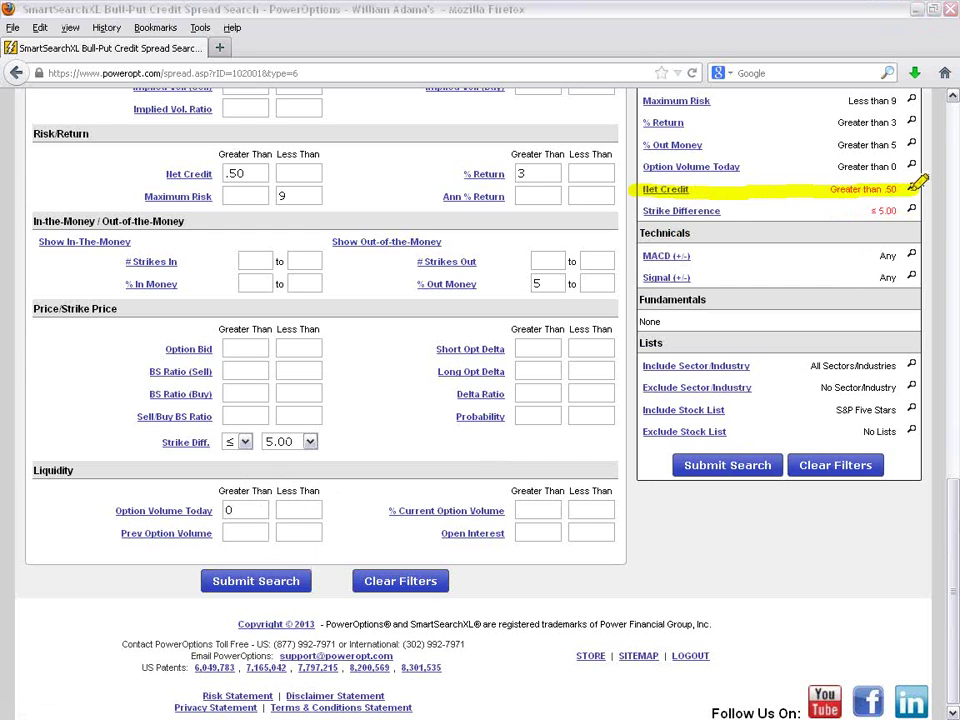
{"action": "left_click_drag", "start_coordinate": [647, 213], "coordinate": [908, 211]}
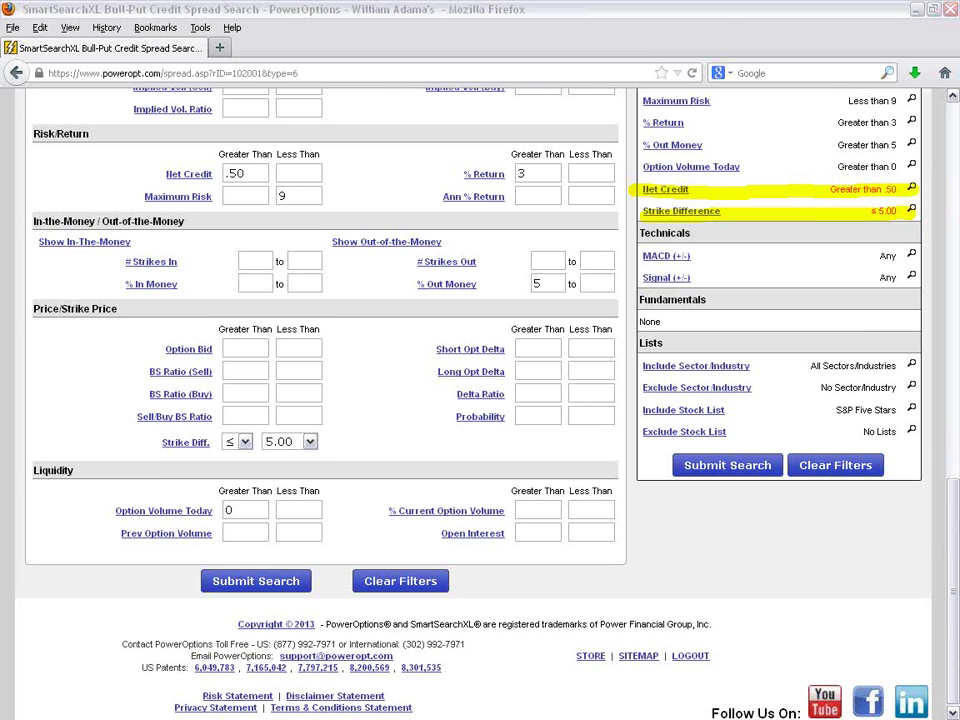
{"action": "key", "text": "e"}
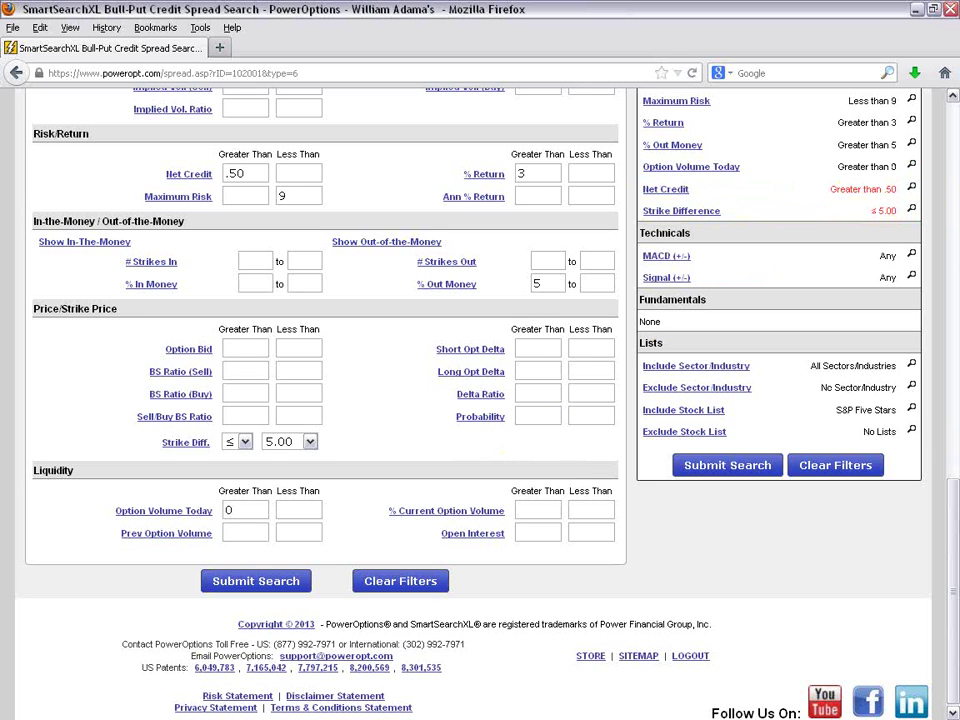
Step: Set the minimum Probability to 75 and run the Bull-Put Credit search with the changed filters
{"action": "left_click", "coordinate": [546, 416]}
{"action": "type", "text": "75"}
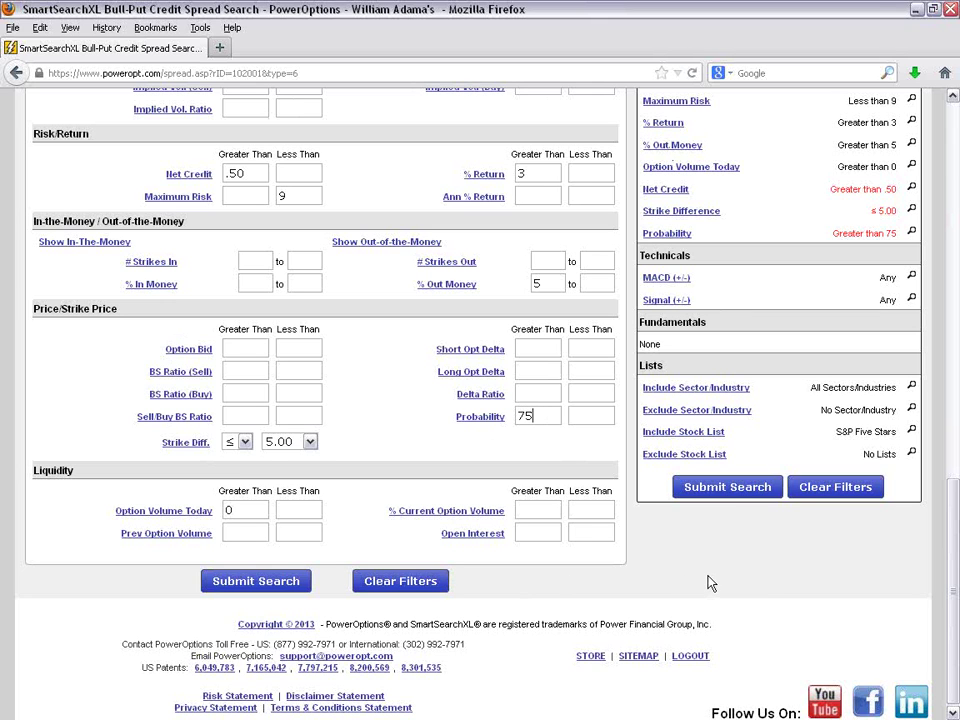
{"action": "left_click", "coordinate": [727, 492]}
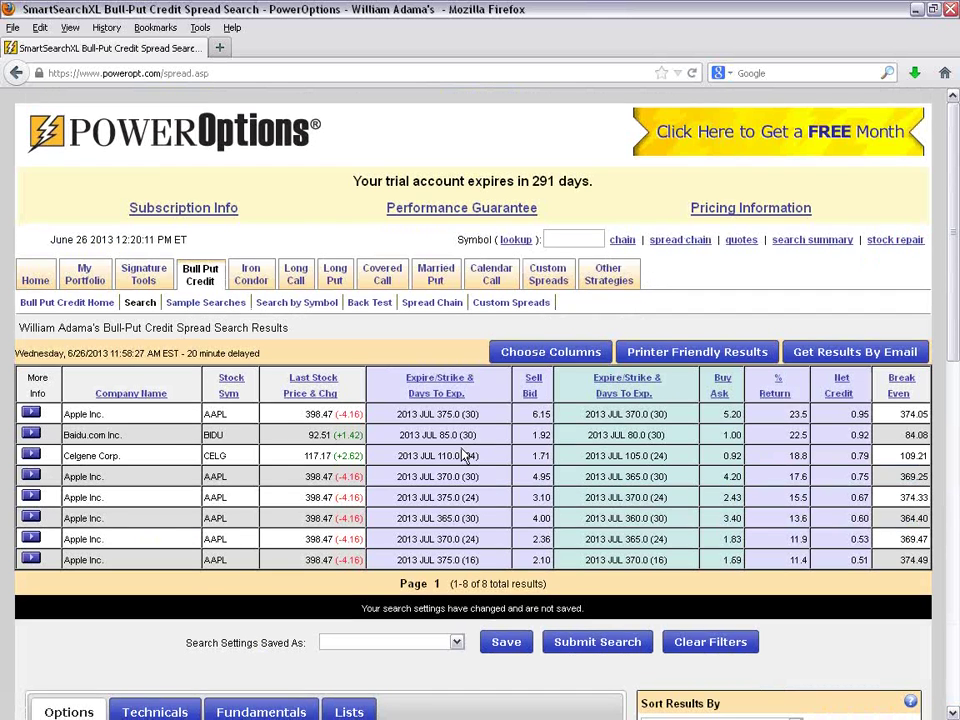
Step: Review the search results against the filters, highlight the first Apple spread's stock price, option legs, prices, net credit and percent return, and erase the markings
{"action": "scroll", "coordinate": [196, 480], "scroll_direction": "down", "scroll_amount": 2}
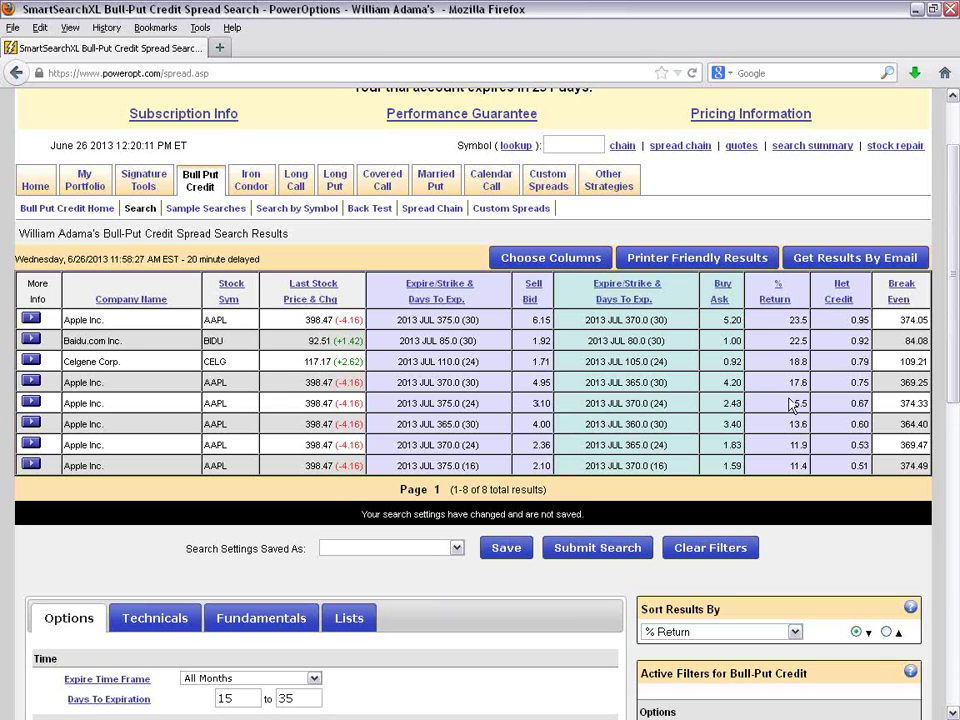
{"action": "scroll", "coordinate": [790, 403], "scroll_direction": "down", "scroll_amount": 5}
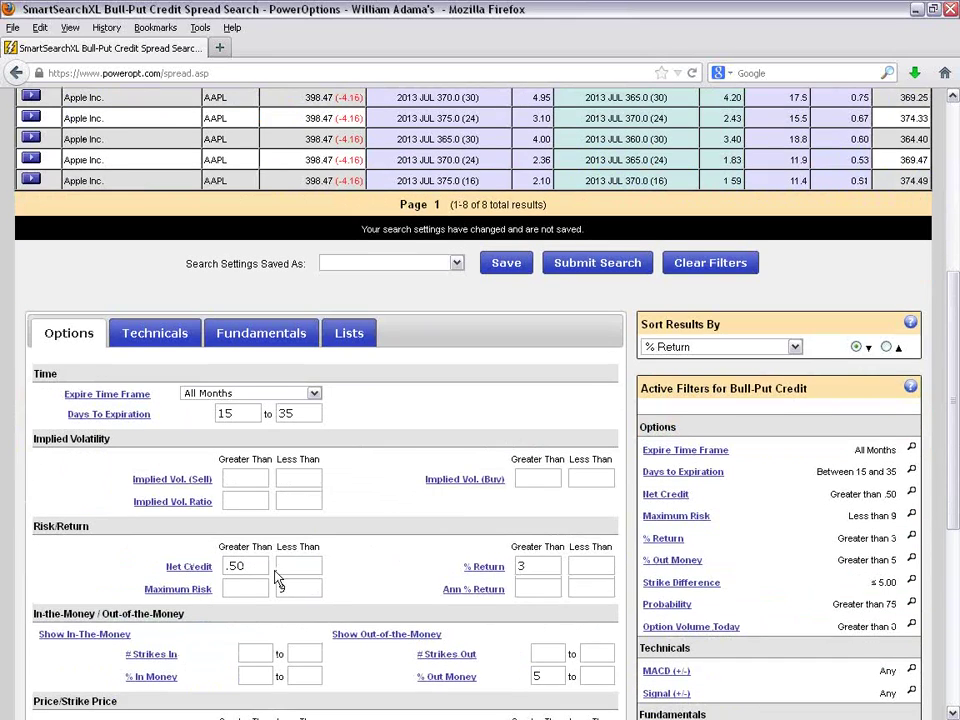
{"action": "scroll", "coordinate": [486, 495], "scroll_direction": "up", "scroll_amount": 3}
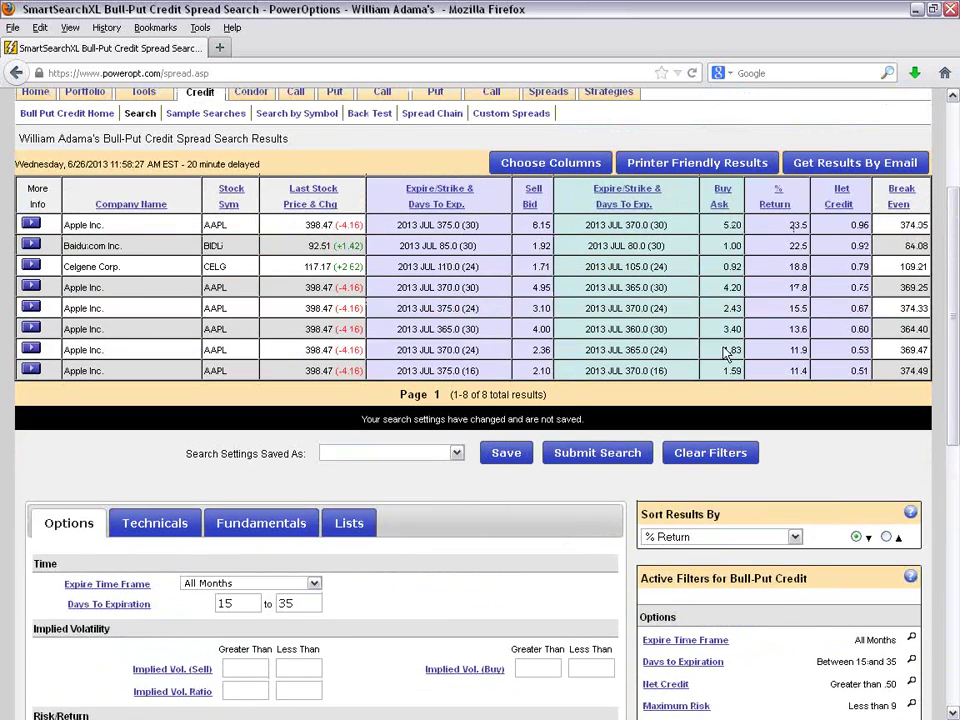
{"action": "scroll", "coordinate": [555, 456], "scroll_direction": "down", "scroll_amount": 5}
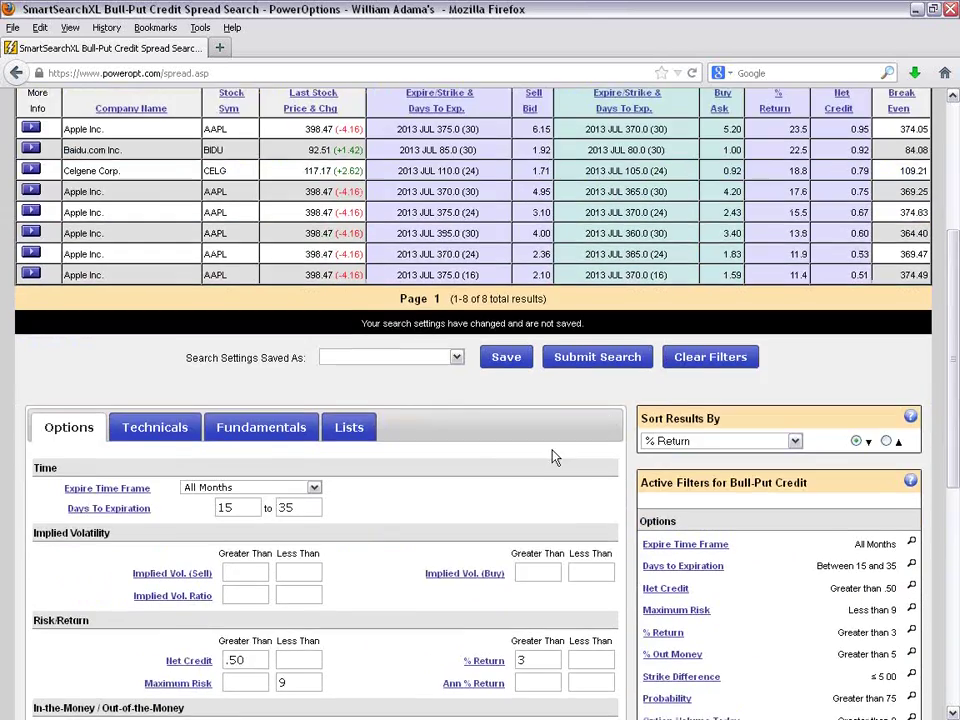
{"action": "scroll", "coordinate": [337, 566], "scroll_direction": "up", "scroll_amount": 5}
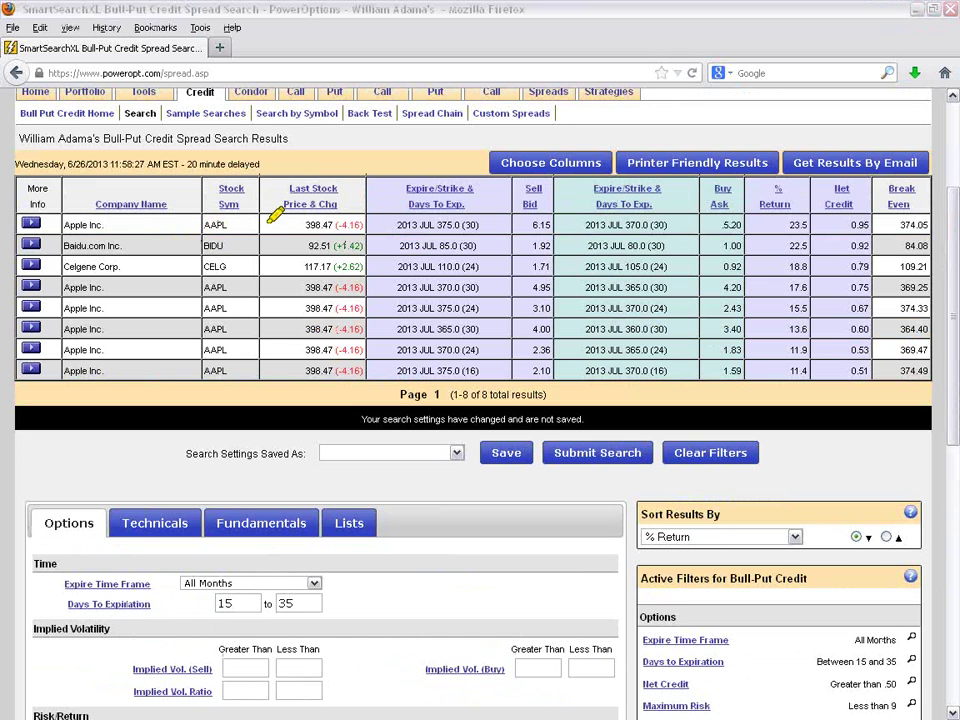
{"action": "left_click_drag", "start_coordinate": [293, 225], "coordinate": [360, 224]}
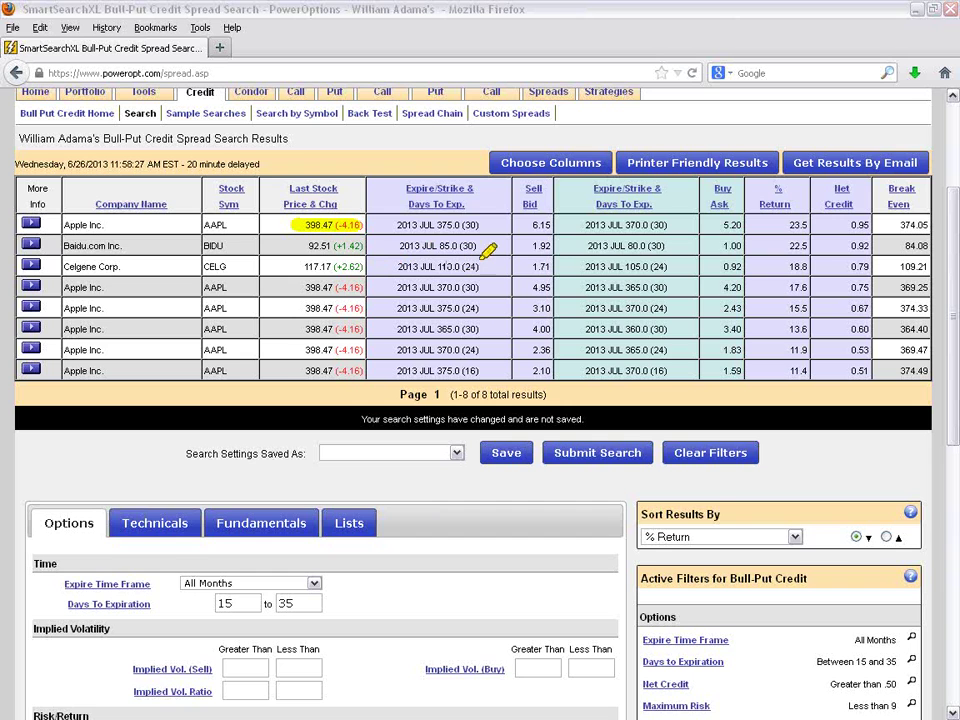
{"action": "left_click_drag", "start_coordinate": [410, 225], "coordinate": [742, 225]}
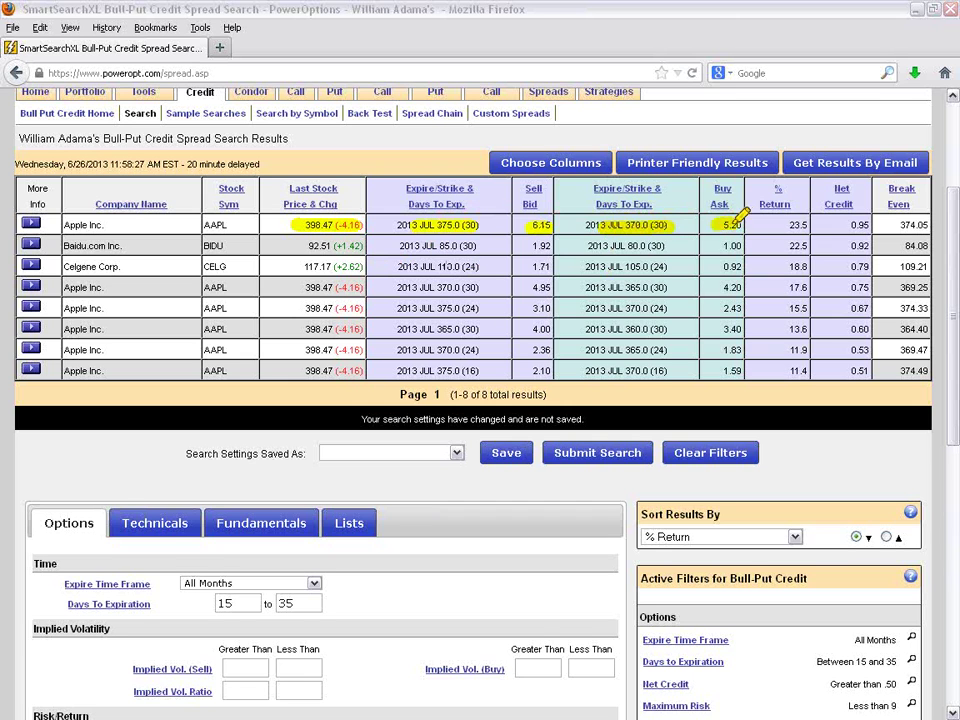
{"action": "left_click_drag", "start_coordinate": [852, 225], "coordinate": [870, 225]}
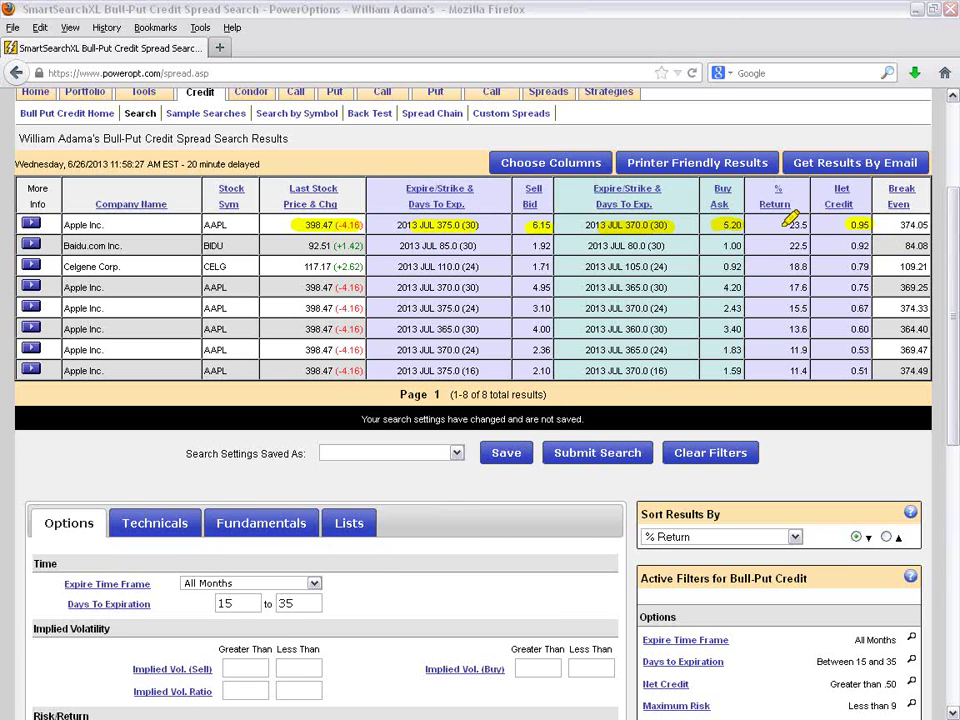
{"action": "left_click_drag", "start_coordinate": [772, 225], "coordinate": [808, 225]}
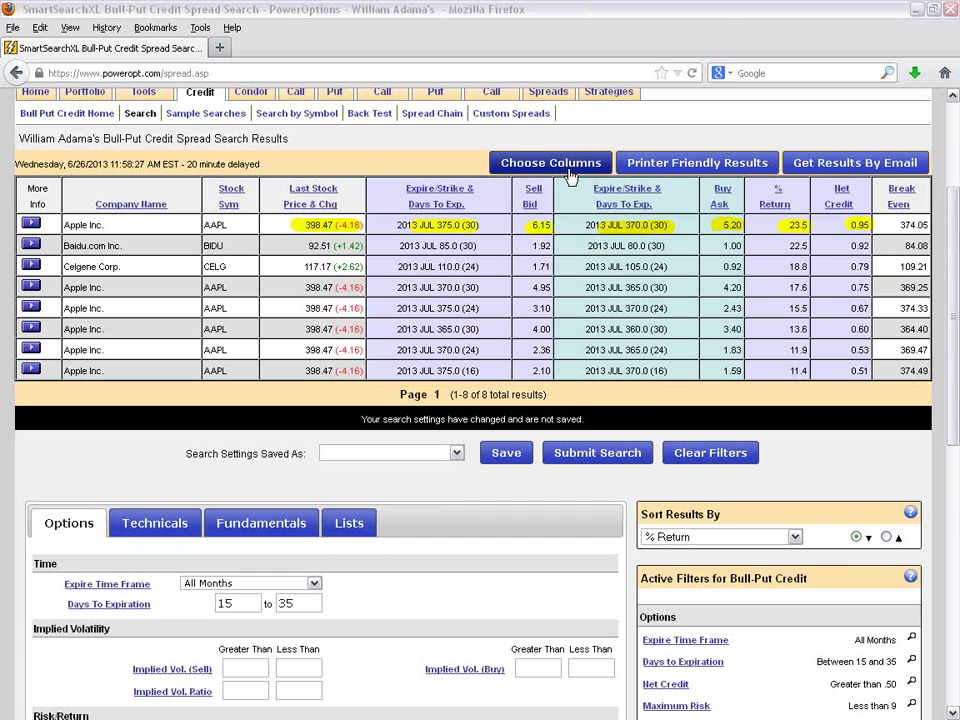
{"action": "key", "text": "Escape"}
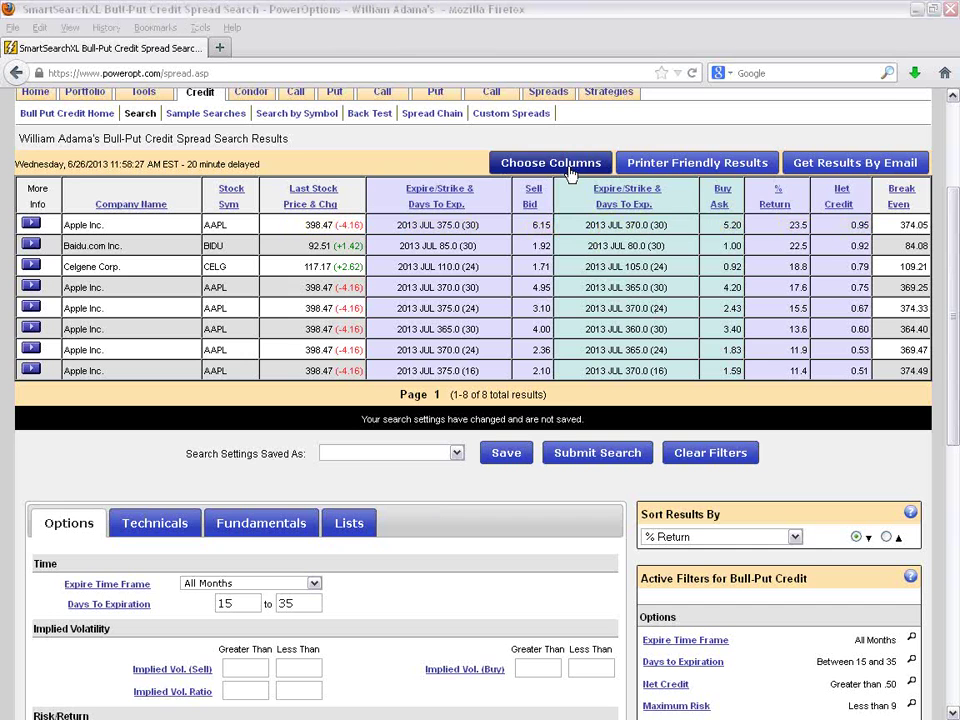
Step: Open the results column configuration in a maximized window and add the Max Risk and Probability Above columns
{"action": "left_click", "coordinate": [551, 162]}
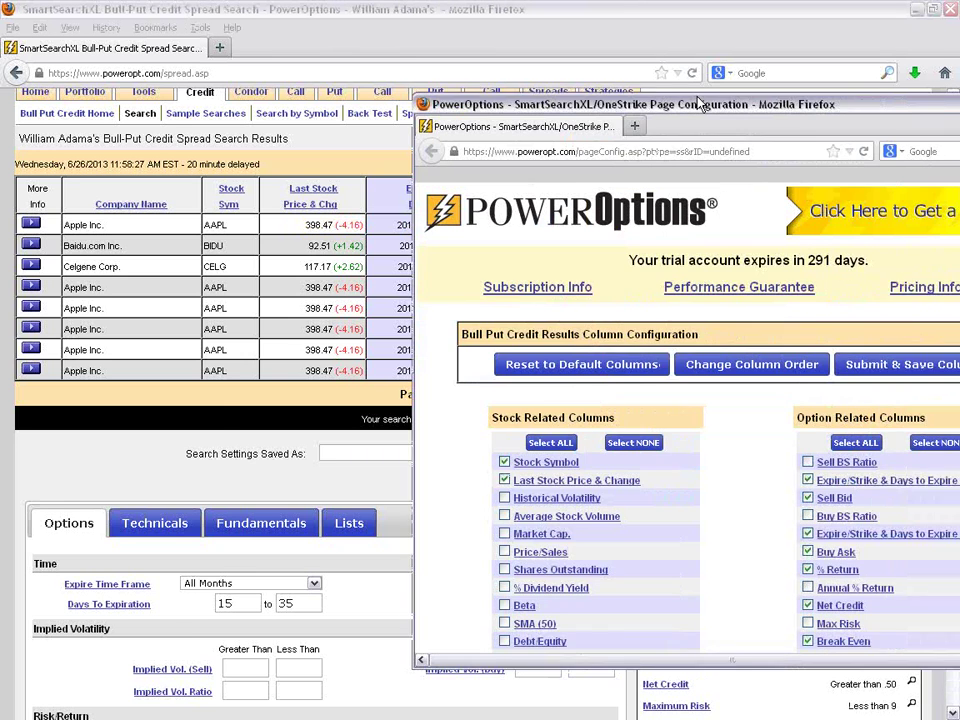
{"action": "left_click", "coordinate": [817, 83]}
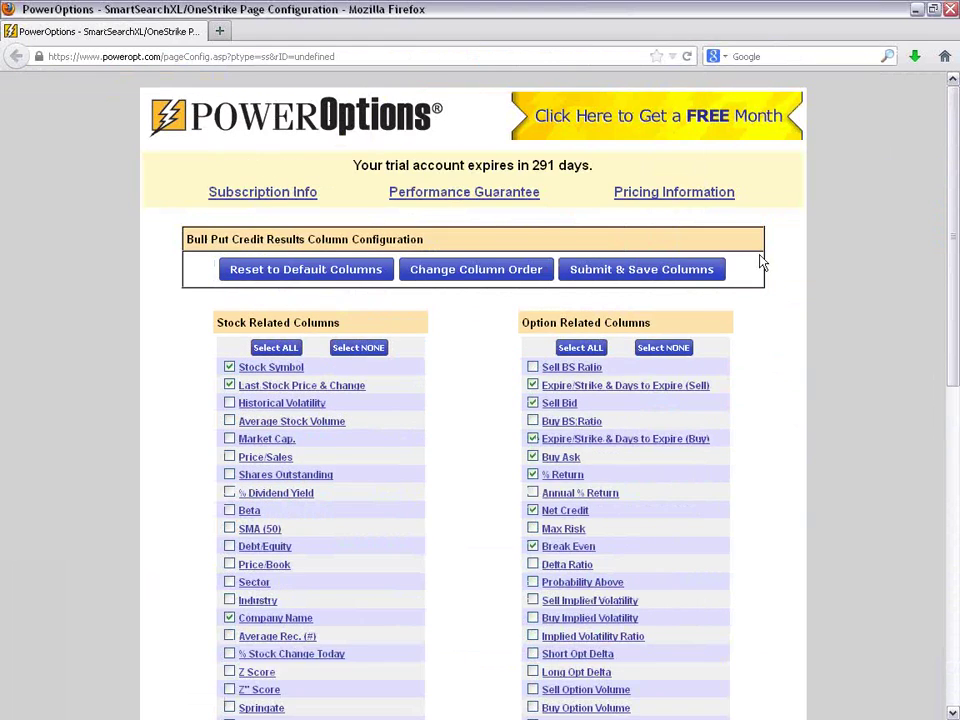
{"action": "scroll", "coordinate": [741, 350], "scroll_direction": "down", "scroll_amount": 3}
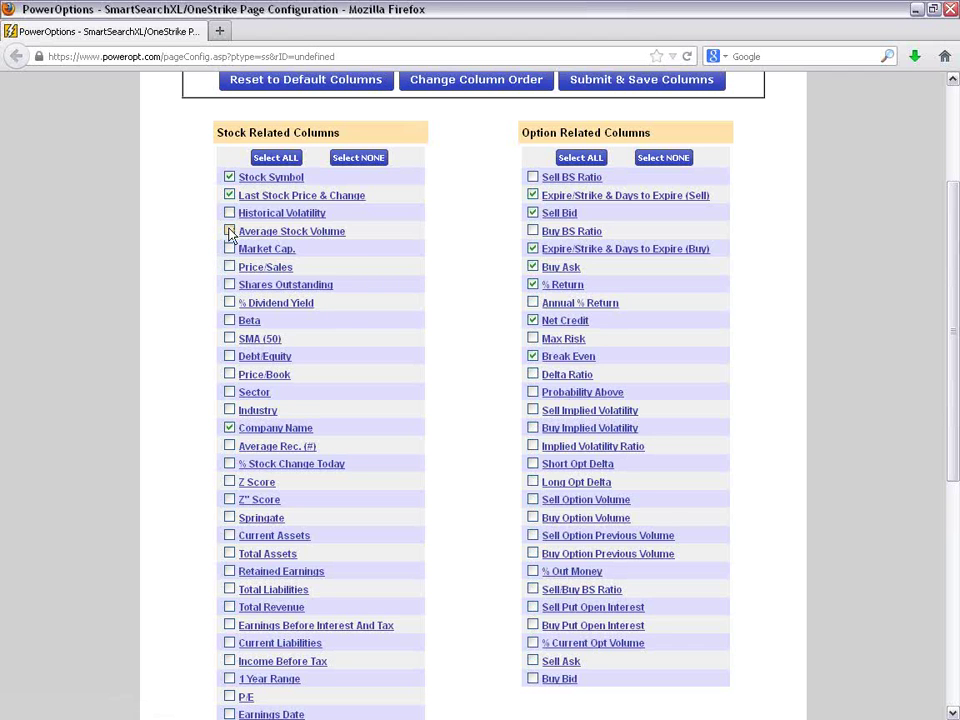
{"action": "scroll", "coordinate": [229, 300], "scroll_direction": "down", "scroll_amount": 2}
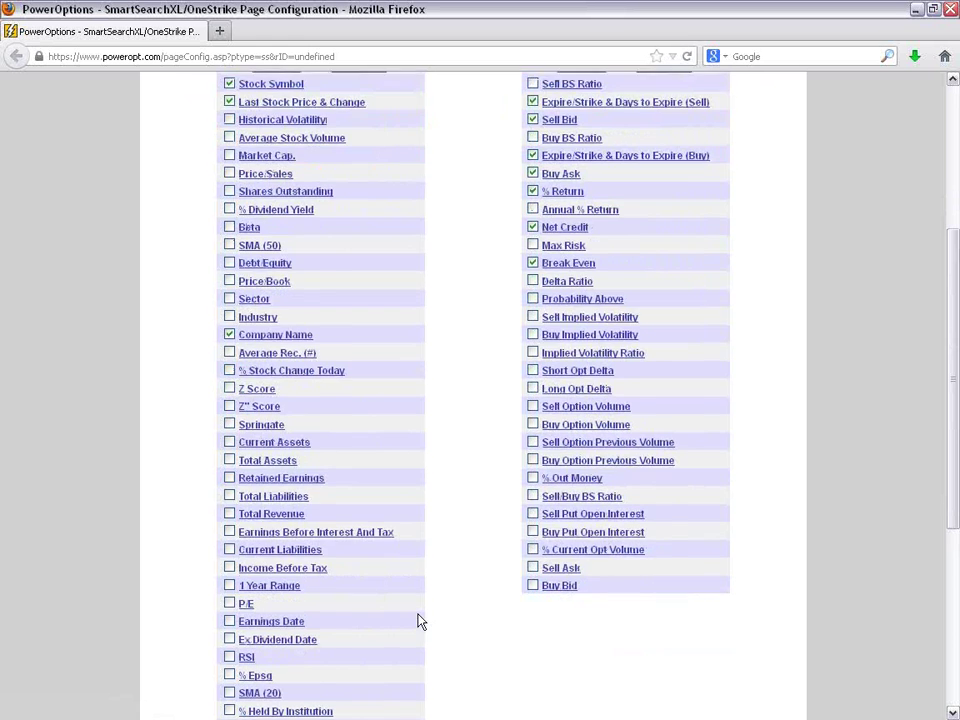
{"action": "scroll", "coordinate": [422, 621], "scroll_direction": "up", "scroll_amount": 2}
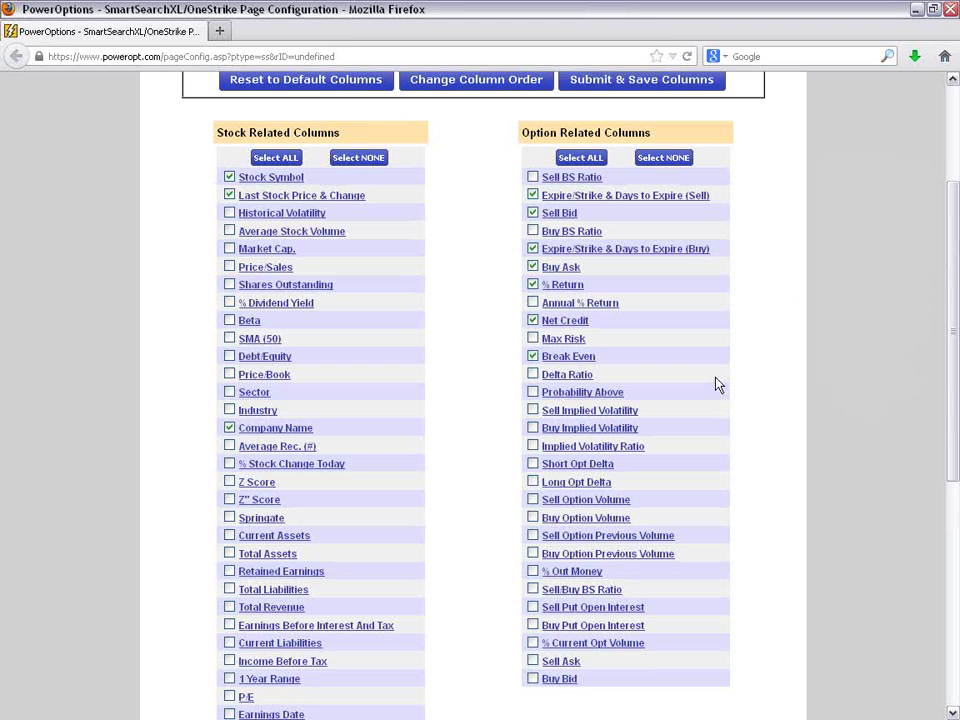
{"action": "left_click", "coordinate": [533, 339]}
{"action": "left_click", "coordinate": [533, 393]}
Step: Save the column selection, close the configuration window and reload the search results, agreeing to resend the search
{"action": "scroll", "coordinate": [797, 390], "scroll_direction": "down", "scroll_amount": 2}
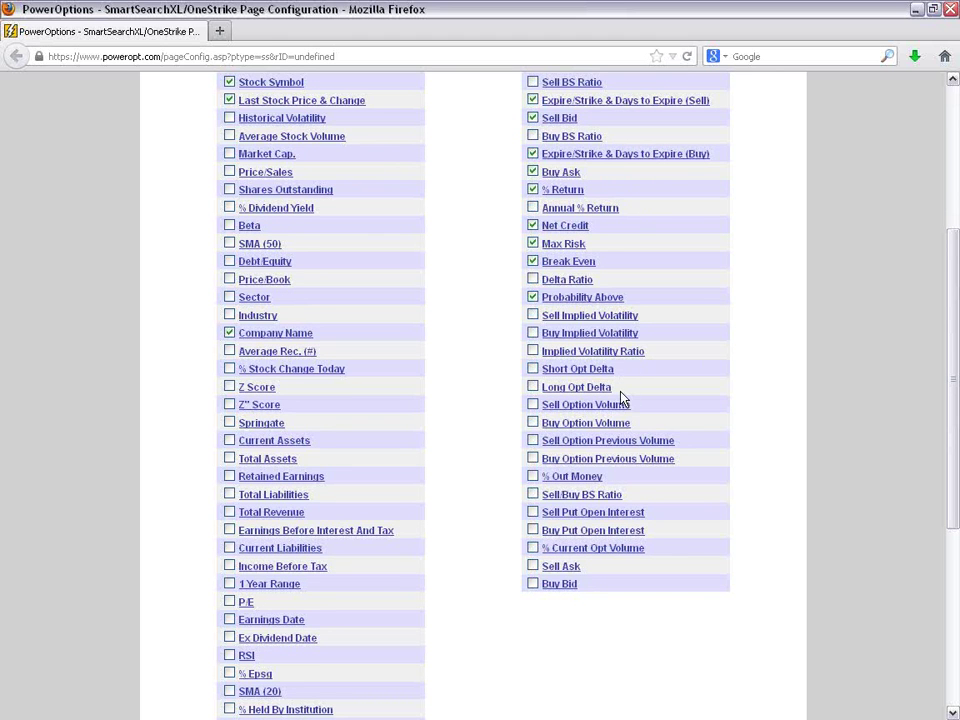
{"action": "scroll", "coordinate": [688, 422], "scroll_direction": "down", "scroll_amount": 1}
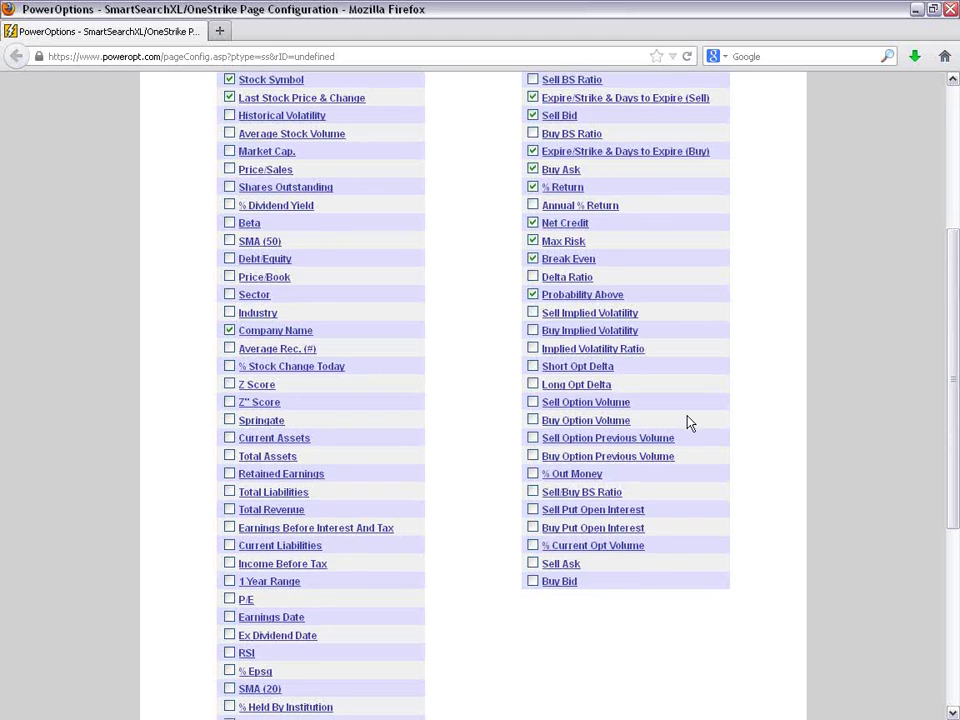
{"action": "scroll", "coordinate": [688, 422], "scroll_direction": "down", "scroll_amount": 2}
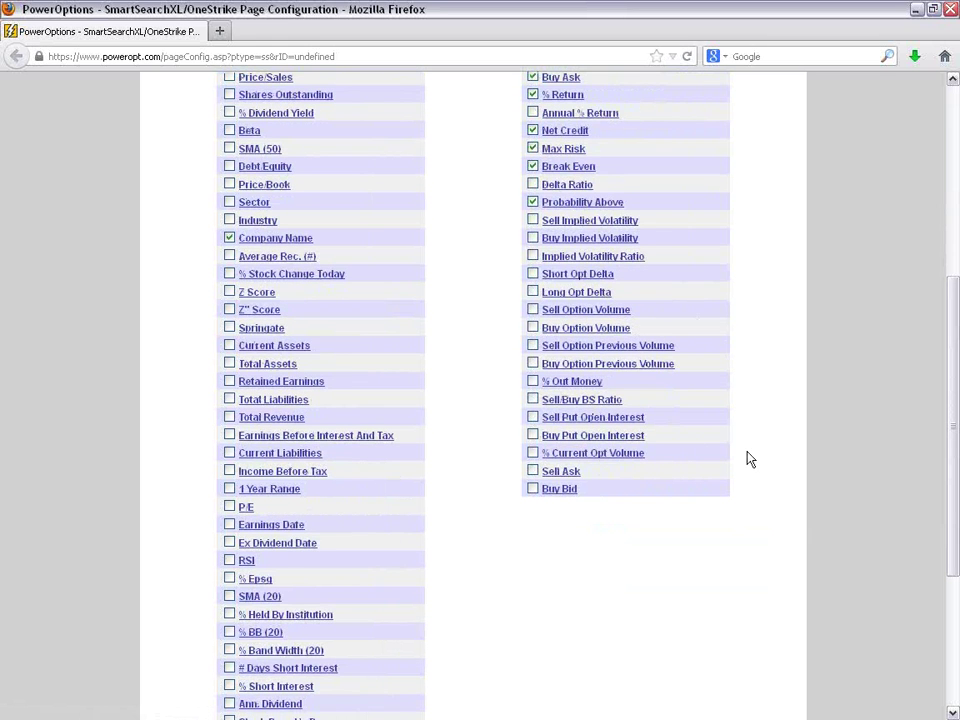
{"action": "scroll", "coordinate": [718, 450], "scroll_direction": "down", "scroll_amount": 5}
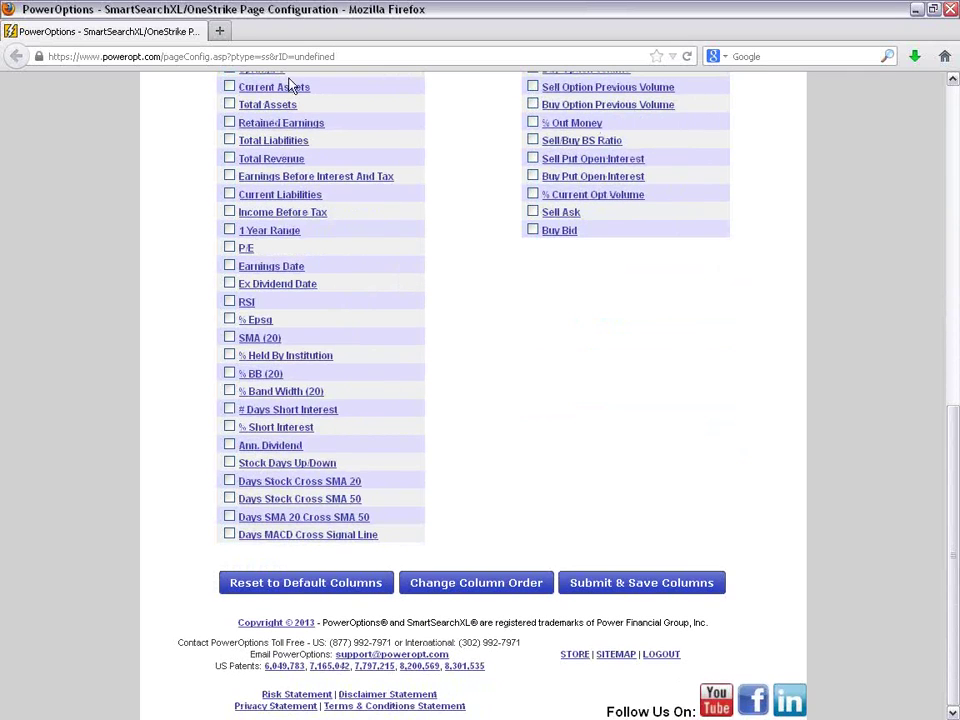
{"action": "left_click", "coordinate": [600, 584]}
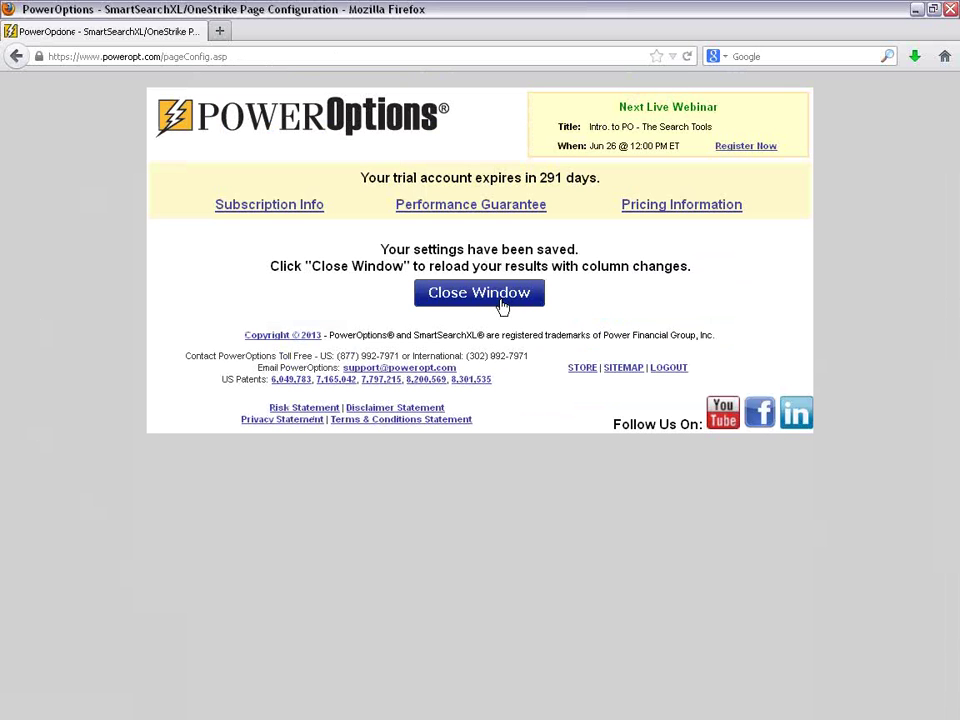
{"action": "left_click", "coordinate": [502, 306]}
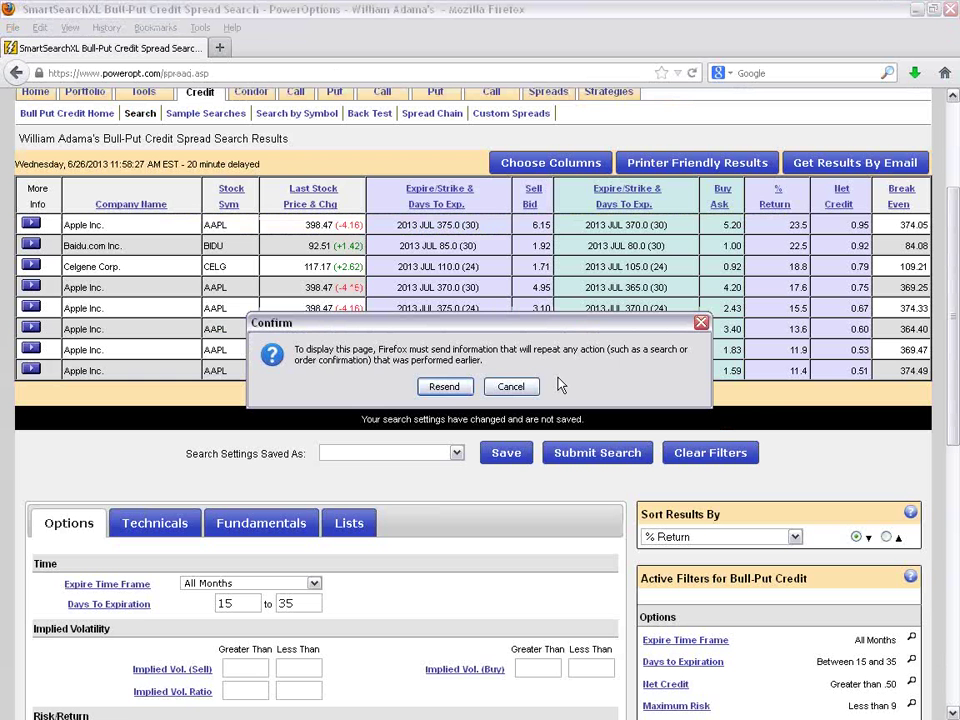
{"action": "left_click", "coordinate": [444, 388]}
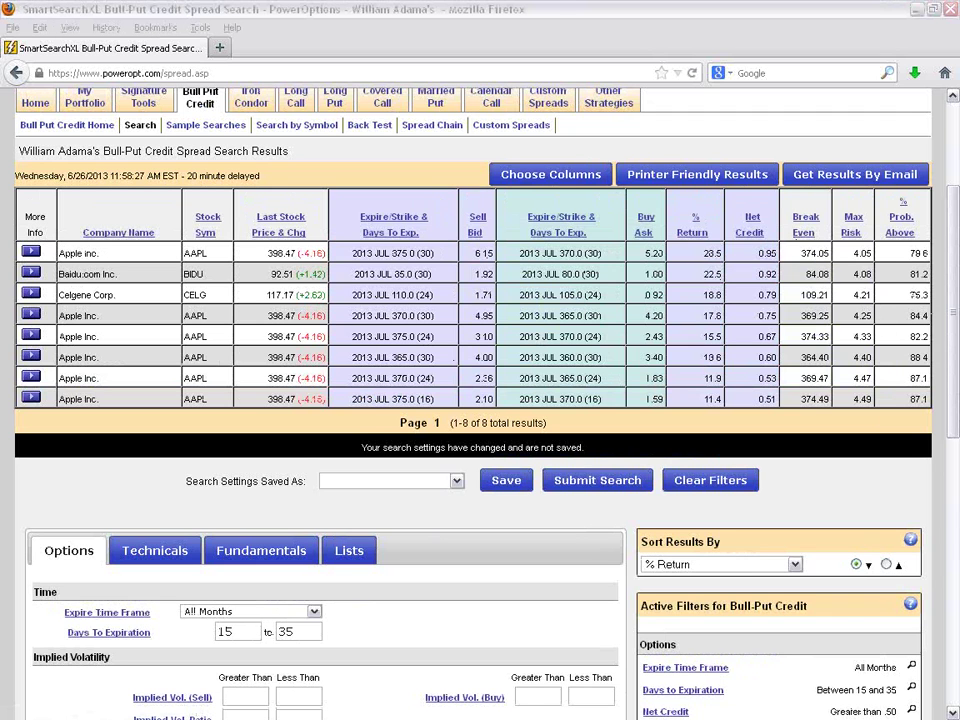
Step: Highlight the maximum risk and net credit of the first Apple spread in the results
{"action": "left_click_drag", "start_coordinate": [848, 255], "coordinate": [860, 249]}
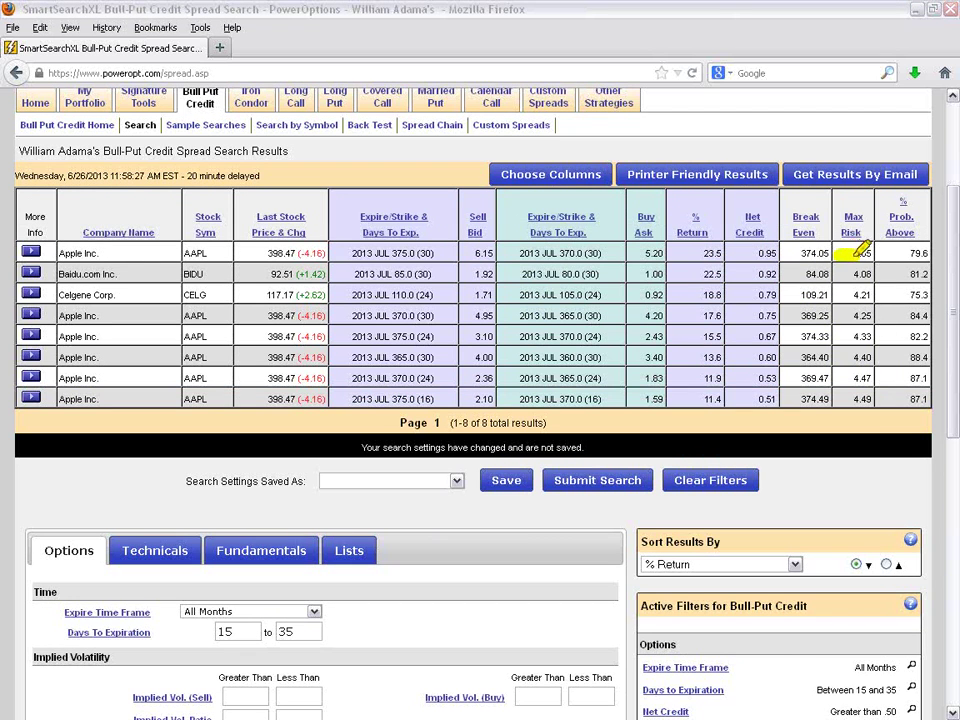
{"action": "left_click_drag", "start_coordinate": [757, 254], "coordinate": [780, 249]}
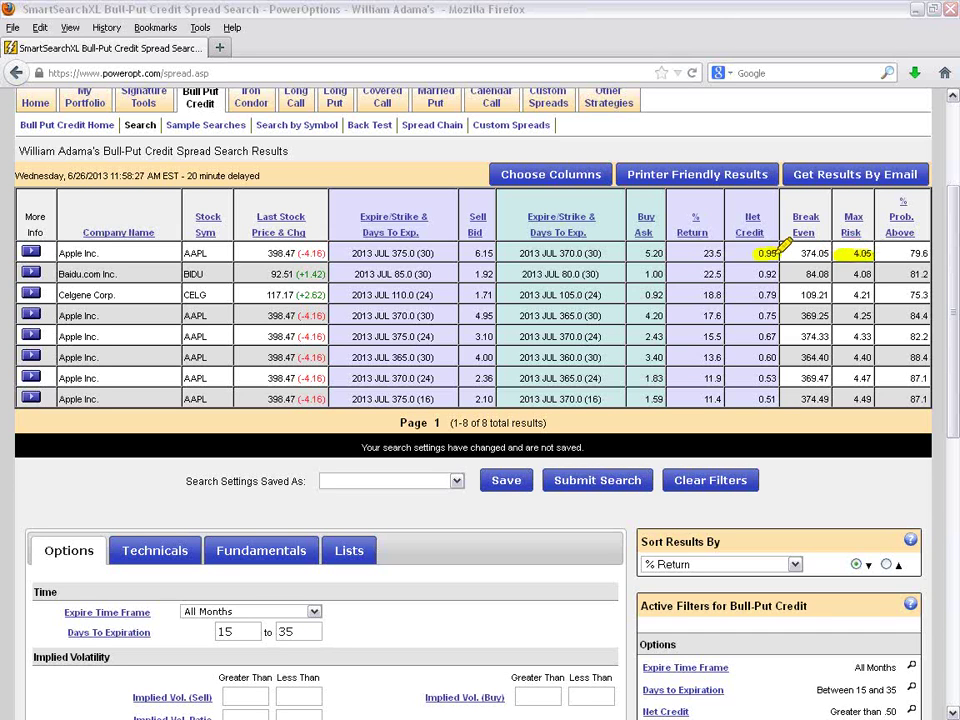
Step: Highlight the first Apple spread's probability, plus the stock price, option legs, net credit and probability of the 370/365 Apple spread with 24 days
{"action": "left_click_drag", "start_coordinate": [905, 256], "coordinate": [930, 243]}
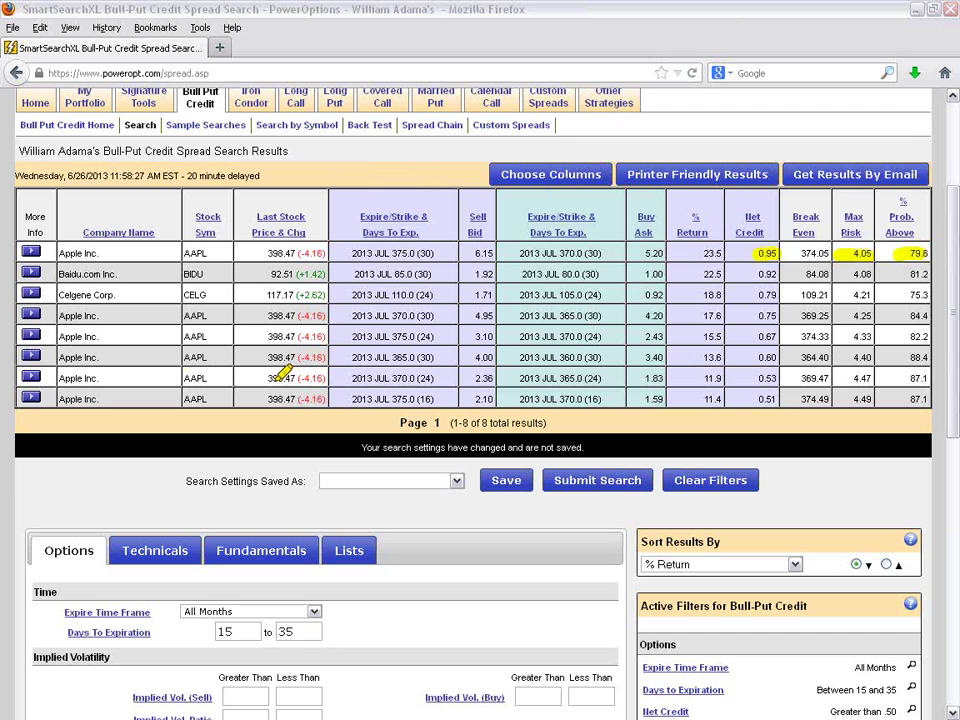
{"action": "left_click_drag", "start_coordinate": [268, 377], "coordinate": [462, 376]}
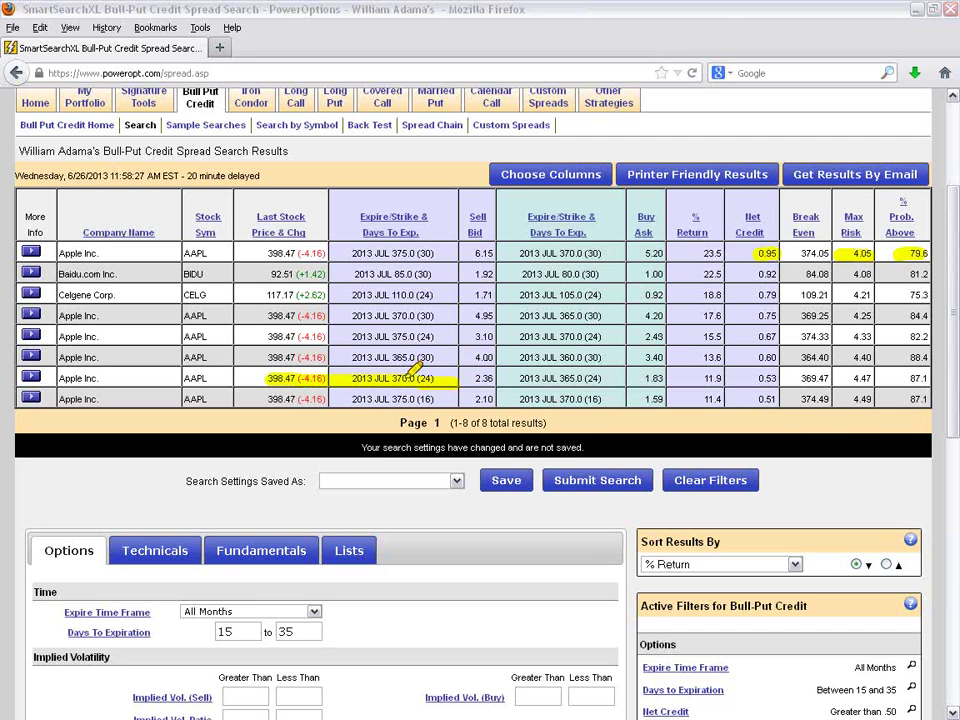
{"action": "left_click_drag", "start_coordinate": [520, 378], "coordinate": [605, 378]}
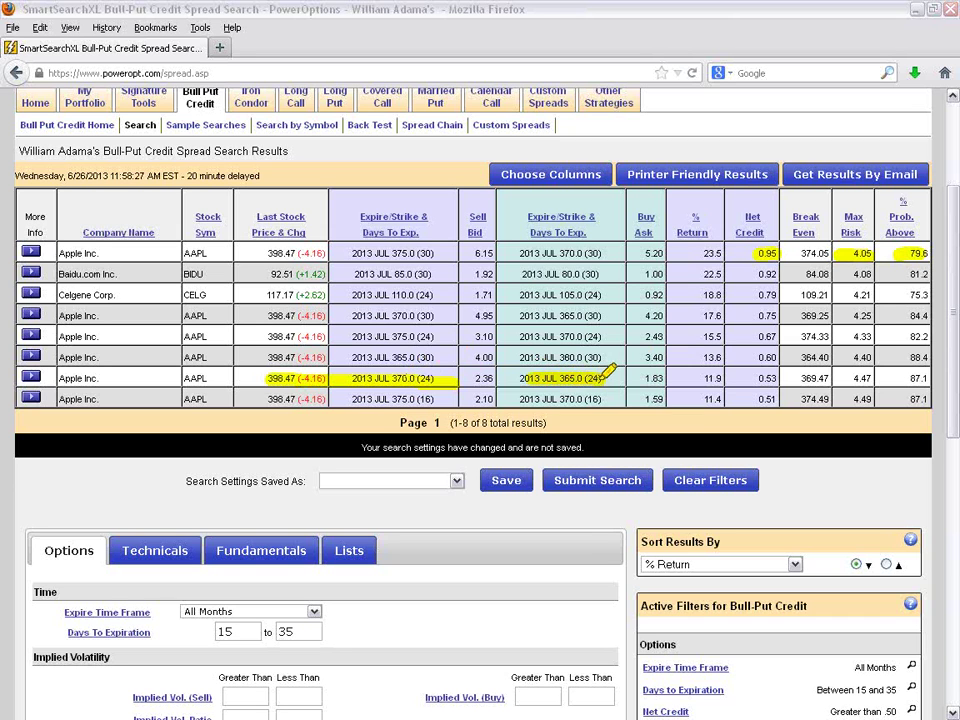
{"action": "left_click_drag", "start_coordinate": [778, 380], "coordinate": [756, 378]}
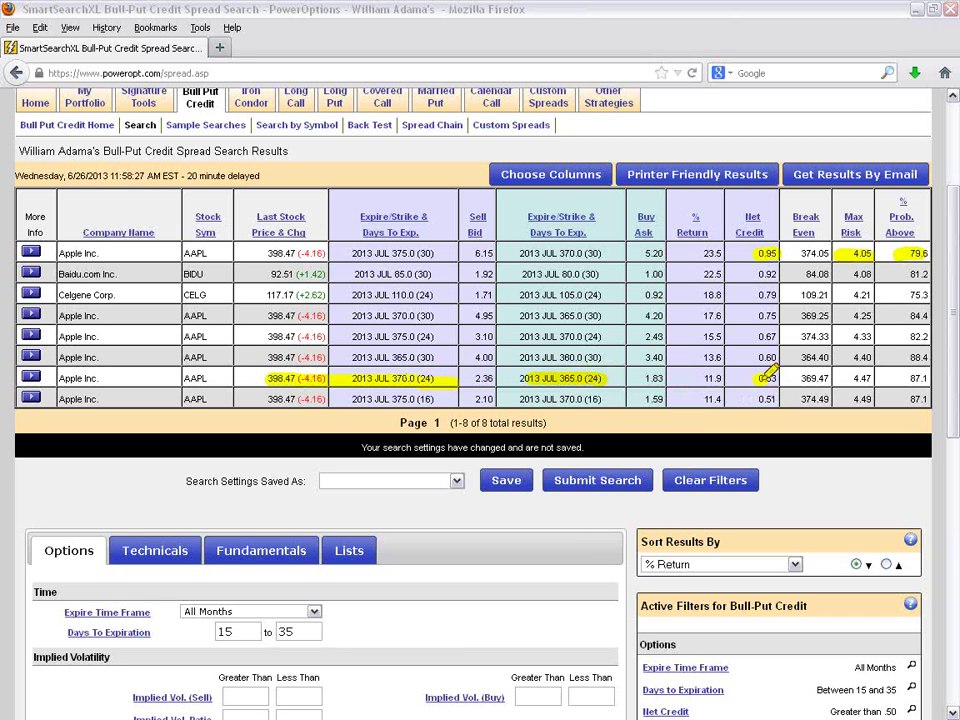
{"action": "left_click_drag", "start_coordinate": [932, 378], "coordinate": [906, 378]}
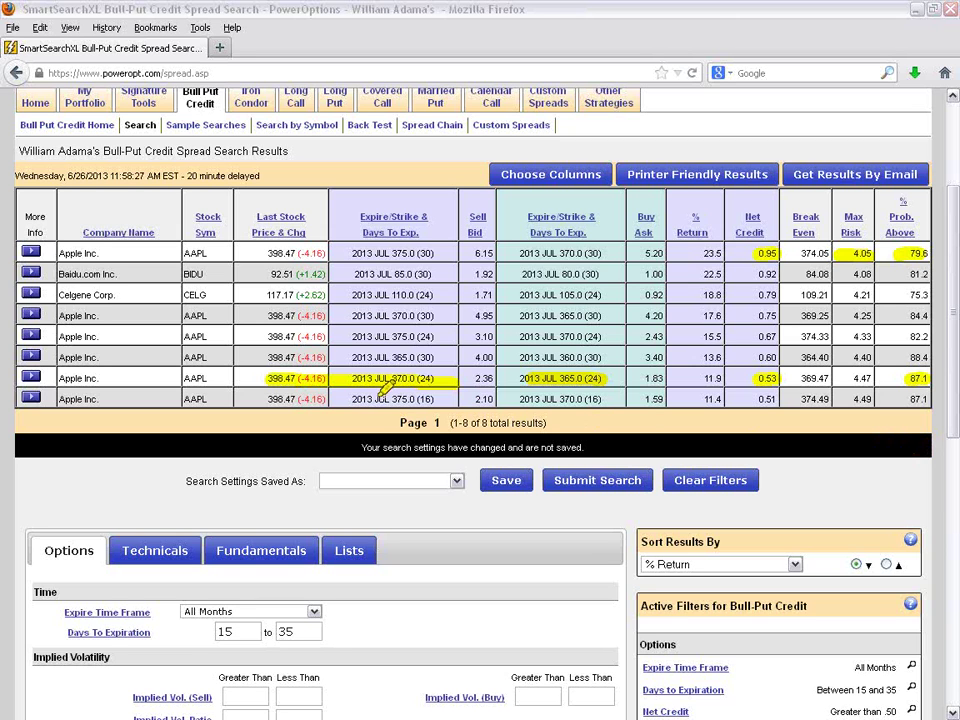
Step: Highlight the option legs and probability of the 375/370 Apple spread with 16 days, and draw a curve linking the long legs
{"action": "left_click_drag", "start_coordinate": [325, 399], "coordinate": [440, 398]}
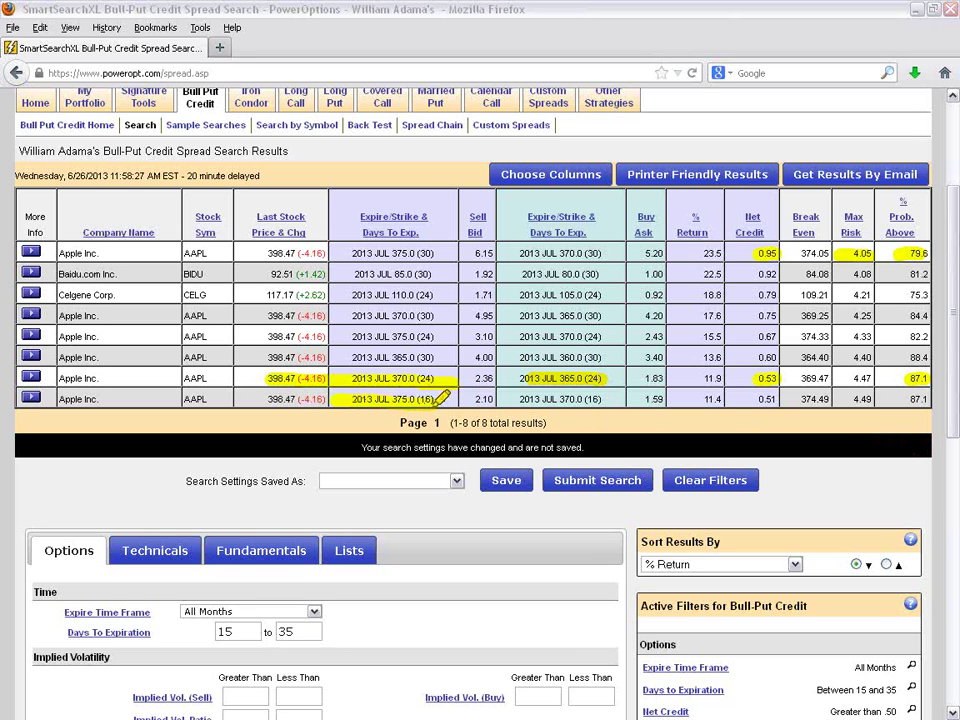
{"action": "left_click_drag", "start_coordinate": [522, 399], "coordinate": [603, 399]}
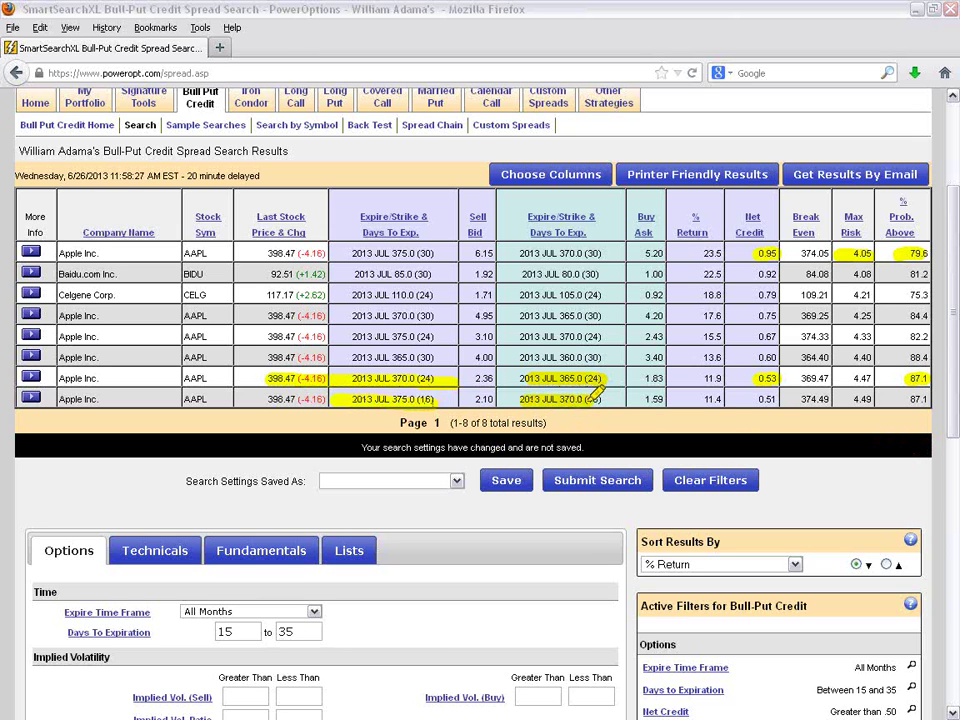
{"action": "mouse_move", "coordinate": [605, 254]}
{"action": "left_mouse_down"}
{"action": "mouse_move", "coordinate": [632, 322]}
{"action": "mouse_move", "coordinate": [625, 402]}
{"action": "left_mouse_up"}
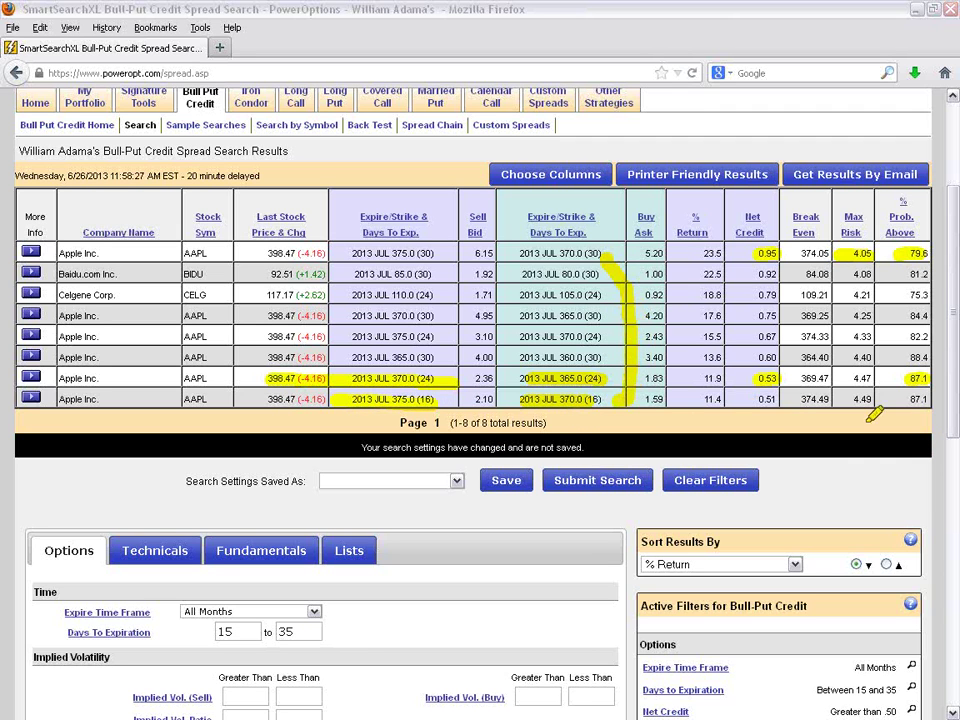
{"action": "left_click_drag", "start_coordinate": [898, 400], "coordinate": [927, 398]}
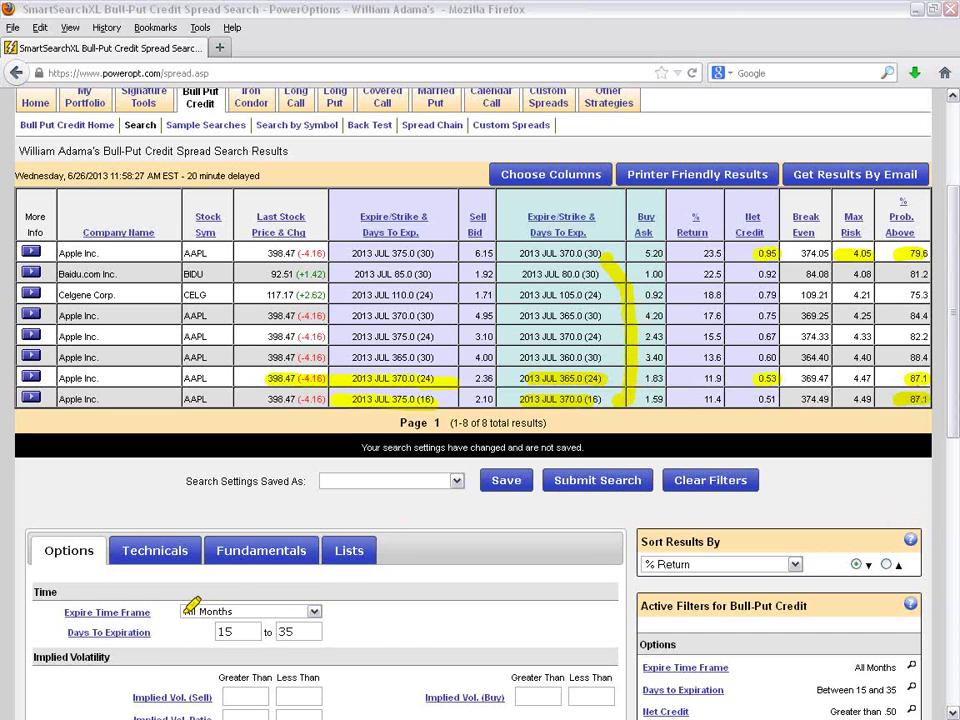
Step: Highlight the expiration time filters and draw arrows to the 30-day, 24-day and 16-day short legs of the Apple spreads
{"action": "mouse_move", "coordinate": [182, 611]}
{"action": "left_mouse_down"}
{"action": "mouse_move", "coordinate": [242, 607]}
{"action": "mouse_move", "coordinate": [237, 631]}
{"action": "mouse_move", "coordinate": [320, 631]}
{"action": "left_mouse_up"}
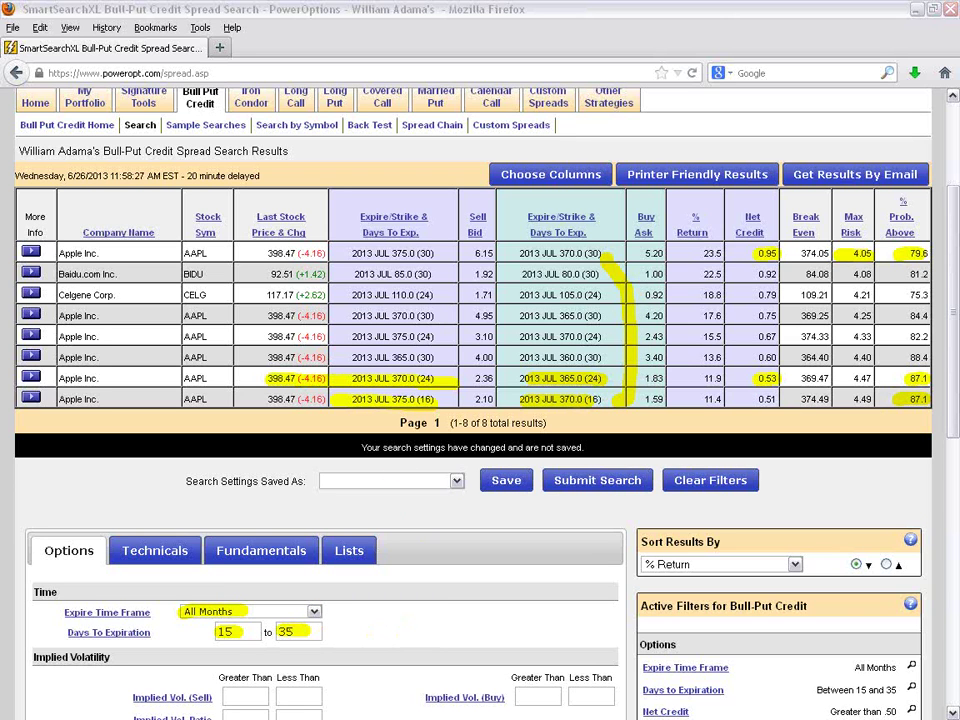
{"action": "left_click_drag", "start_coordinate": [437, 264], "coordinate": [482, 222]}
{"action": "left_click_drag", "start_coordinate": [470, 352], "coordinate": [440, 389]}
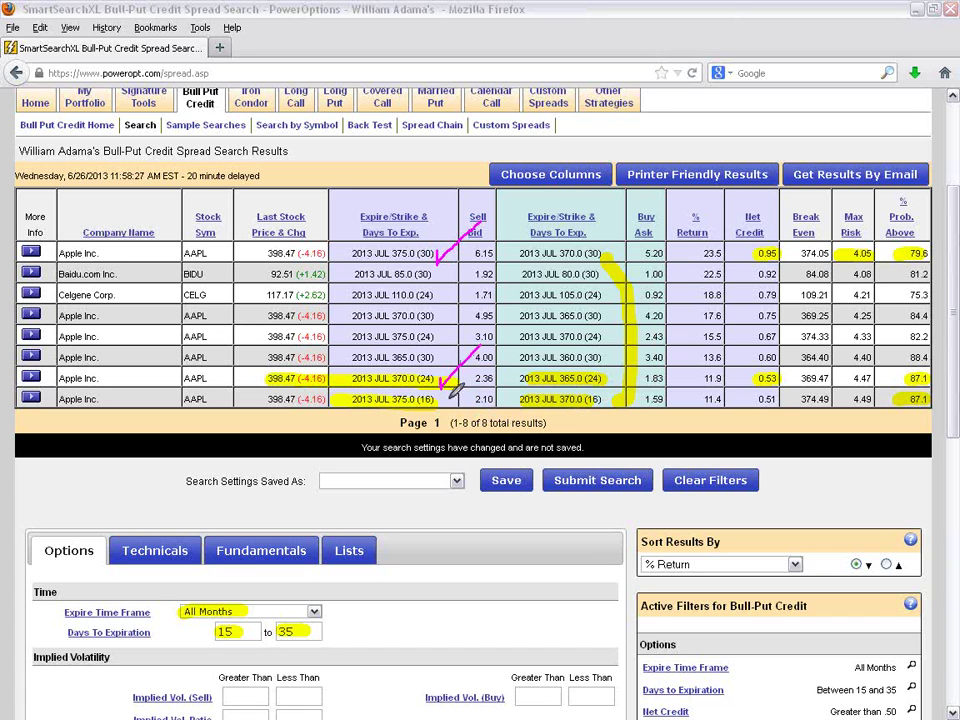
{"action": "left_click_drag", "start_coordinate": [482, 371], "coordinate": [441, 404]}
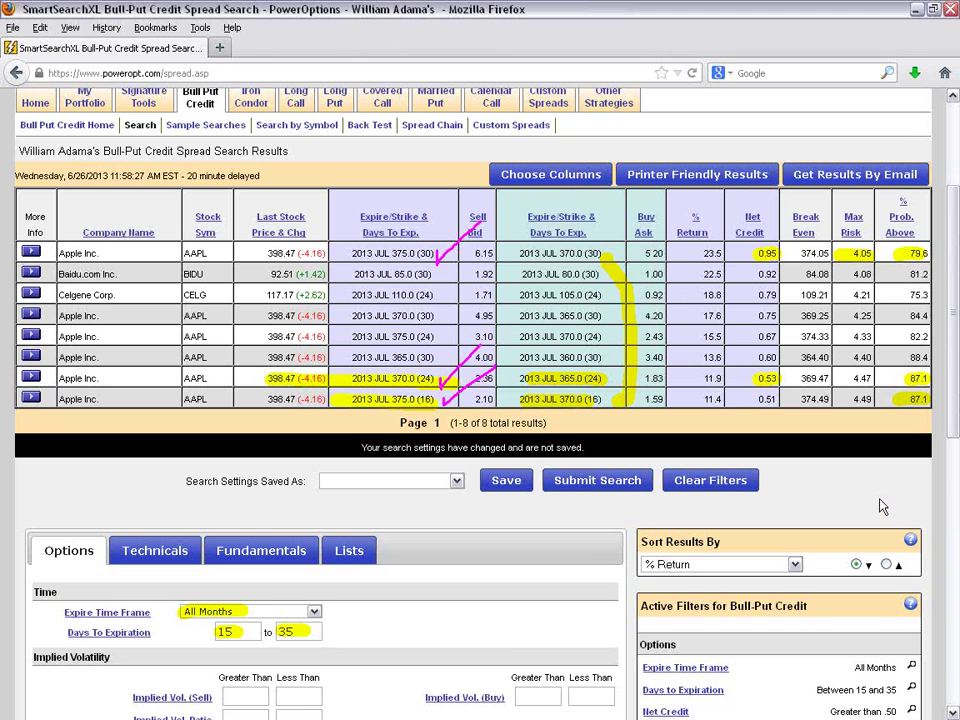
Step: Set the expire time frame to July, clear both days-to-expiration limits and submit the search
{"action": "scroll", "coordinate": [880, 507], "scroll_direction": "down", "scroll_amount": 2}
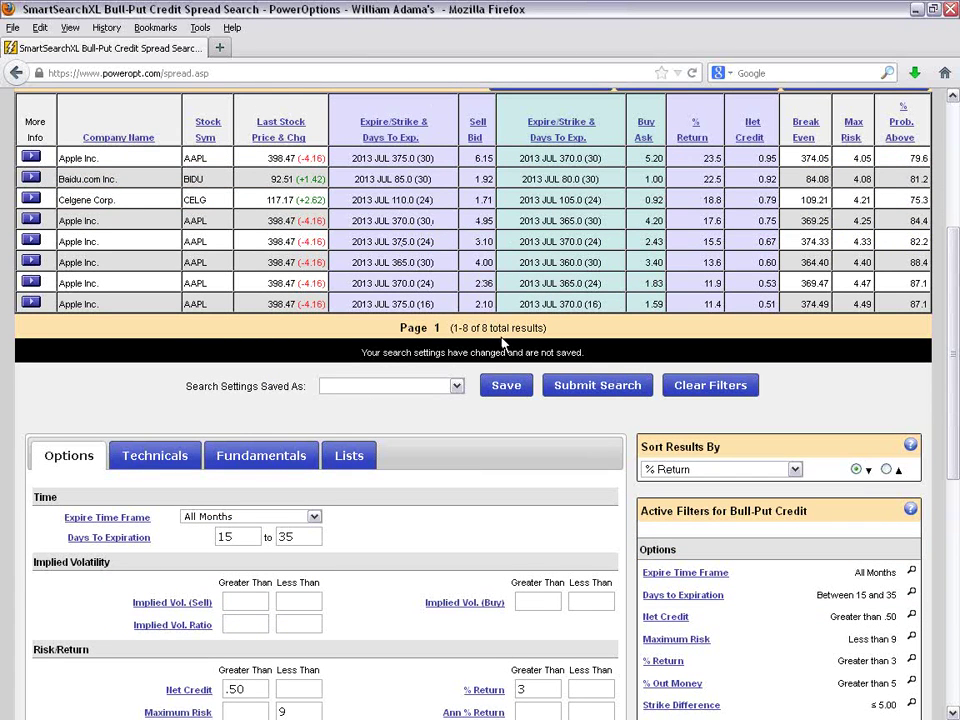
{"action": "scroll", "coordinate": [495, 343], "scroll_direction": "down", "scroll_amount": 6}
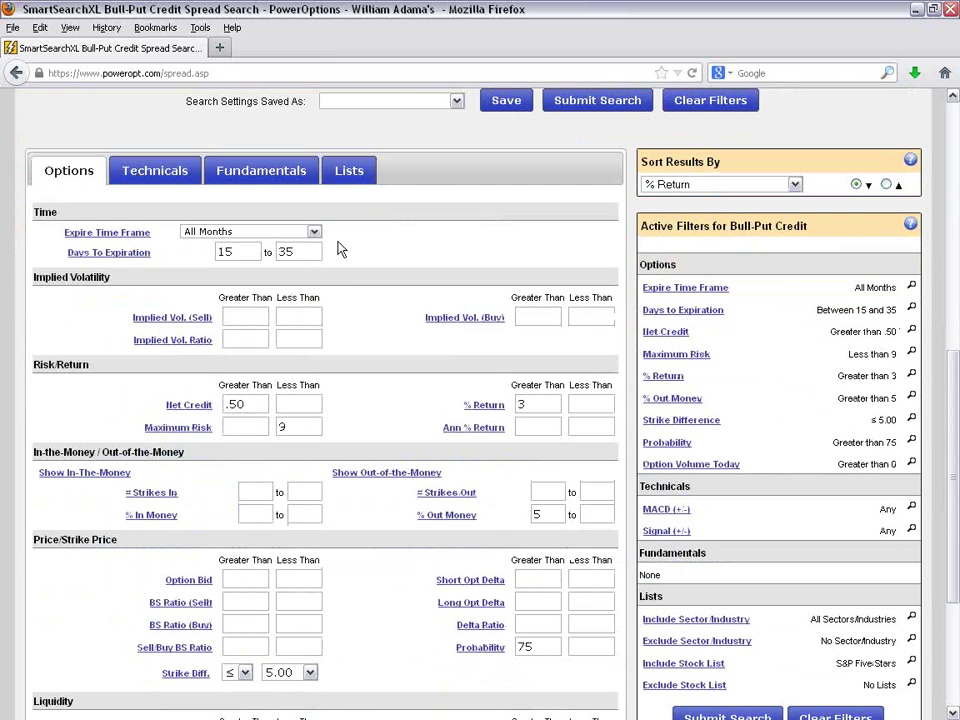
{"action": "left_click", "coordinate": [313, 232]}
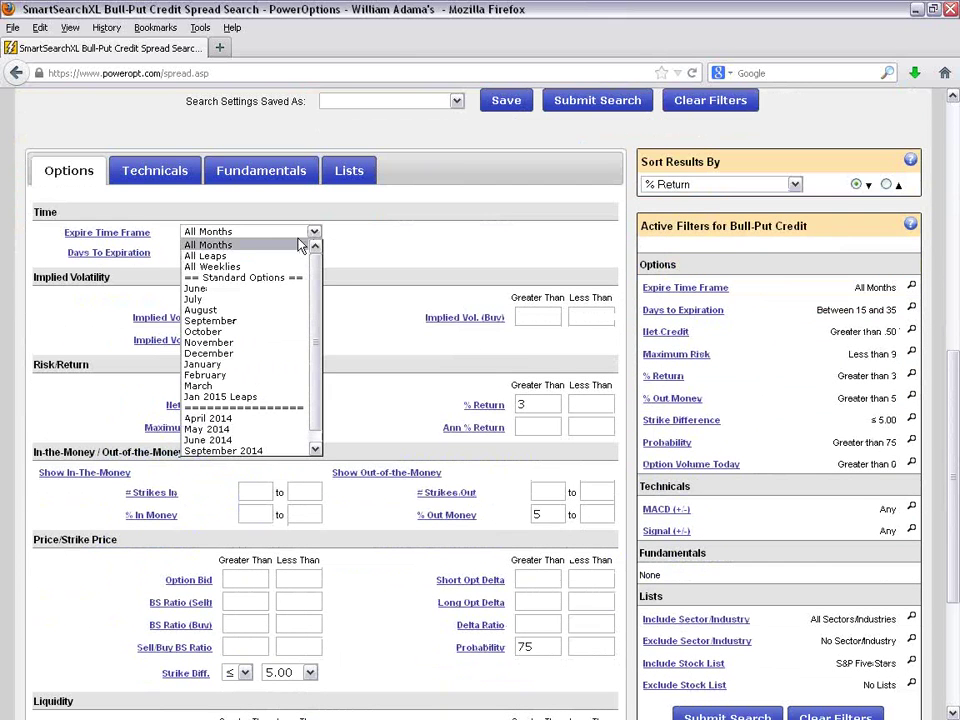
{"action": "left_click", "coordinate": [263, 299]}
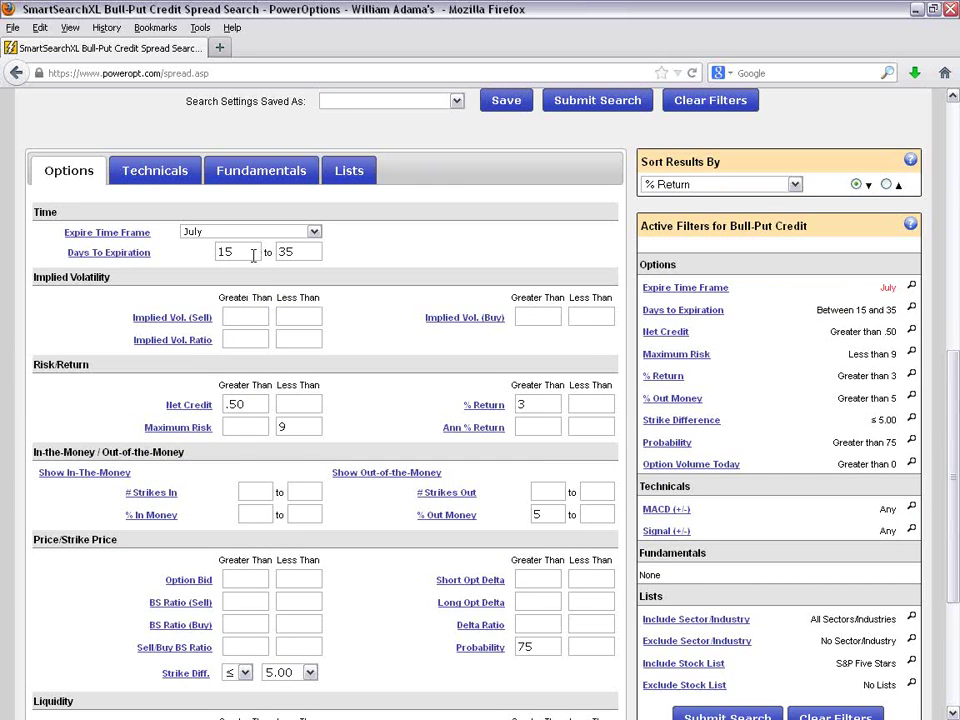
{"action": "left_click_drag", "start_coordinate": [253, 253], "coordinate": [215, 254]}
{"action": "key", "text": "BackSpace"}
{"action": "key", "text": "Tab"}
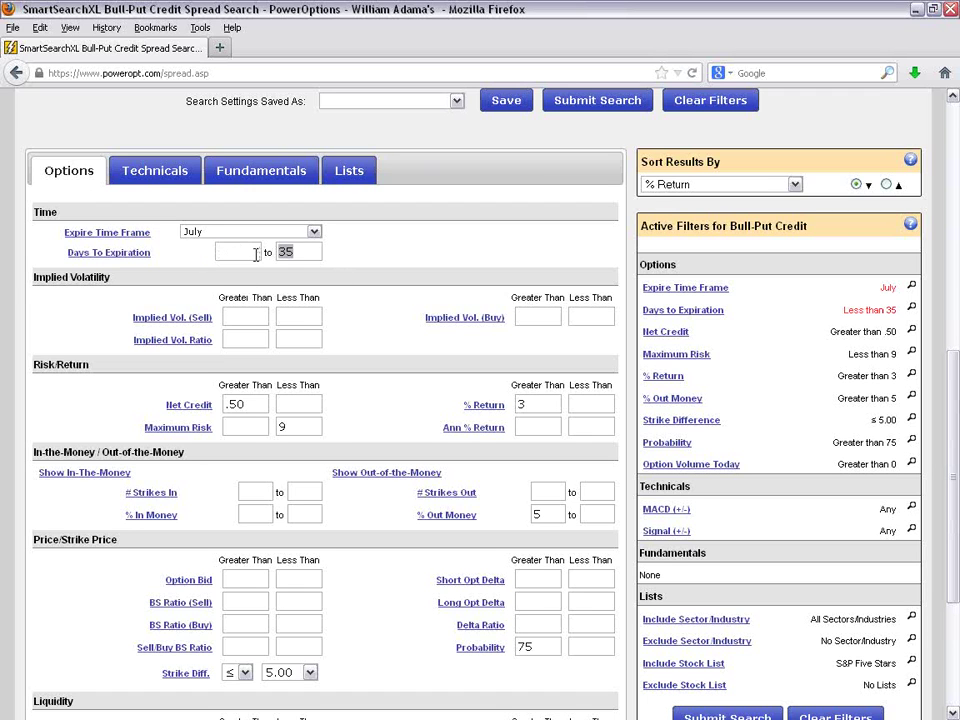
{"action": "key", "text": "BackSpace"}
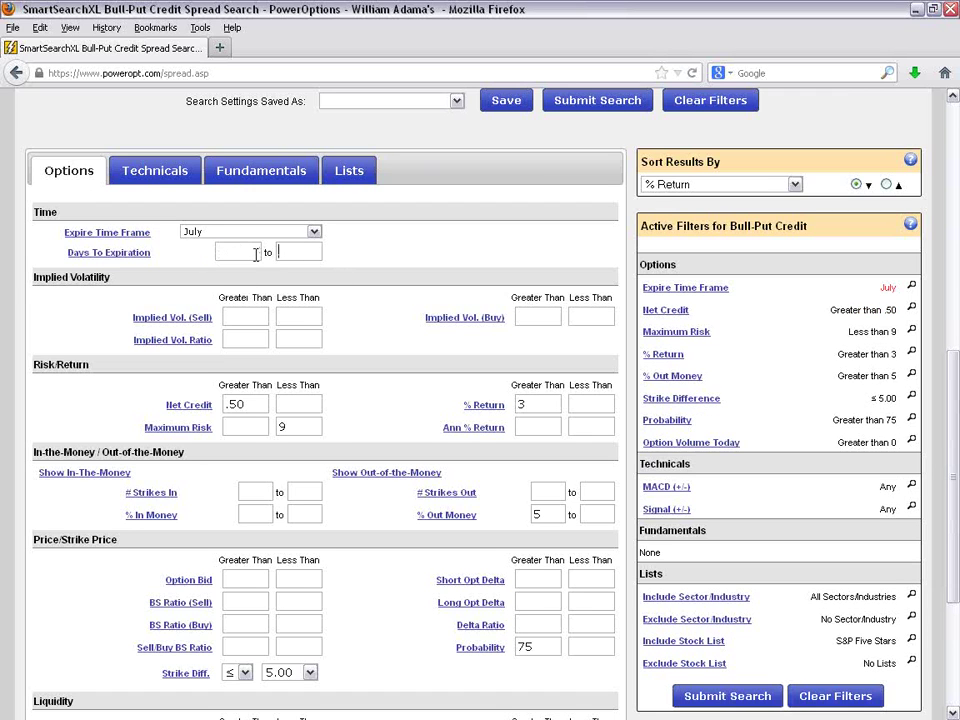
{"action": "left_click", "coordinate": [610, 104]}
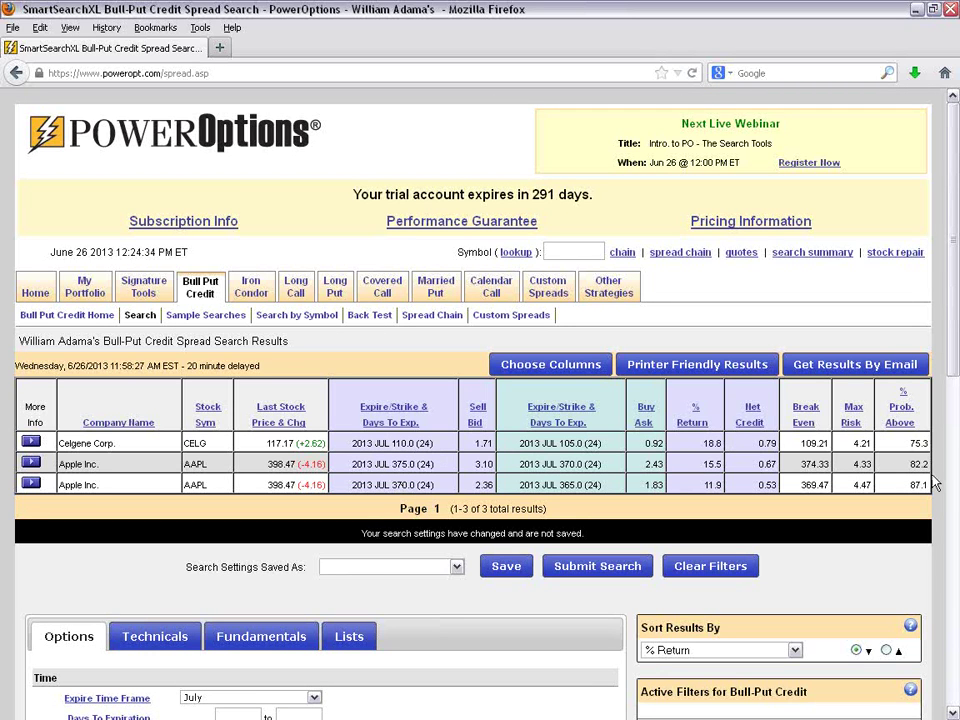
Step: Review the July search results, examining the expirations and days remaining of the listed spreads
{"action": "scroll", "coordinate": [935, 484], "scroll_direction": "down", "scroll_amount": 2}
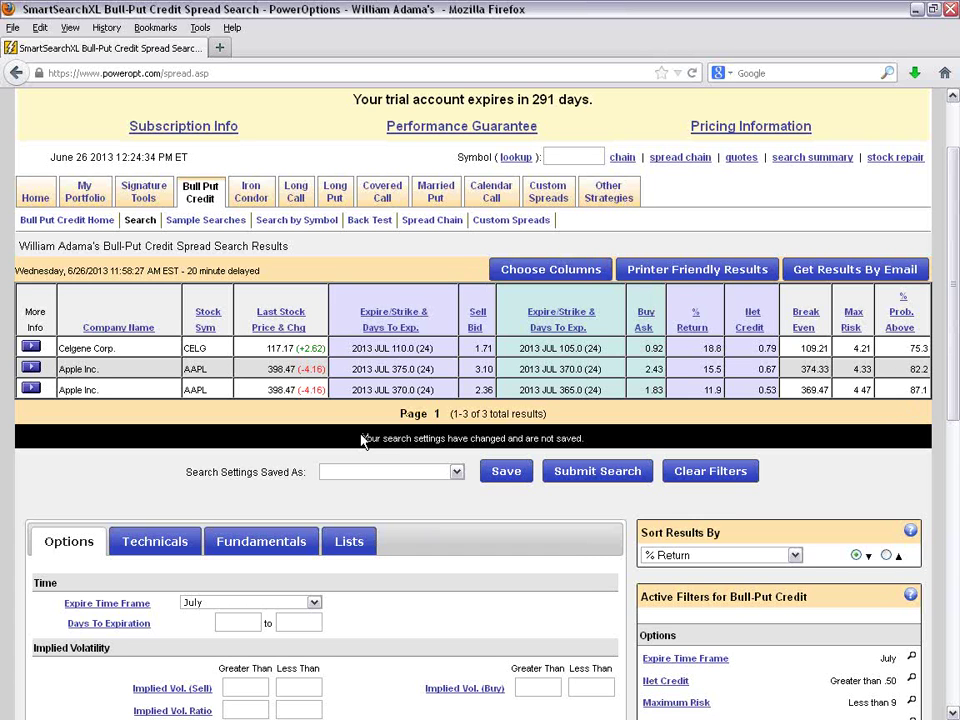
{"action": "scroll", "coordinate": [363, 441], "scroll_direction": "down", "scroll_amount": 2}
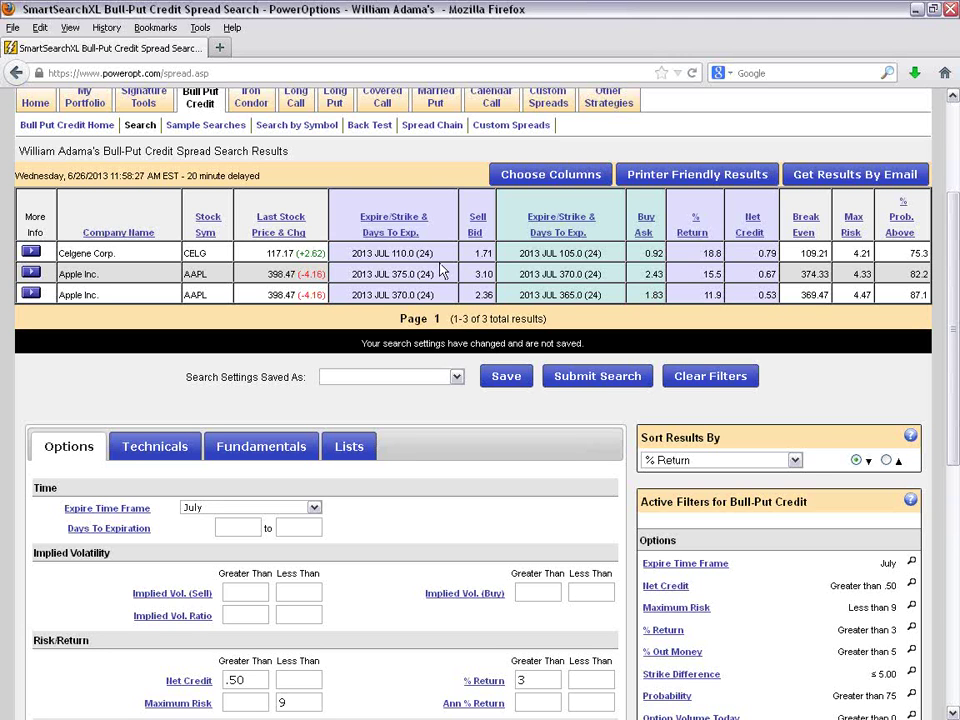
{"action": "left_click_drag", "start_coordinate": [416, 253], "coordinate": [438, 254]}
{"action": "left_click", "coordinate": [448, 296]}
Step: Change the included stock list from S&P Five Stars to No Lists
{"action": "scroll", "coordinate": [470, 522], "scroll_direction": "down", "scroll_amount": 3}
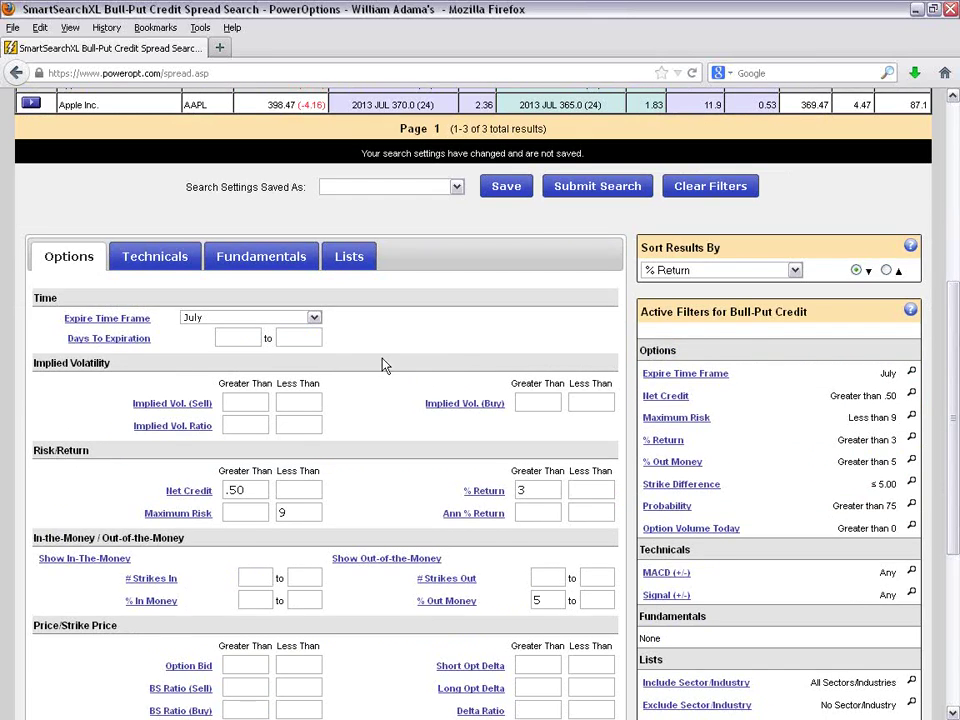
{"action": "left_click", "coordinate": [357, 268]}
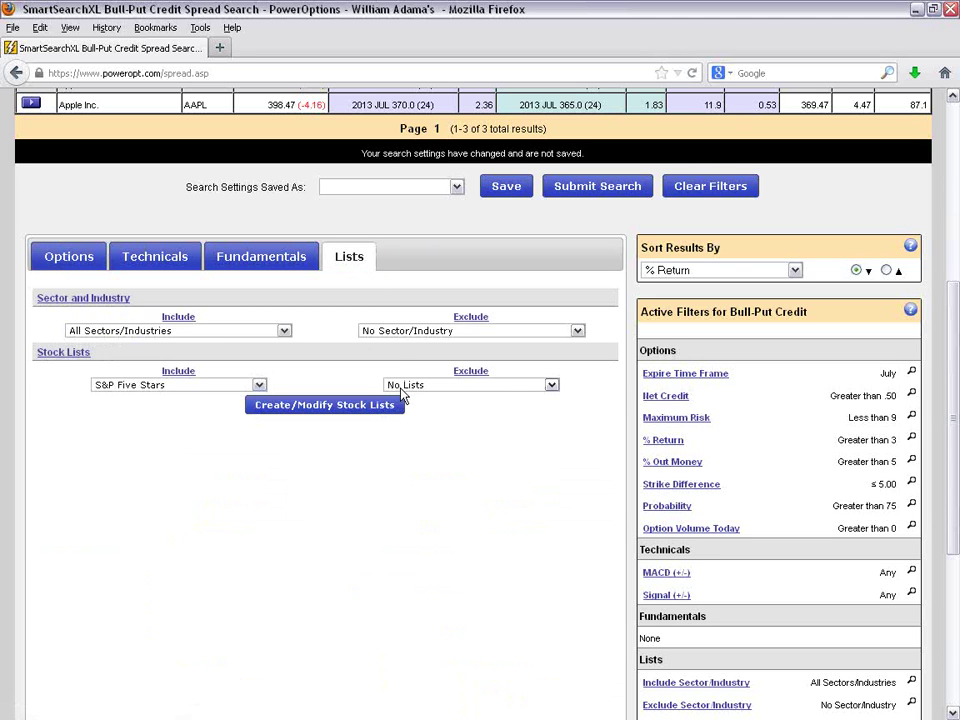
{"action": "left_click", "coordinate": [184, 388]}
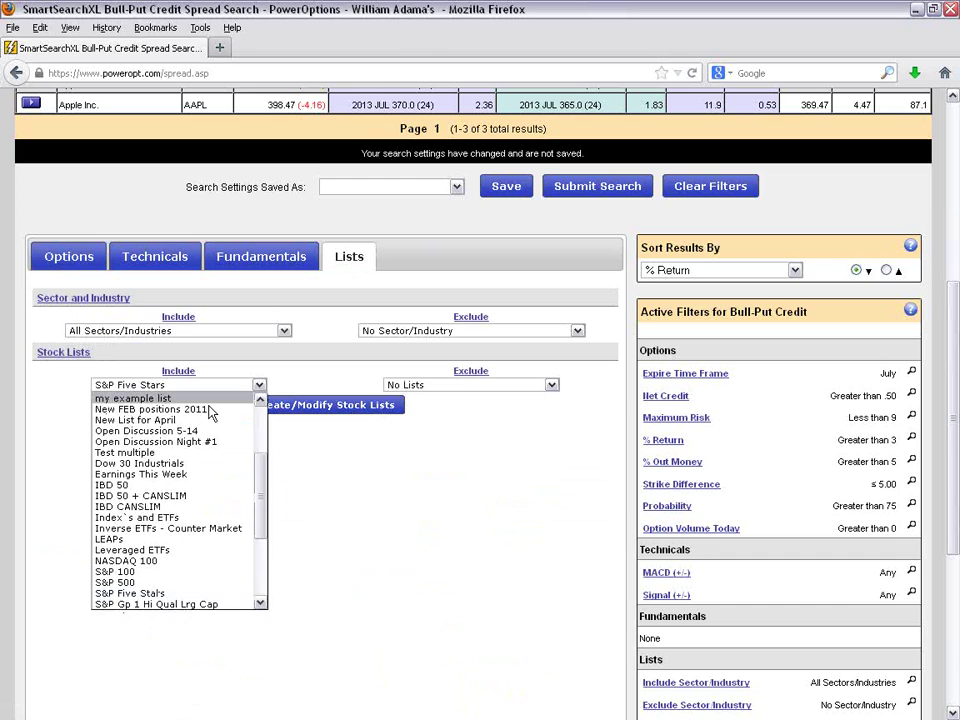
{"action": "scroll", "coordinate": [305, 503], "scroll_direction": "up", "scroll_amount": 2}
{"action": "left_click", "coordinate": [228, 481]}
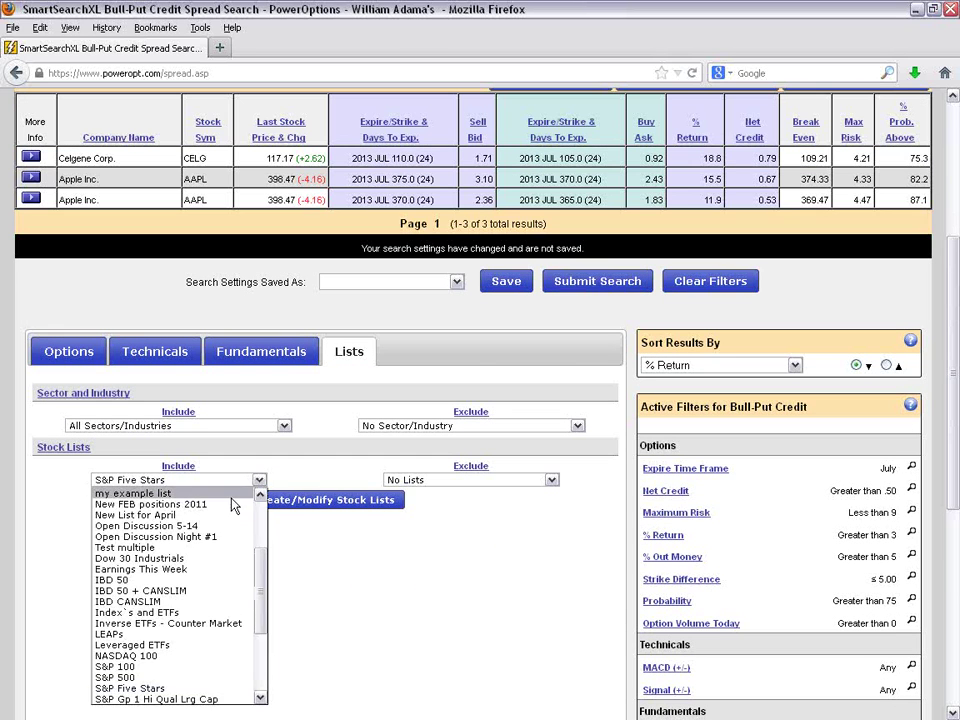
{"action": "scroll", "coordinate": [255, 540], "scroll_direction": "up", "scroll_amount": 3}
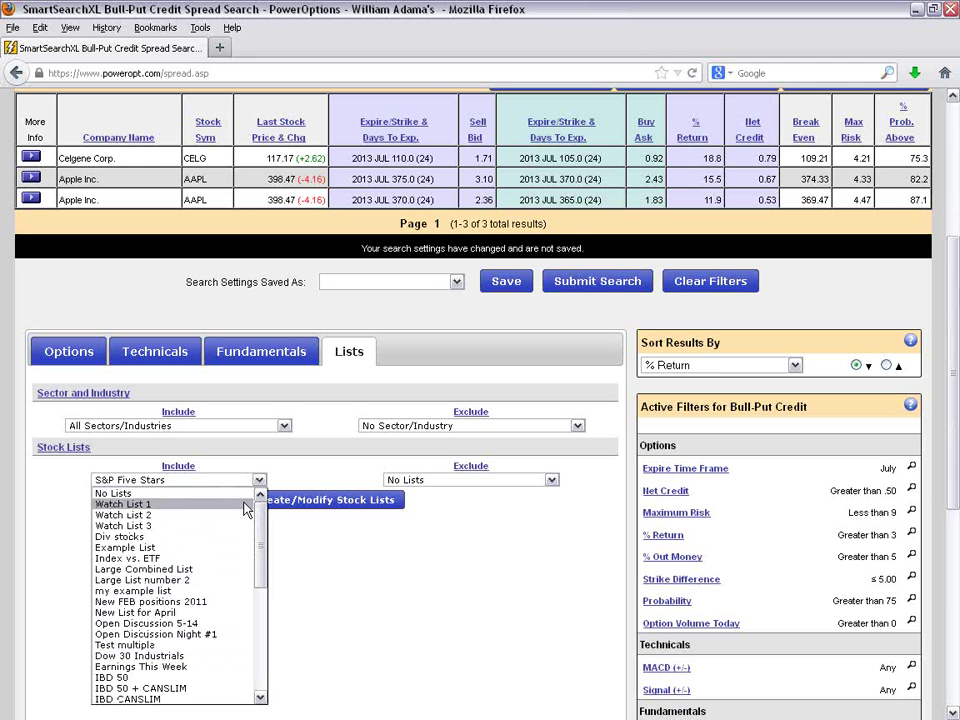
{"action": "left_click", "coordinate": [185, 497]}
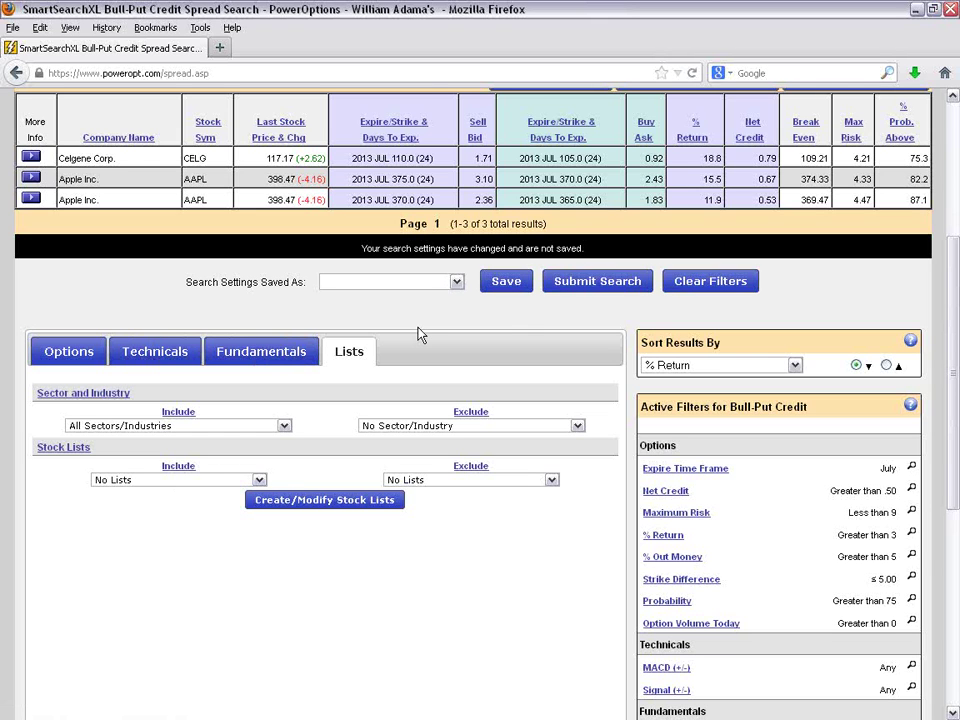
Step: Look through the saved search settings without choosing one, and clear all search filters
{"action": "left_click", "coordinate": [457, 281]}
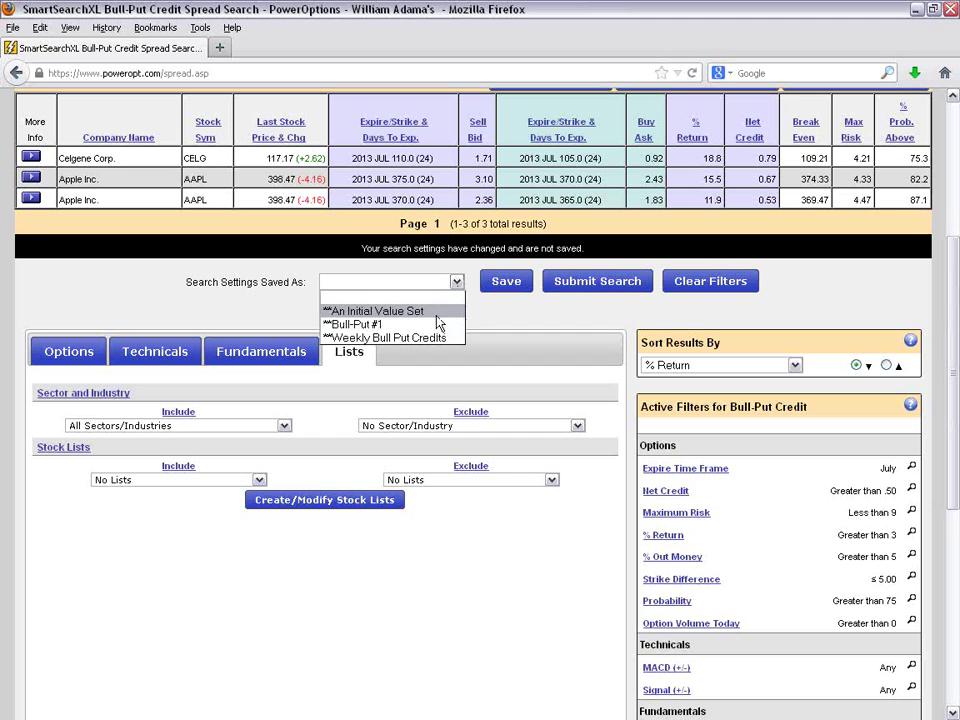
{"action": "left_click", "coordinate": [806, 302]}
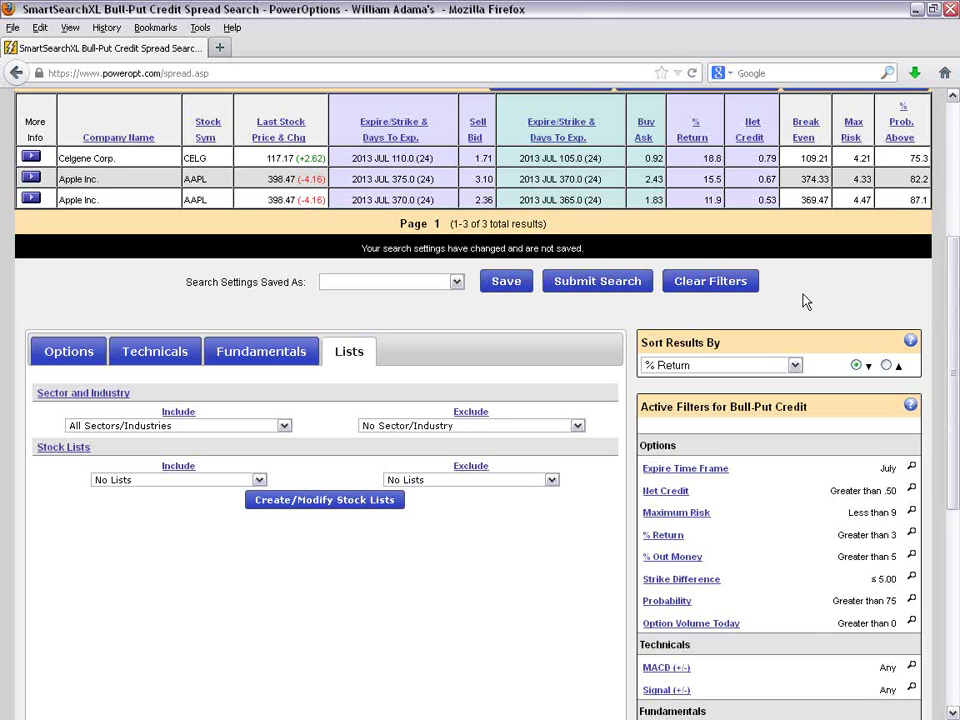
{"action": "left_click", "coordinate": [740, 288]}
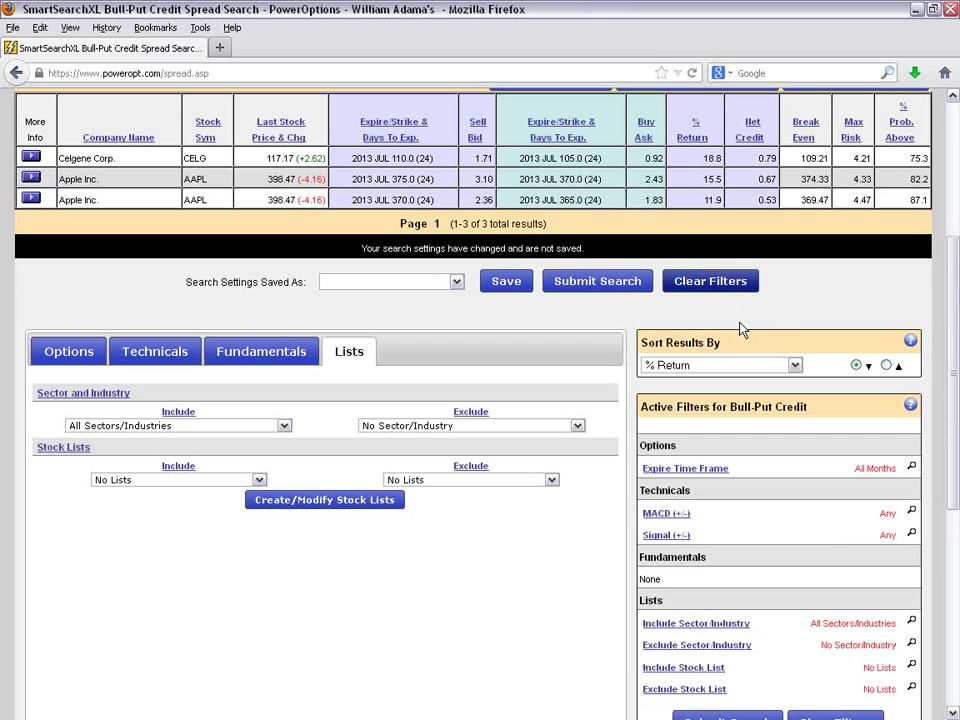
Step: In the fundamental filters, require both the earnings date and the ex-dividend date to be not between now and expiration
{"action": "scroll", "coordinate": [742, 330], "scroll_direction": "down", "scroll_amount": 2}
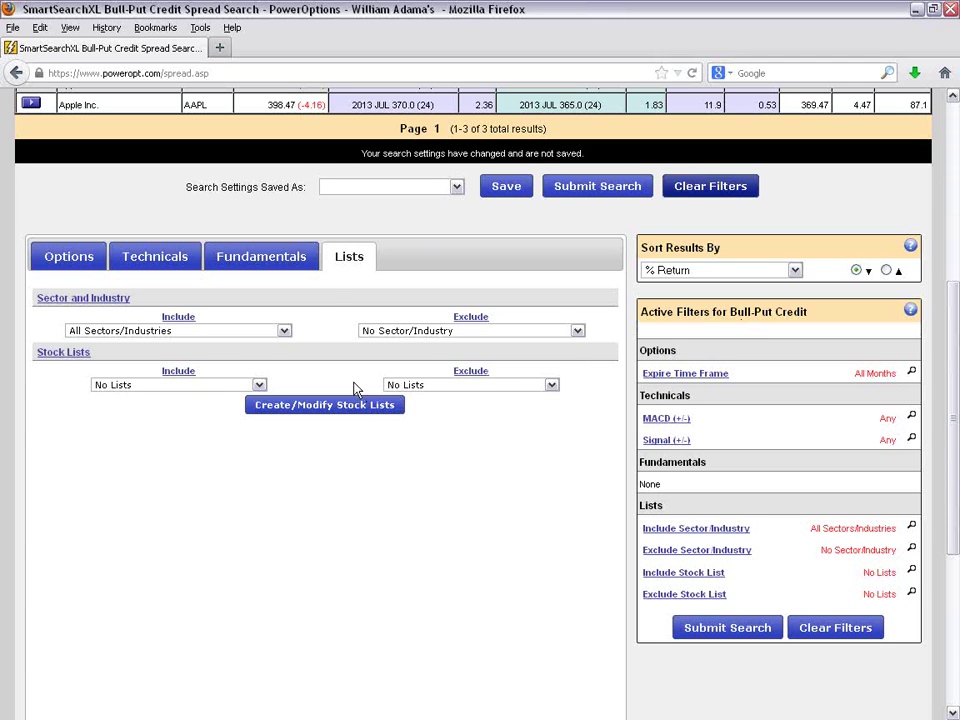
{"action": "left_click", "coordinate": [302, 258]}
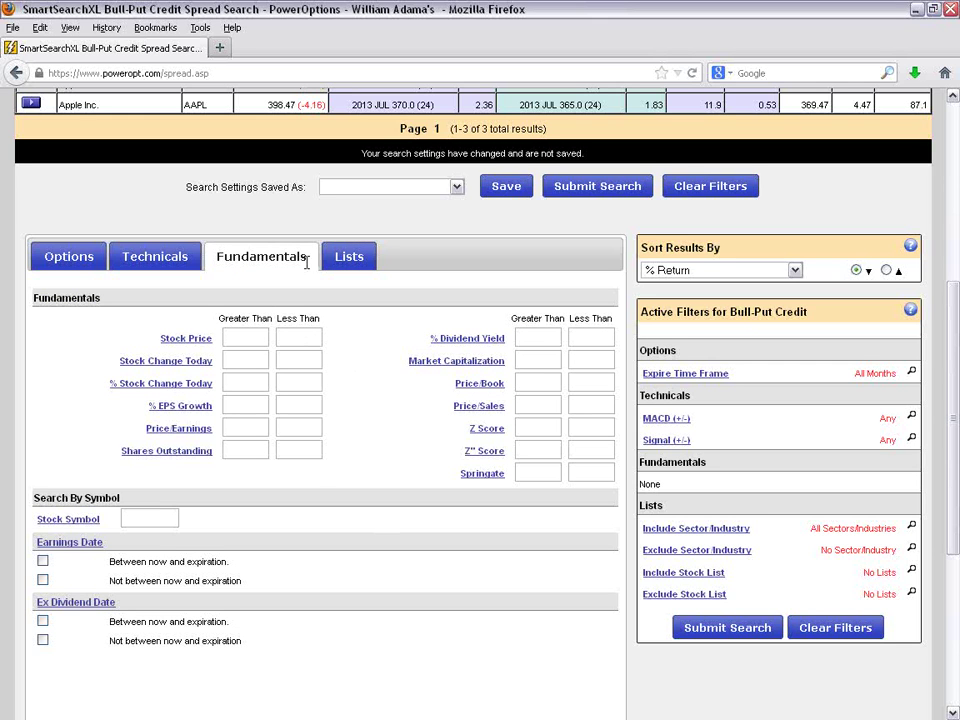
{"action": "scroll", "coordinate": [340, 474], "scroll_direction": "down", "scroll_amount": 2}
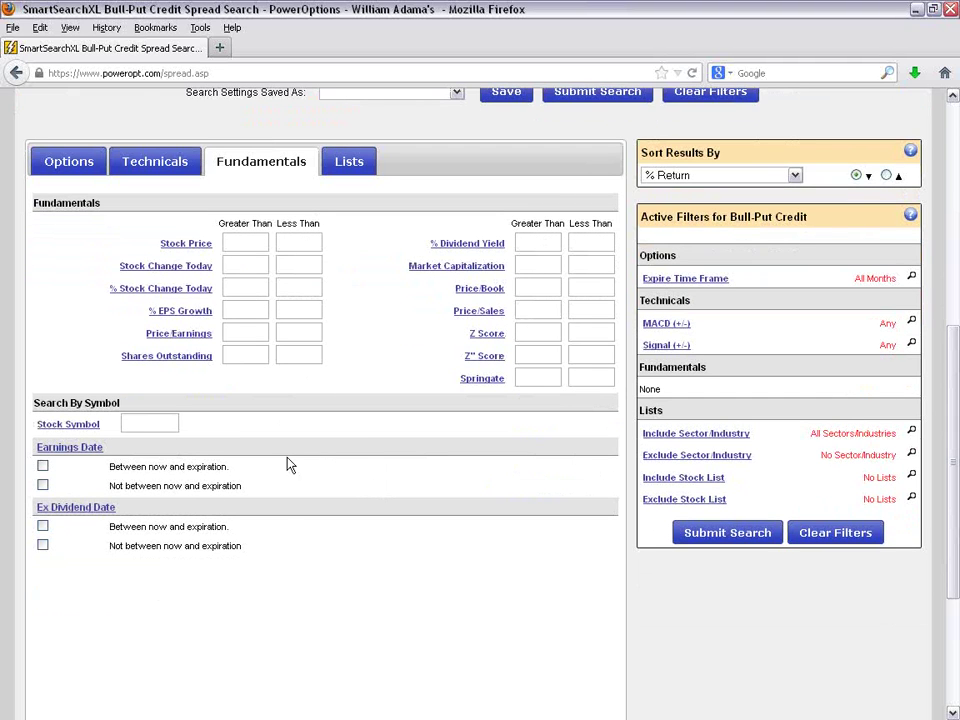
{"action": "left_click", "coordinate": [42, 485]}
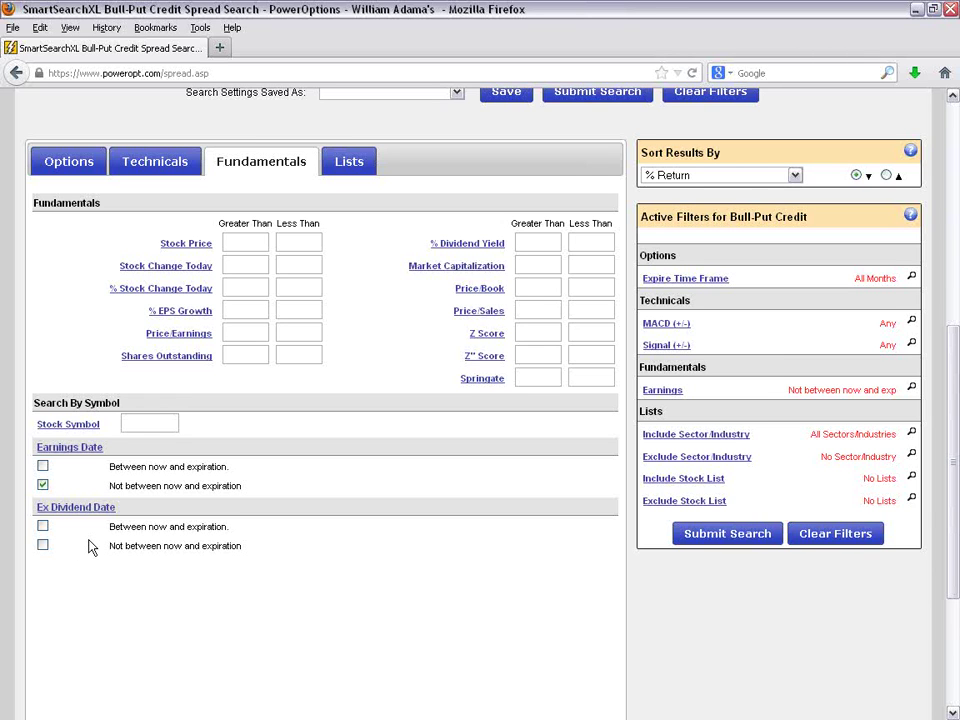
{"action": "left_click", "coordinate": [42, 545]}
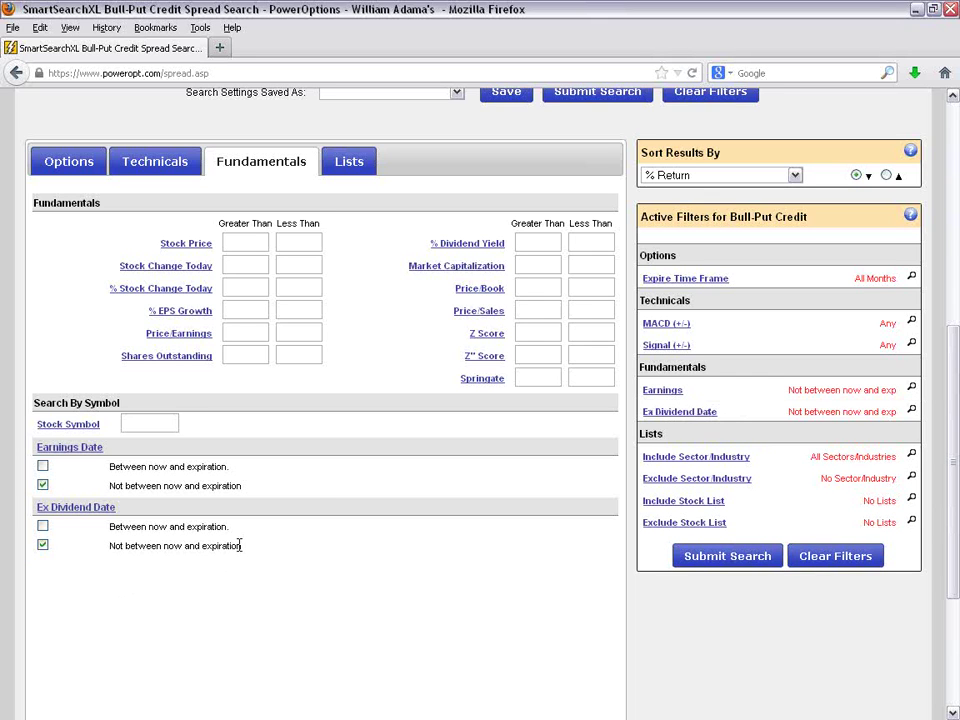
Step: In the fundamental filters, require % EPS Growth greater than 5 and Price/Earnings between 0 and 50
{"action": "left_click", "coordinate": [262, 243]}
{"action": "type", "text": "5"}
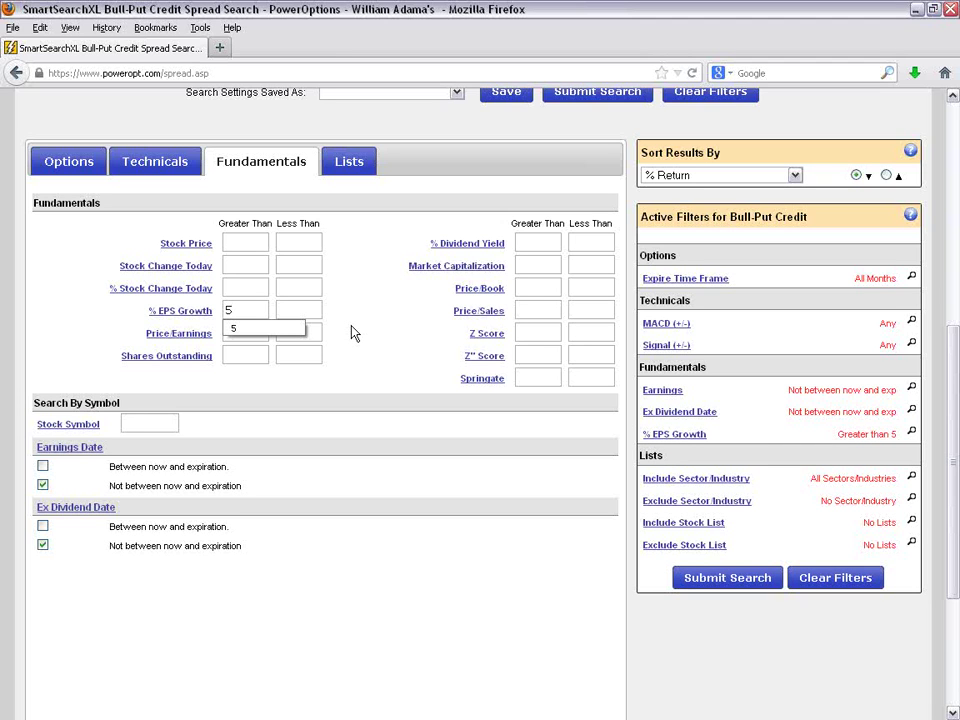
{"action": "key", "text": "Escape"}
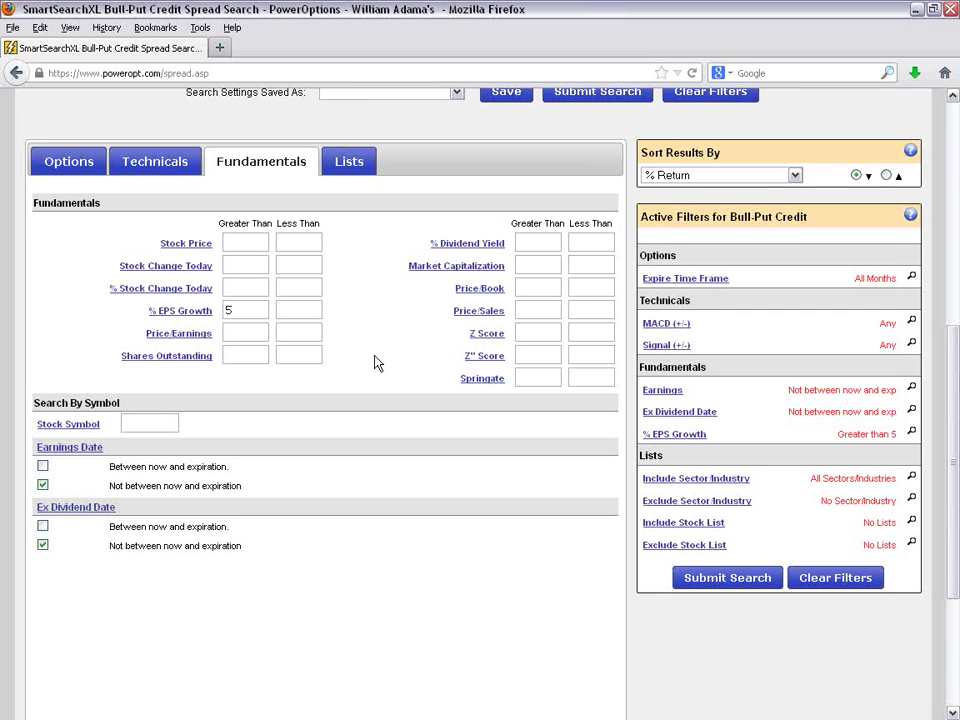
{"action": "left_click", "coordinate": [246, 334]}
{"action": "type", "text": "0"}
{"action": "left_click", "coordinate": [288, 333]}
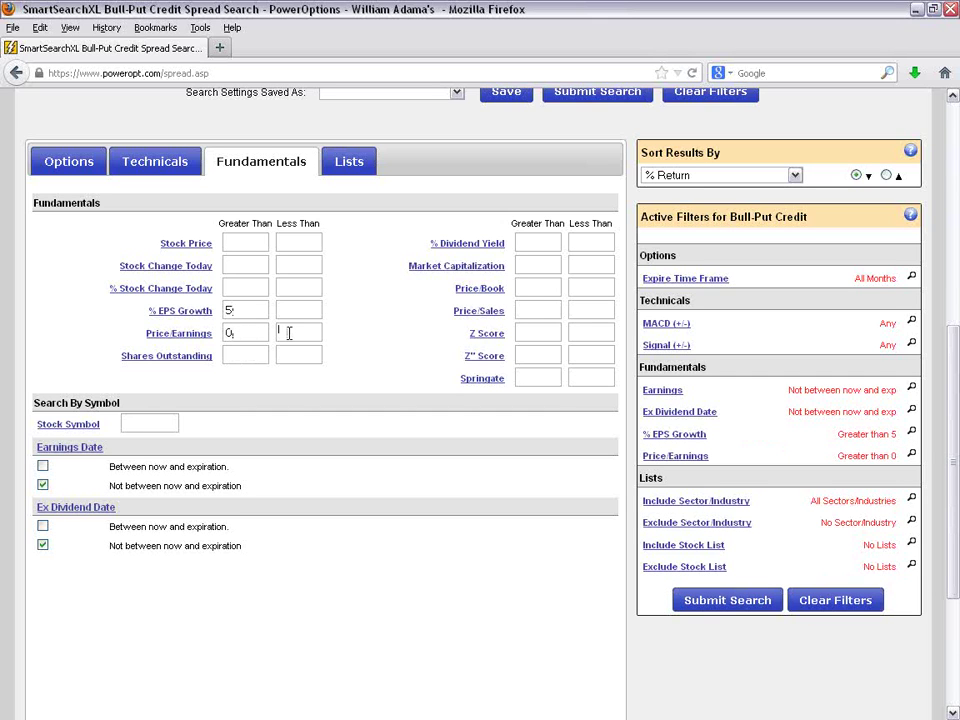
{"action": "type", "text": "50"}
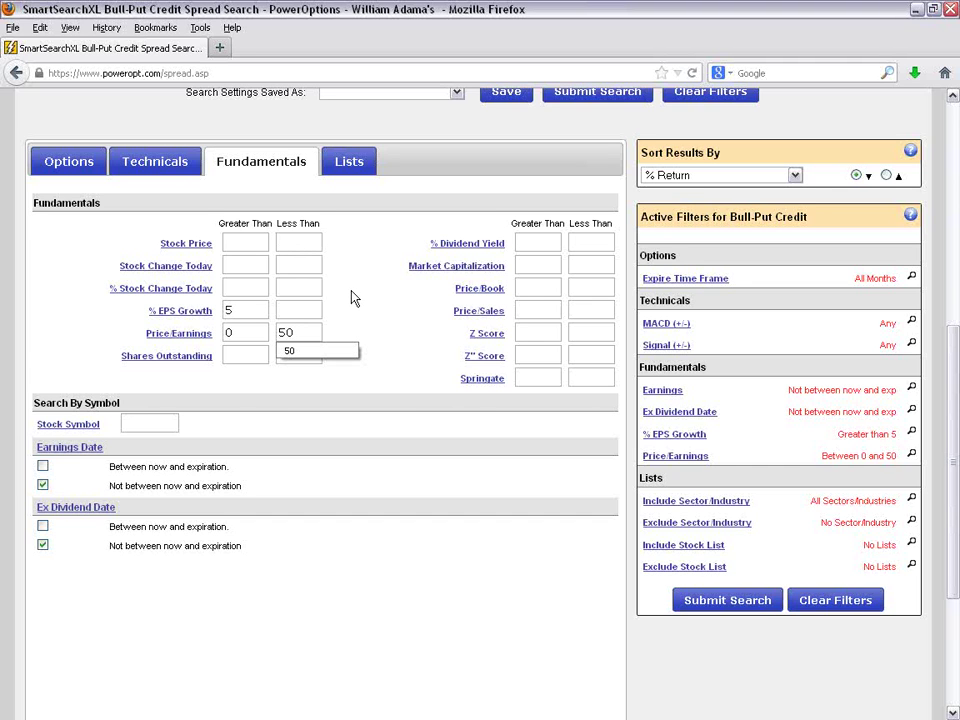
Step: In the technical filters, require an Average Stock Volume greater than 750
{"action": "left_click", "coordinate": [160, 168]}
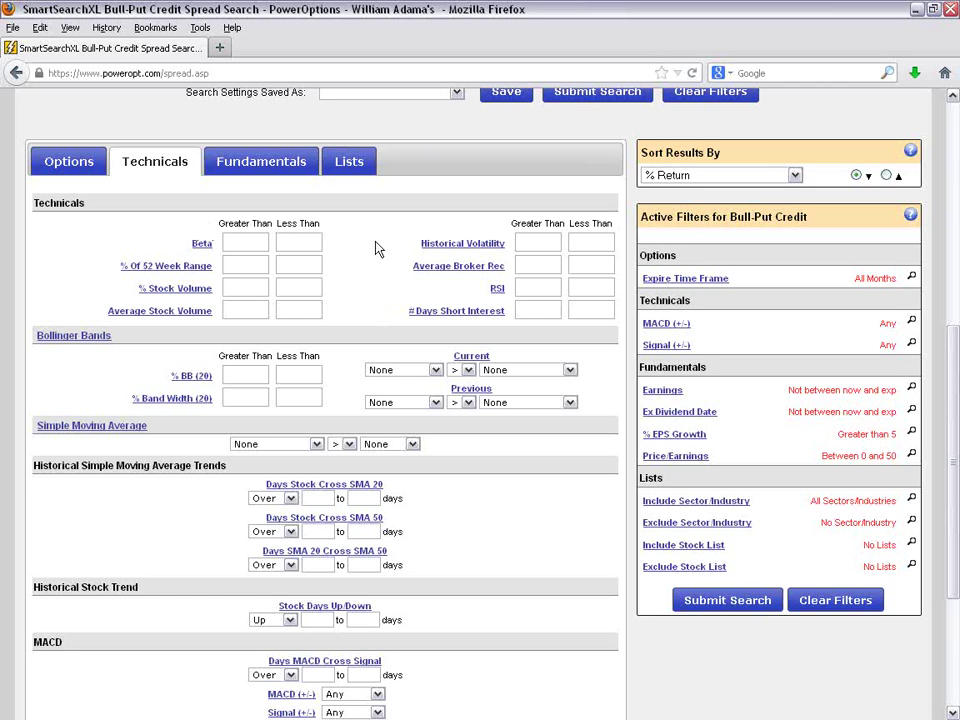
{"action": "left_click", "coordinate": [246, 312]}
{"action": "type", "text": "750"}
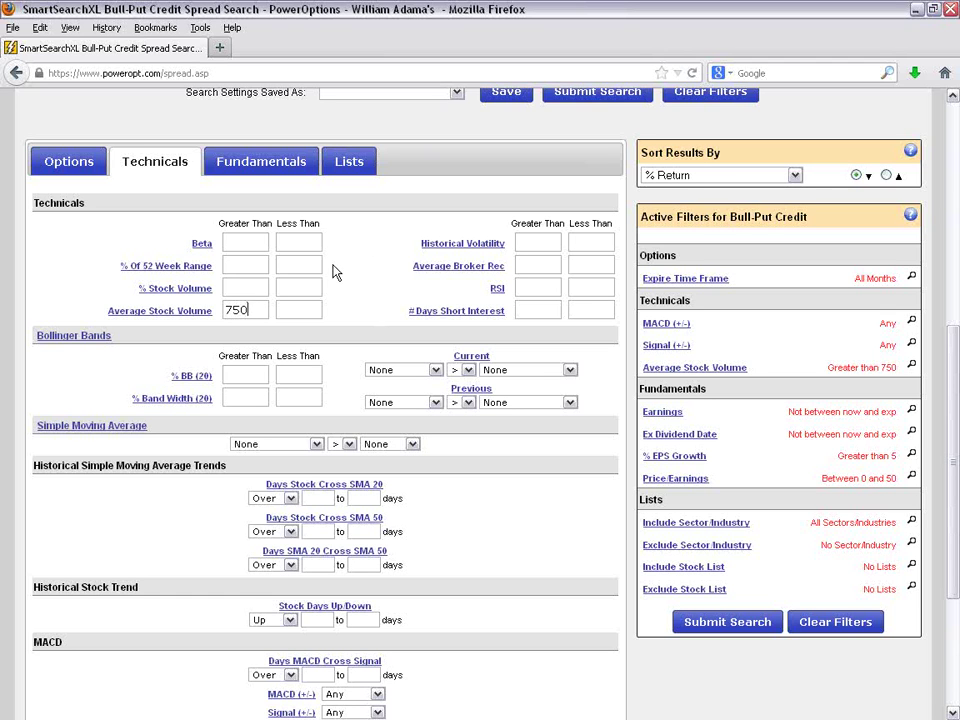
Step: Try limiting the % Of 52 Week Range to less than 80, and clear that limit
{"action": "left_click", "coordinate": [301, 265]}
{"action": "type", "text": "0"}
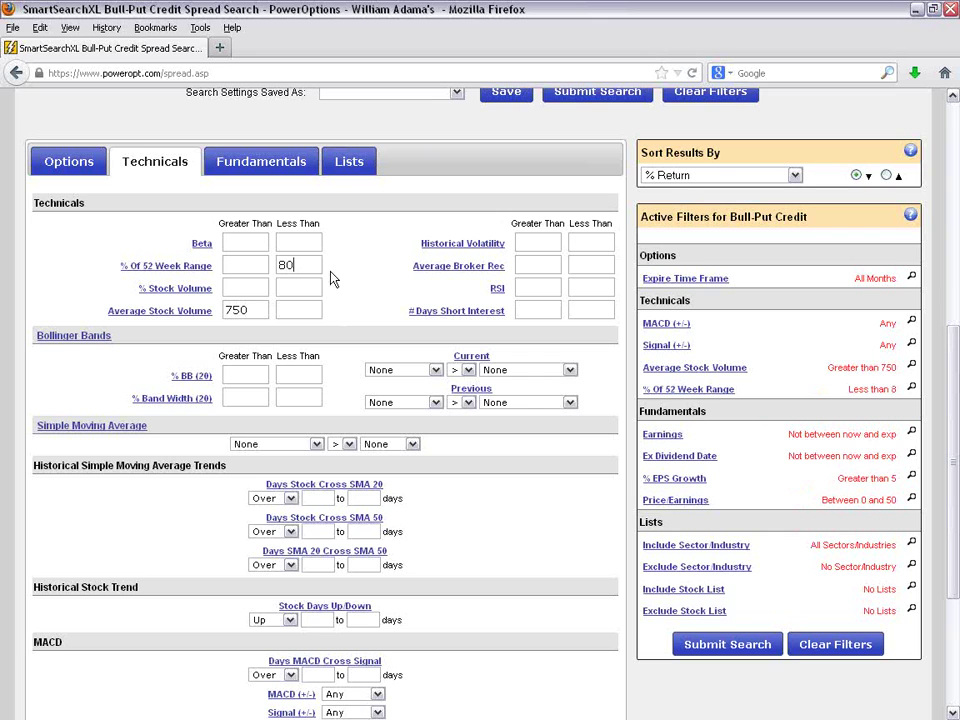
{"action": "key", "text": "BackSpace"}
{"action": "key", "text": "BackSpace"}
{"action": "left_click", "coordinate": [255, 265]}
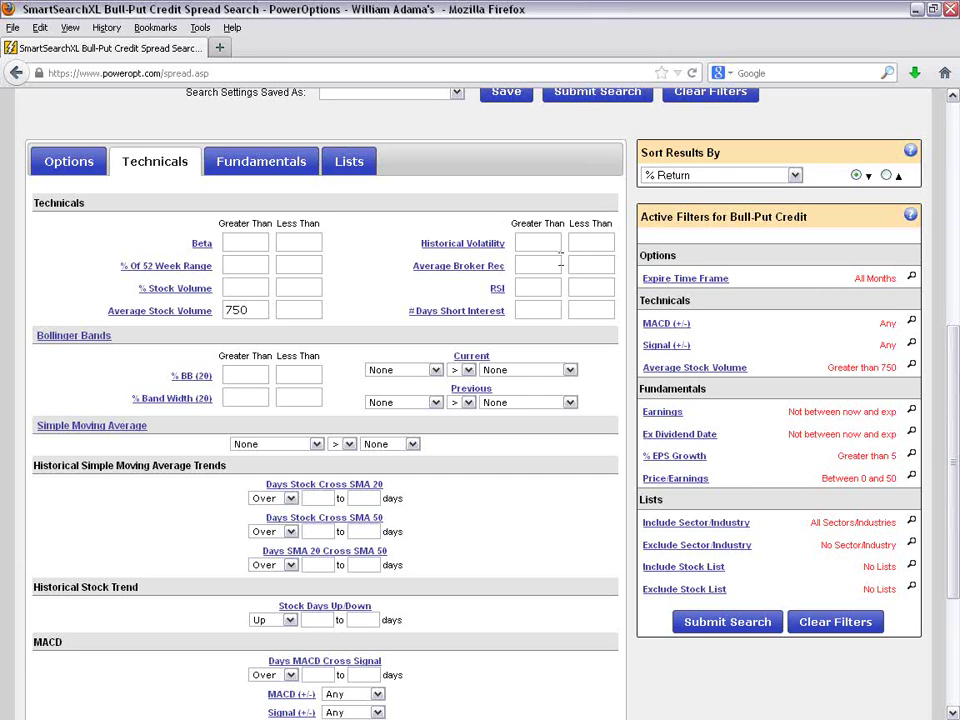
Step: Restrict Historical Volatility to between .20 and 1.20
{"action": "type", "text": ".20"}
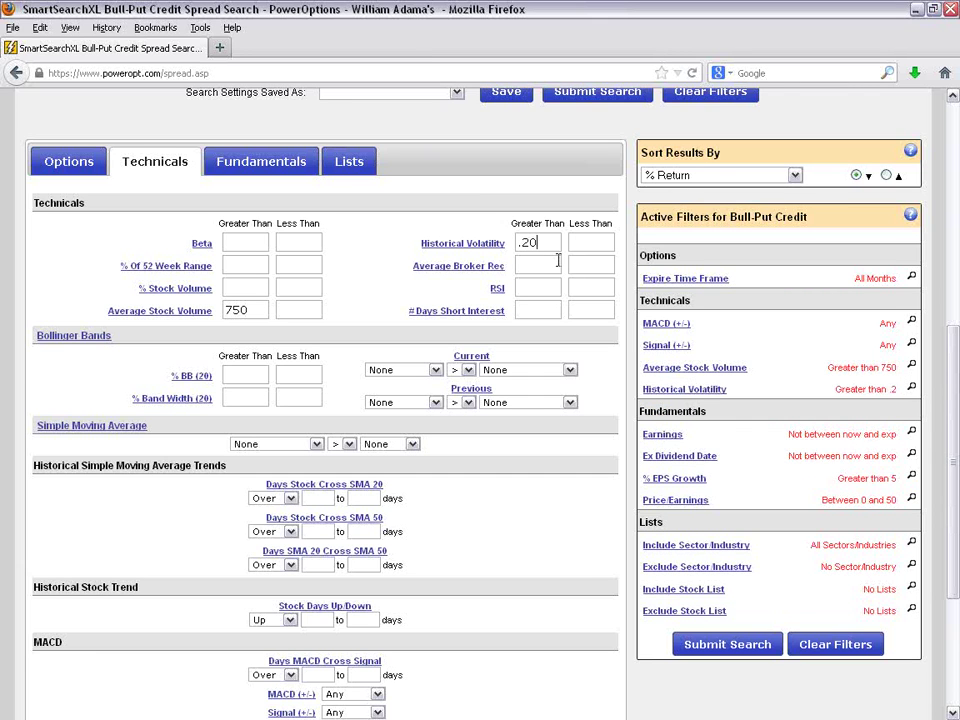
{"action": "left_click", "coordinate": [601, 243]}
{"action": "type", "text": "1.20"}
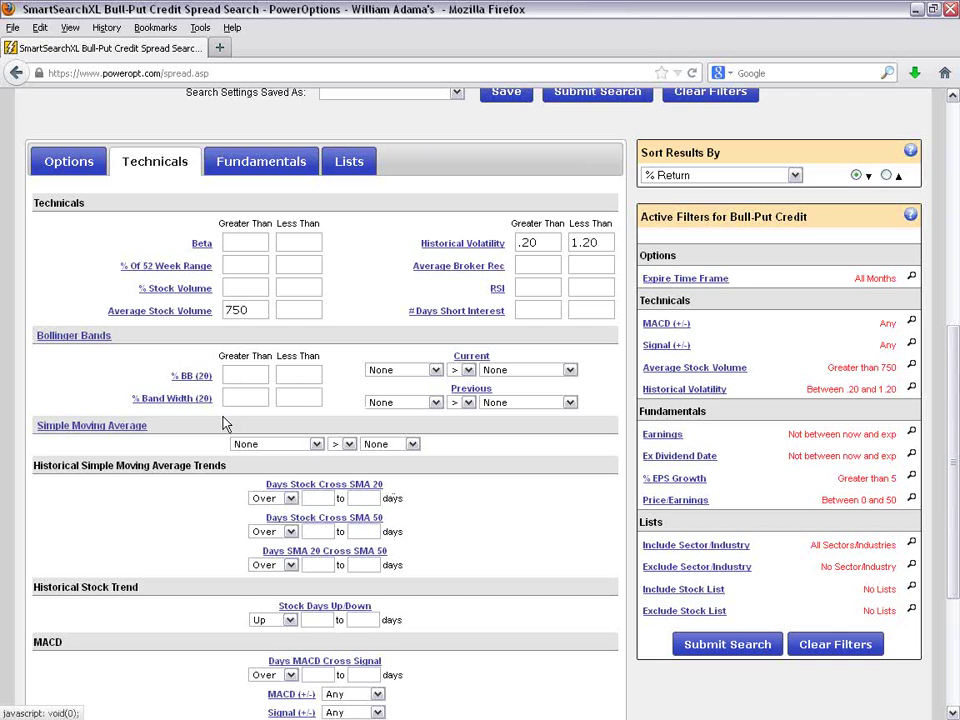
{"action": "left_click", "coordinate": [194, 403]}
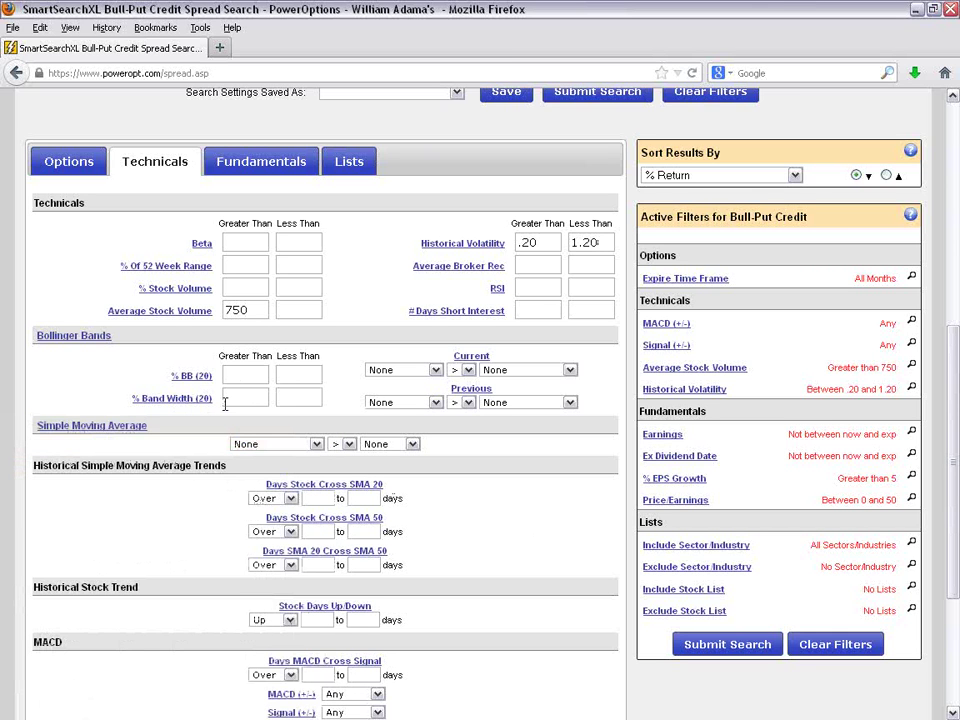
{"action": "mouse_move", "coordinate": [203, 385]}
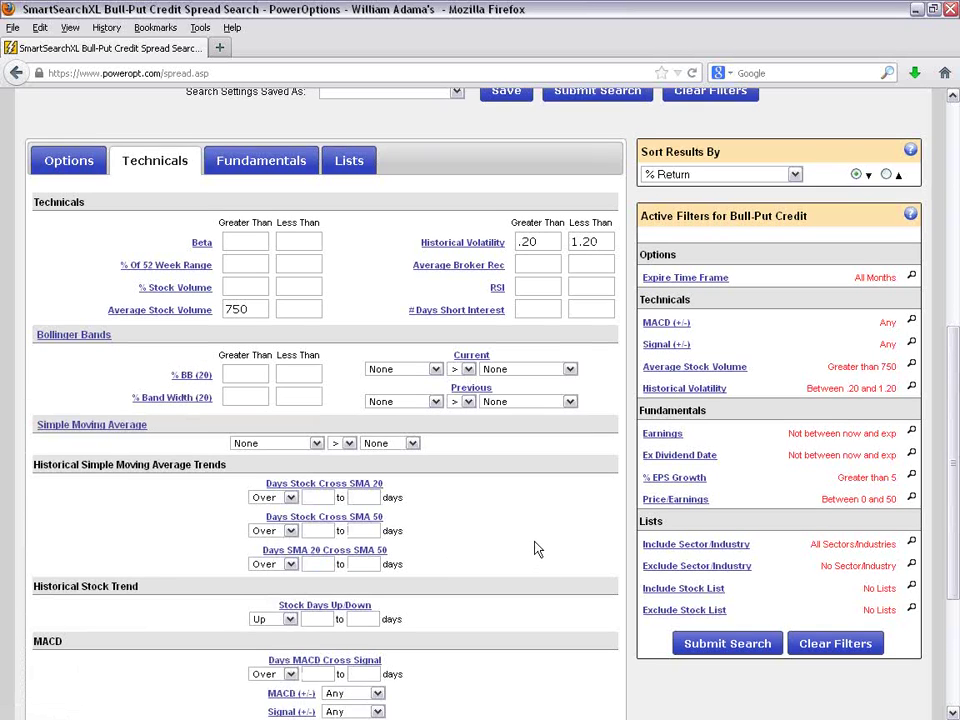
Step: Set the Simple Moving Average filter to Stock Price greater than SMA50
{"action": "scroll", "coordinate": [537, 550], "scroll_direction": "down", "scroll_amount": 2}
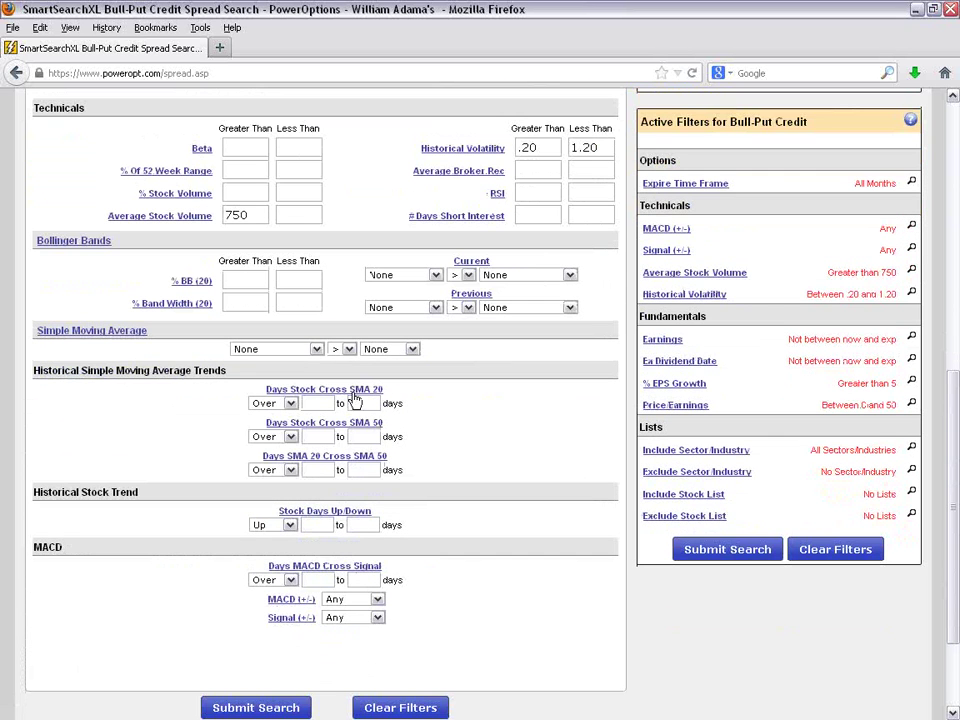
{"action": "left_click", "coordinate": [316, 350]}
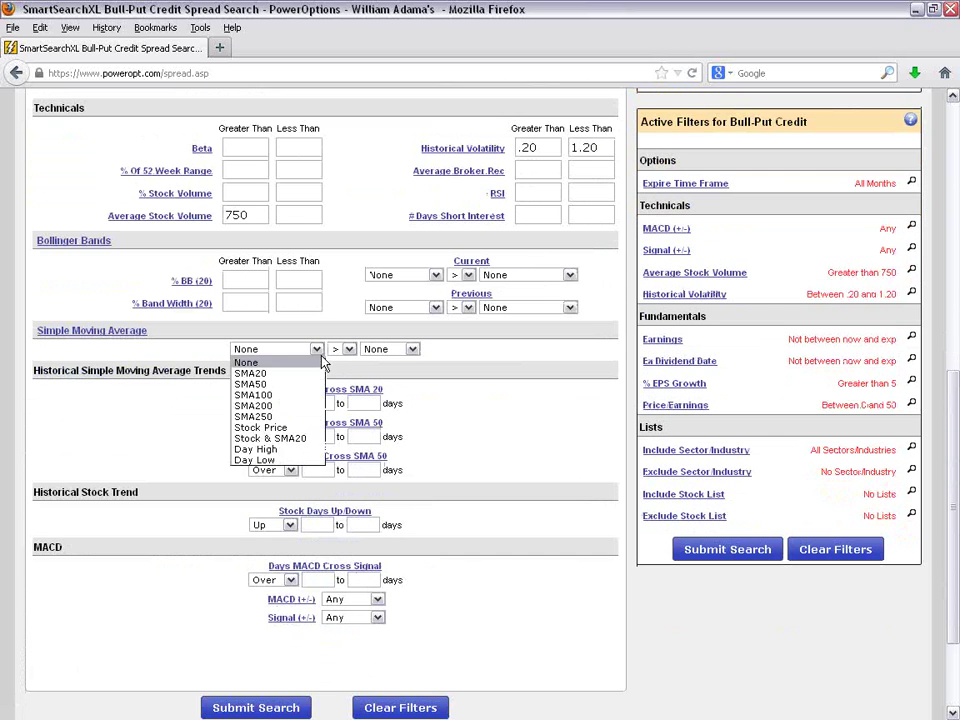
{"action": "left_click", "coordinate": [316, 432]}
{"action": "left_click", "coordinate": [411, 349]}
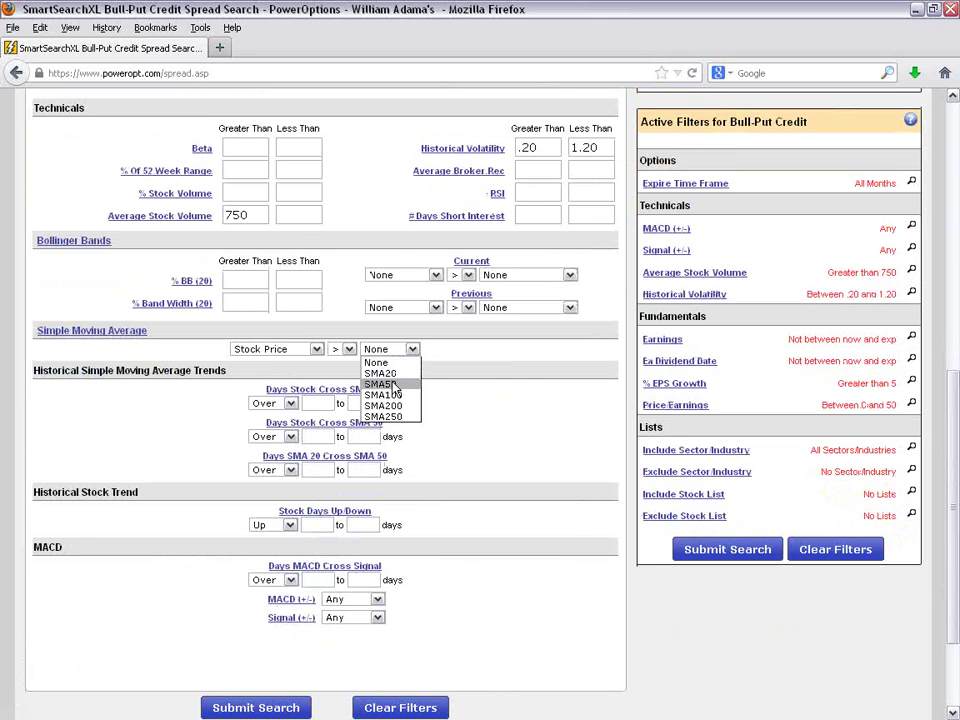
{"action": "left_click", "coordinate": [390, 385]}
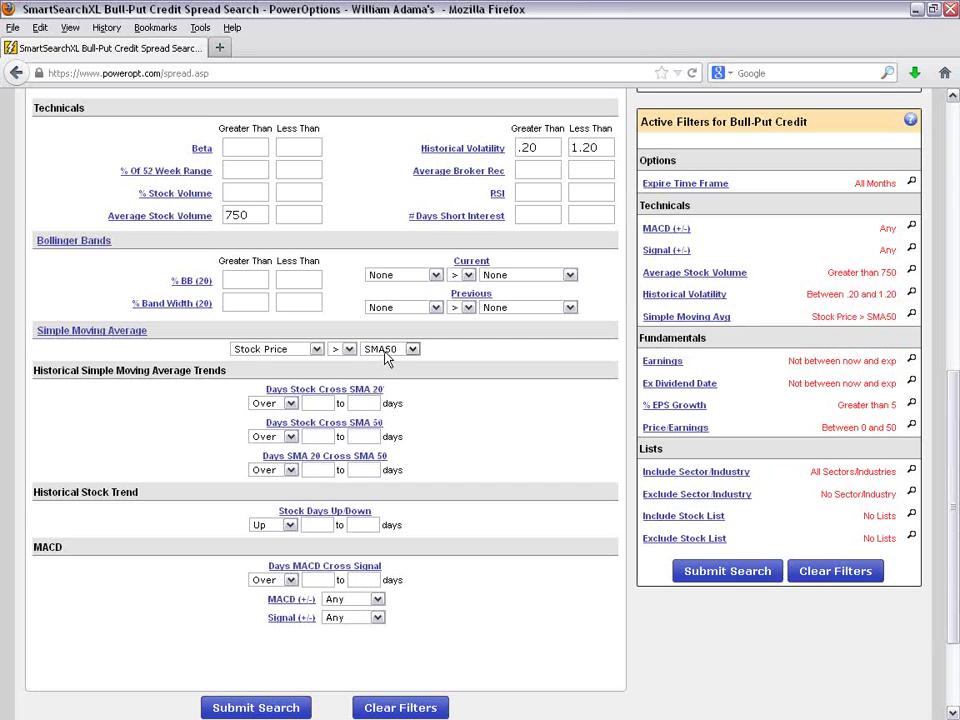
{"action": "left_click", "coordinate": [316, 349]}
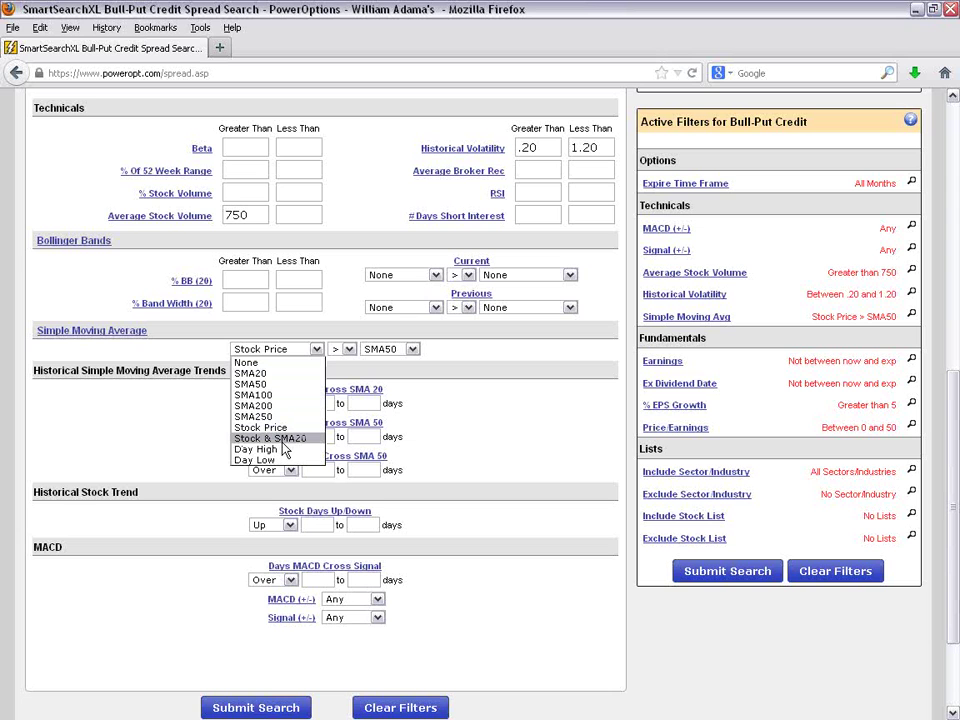
{"action": "left_click", "coordinate": [524, 450]}
Step: Try requiring the stock to have crossed over its SMA 20 for at least 10 days, and clear the value
{"action": "scroll", "coordinate": [528, 452], "scroll_direction": "down", "scroll_amount": 2}
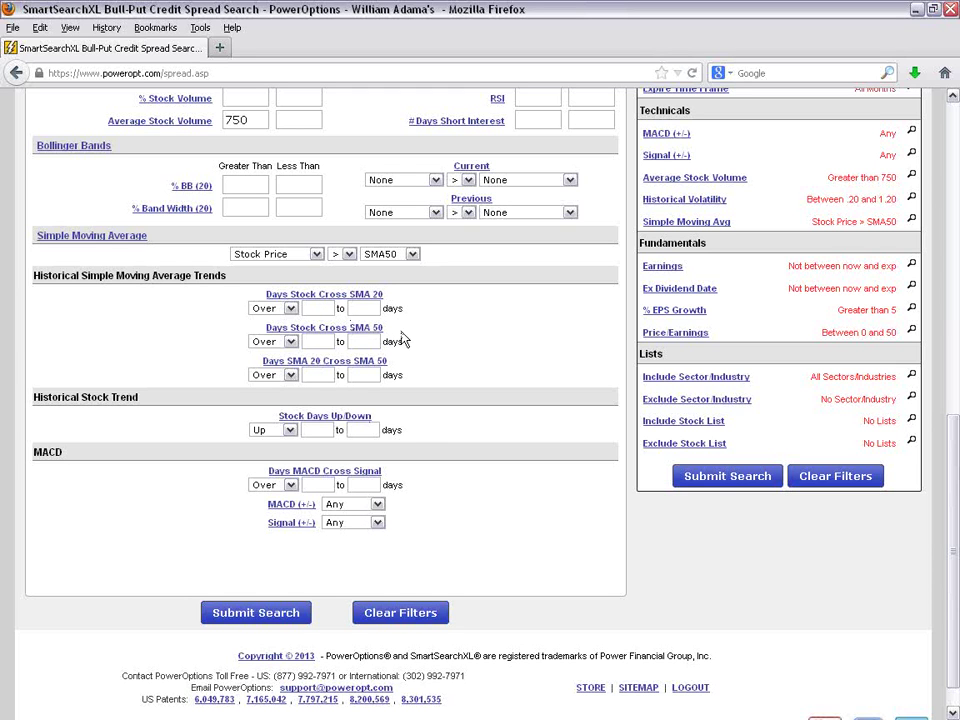
{"action": "left_click", "coordinate": [312, 308]}
{"action": "type", "text": "10"}
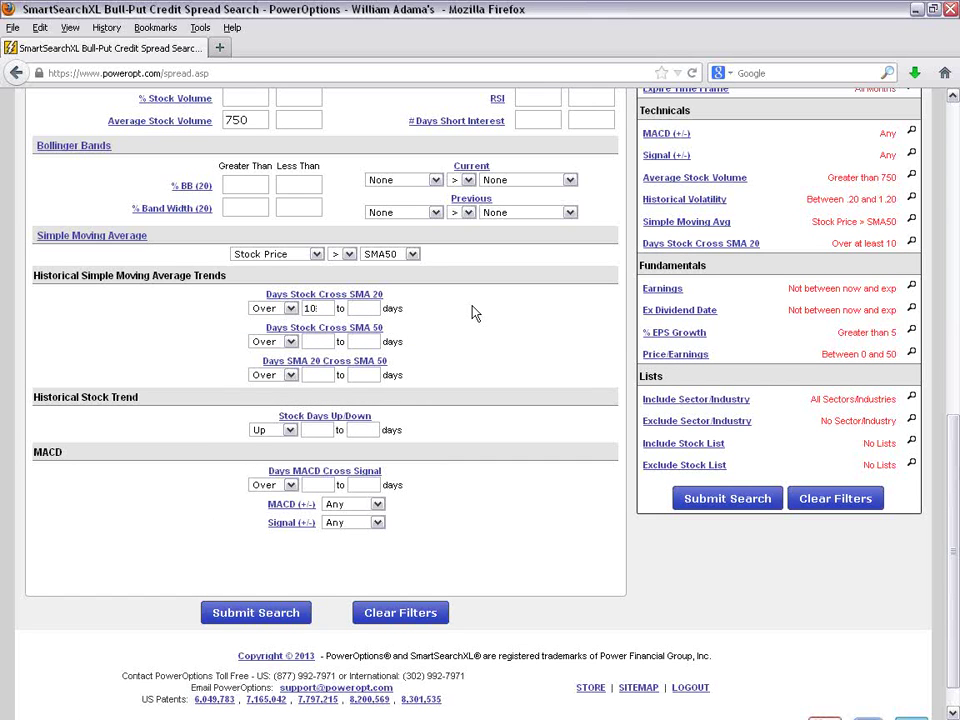
{"action": "key", "text": "BackSpace"}
{"action": "key", "text": "BackSpace"}
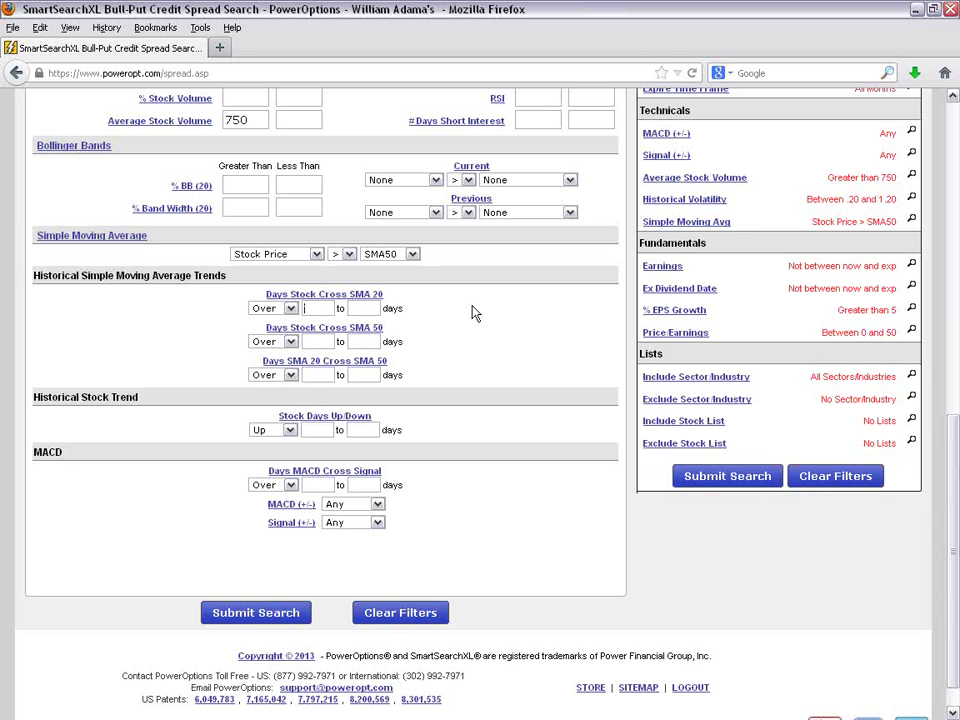
Step: Switch the Days Stock Cross SMA 20 direction to Under and back to Over
{"action": "left_click", "coordinate": [290, 309]}
{"action": "left_click", "coordinate": [270, 332]}
{"action": "scroll", "coordinate": [401, 360], "scroll_direction": "up", "scroll_amount": 2}
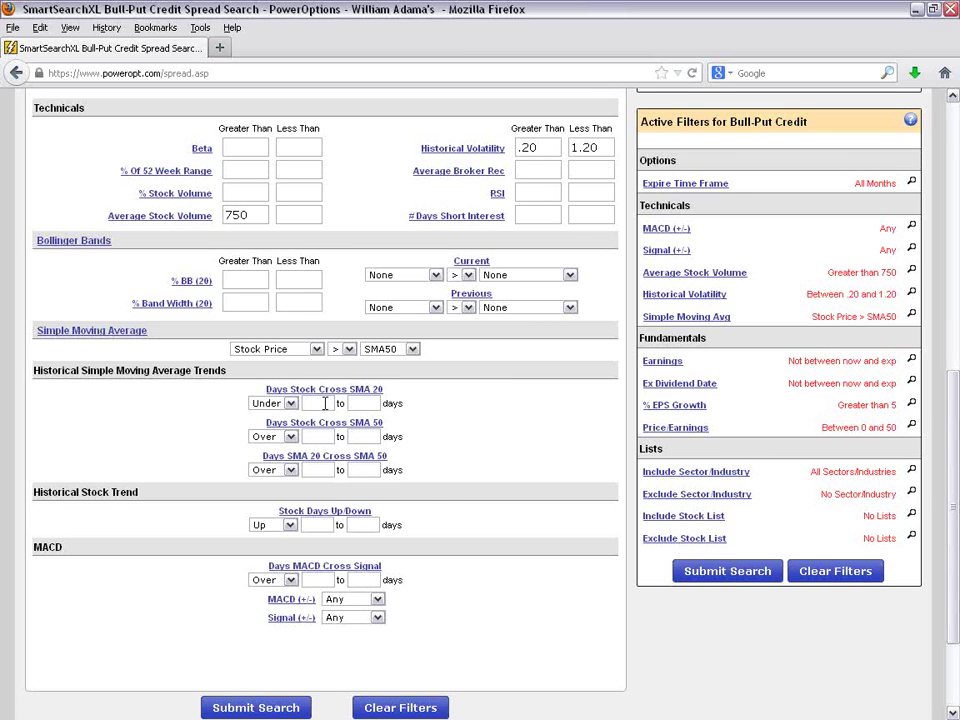
{"action": "left_click", "coordinate": [270, 403]}
{"action": "left_click", "coordinate": [265, 415]}
Step: Look through the choices for the MACD and Signal filters without changing either from Any
{"action": "scroll", "coordinate": [458, 445], "scroll_direction": "down", "scroll_amount": 2}
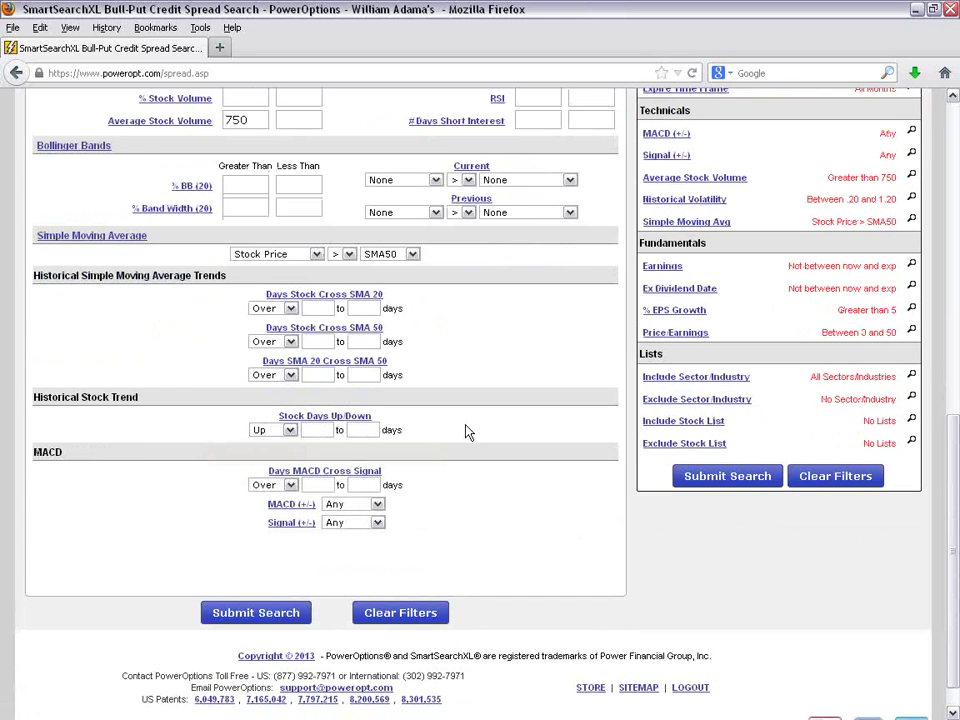
{"action": "scroll", "coordinate": [467, 431], "scroll_direction": "down", "scroll_amount": 1}
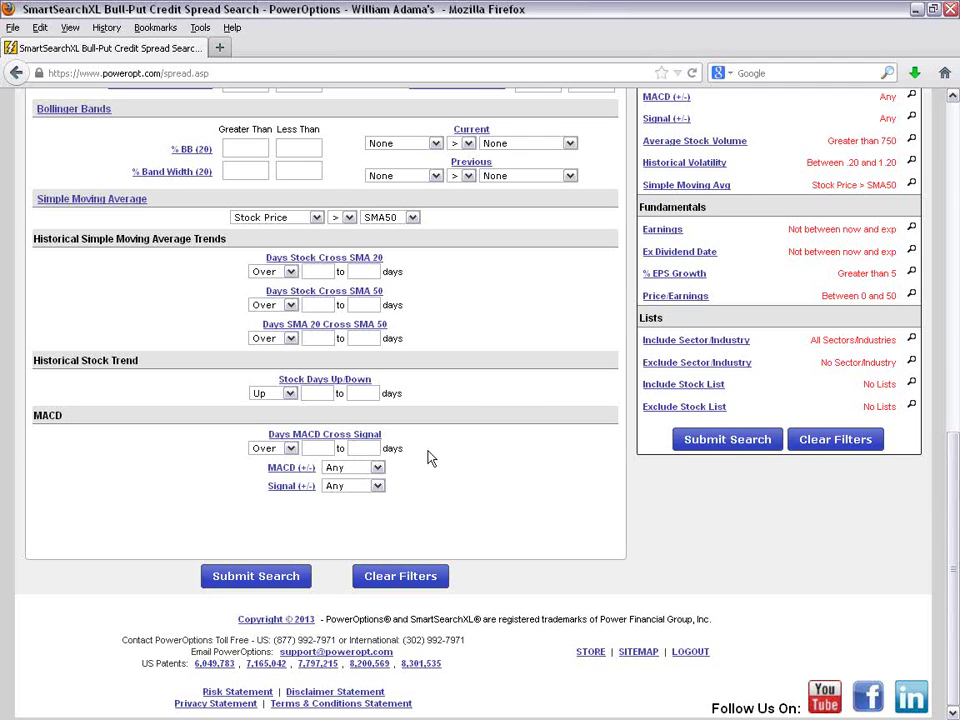
{"action": "left_click", "coordinate": [378, 467]}
{"action": "left_click", "coordinate": [378, 467]}
{"action": "left_click", "coordinate": [378, 486]}
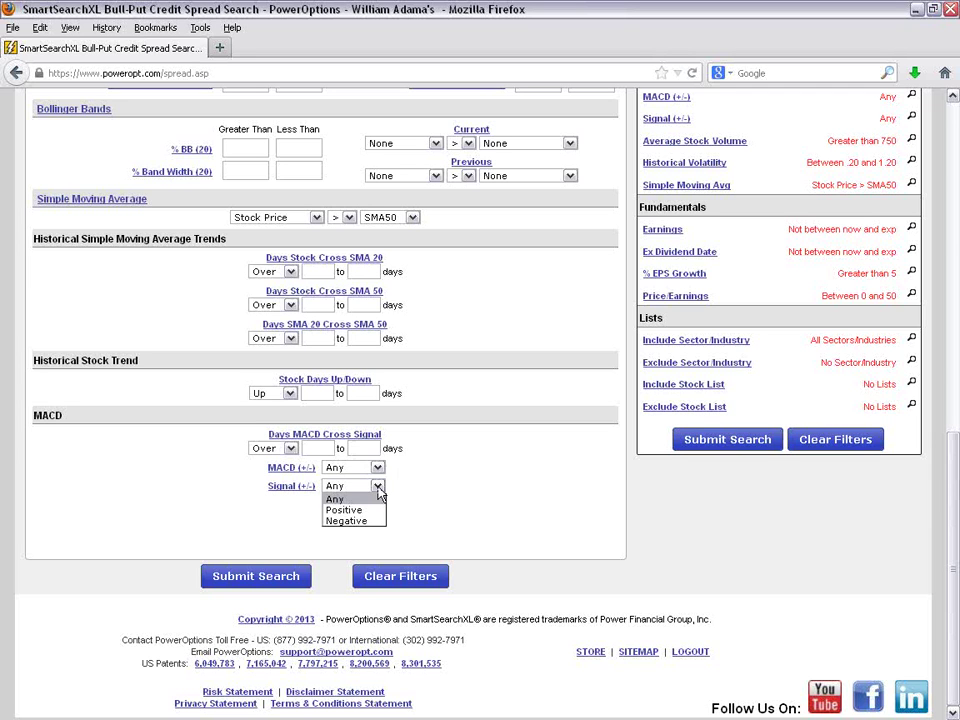
{"action": "left_click", "coordinate": [379, 488]}
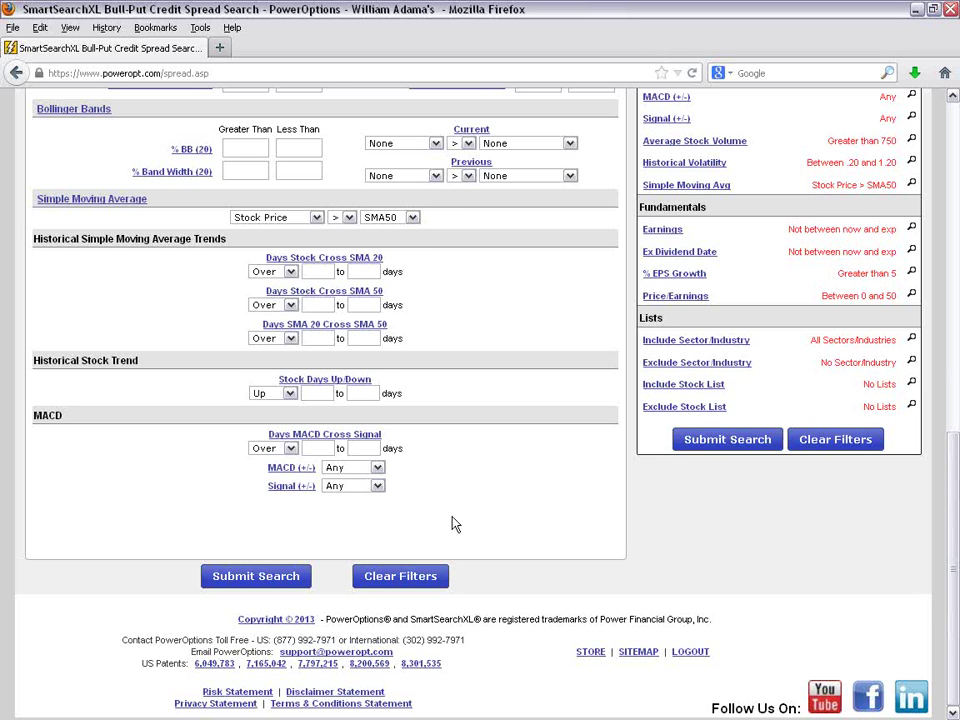
Step: Review the active filters for stock volume, historical volatility, simple moving average, EPS growth and price/earnings
{"action": "scroll", "coordinate": [452, 523], "scroll_direction": "up", "scroll_amount": 4}
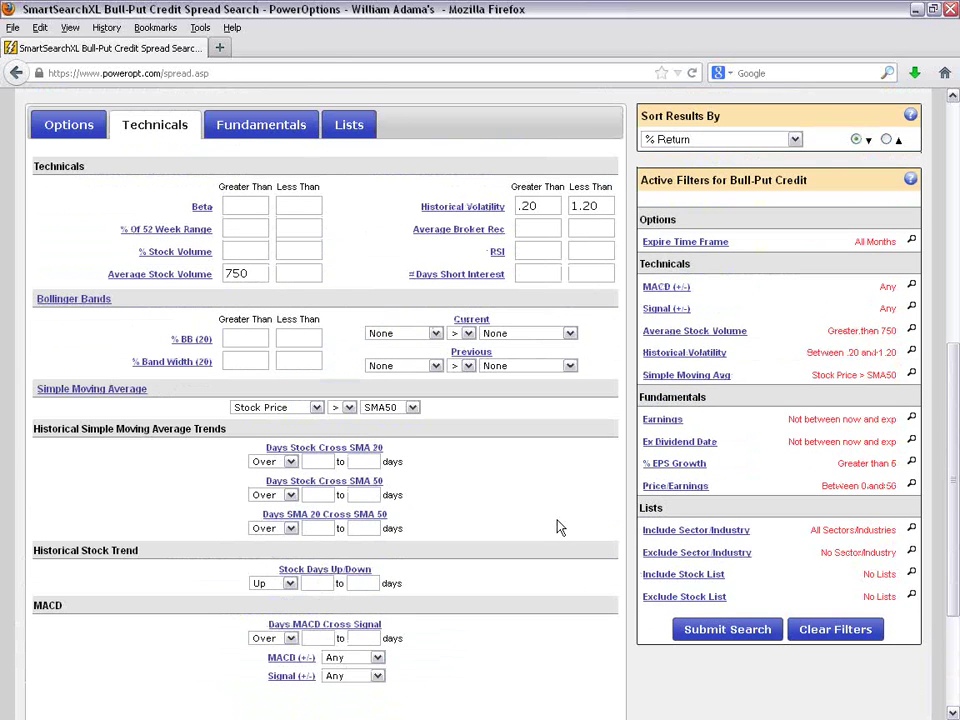
{"action": "mouse_move", "coordinate": [700, 376]}
{"action": "left_click_drag", "start_coordinate": [634, 465], "coordinate": [706, 464]}
{"action": "left_click_drag", "start_coordinate": [641, 487], "coordinate": [708, 487]}
{"action": "left_click_drag", "start_coordinate": [641, 353], "coordinate": [726, 352]}
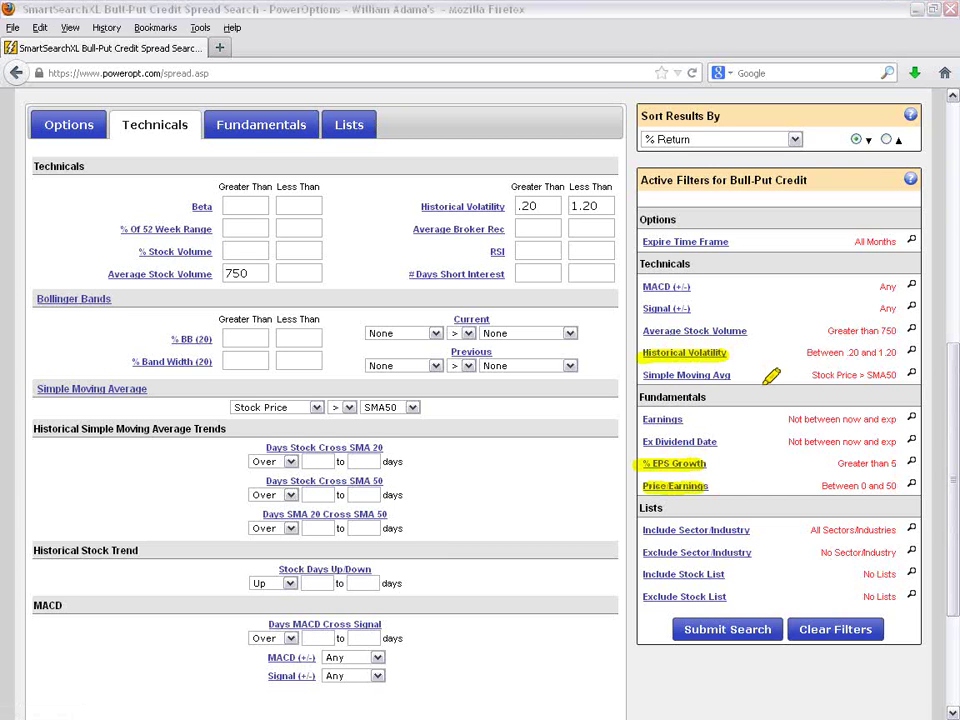
{"action": "left_click_drag", "start_coordinate": [643, 375], "coordinate": [730, 375]}
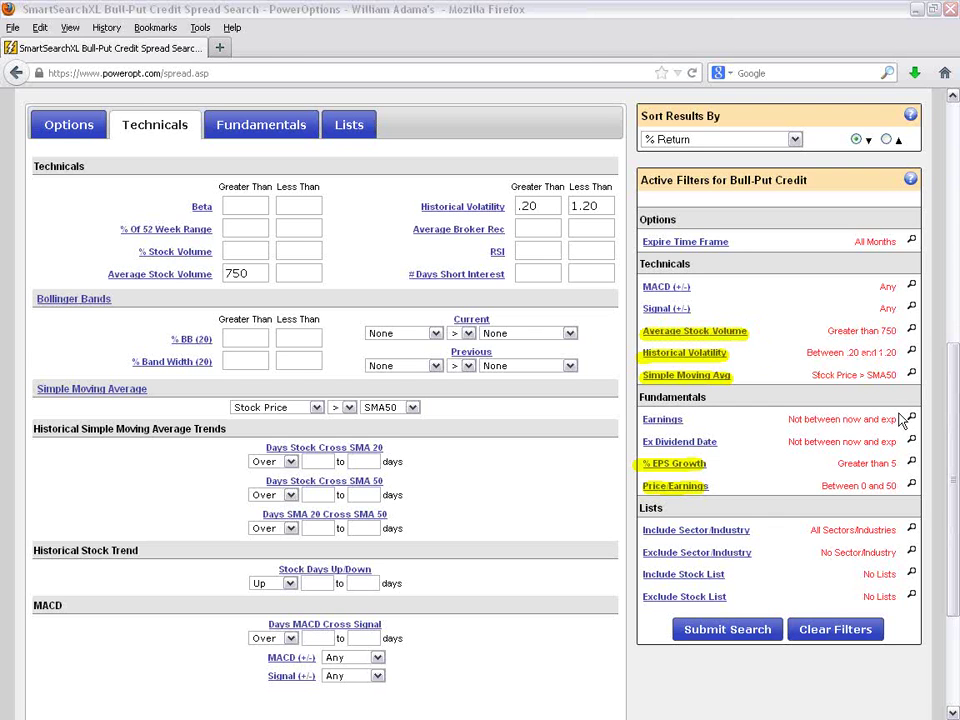
Step: In the options filters, keep the Expire Time Frame at All Months
{"action": "left_click", "coordinate": [55, 130]}
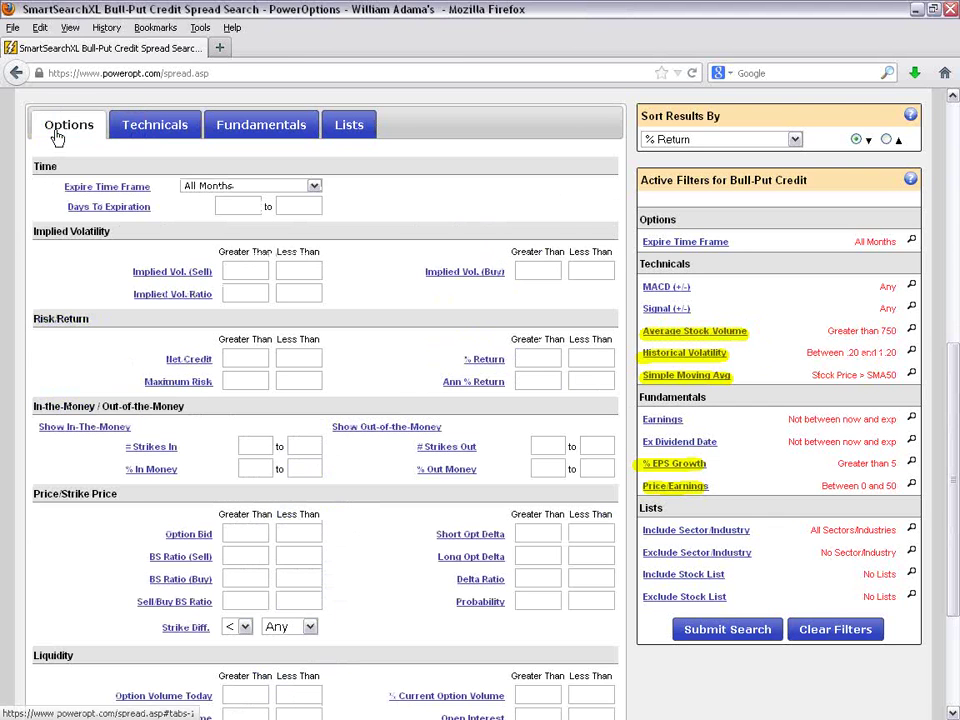
{"action": "left_click", "coordinate": [316, 188]}
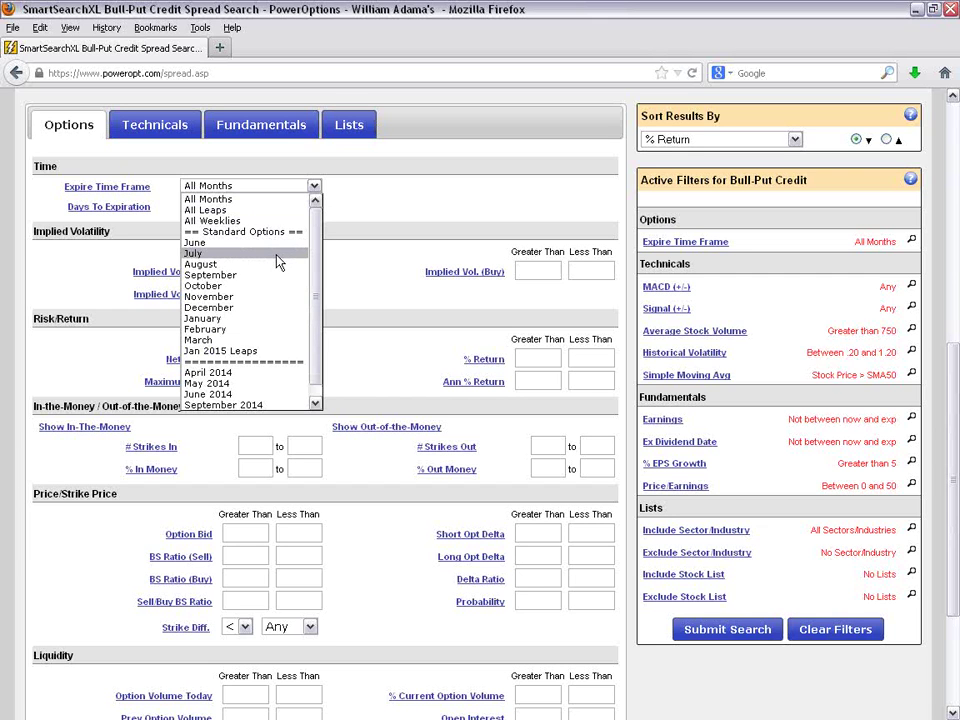
{"action": "left_click", "coordinate": [270, 199]}
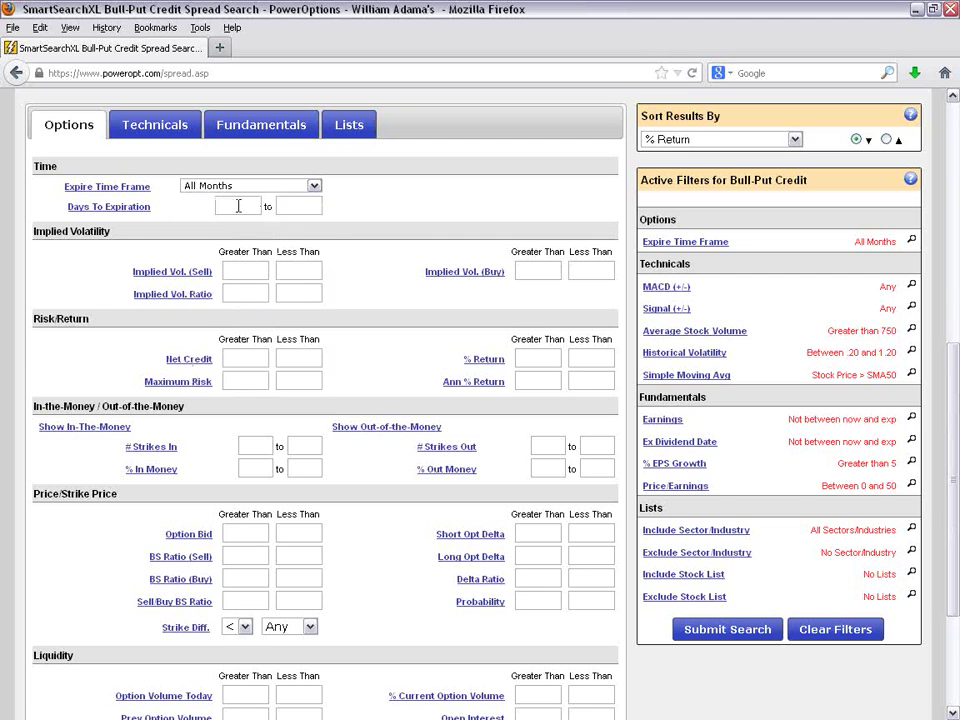
Step: Try a Days To Expiration range of 2 to 9
{"action": "left_click", "coordinate": [238, 206]}
{"action": "type", "text": "2"}
{"action": "left_click", "coordinate": [314, 206]}
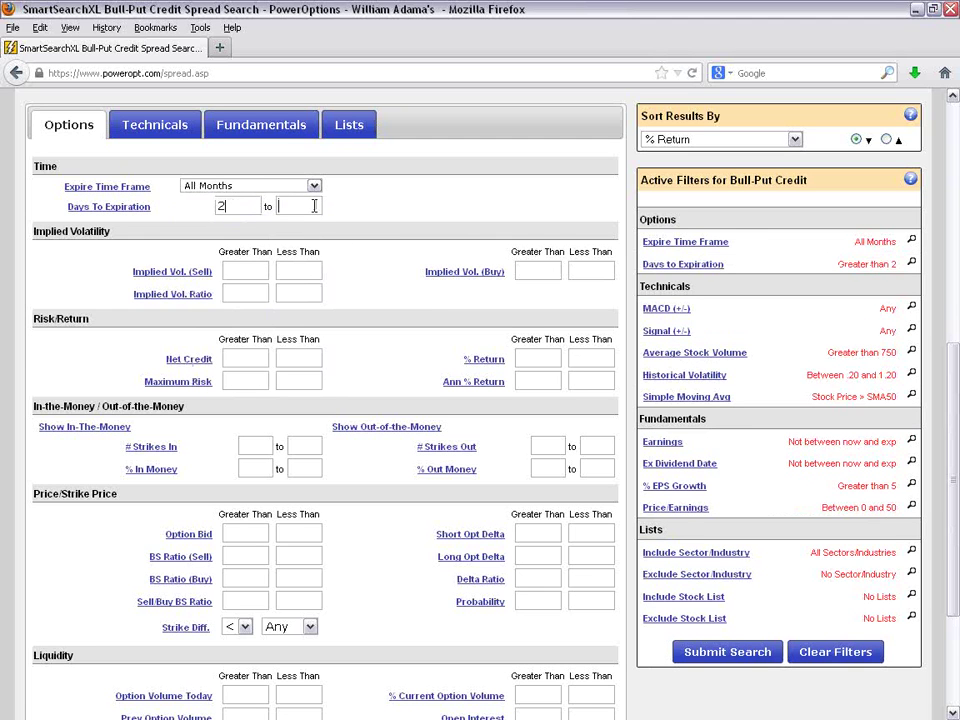
{"action": "type", "text": "9"}
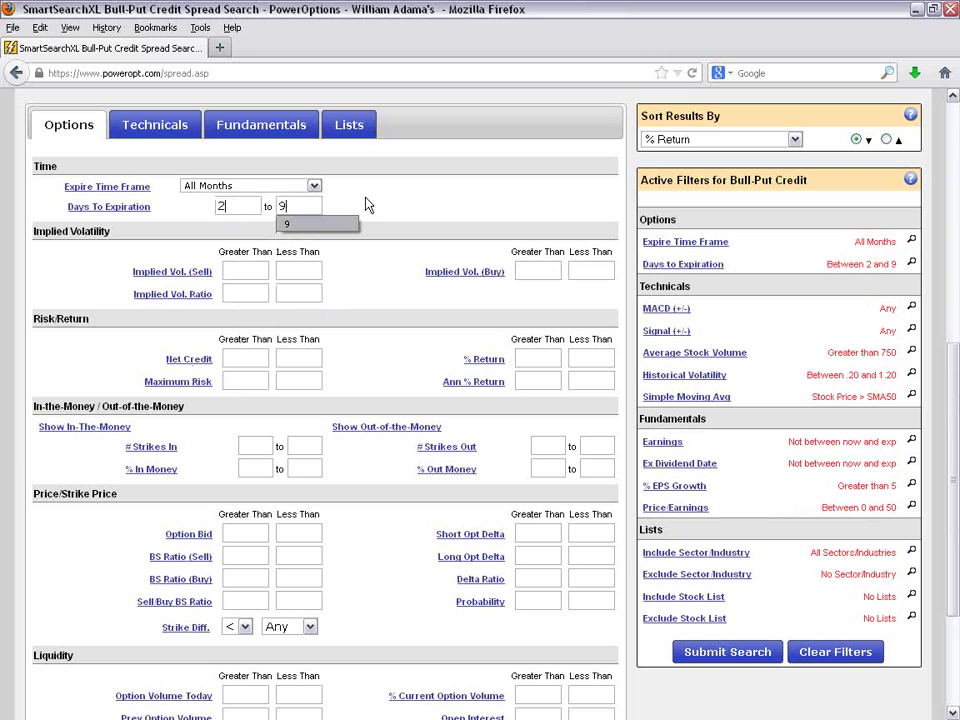
Step: Set the Days To Expiration range to 0 to 4
{"action": "key", "text": "BackSpace"}
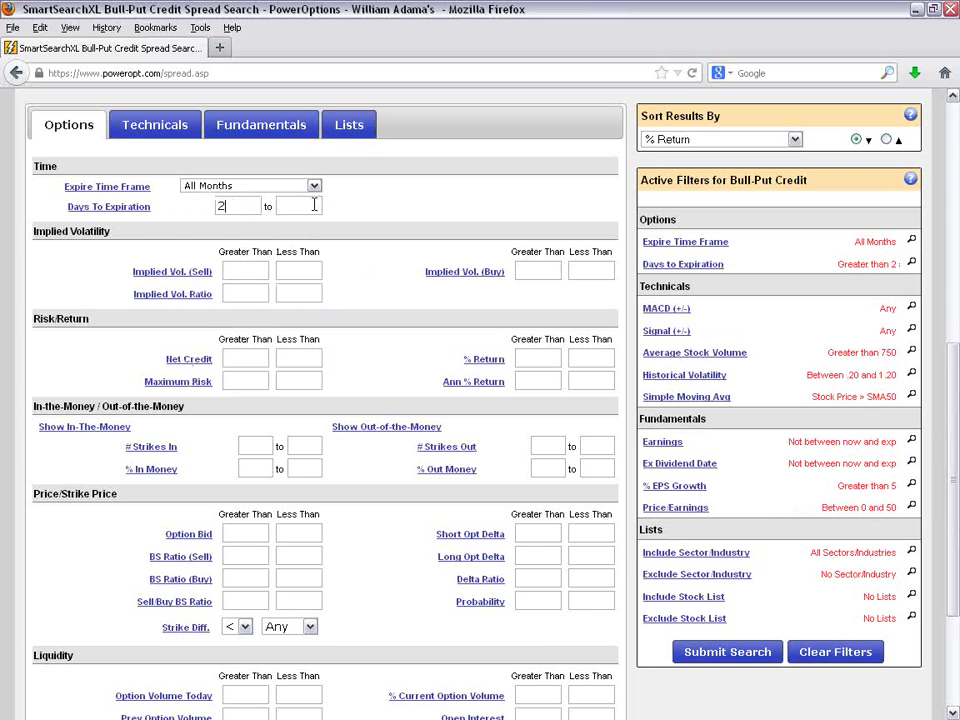
{"action": "left_click", "coordinate": [224, 208]}
{"action": "key", "text": "BackSpace"}
{"action": "type", "text": "0"}
{"action": "left_click", "coordinate": [304, 206]}
{"action": "type", "text": "4"}
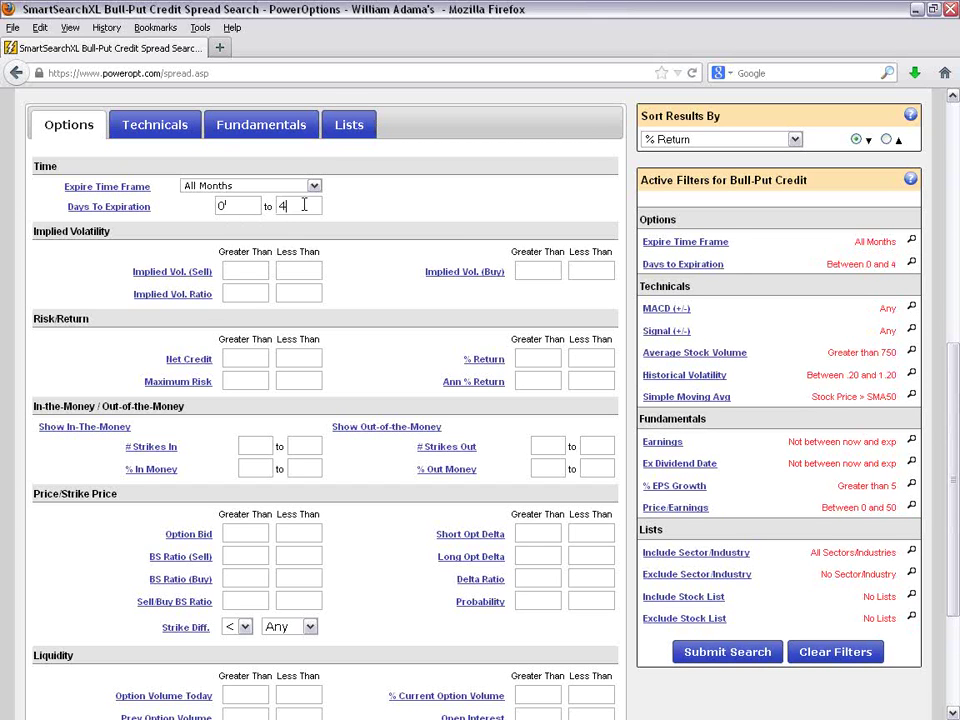
Step: Clear the Days To Expiration range and set the Expire Time Frame to July
{"action": "key", "text": "BackSpace"}
{"action": "key", "text": "BackSpace"}
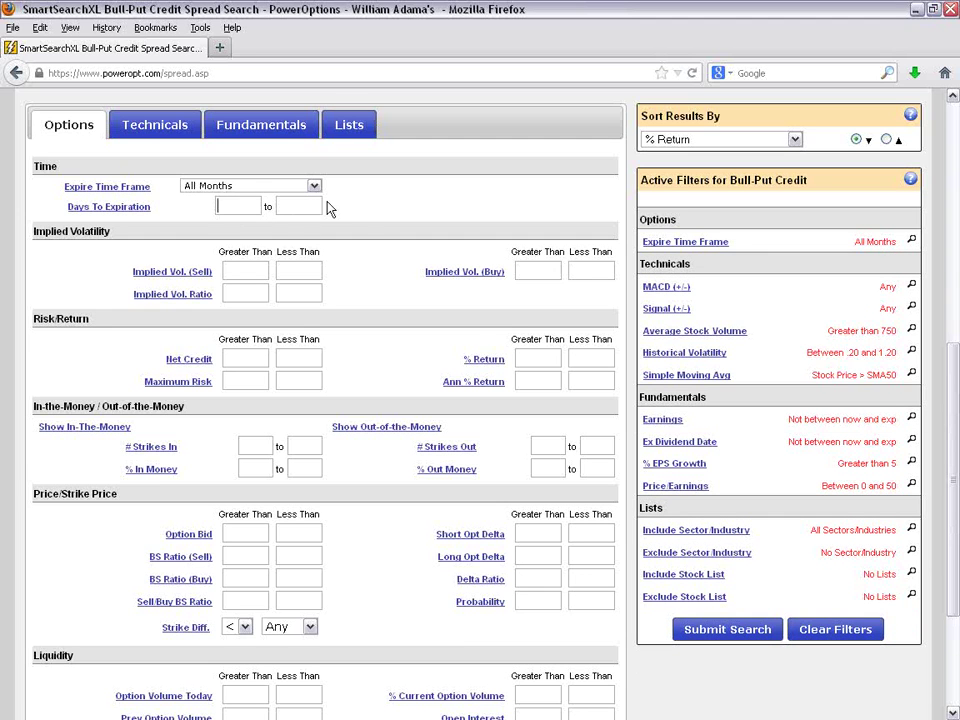
{"action": "left_click", "coordinate": [314, 186]}
{"action": "left_click", "coordinate": [200, 259]}
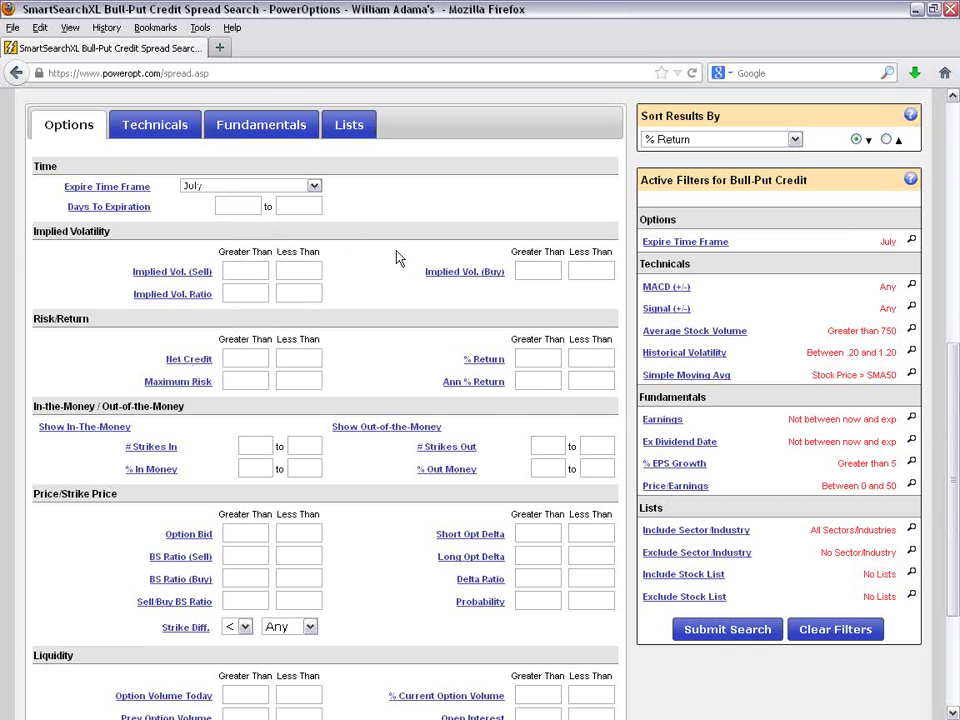
Step: In the Risk/Return filters, set Net Credit to greater than .50 and % Return to greater than 5
{"action": "scroll", "coordinate": [397, 258], "scroll_direction": "down", "scroll_amount": 2}
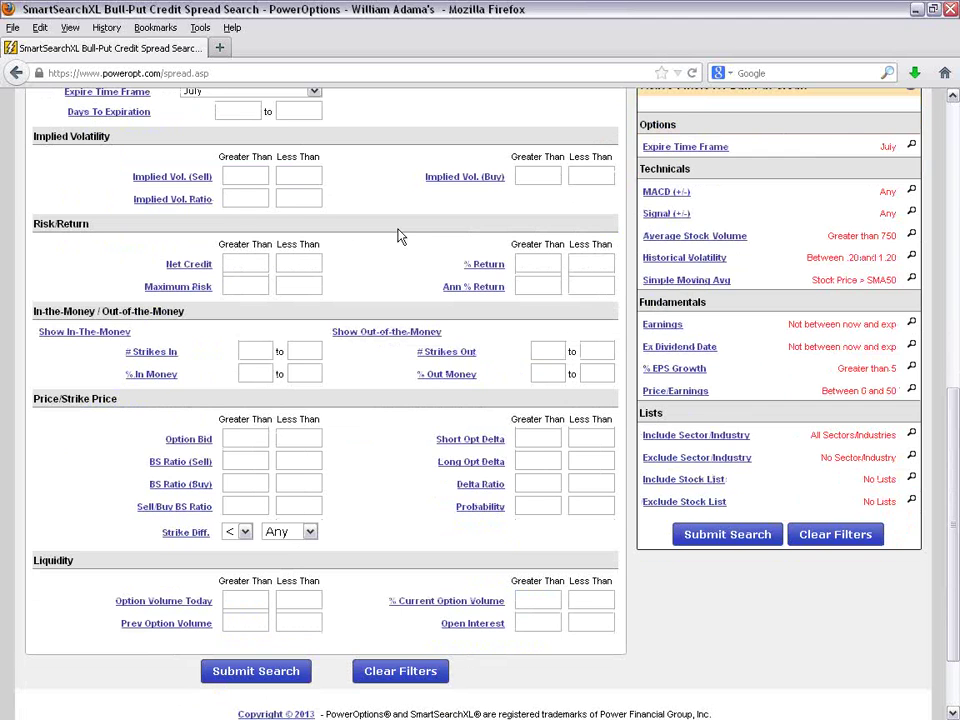
{"action": "left_click", "coordinate": [259, 174]}
{"action": "scroll", "coordinate": [383, 228], "scroll_direction": "down", "scroll_amount": 2}
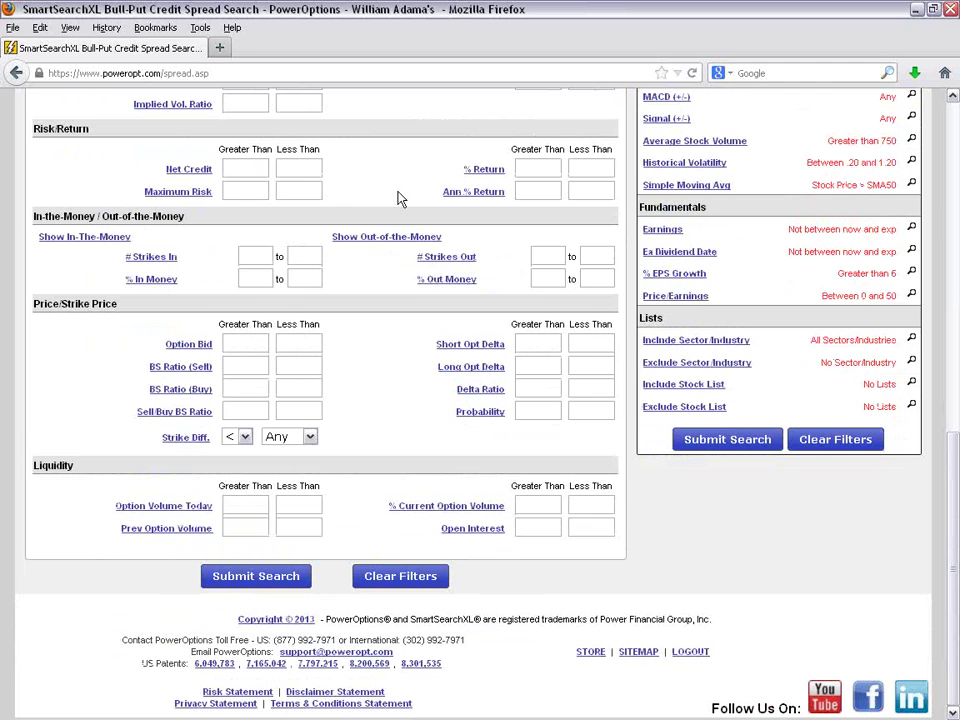
{"action": "type", "text": ".50"}
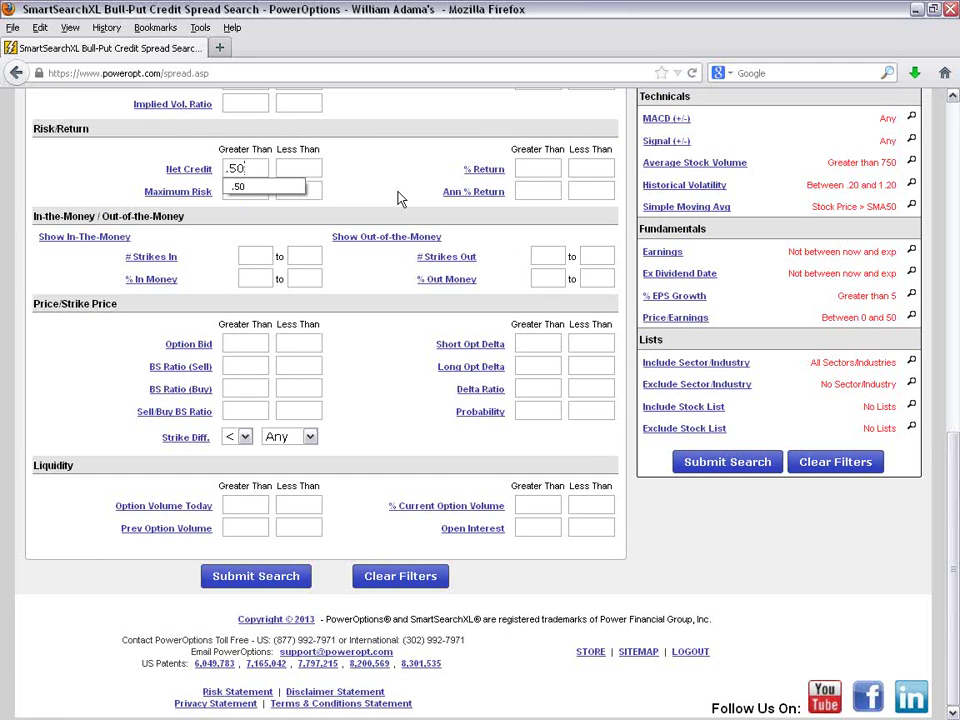
{"action": "left_click", "coordinate": [528, 168]}
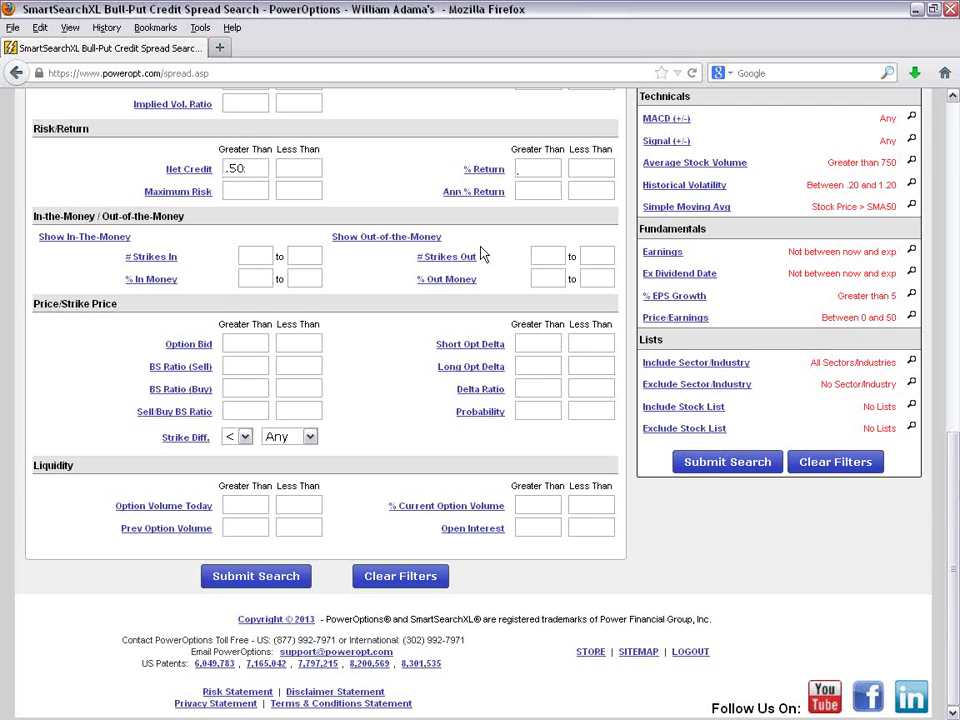
{"action": "type", "text": "5"}
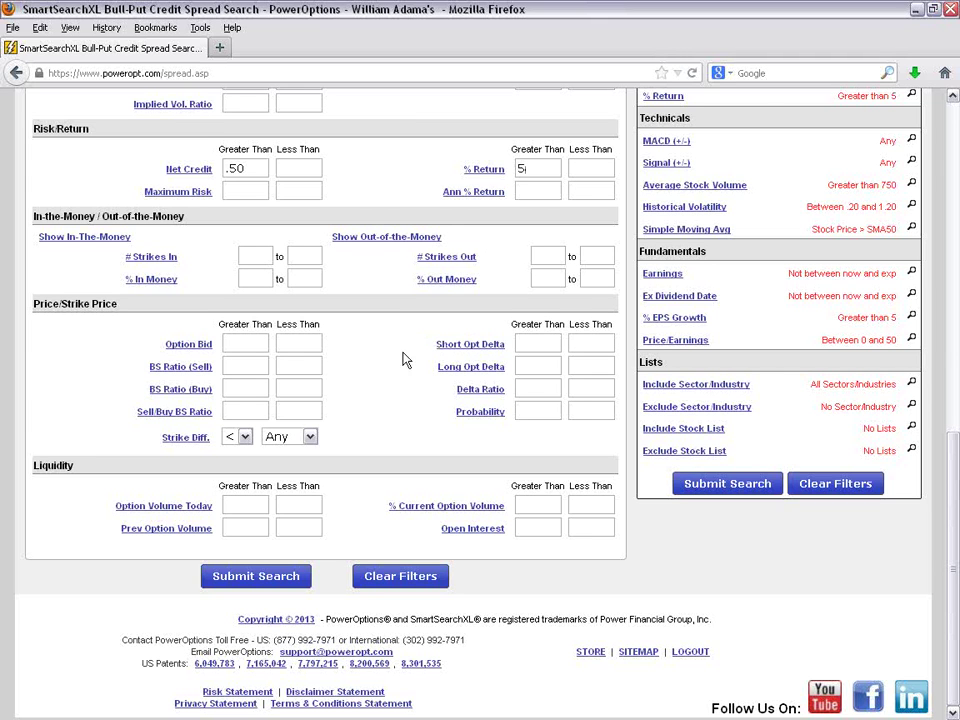
Step: Set the minimum % Out Money to 5 and the Probability filter to greater than 75
{"action": "left_click", "coordinate": [548, 277]}
{"action": "type", "text": "5"}
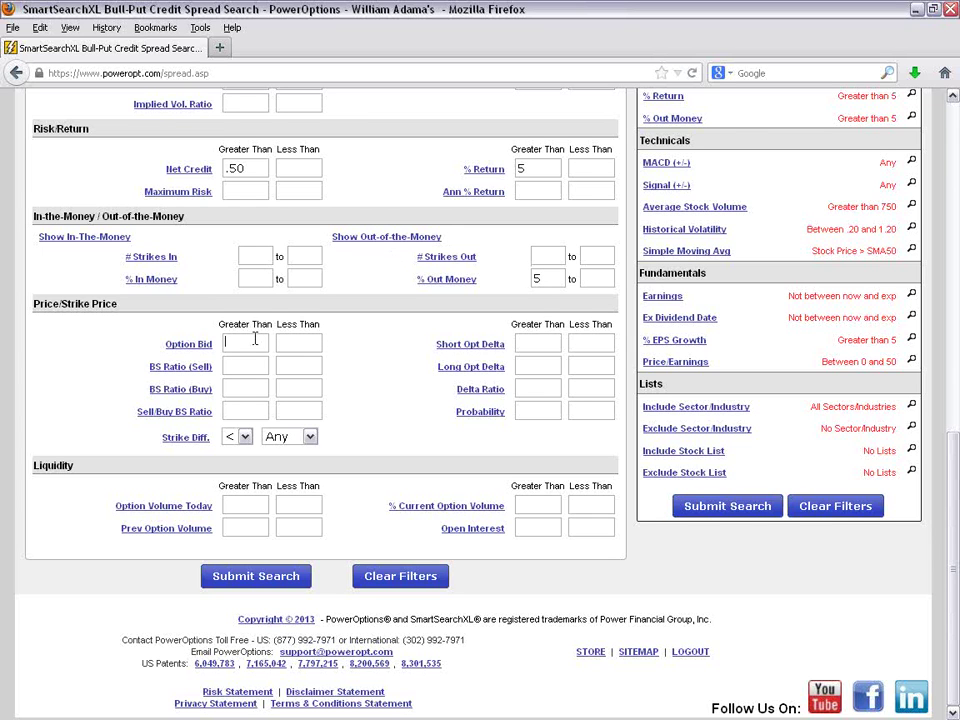
{"action": "left_click_drag", "start_coordinate": [259, 167], "coordinate": [218, 170]}
{"action": "left_click", "coordinate": [370, 373]}
{"action": "left_click", "coordinate": [544, 409]}
{"action": "type", "text": "75"}
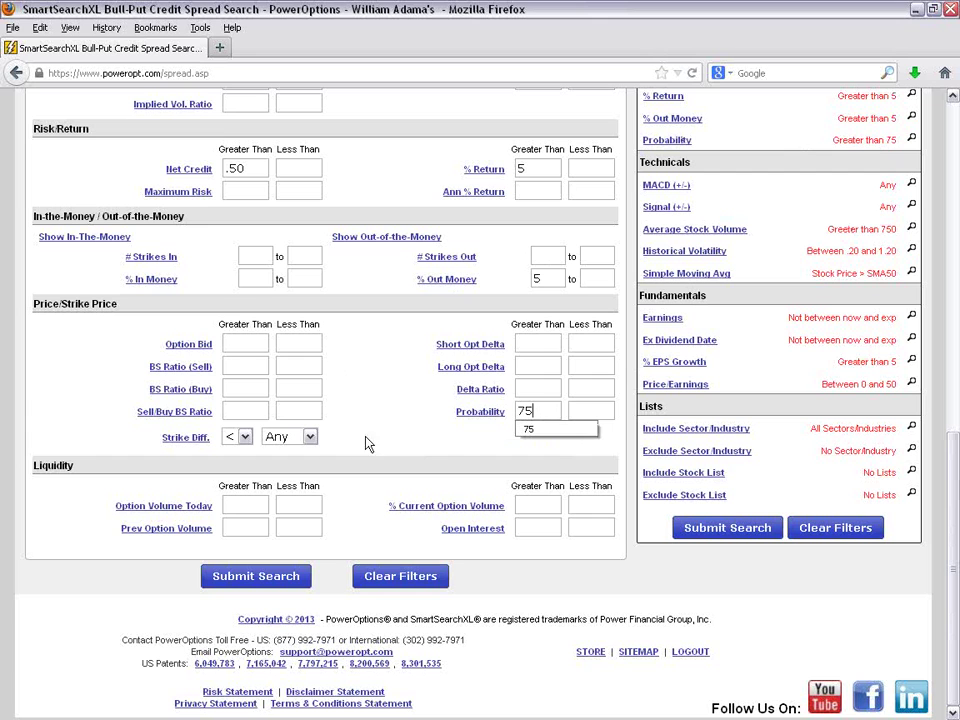
{"action": "left_click", "coordinate": [437, 447]}
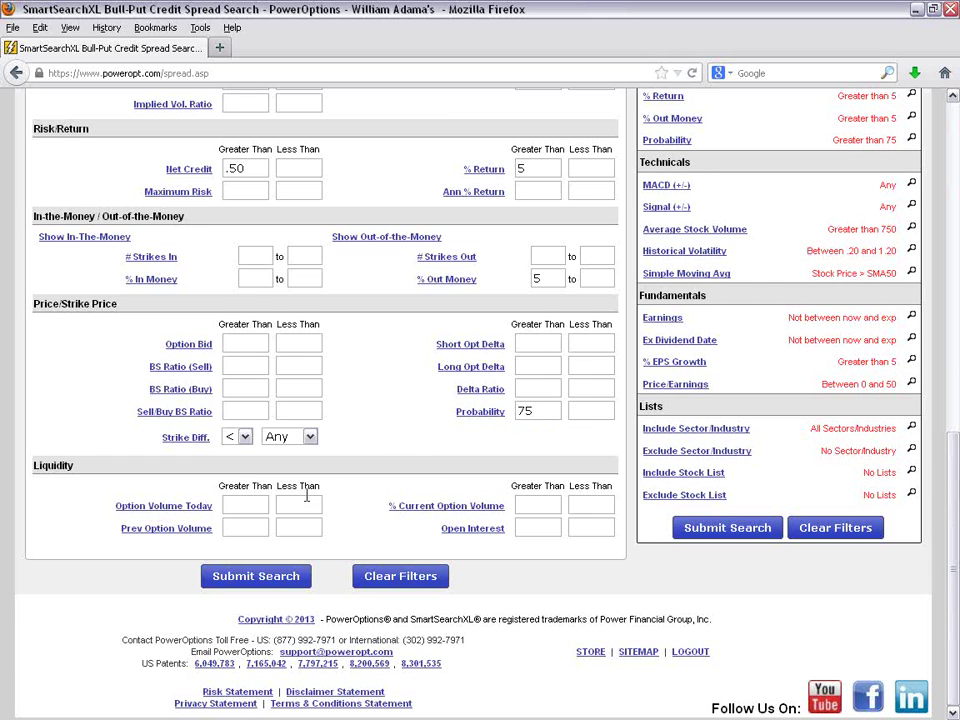
Step: Limit the Strike Difference to less than or equal to 5.00
{"action": "left_click", "coordinate": [243, 438]}
{"action": "left_click", "coordinate": [230, 496]}
{"action": "left_click", "coordinate": [289, 437]}
{"action": "left_click", "coordinate": [290, 510]}
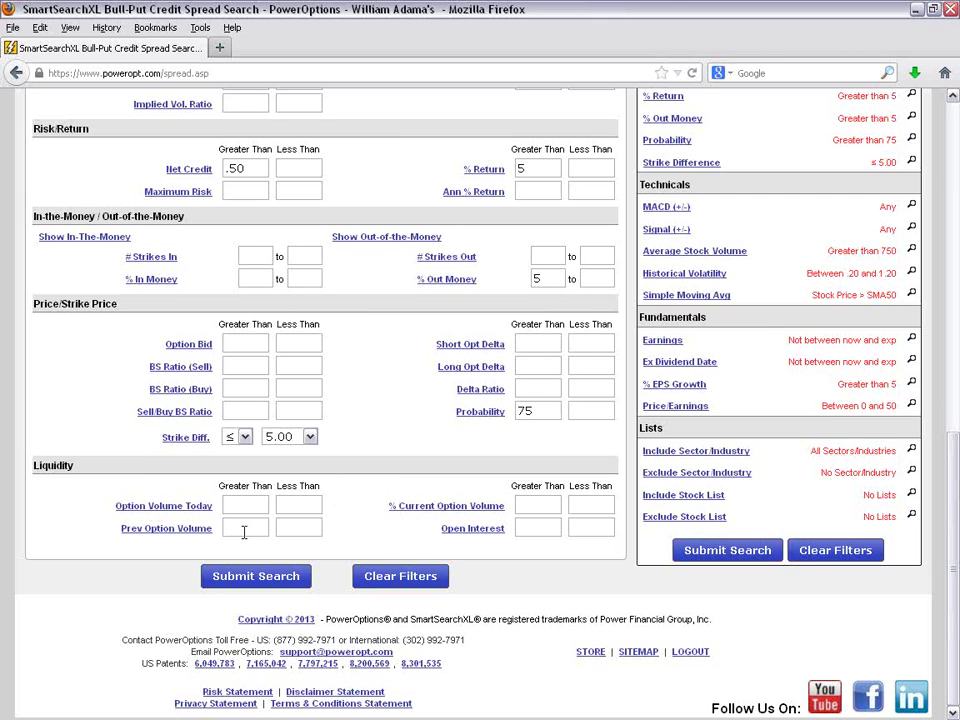
Step: In the Liquidity filters, set Option Volume Today to greater than 25 and Open Interest to greater than 50
{"action": "left_click", "coordinate": [230, 505]}
{"action": "type", "text": "25"}
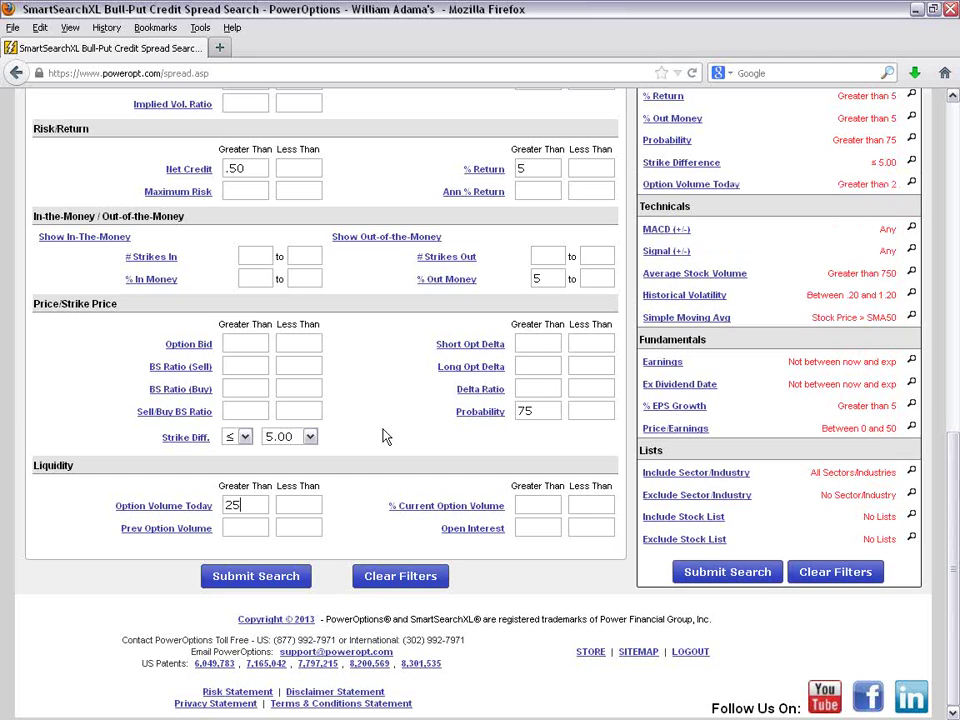
{"action": "left_click", "coordinate": [525, 505]}
{"action": "left_click", "coordinate": [527, 531]}
{"action": "type", "text": "50"}
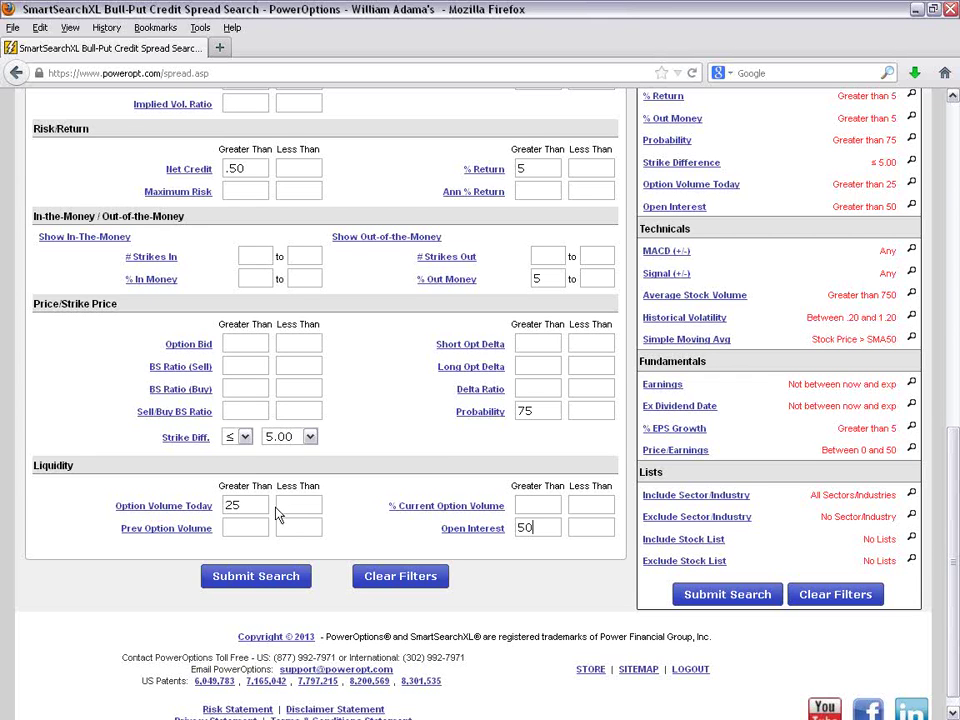
{"action": "double_click", "coordinate": [238, 505]}
{"action": "left_click", "coordinate": [252, 512]}
Step: Check the complete list of active filters and submit the Bull-Put Credit search
{"action": "scroll", "coordinate": [656, 285], "scroll_direction": "up", "scroll_amount": 2}
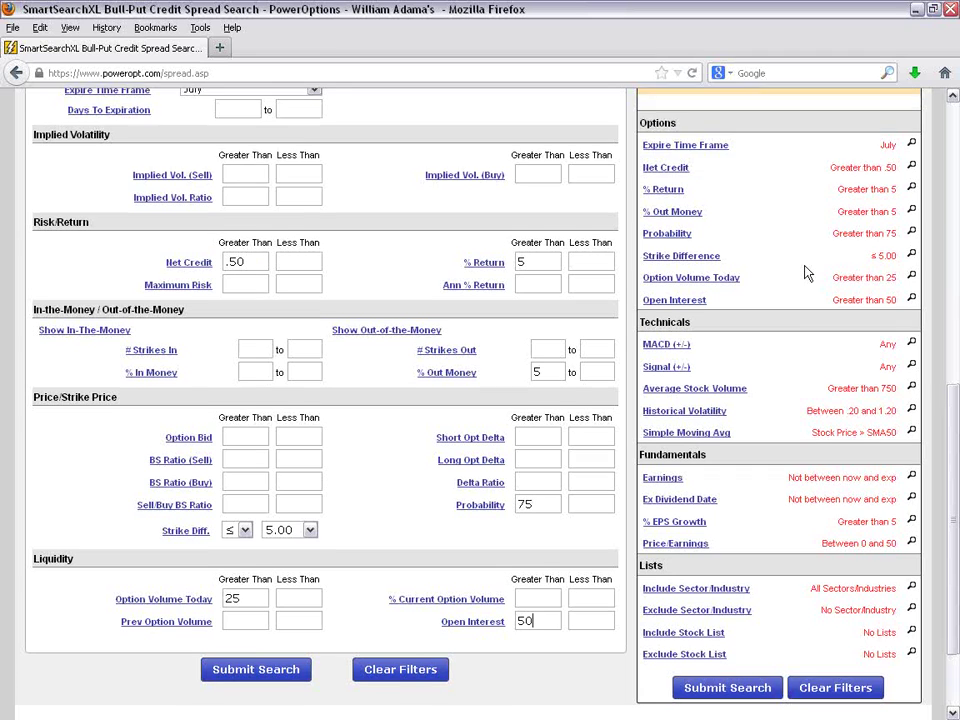
{"action": "scroll", "coordinate": [746, 272], "scroll_direction": "down", "scroll_amount": 2}
{"action": "left_click", "coordinate": [729, 596]}
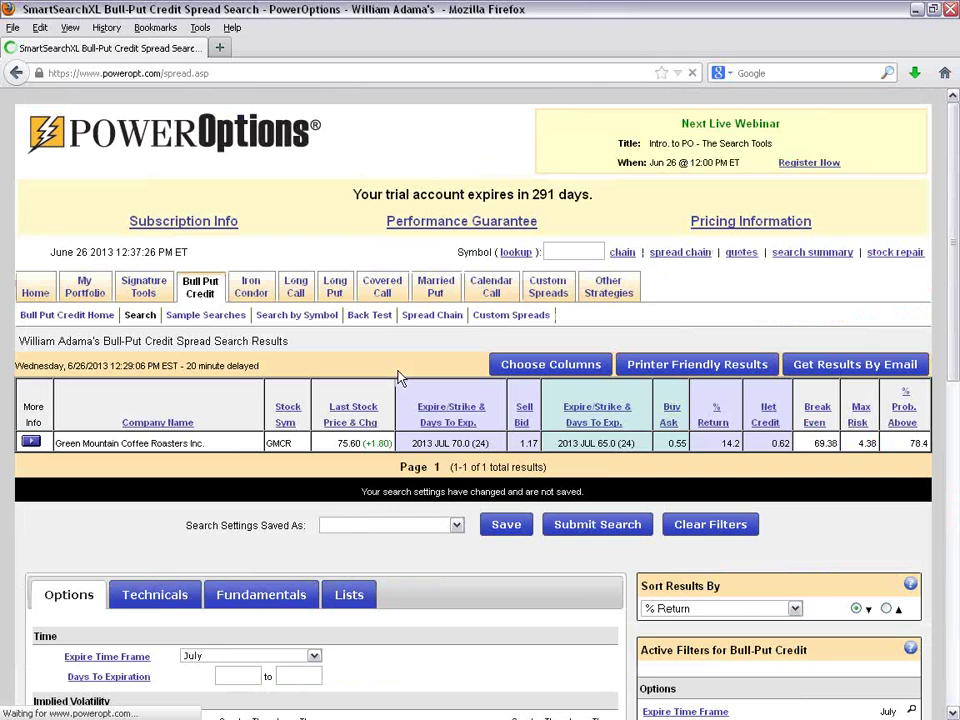
{"action": "scroll", "coordinate": [393, 376], "scroll_direction": "down", "scroll_amount": 2}
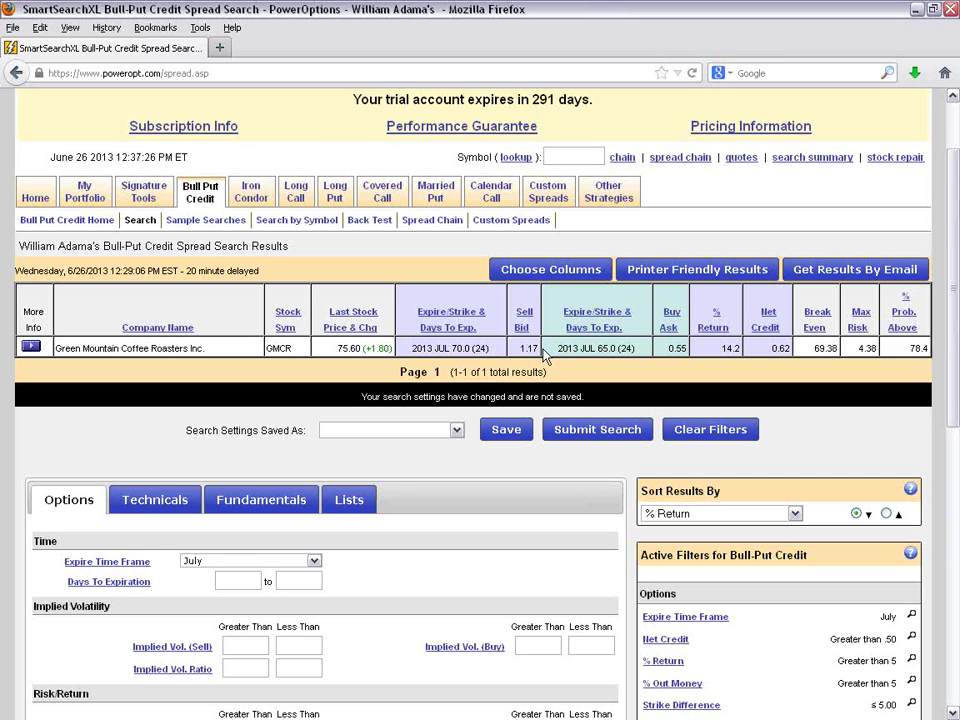
Step: Remove the Earnings Date filter "Not between now and expiration" and submit the search again
{"action": "scroll", "coordinate": [545, 357], "scroll_direction": "down", "scroll_amount": 5}
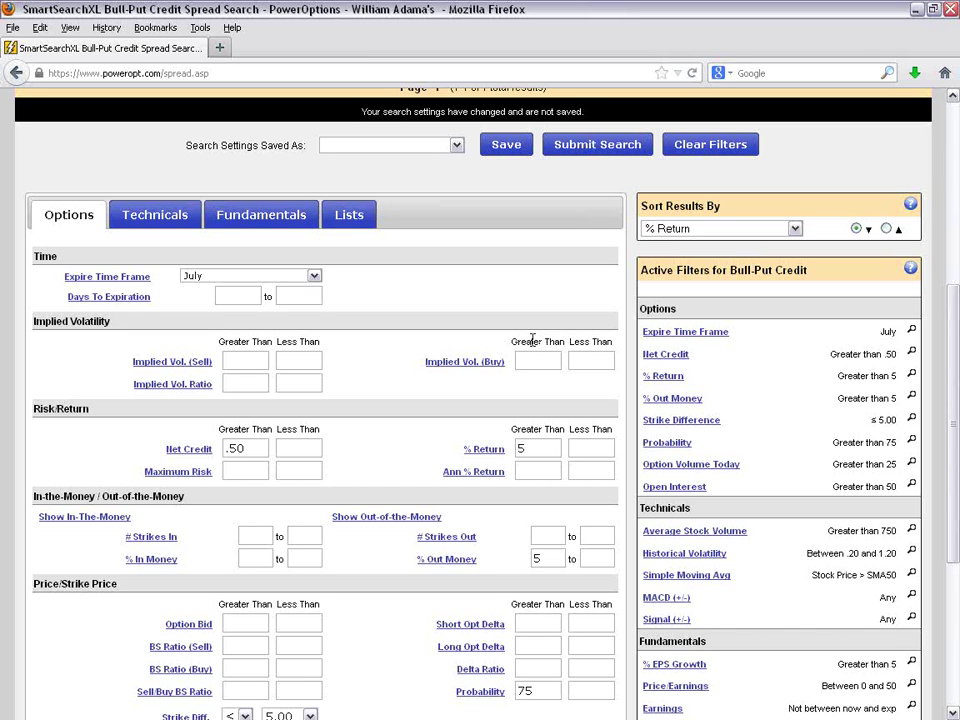
{"action": "scroll", "coordinate": [506, 328], "scroll_direction": "up", "scroll_amount": 2}
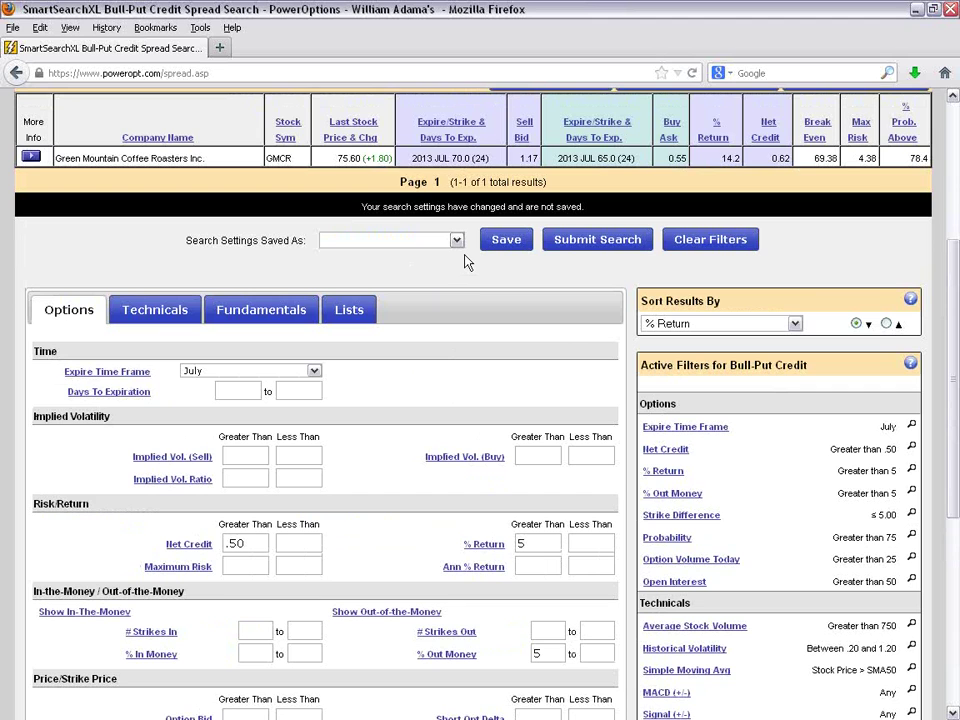
{"action": "scroll", "coordinate": [464, 261], "scroll_direction": "down", "scroll_amount": 4}
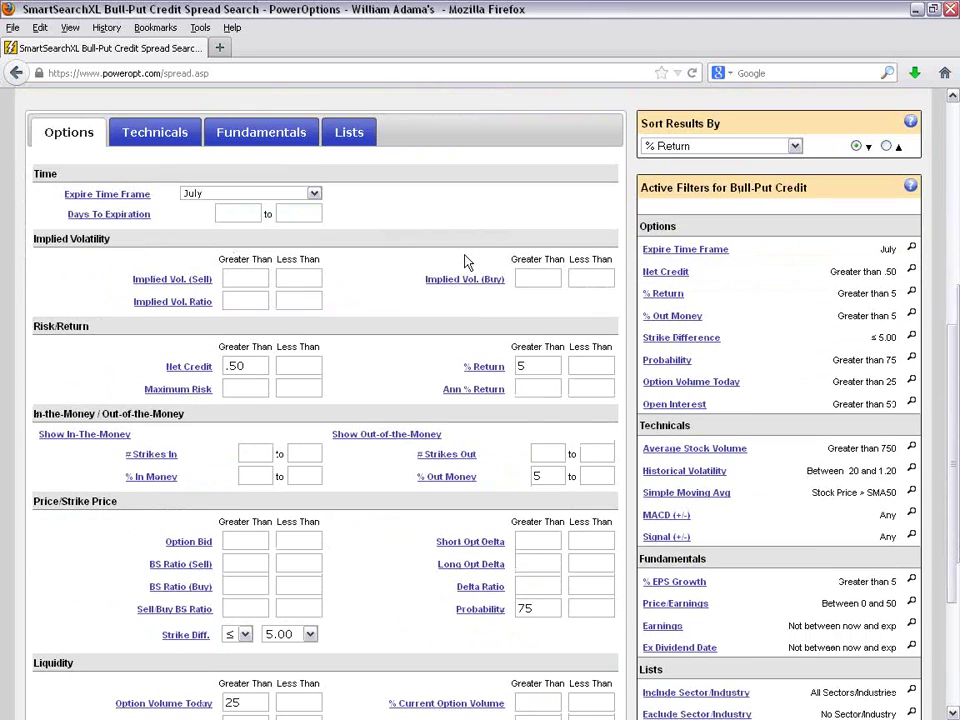
{"action": "scroll", "coordinate": [464, 261], "scroll_direction": "down", "scroll_amount": 2}
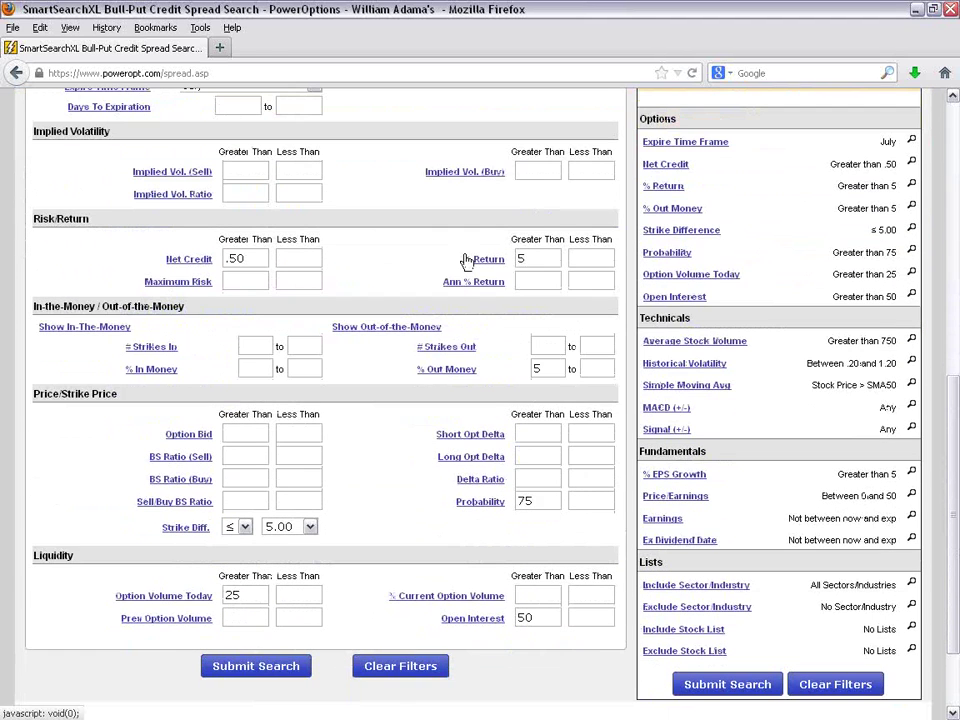
{"action": "left_click", "coordinate": [673, 275]}
{"action": "scroll", "coordinate": [668, 279], "scroll_direction": "down", "scroll_amount": 2}
{"action": "scroll", "coordinate": [668, 279], "scroll_direction": "down", "scroll_amount": 1}
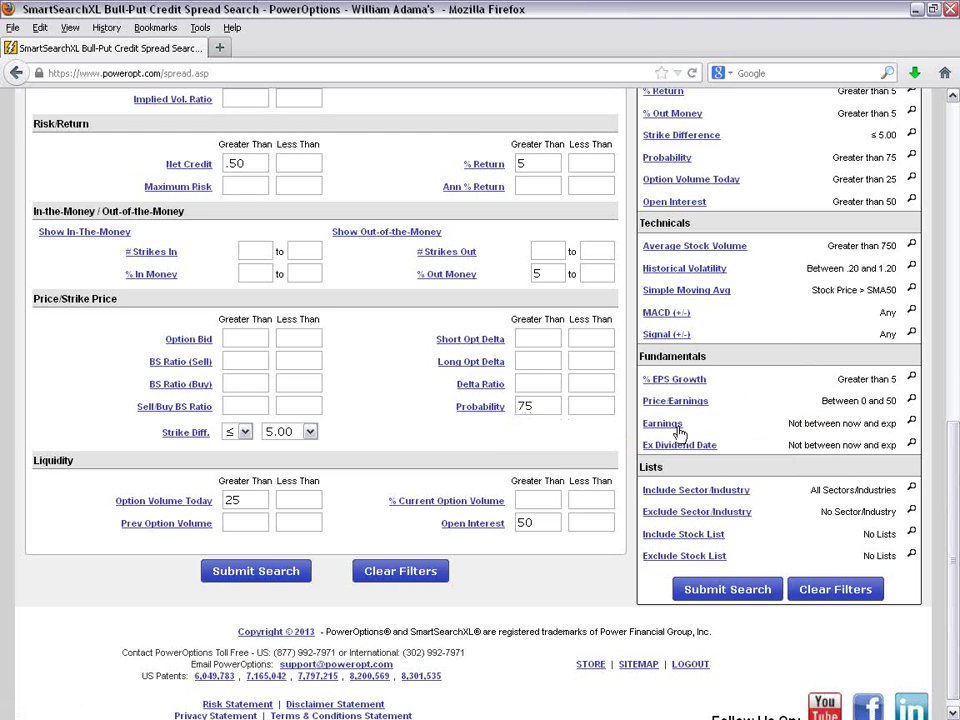
{"action": "left_click", "coordinate": [913, 424]}
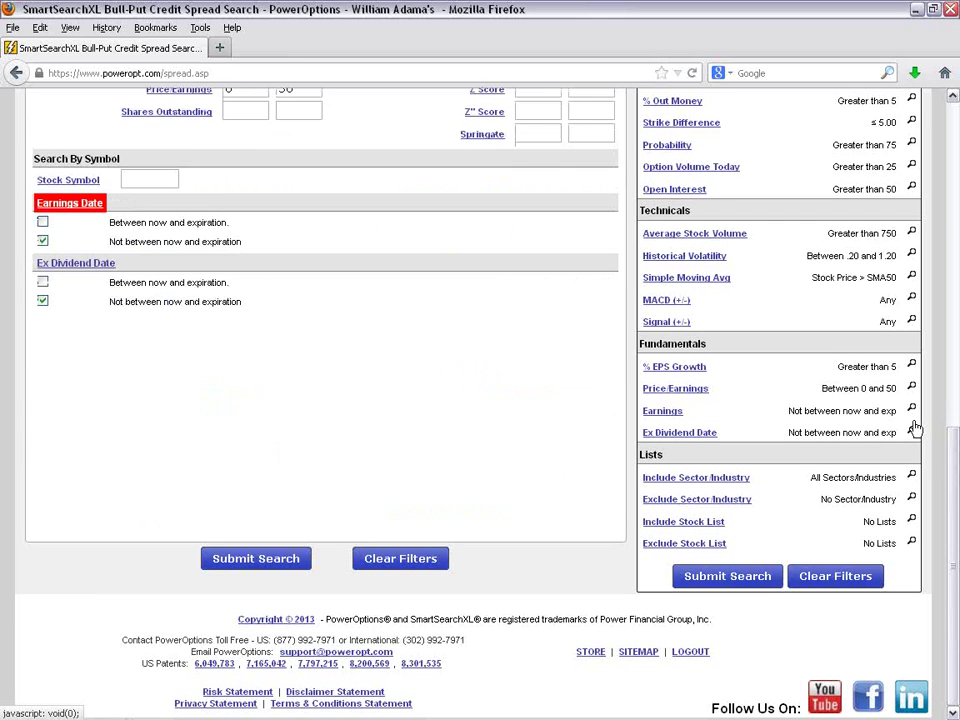
{"action": "left_click", "coordinate": [42, 241]}
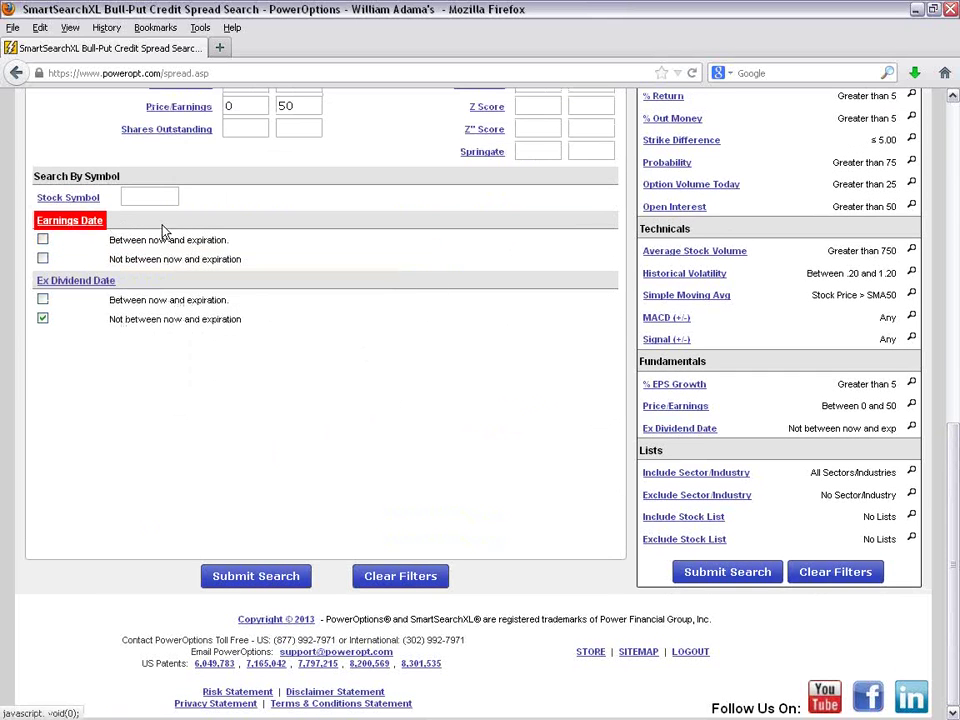
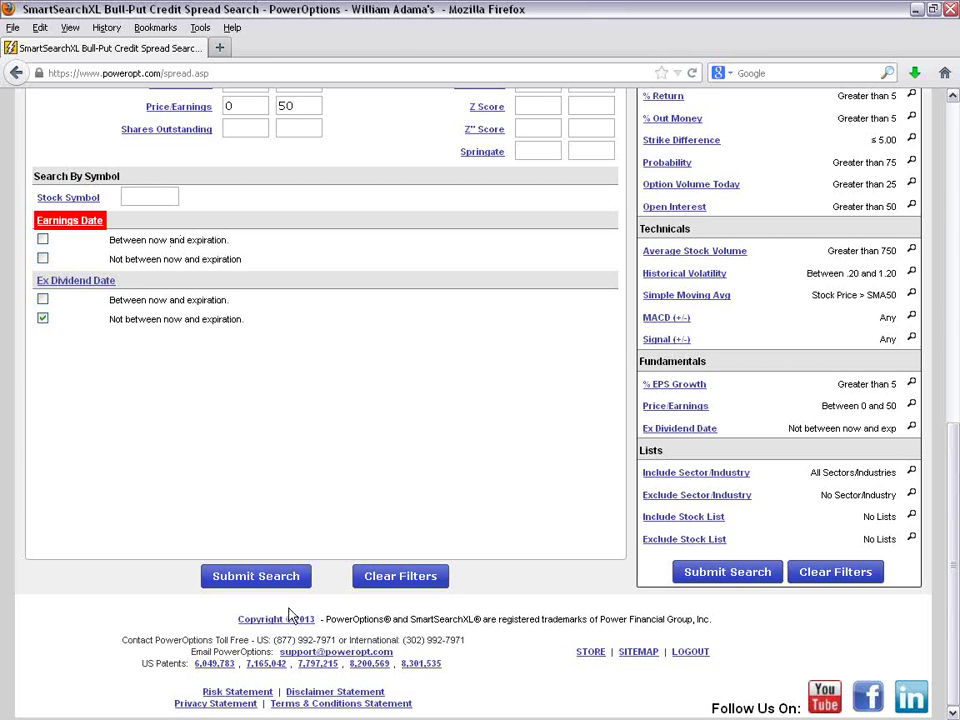
{"action": "left_click", "coordinate": [283, 578]}
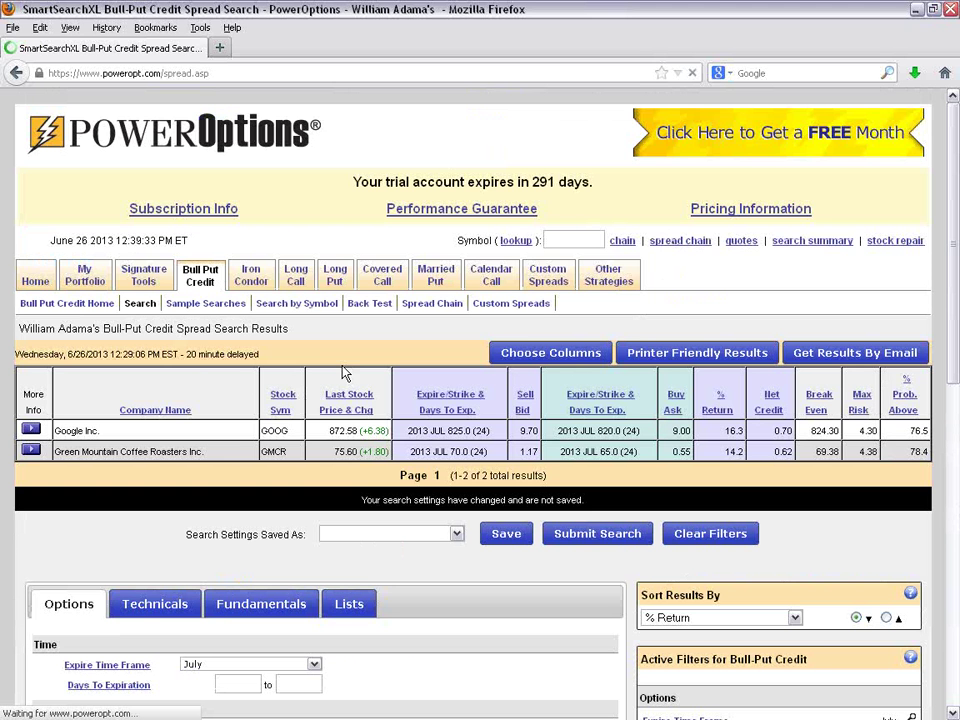
Step: Clear both limits of the Historical Volatility filter in the technical criteria and resubmit the search
{"action": "scroll", "coordinate": [340, 372], "scroll_direction": "down", "scroll_amount": 3}
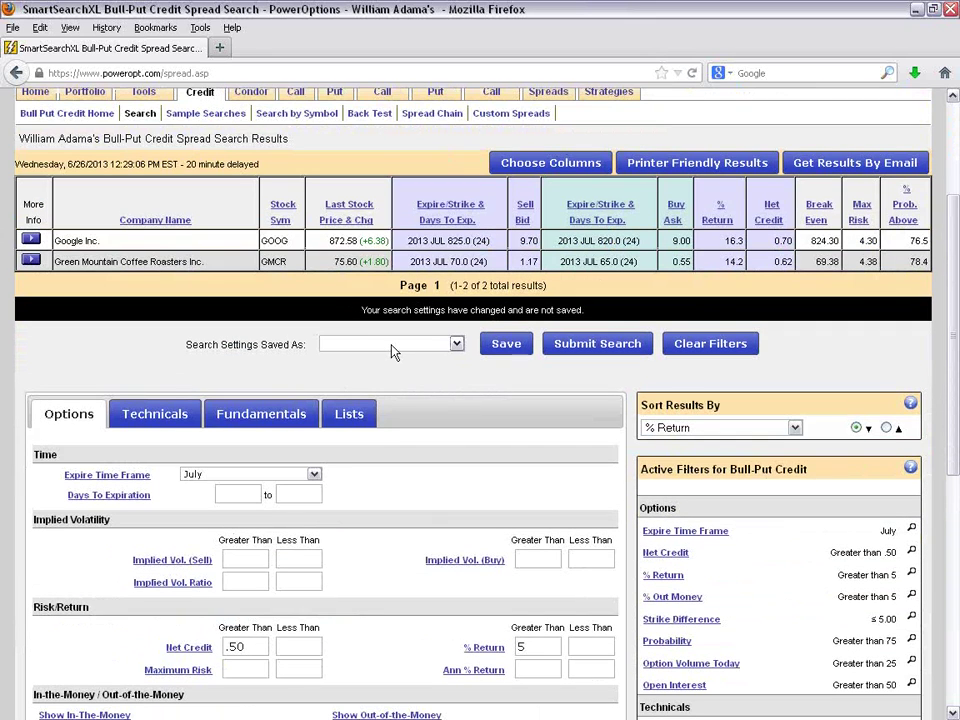
{"action": "scroll", "coordinate": [393, 352], "scroll_direction": "down", "scroll_amount": 2}
{"action": "scroll", "coordinate": [393, 352], "scroll_direction": "down", "scroll_amount": 1}
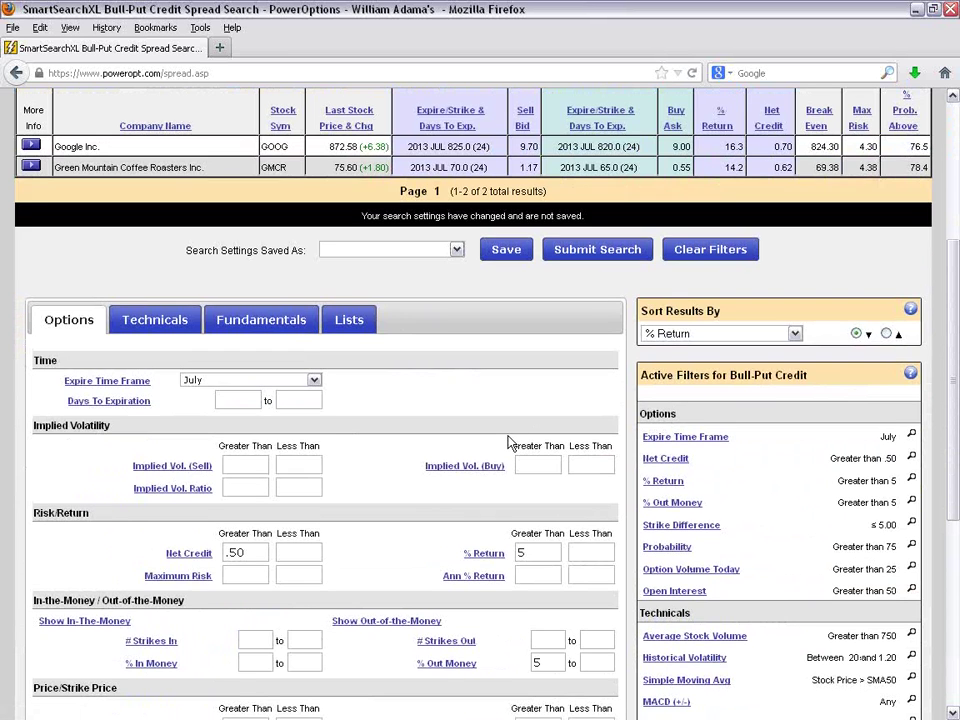
{"action": "scroll", "coordinate": [510, 449], "scroll_direction": "up", "scroll_amount": 3}
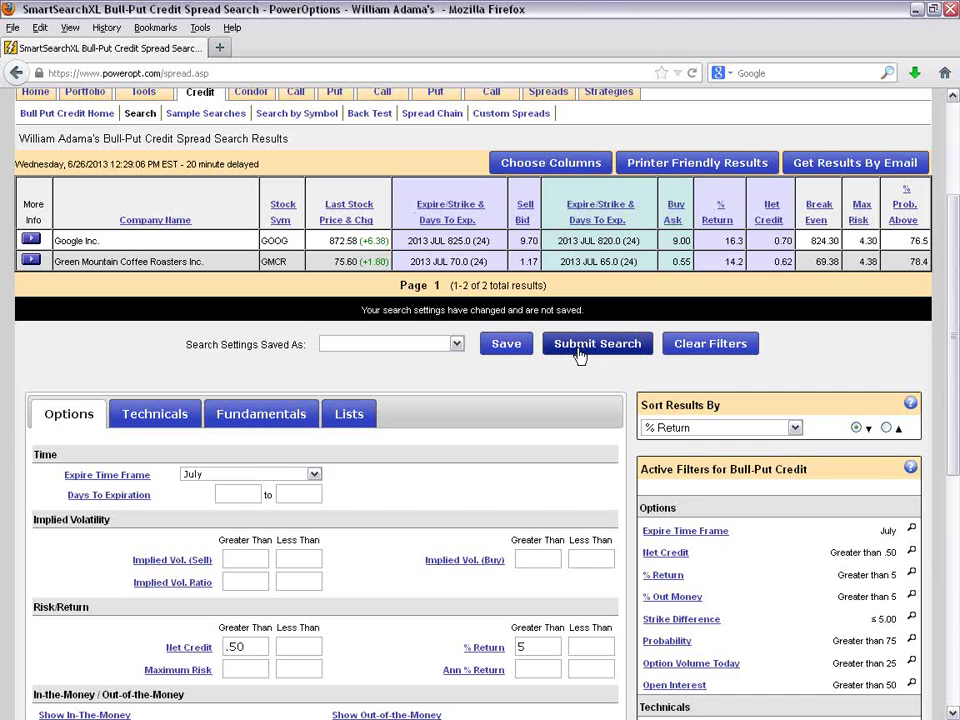
{"action": "scroll", "coordinate": [820, 445], "scroll_direction": "down", "scroll_amount": 5}
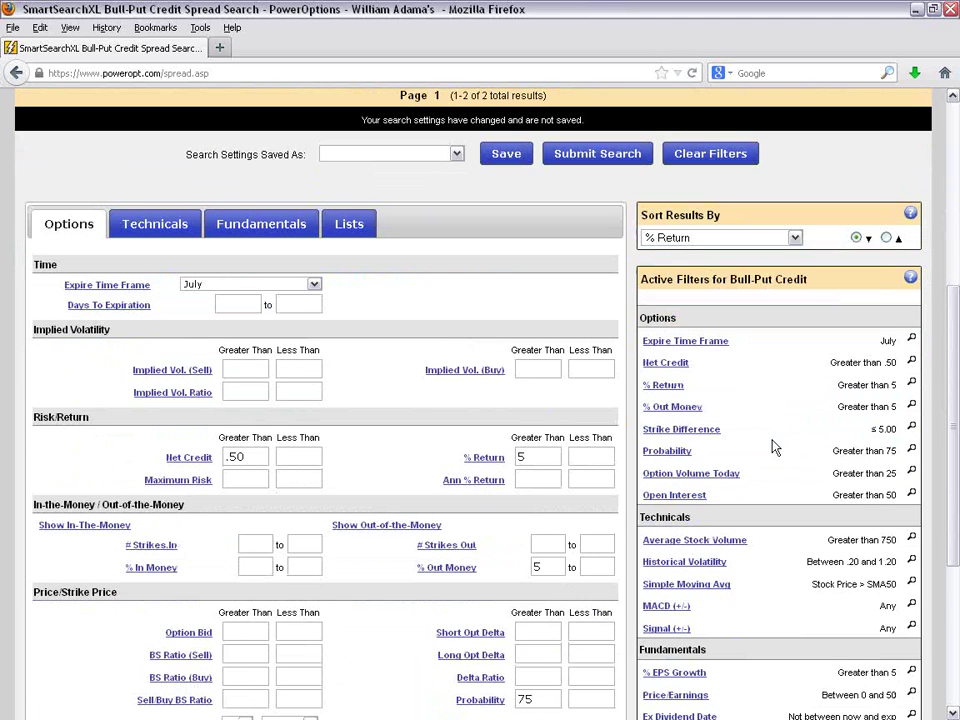
{"action": "scroll", "coordinate": [765, 447], "scroll_direction": "down", "scroll_amount": 2}
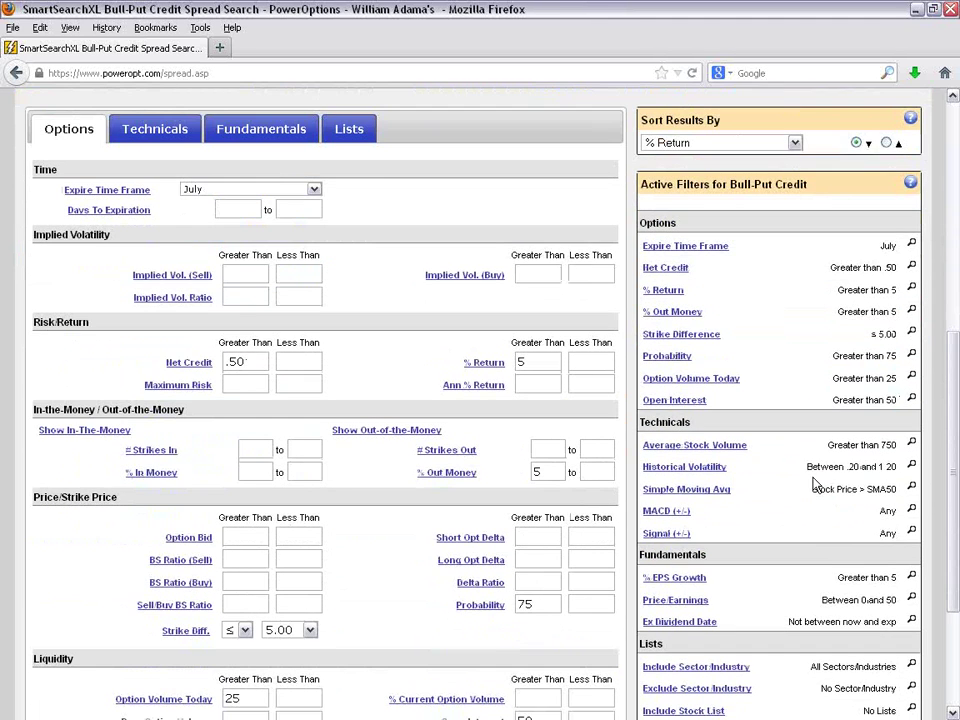
{"action": "left_click", "coordinate": [911, 467]}
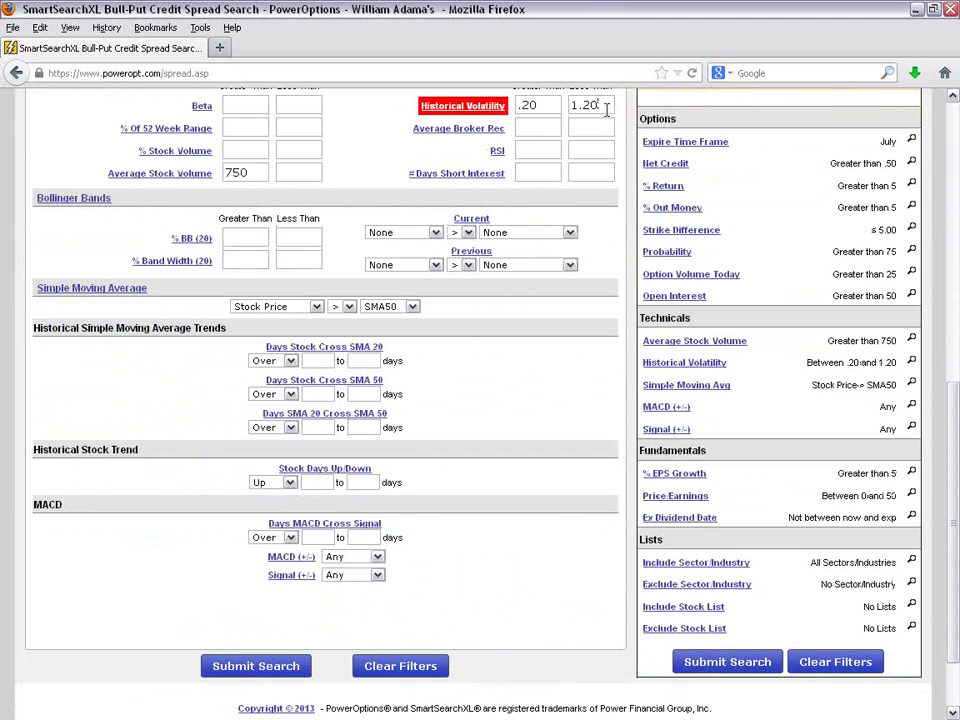
{"action": "left_click_drag", "start_coordinate": [606, 110], "coordinate": [546, 105]}
{"action": "key", "text": "BackSpace"}
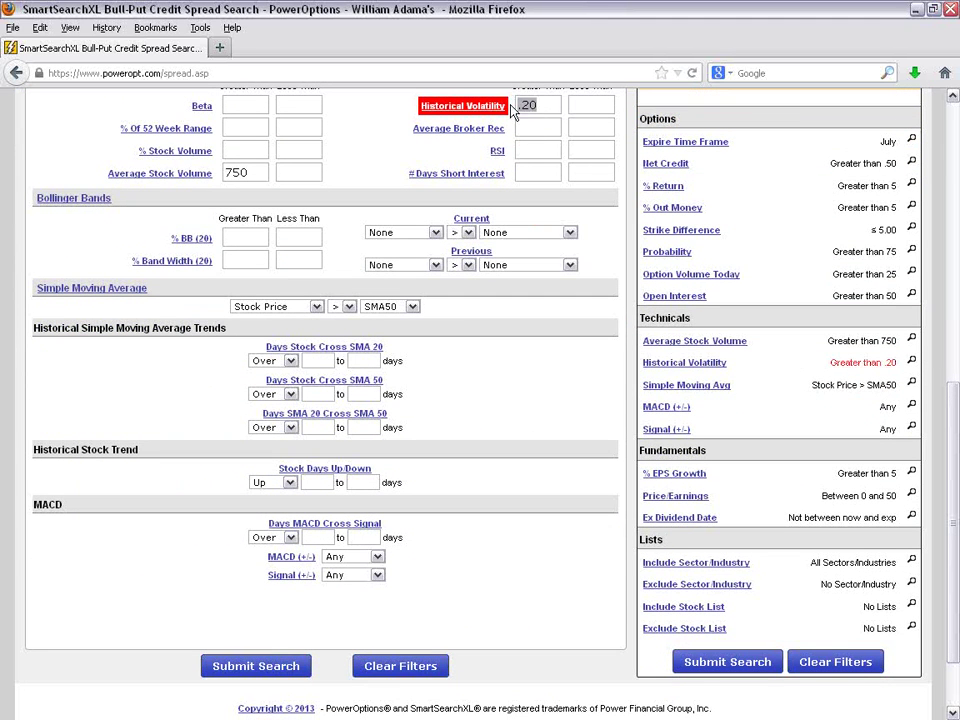
{"action": "key", "text": "BackSpace"}
{"action": "left_click", "coordinate": [727, 639]}
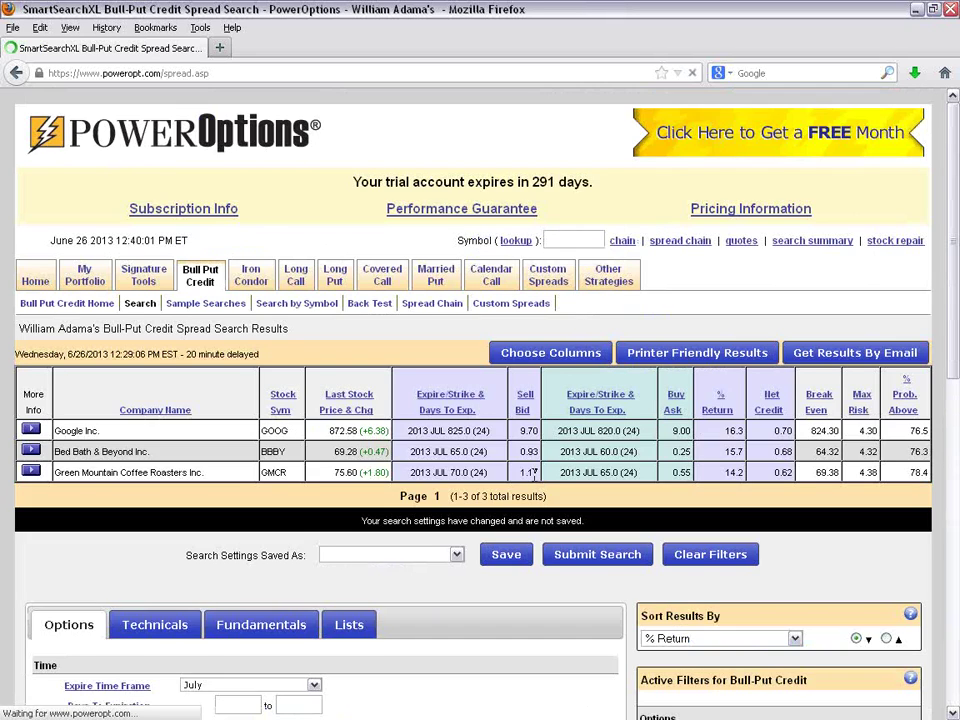
Step: Examine the updated spread results and highlight the BBBY stock symbol
{"action": "scroll", "coordinate": [535, 471], "scroll_direction": "down", "scroll_amount": 2}
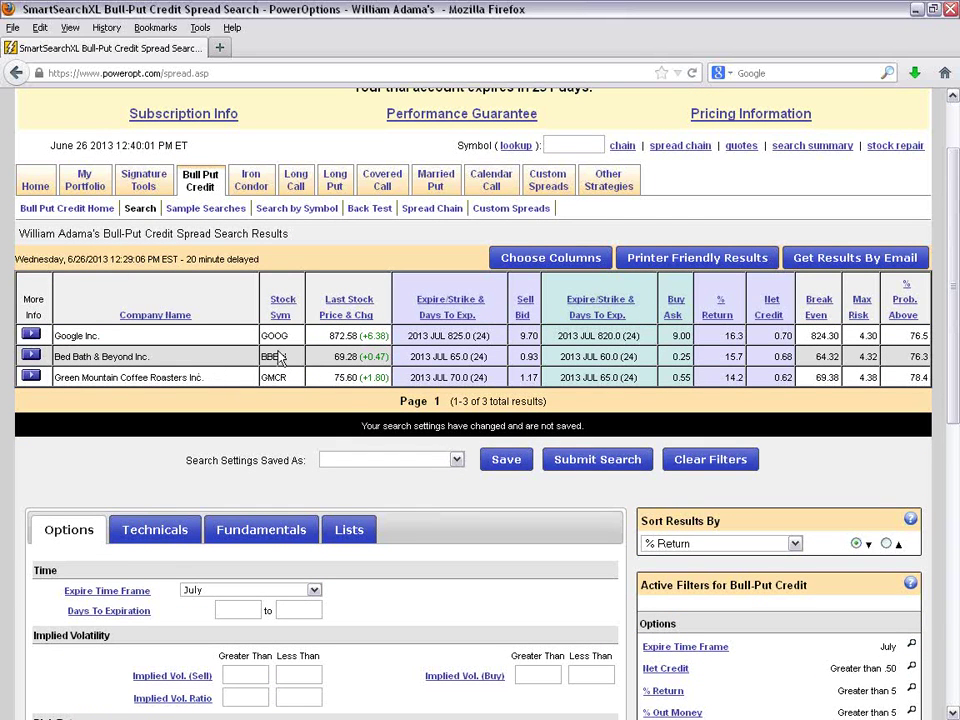
{"action": "double_click", "coordinate": [278, 357]}
{"action": "scroll", "coordinate": [491, 398], "scroll_direction": "down", "scroll_amount": 2}
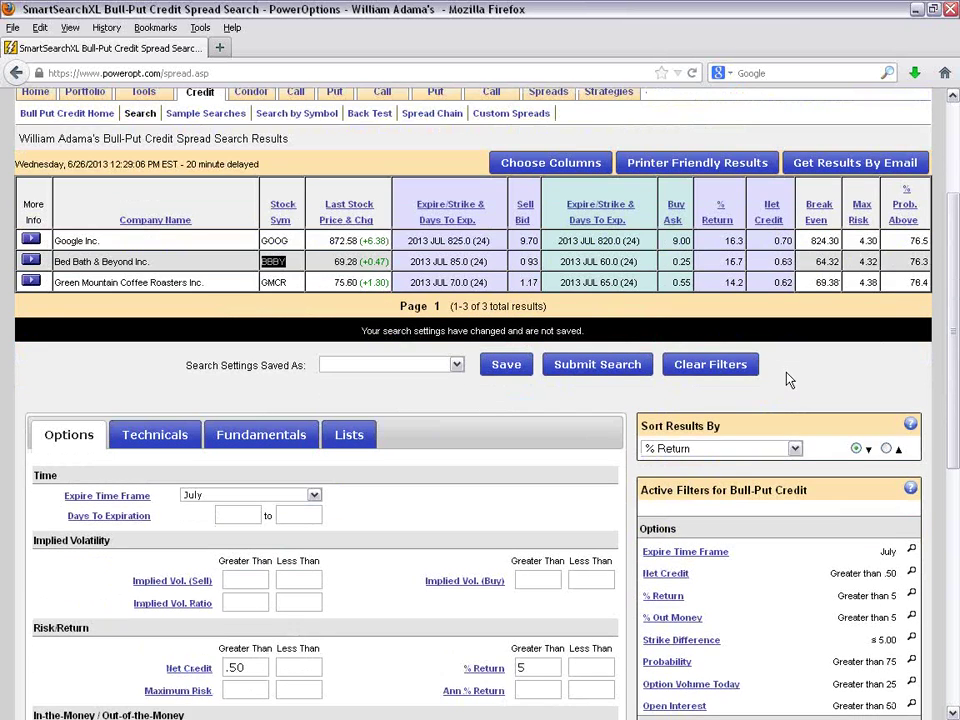
Step: Save the current search settings as "Bull Put Search" with the description "Seems restrictive, but really wasnt"
{"action": "scroll", "coordinate": [787, 379], "scroll_direction": "down", "scroll_amount": 2}
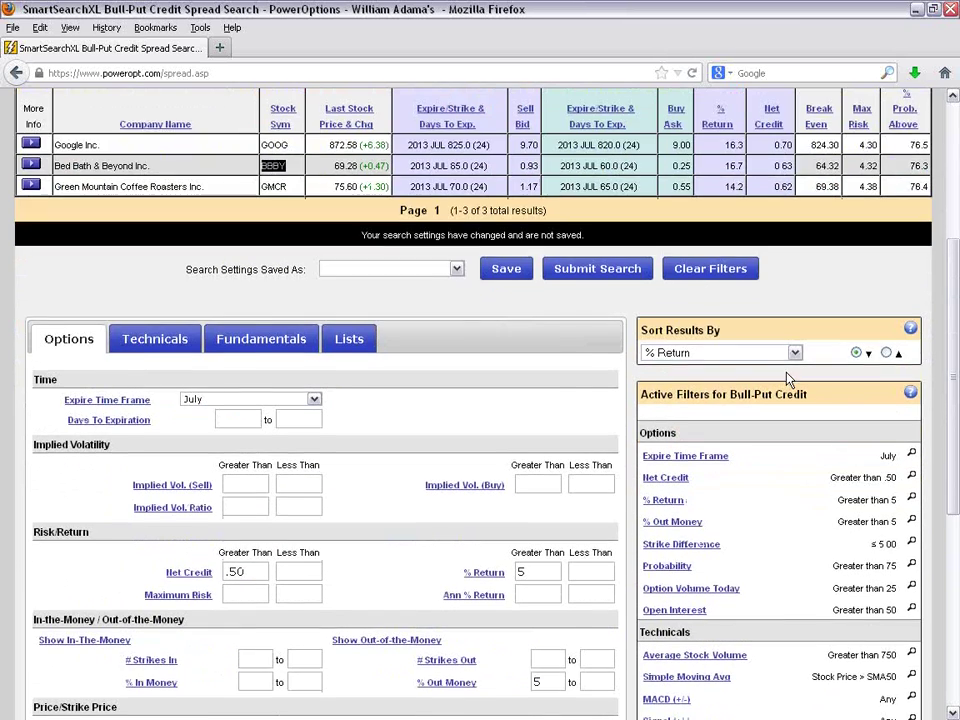
{"action": "scroll", "coordinate": [800, 384], "scroll_direction": "down", "scroll_amount": 2}
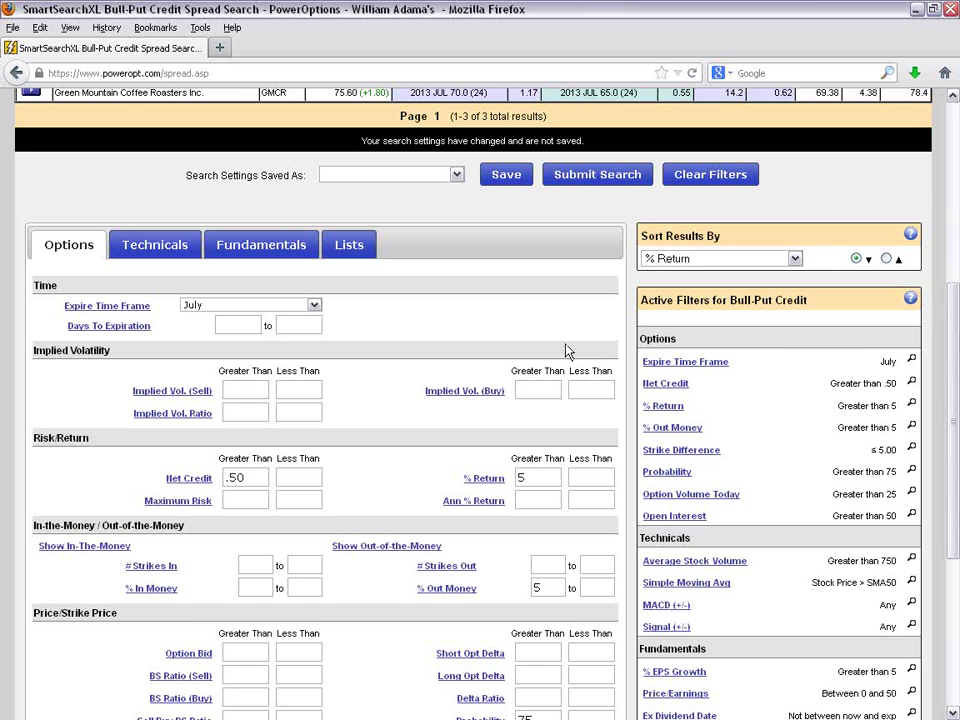
{"action": "scroll", "coordinate": [545, 340], "scroll_direction": "up", "scroll_amount": 2}
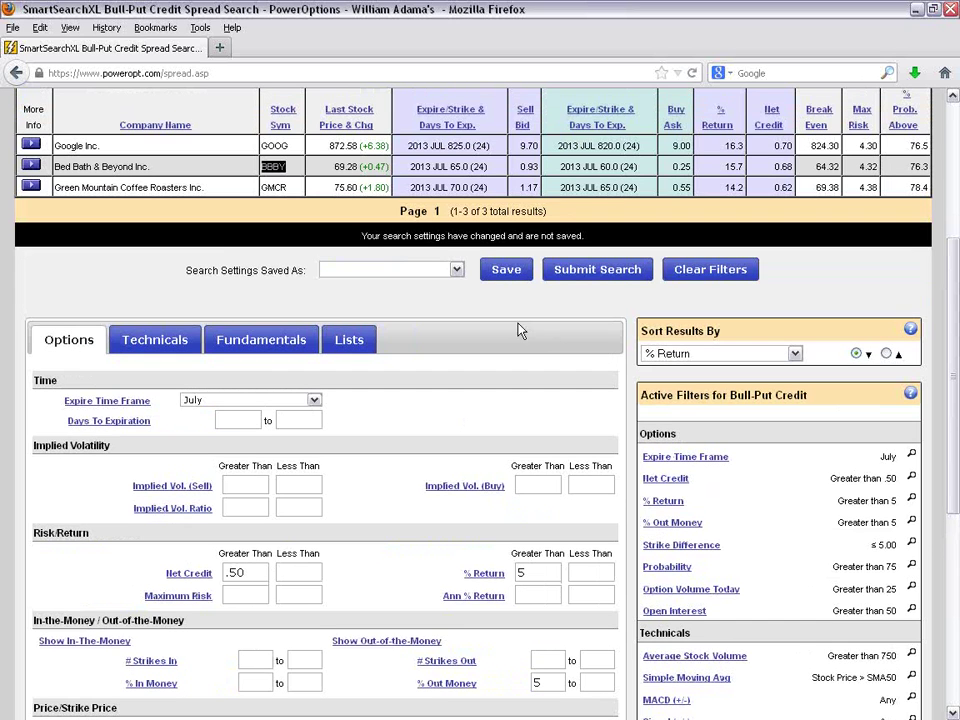
{"action": "left_click", "coordinate": [507, 272]}
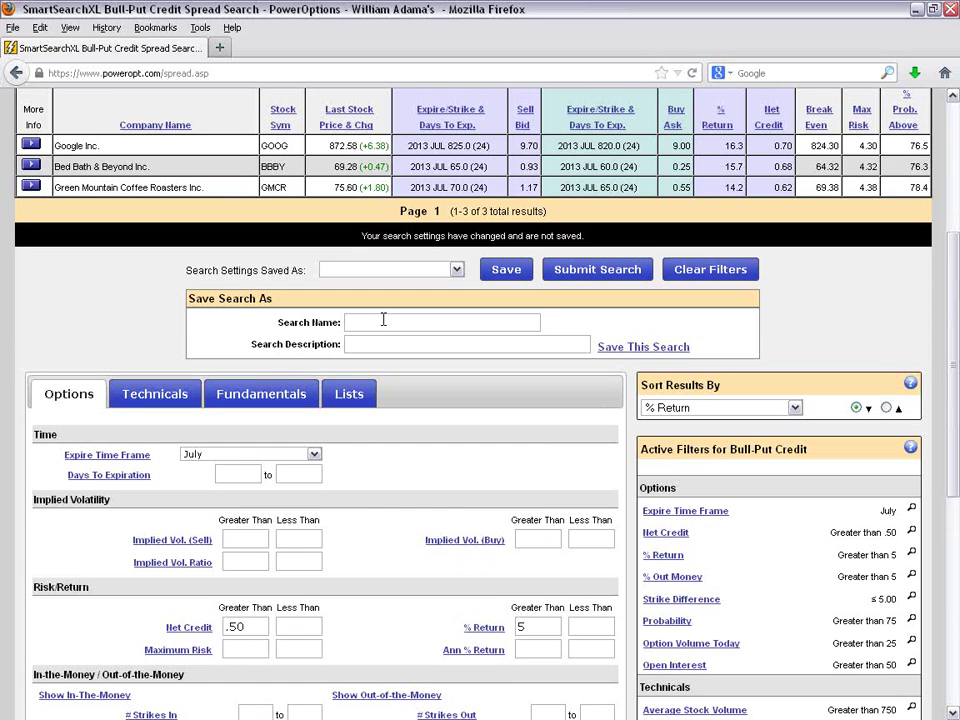
{"action": "type", "text": "Bul"}
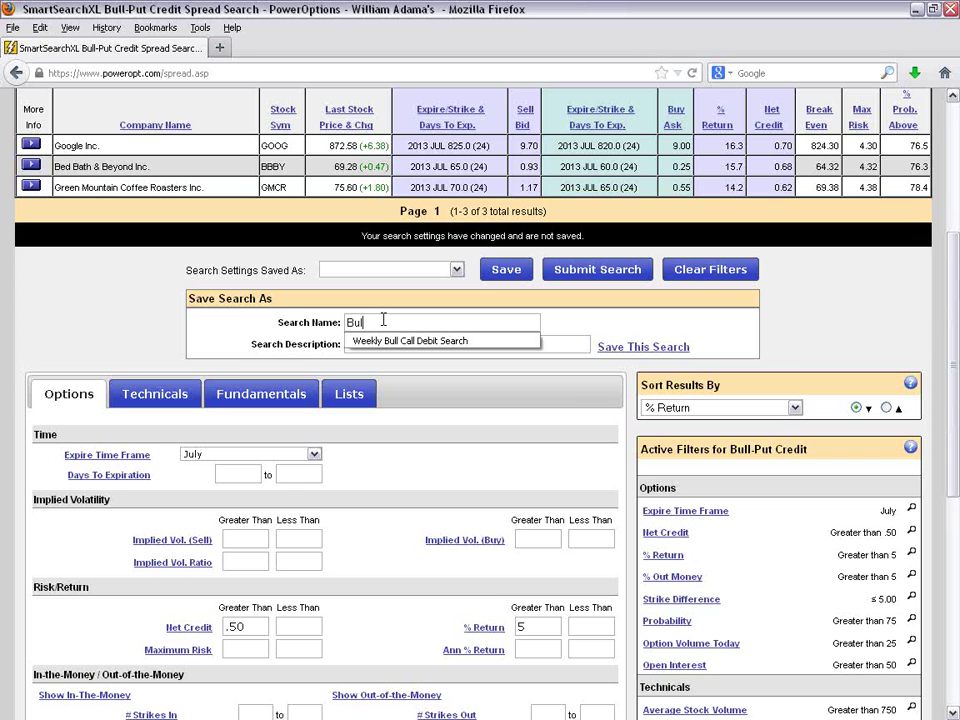
{"action": "type", "text": "l Put Search"}
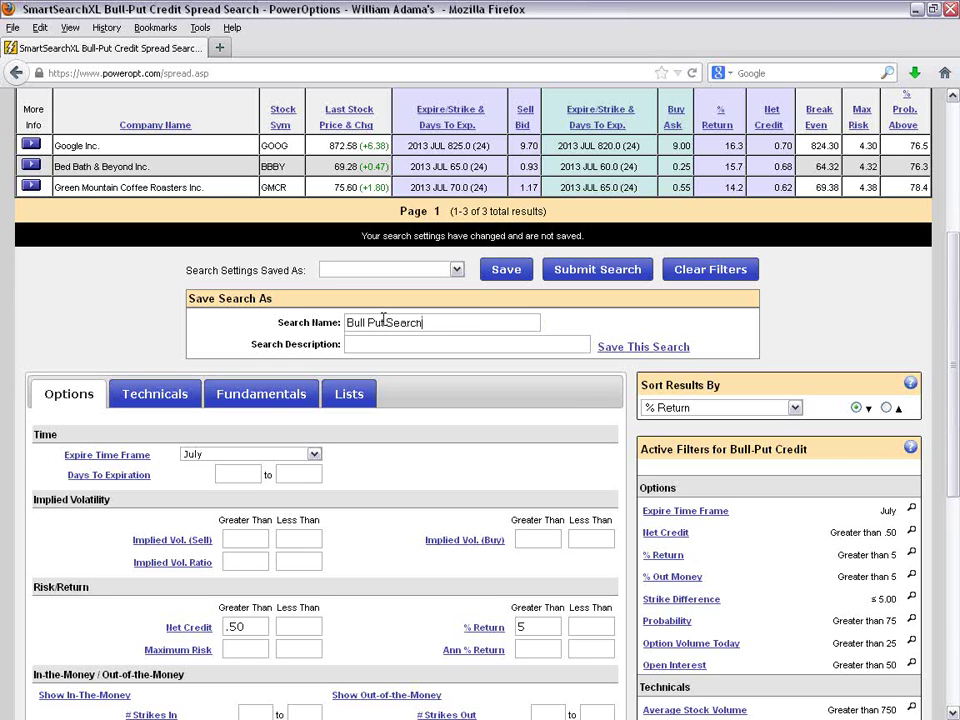
{"action": "left_click", "coordinate": [377, 343]}
{"action": "type", "text": "Seems restrictive"}
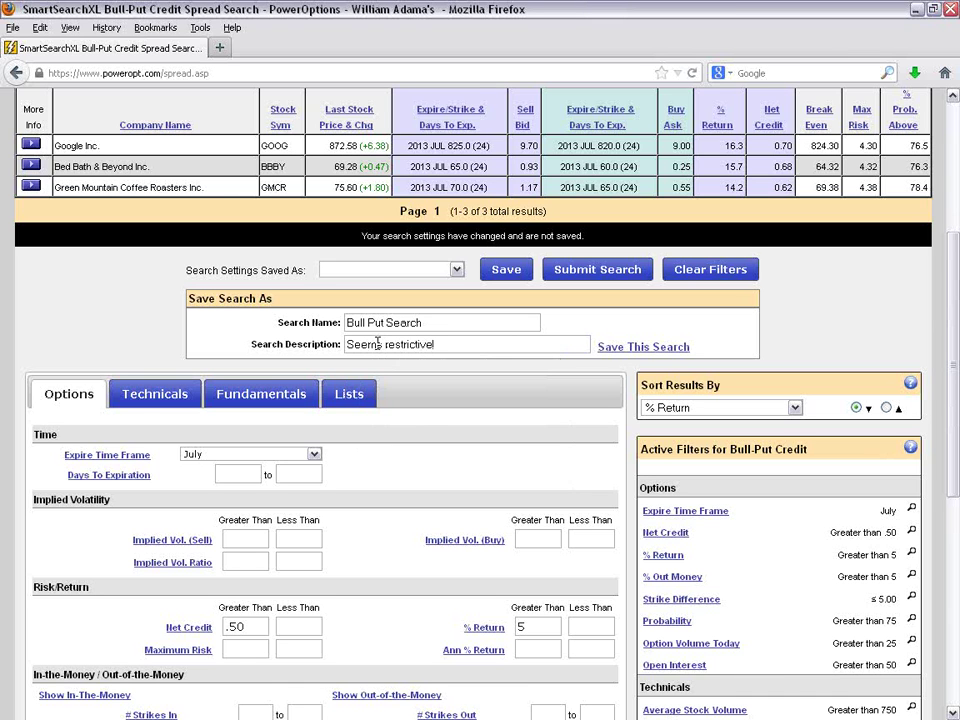
{"action": "type", "text": ", but really wasn't"}
{"action": "left_click", "coordinate": [636, 350]}
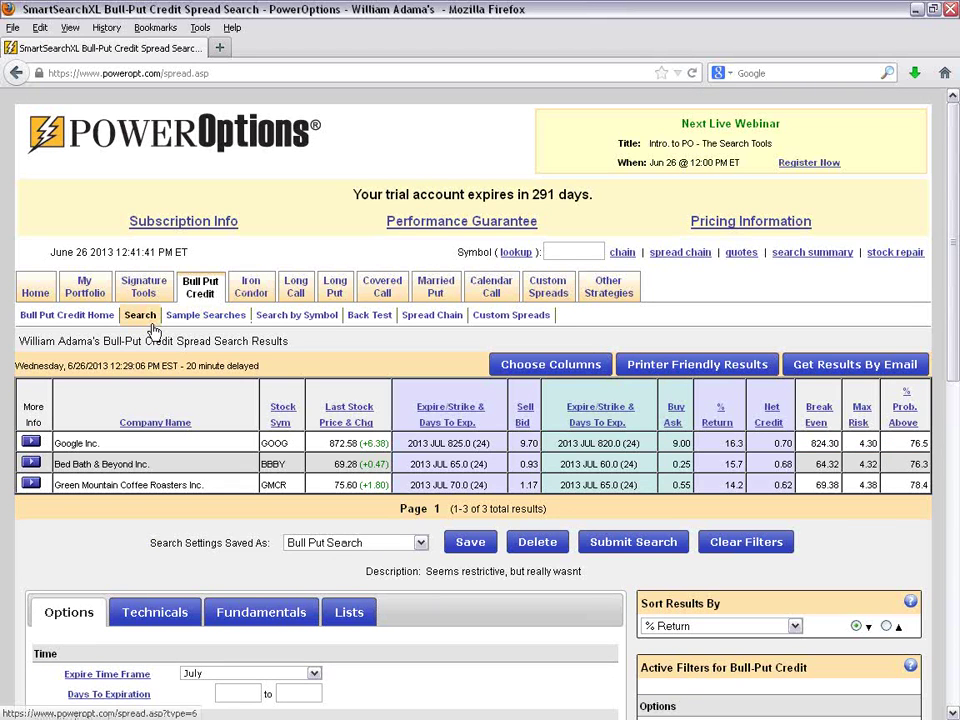
Step: Remove the Simple Moving Avg filter by setting both of its comparison values to None, and submit the search again
{"action": "scroll", "coordinate": [324, 397], "scroll_direction": "down", "scroll_amount": 3}
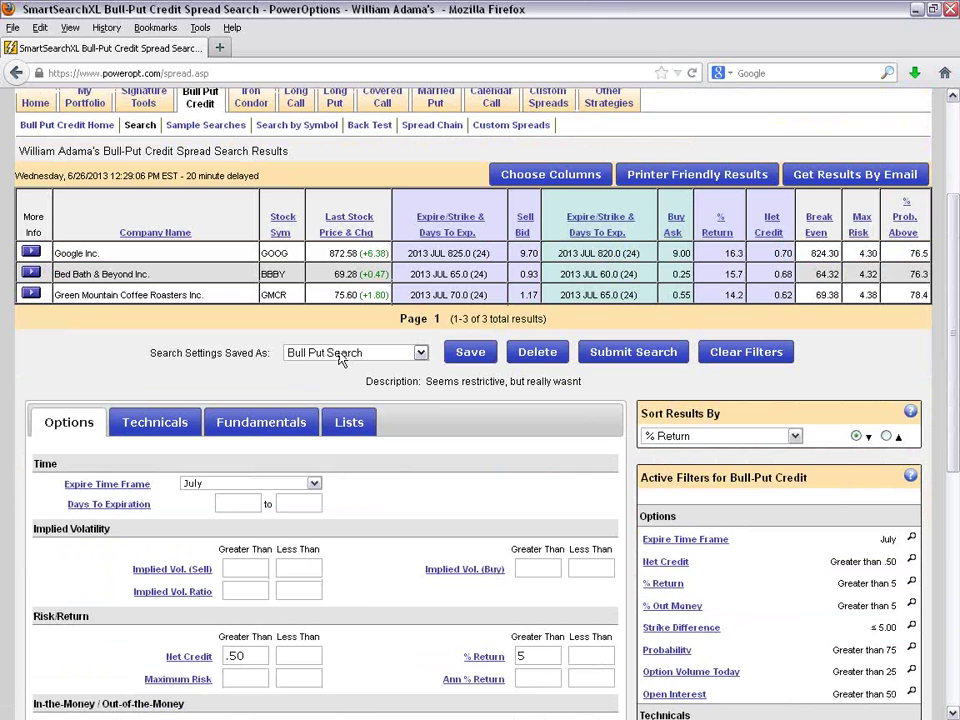
{"action": "scroll", "coordinate": [340, 360], "scroll_direction": "down", "scroll_amount": 6}
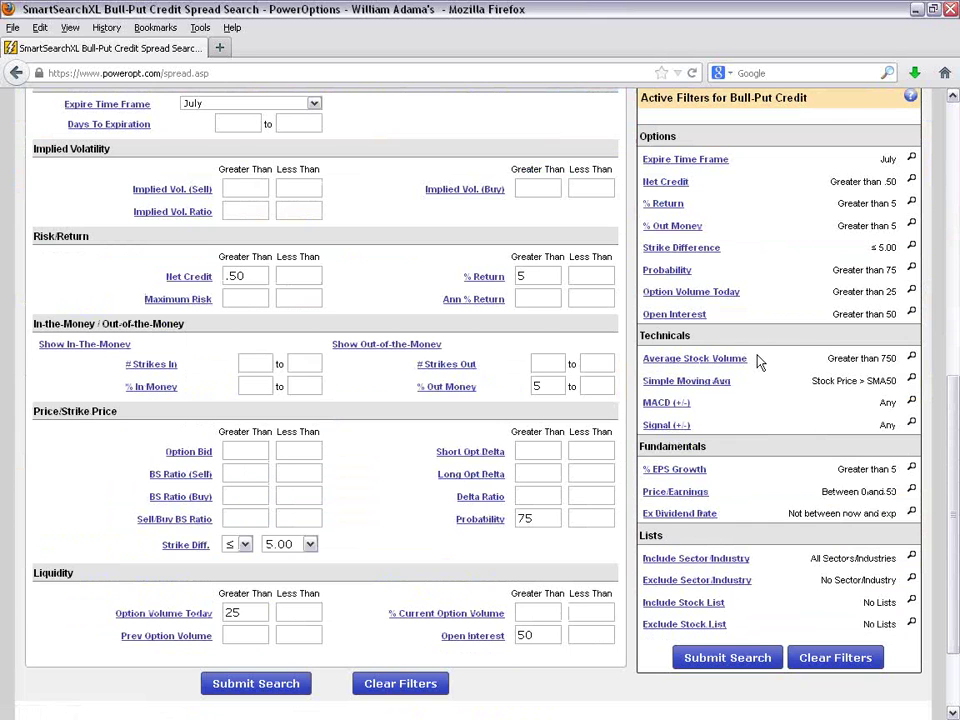
{"action": "mouse_move", "coordinate": [811, 398]}
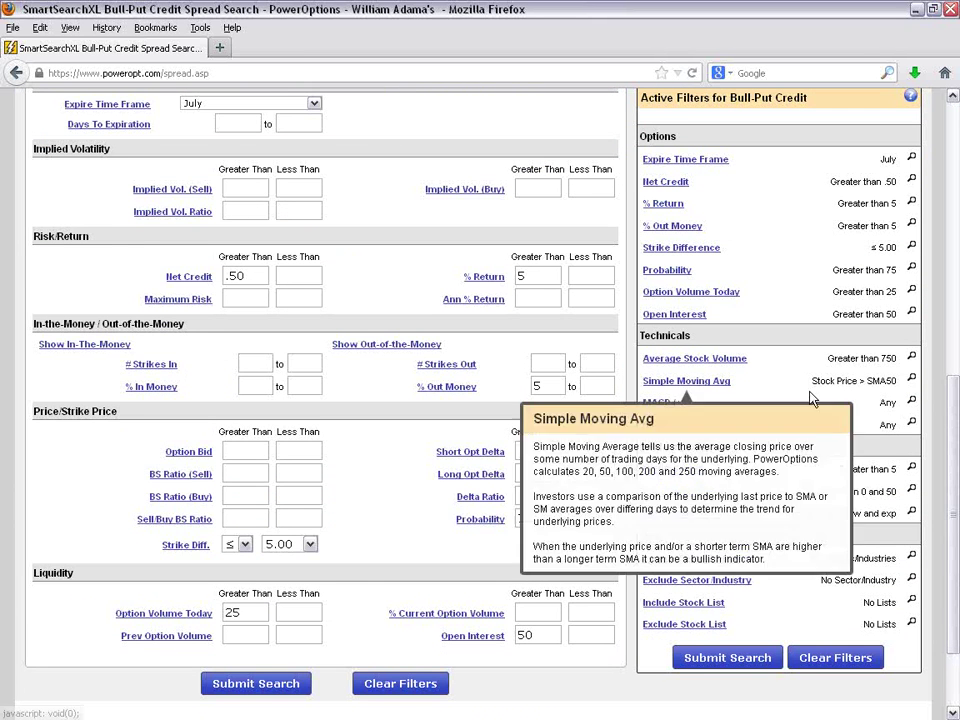
{"action": "left_click", "coordinate": [911, 381]}
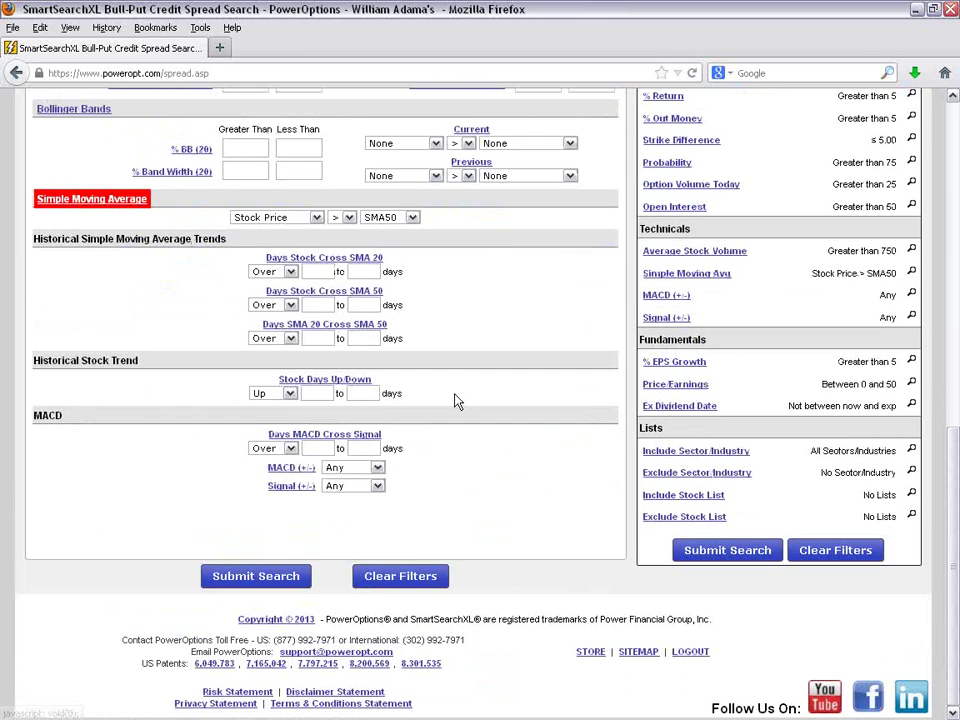
{"action": "left_click", "coordinate": [316, 218]}
{"action": "left_click", "coordinate": [340, 240]}
{"action": "left_click", "coordinate": [405, 217]}
{"action": "left_click", "coordinate": [385, 226]}
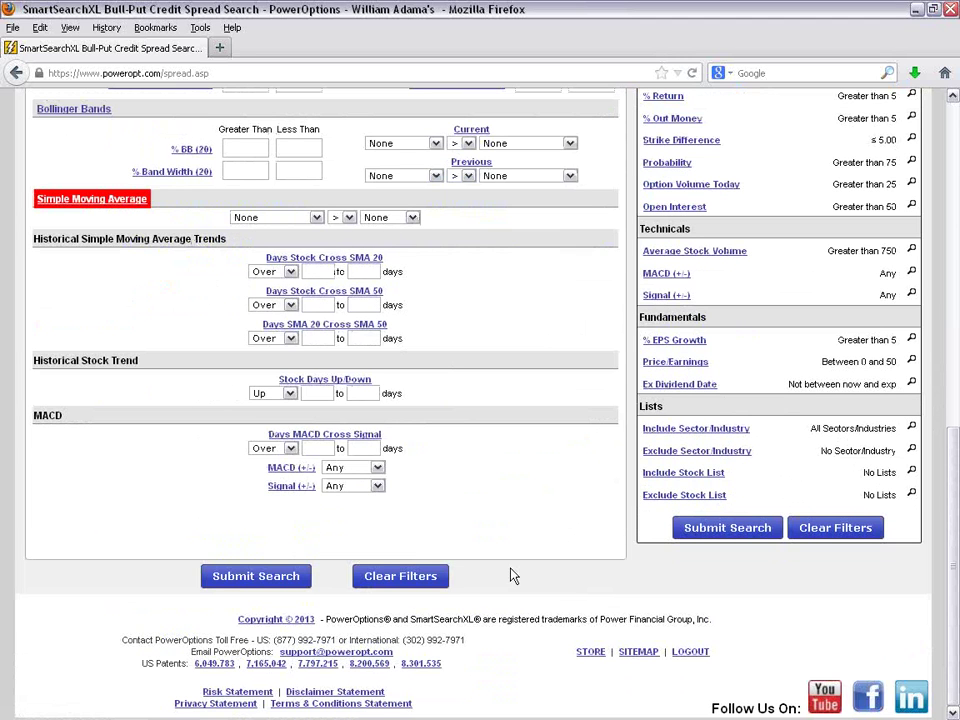
{"action": "left_click", "coordinate": [297, 578]}
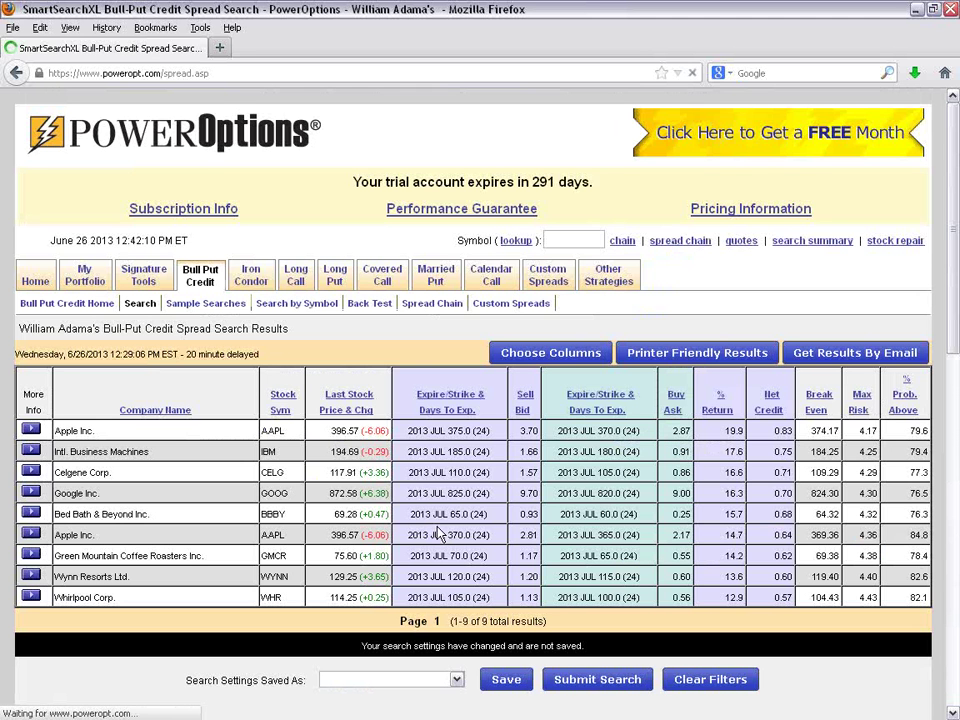
Step: Examine the updated Bull-Put Credit spread results and the remaining option criteria
{"action": "scroll", "coordinate": [155, 272], "scroll_direction": "down", "scroll_amount": 3}
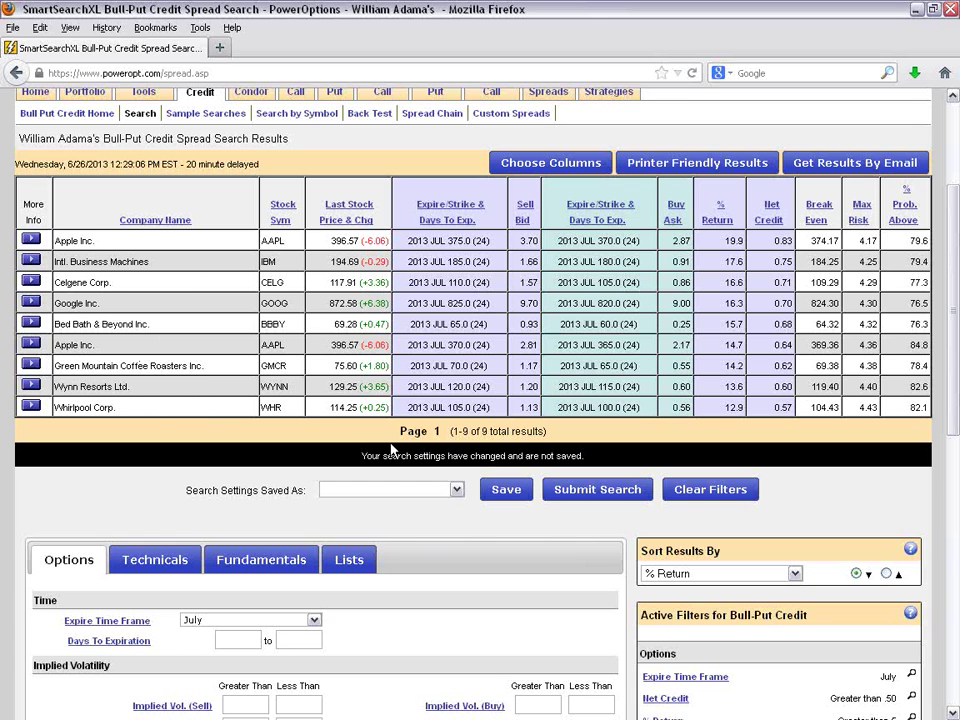
{"action": "scroll", "coordinate": [400, 455], "scroll_direction": "down", "scroll_amount": 10}
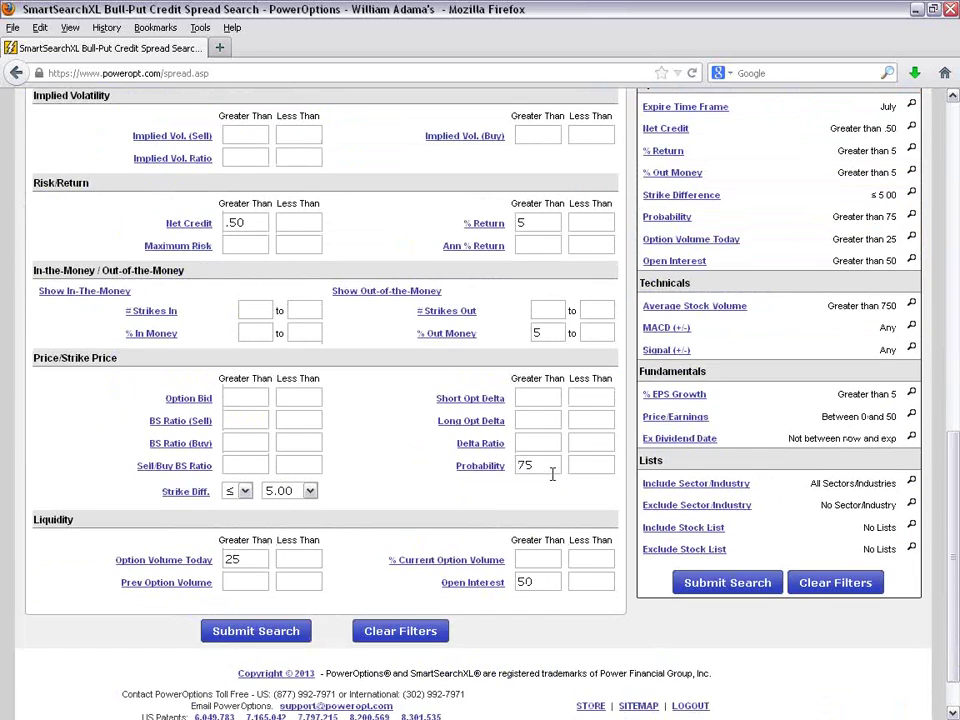
{"action": "scroll", "coordinate": [418, 454], "scroll_direction": "up", "scroll_amount": 10}
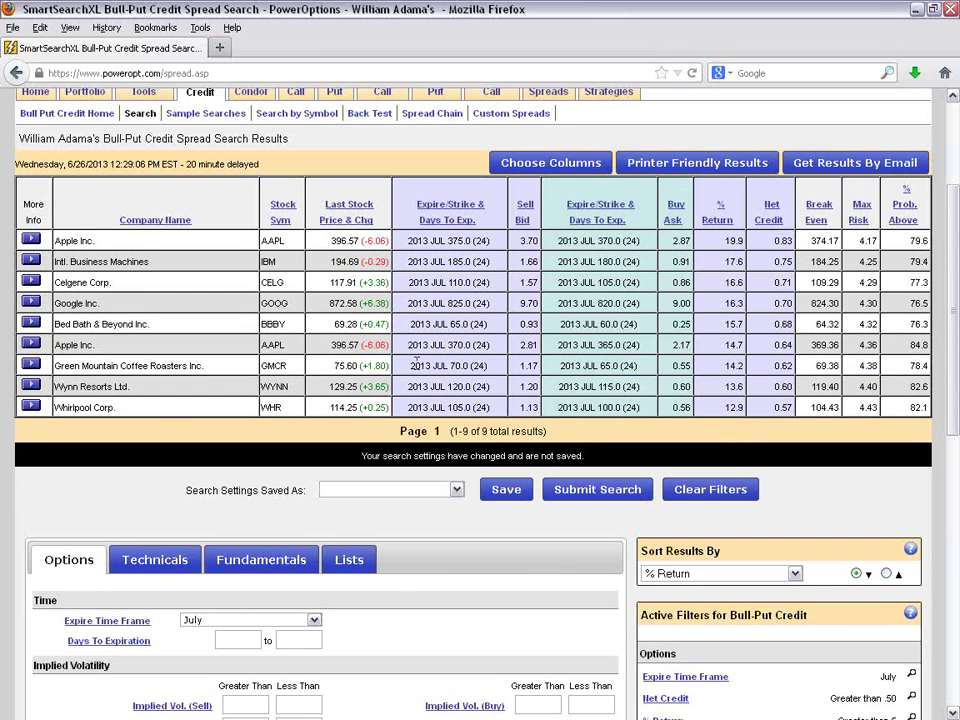
{"action": "scroll", "coordinate": [420, 371], "scroll_direction": "up", "scroll_amount": 2}
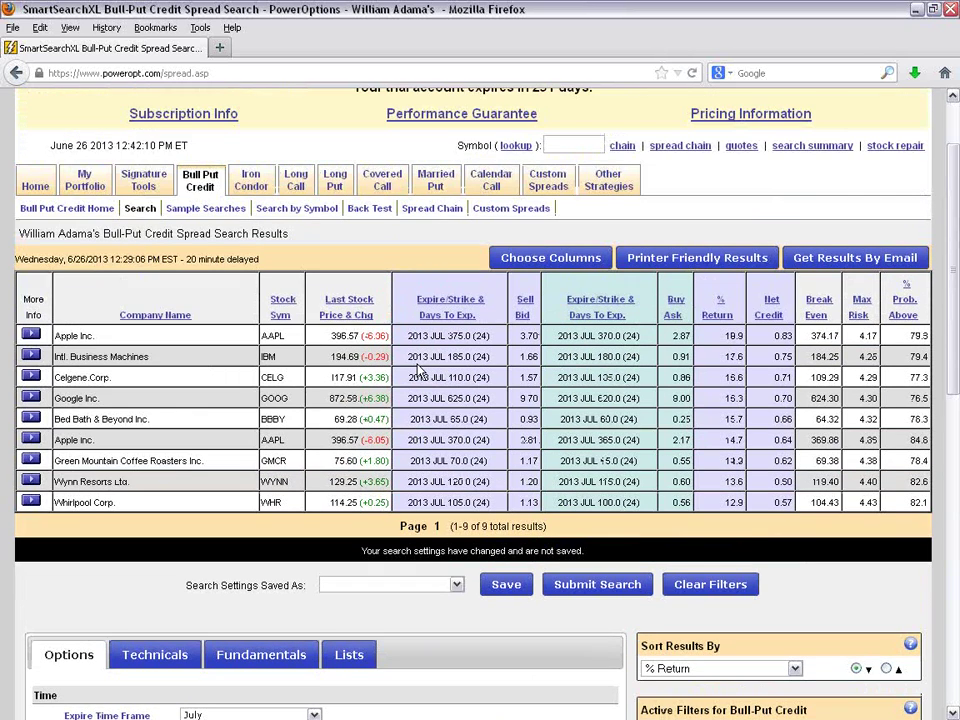
{"action": "left_click", "coordinate": [375, 316]}
Step: Open the Long Call strategy home page and its SmartSearchXL search results
{"action": "mouse_move", "coordinate": [299, 188]}
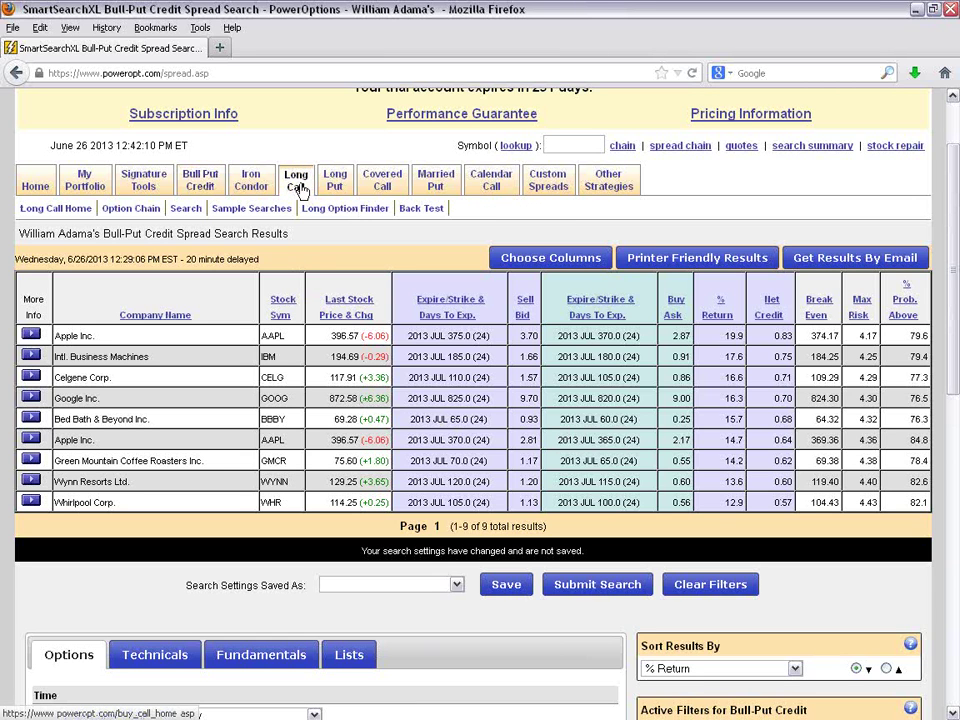
{"action": "left_click", "coordinate": [300, 188]}
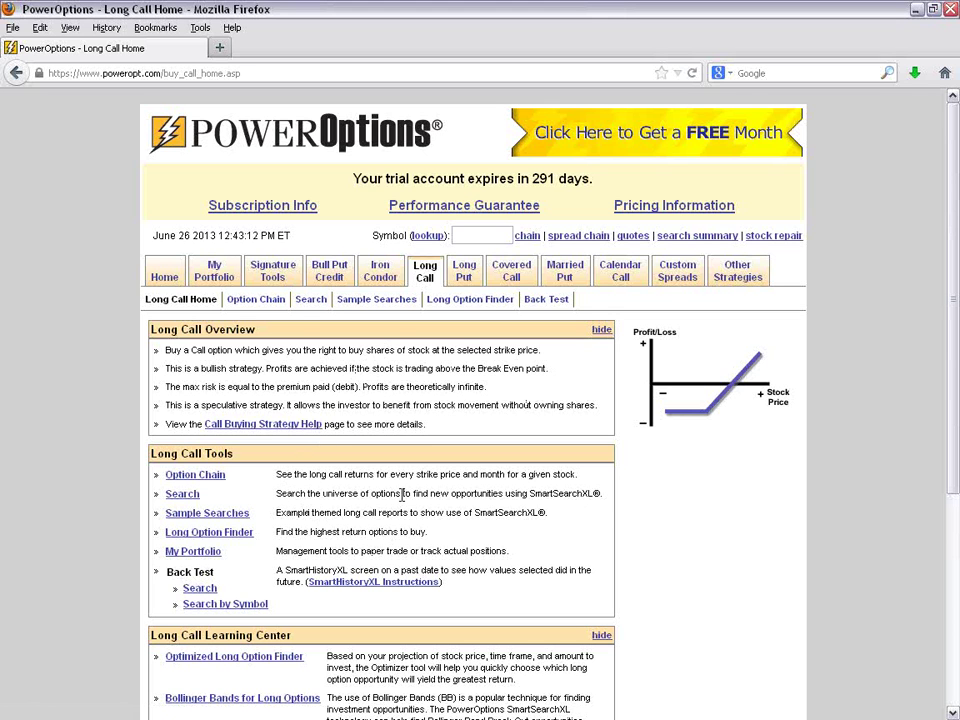
{"action": "left_click", "coordinate": [317, 306]}
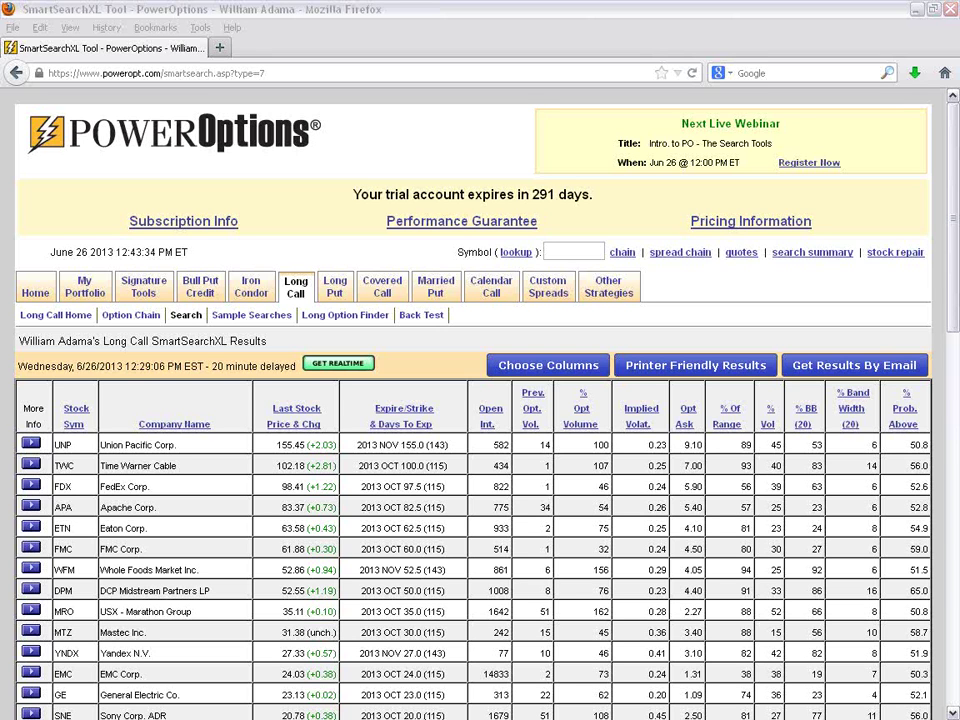
Step: Return to the Bull Put Credit search and its results
{"action": "mouse_move", "coordinate": [195, 300]}
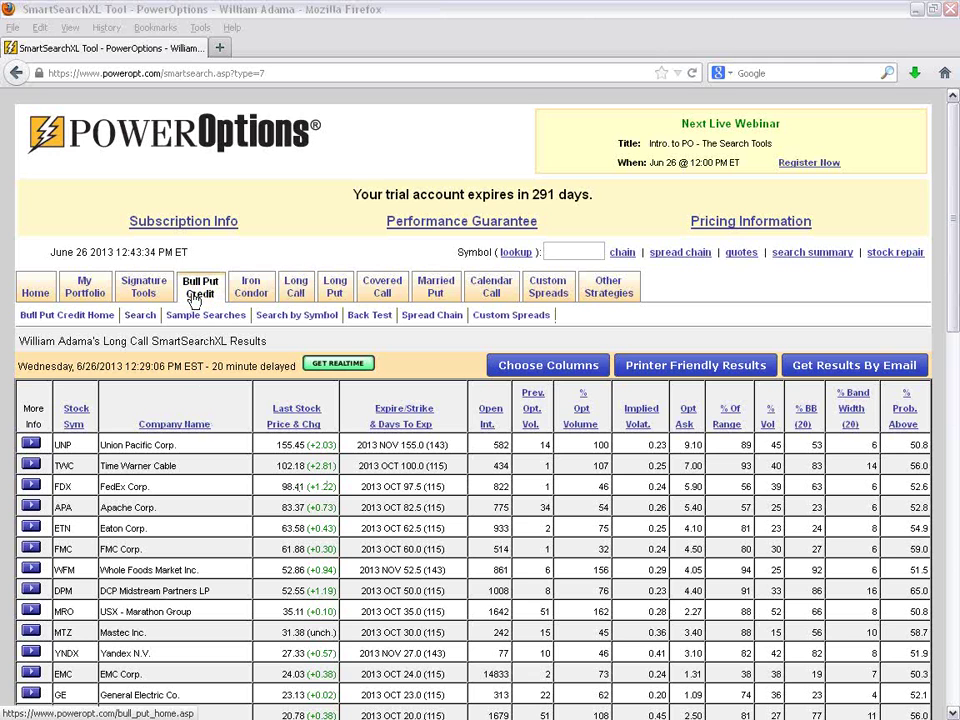
{"action": "left_click", "coordinate": [143, 316]}
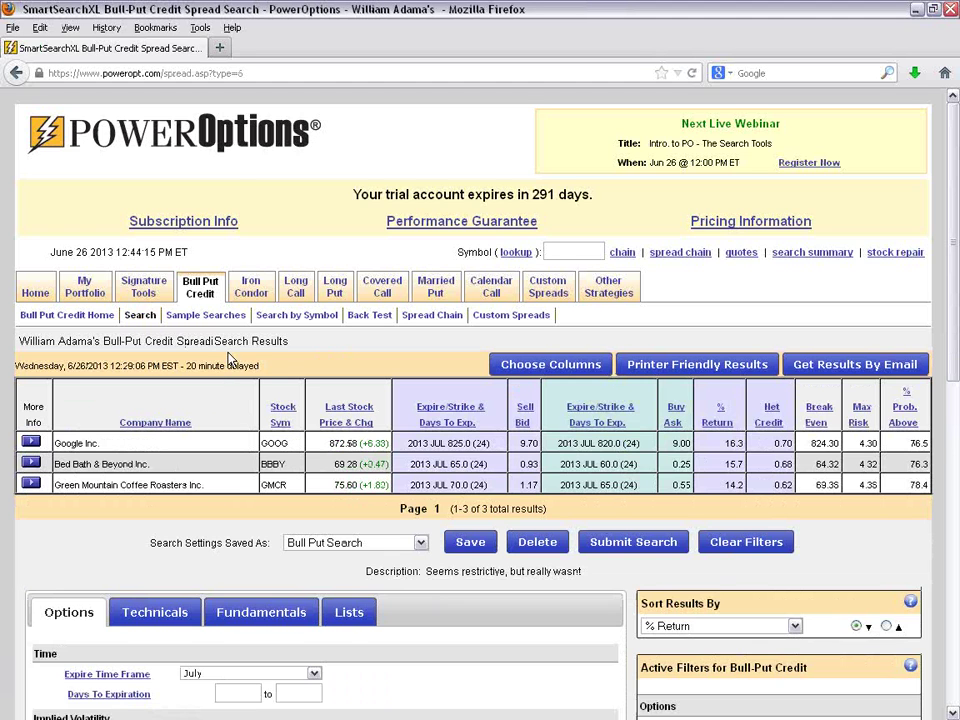
{"action": "scroll", "coordinate": [229, 358], "scroll_direction": "down", "scroll_amount": 4}
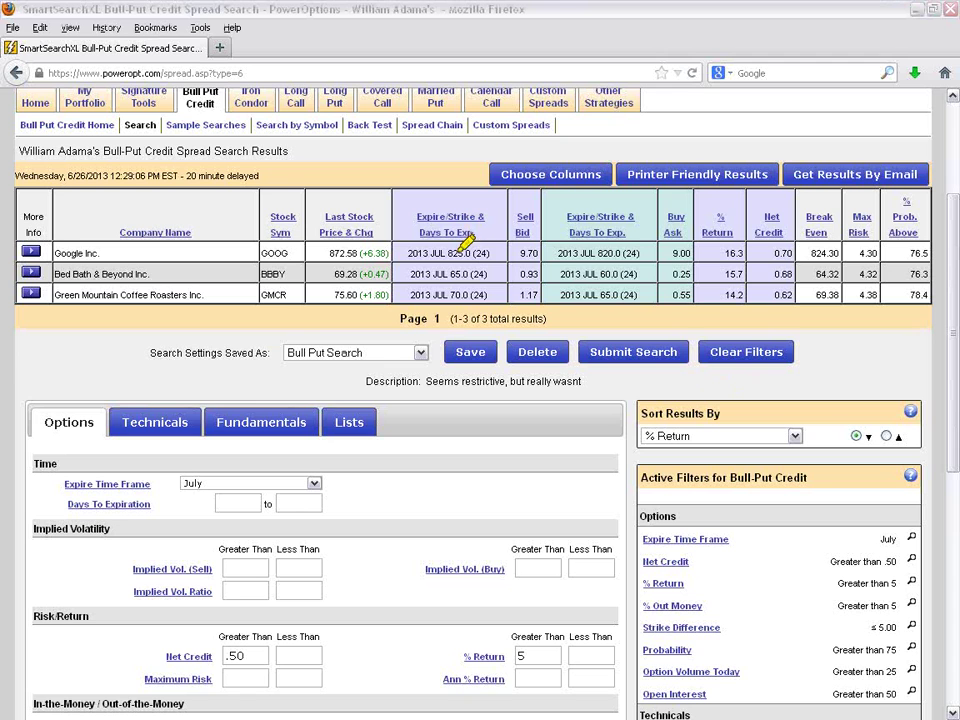
Step: Highlight the days to expiration of the first two spreads and the July time frame, and look through the available expiration choices
{"action": "left_click_drag", "start_coordinate": [454, 253], "coordinate": [489, 252]}
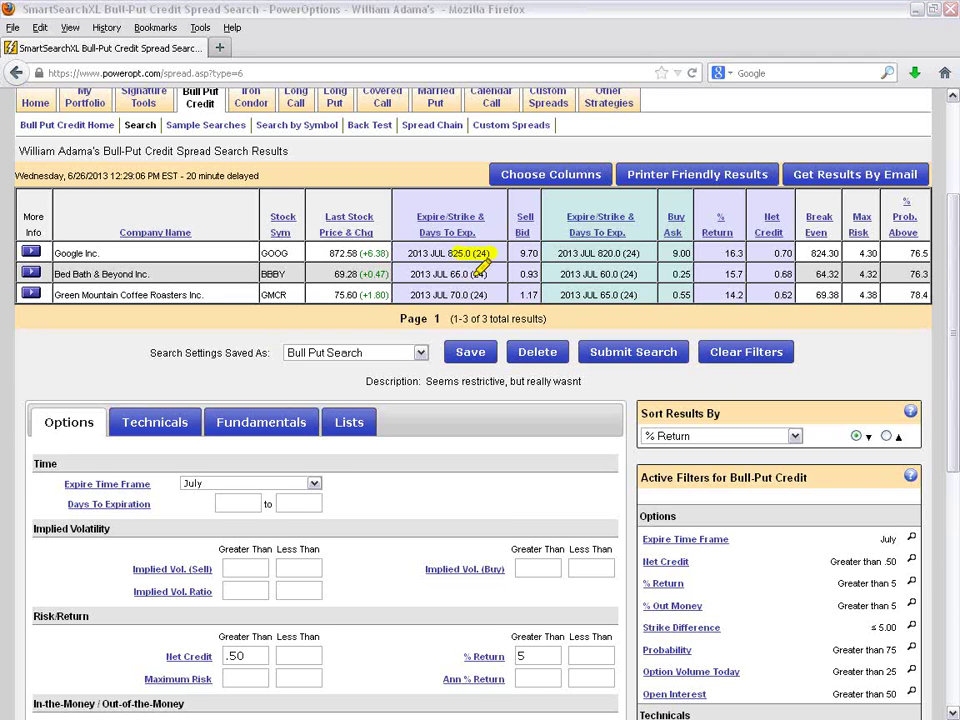
{"action": "left_click_drag", "start_coordinate": [447, 273], "coordinate": [490, 273]}
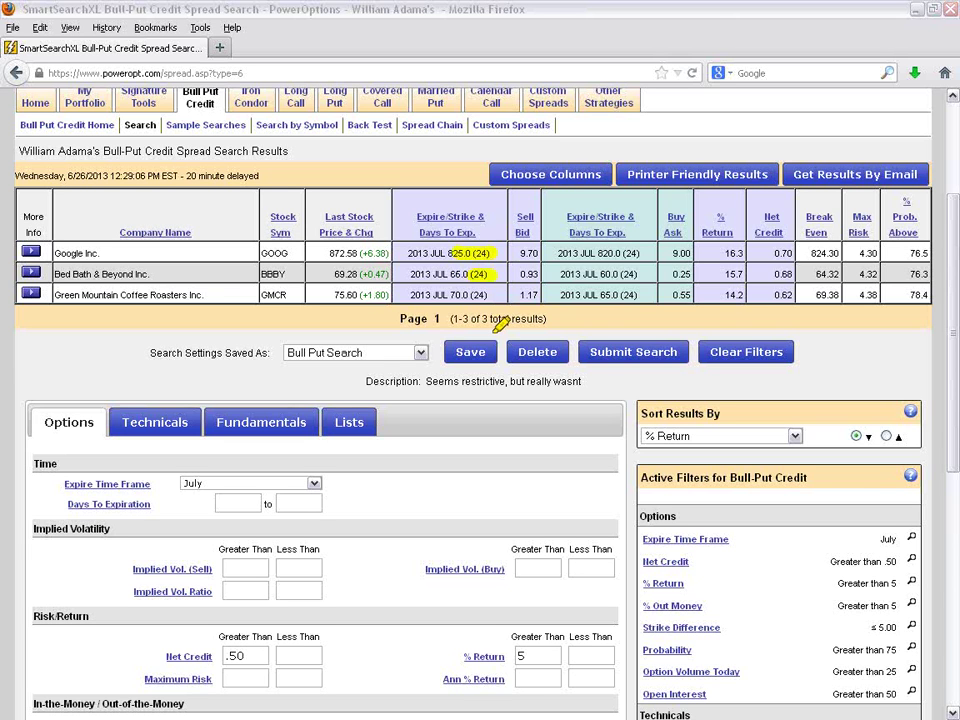
{"action": "left_click_drag", "start_coordinate": [183, 483], "coordinate": [318, 483]}
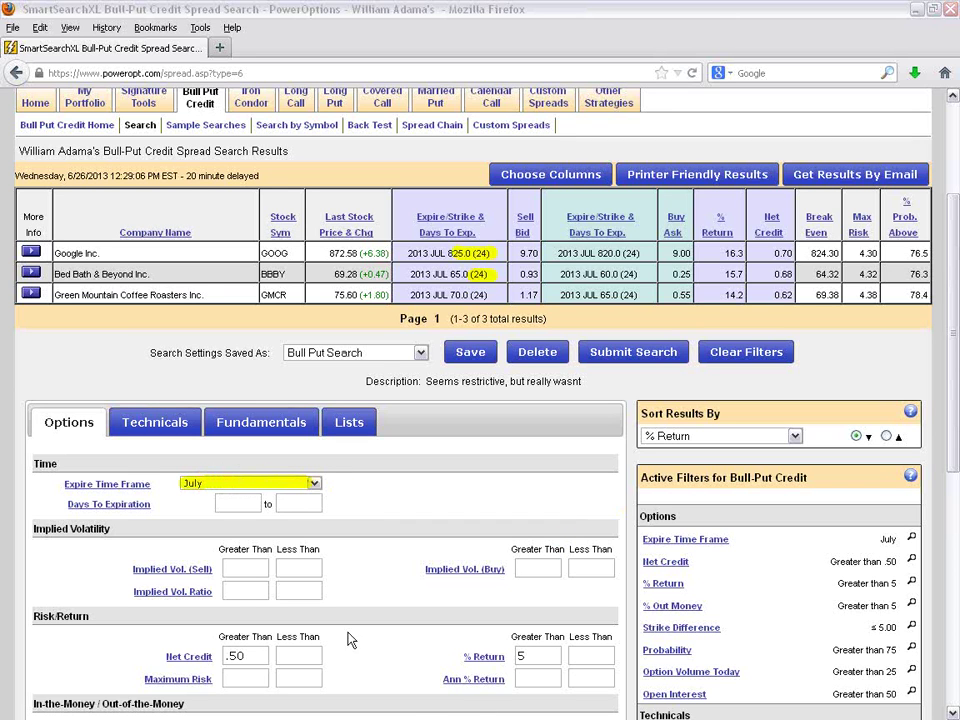
{"action": "scroll", "coordinate": [367, 505], "scroll_direction": "down", "scroll_amount": 1}
{"action": "scroll", "coordinate": [367, 505], "scroll_direction": "down", "scroll_amount": 3}
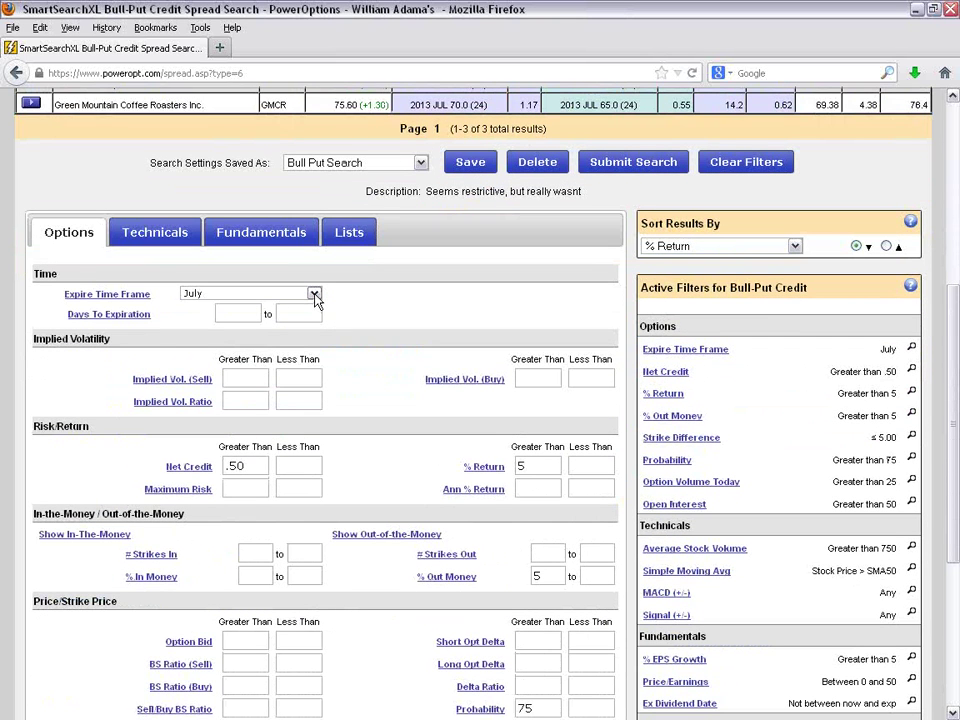
{"action": "left_click", "coordinate": [314, 295]}
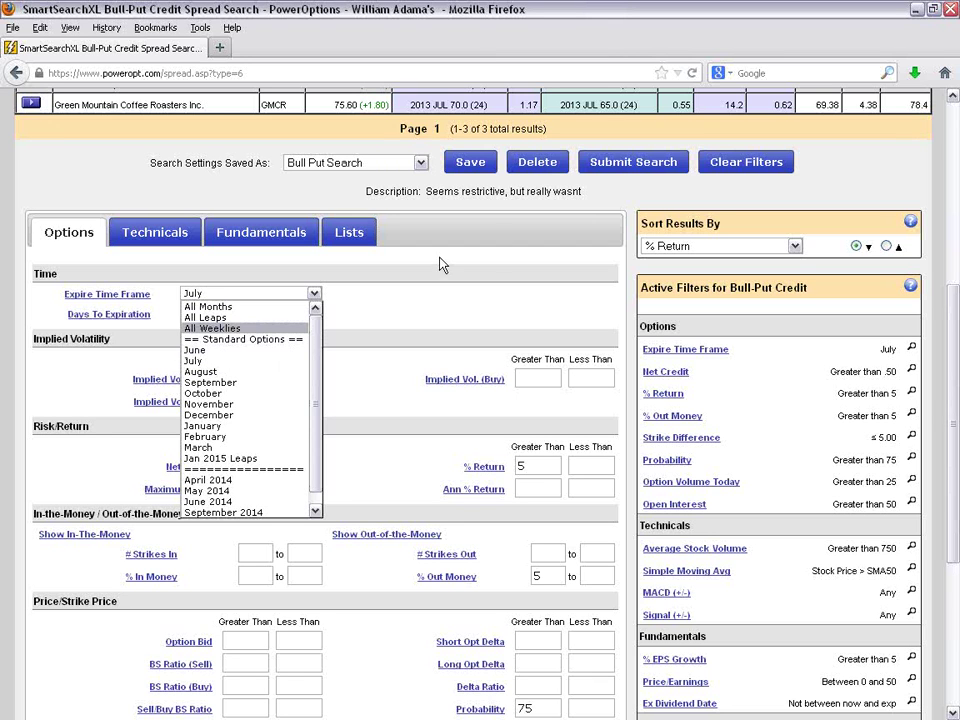
{"action": "left_click", "coordinate": [565, 215]}
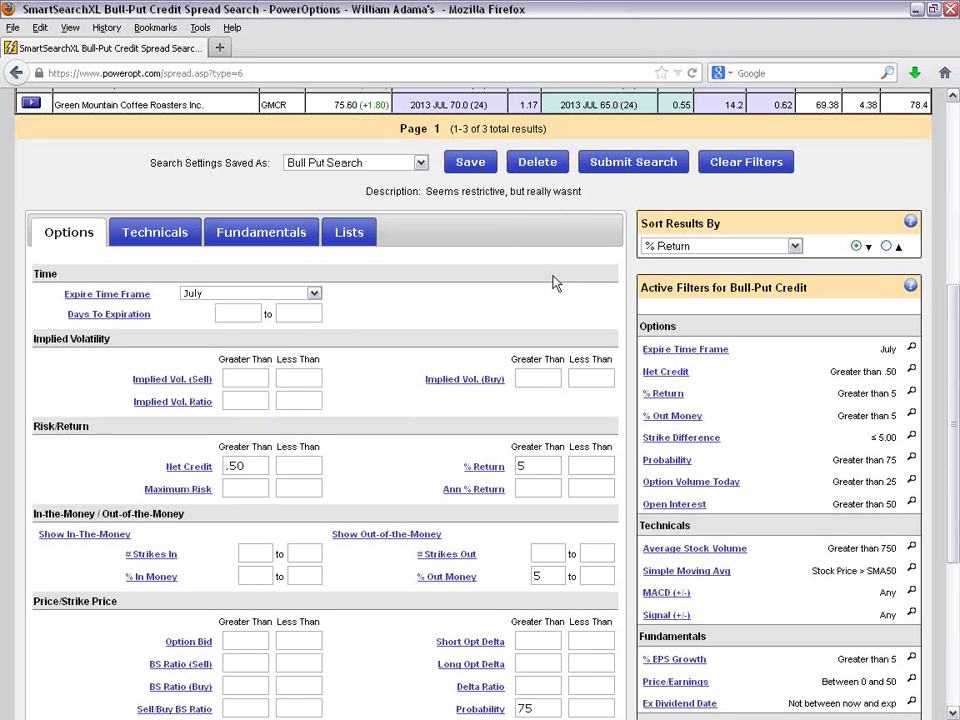
Step: Clear all filters of the Bull-Put Credit search and choose All Months as the Expire Time Frame
{"action": "left_click", "coordinate": [757, 173]}
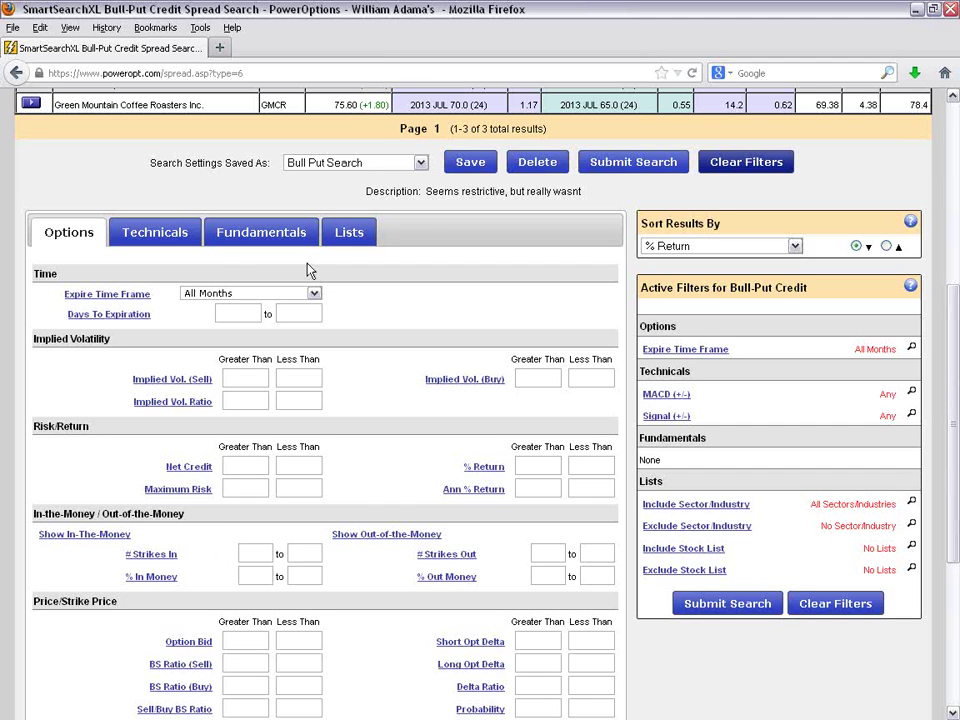
{"action": "left_click", "coordinate": [420, 162]}
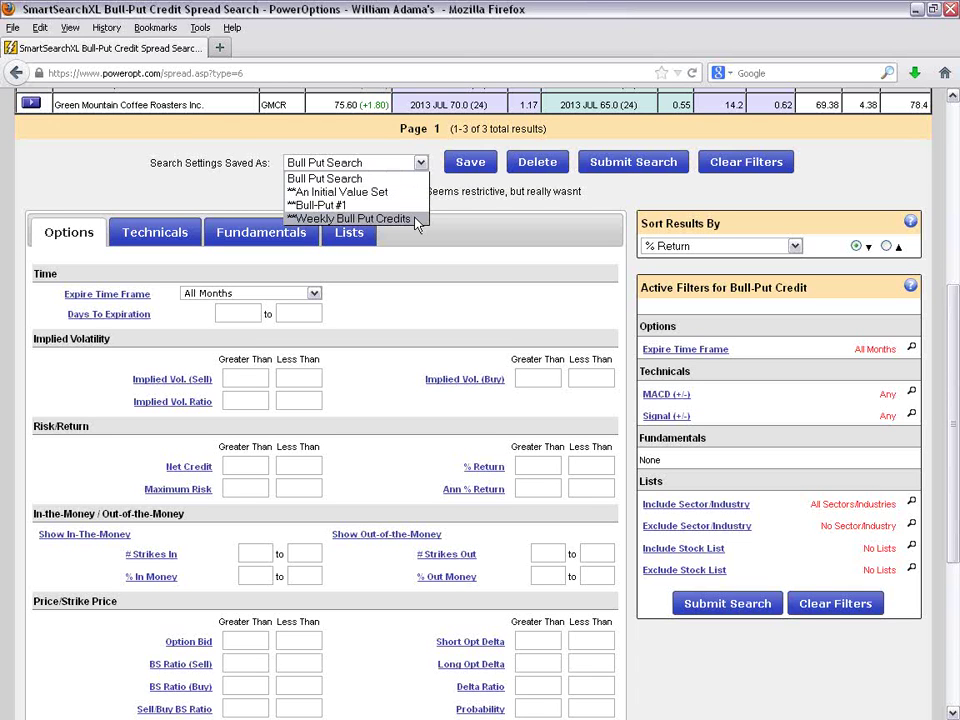
{"action": "left_click", "coordinate": [487, 215]}
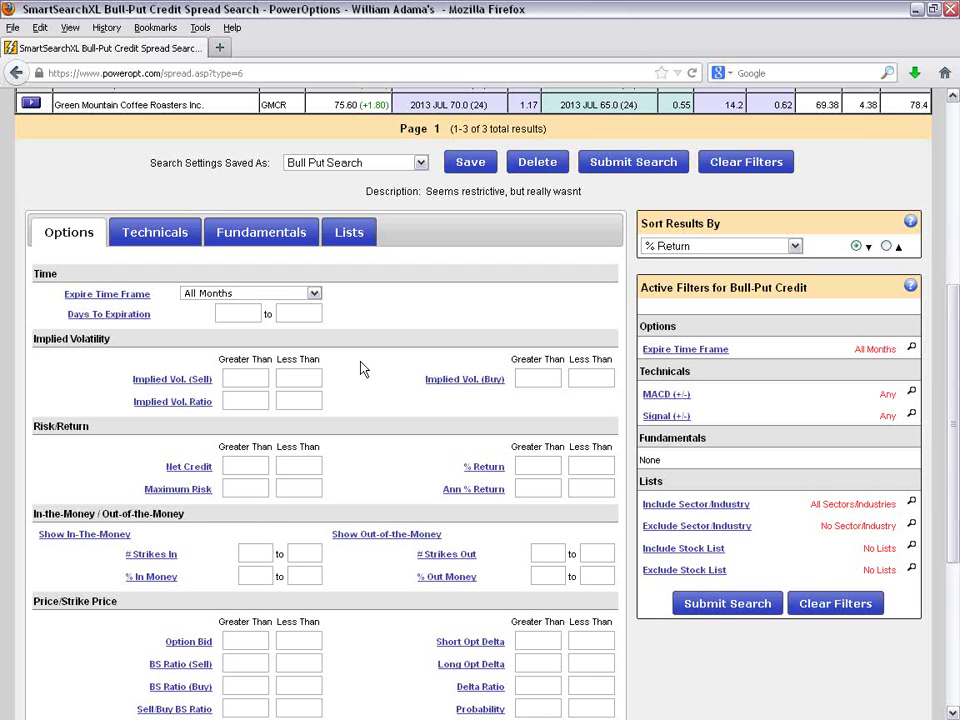
{"action": "left_click", "coordinate": [310, 294]}
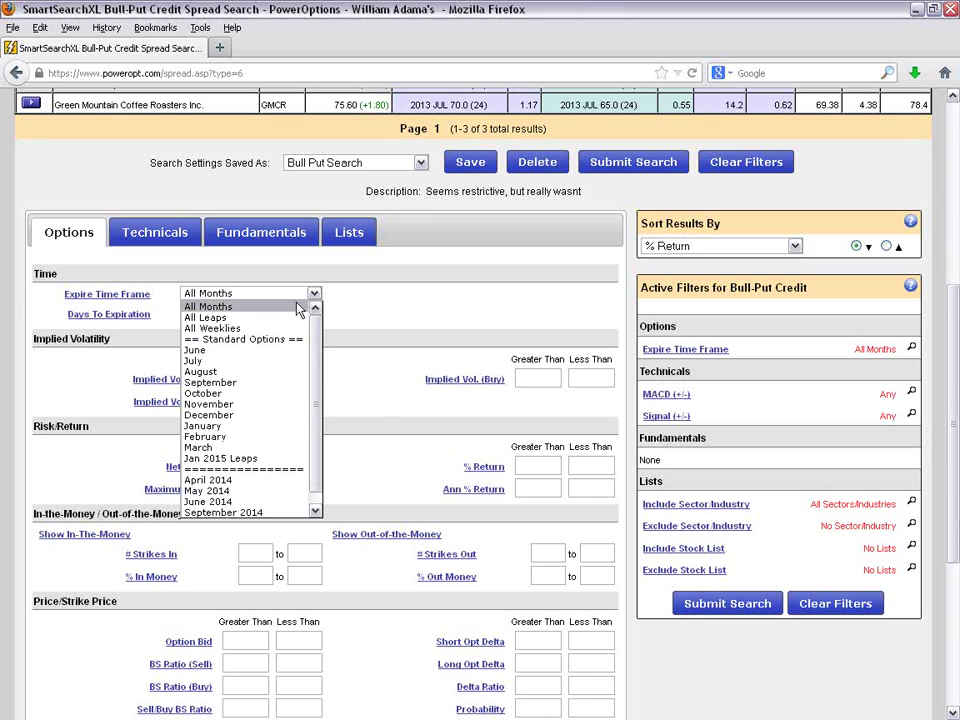
{"action": "left_click", "coordinate": [297, 307]}
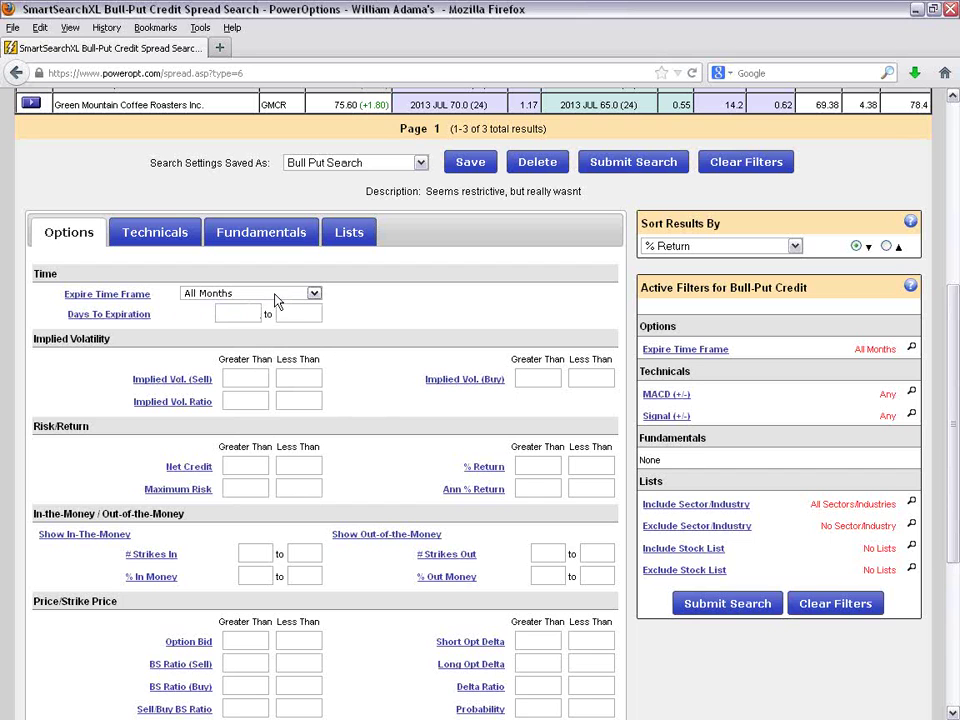
Step: Limit the Days To Expiration filter to a range of 0 to 4 days
{"action": "left_click", "coordinate": [240, 313]}
{"action": "type", "text": "0"}
{"action": "key", "text": "Tab"}
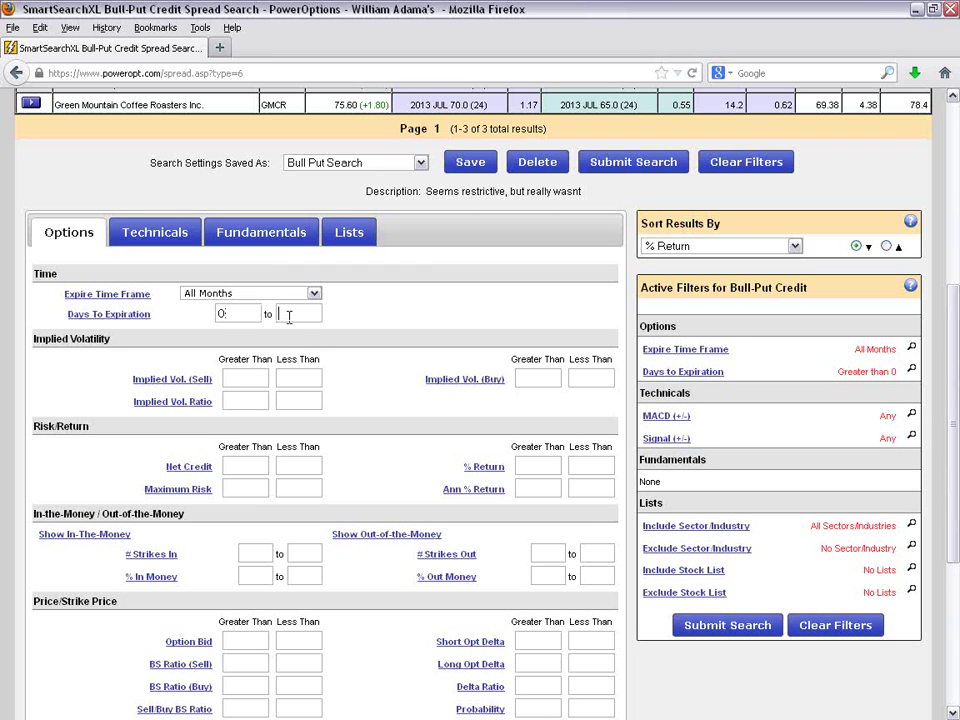
{"action": "type", "text": "4"}
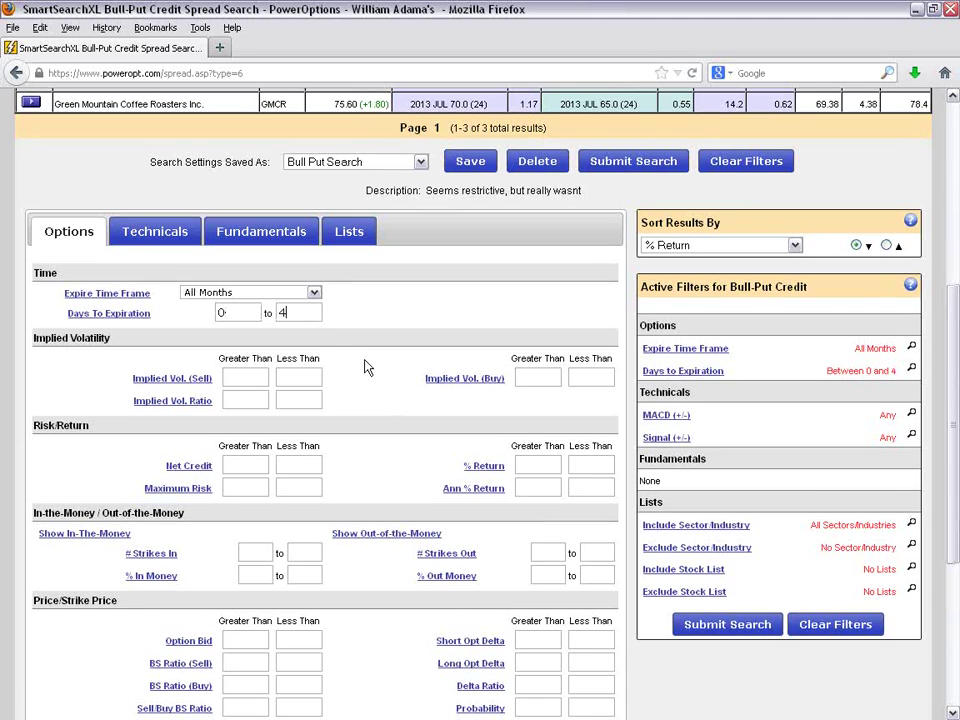
Step: Set the Risk/Return filters to Net Credit greater than .10 and % Return greater than 1
{"action": "scroll", "coordinate": [300, 370], "scroll_direction": "down", "scroll_amount": 2}
{"action": "left_click", "coordinate": [250, 370]}
{"action": "type", "text": ".10"}
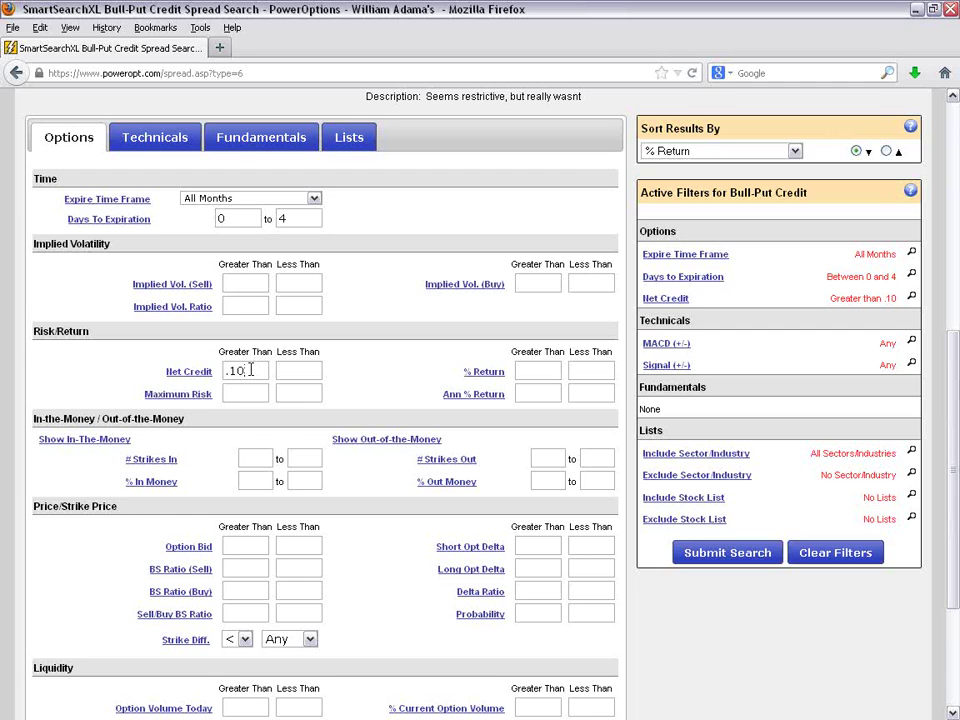
{"action": "left_click", "coordinate": [553, 371]}
{"action": "type", "text": "1"}
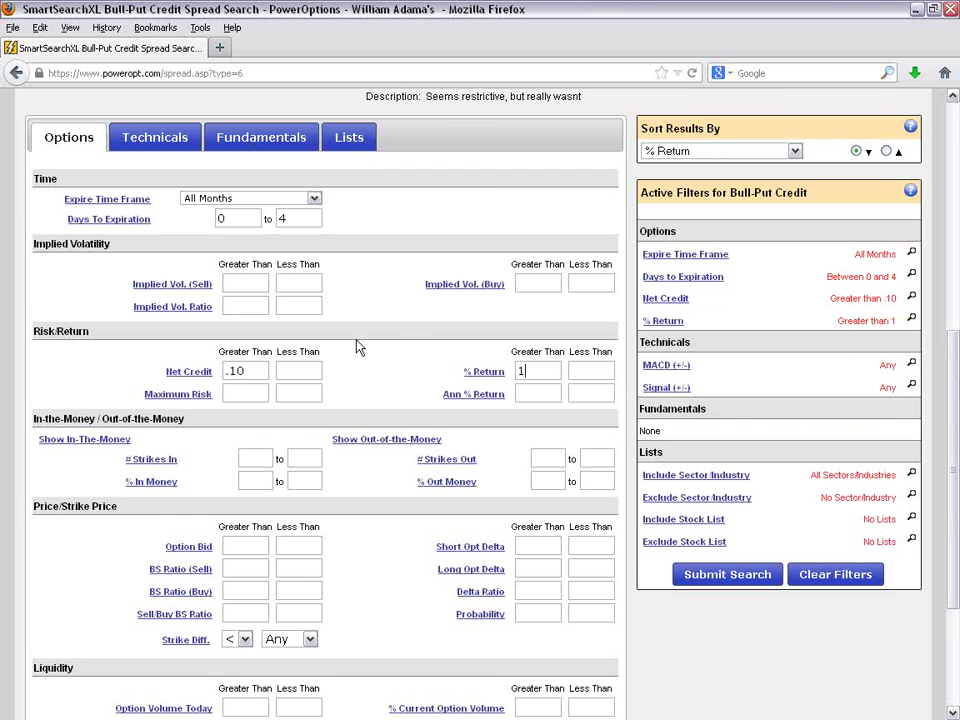
{"action": "type", "text": "."}
Step: Set the minimum % Out Money to 1 and the minimum Probability to 70, and run the search
{"action": "type", "text": "1"}
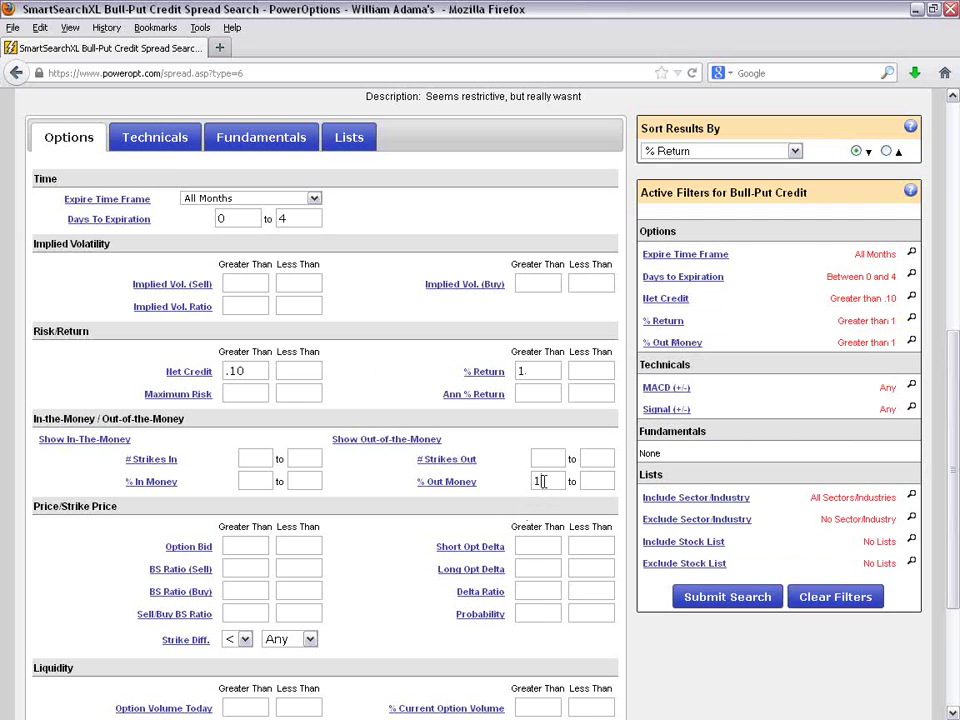
{"action": "left_click", "coordinate": [543, 613]}
{"action": "type", "text": "70"}
{"action": "left_click", "coordinate": [405, 568]}
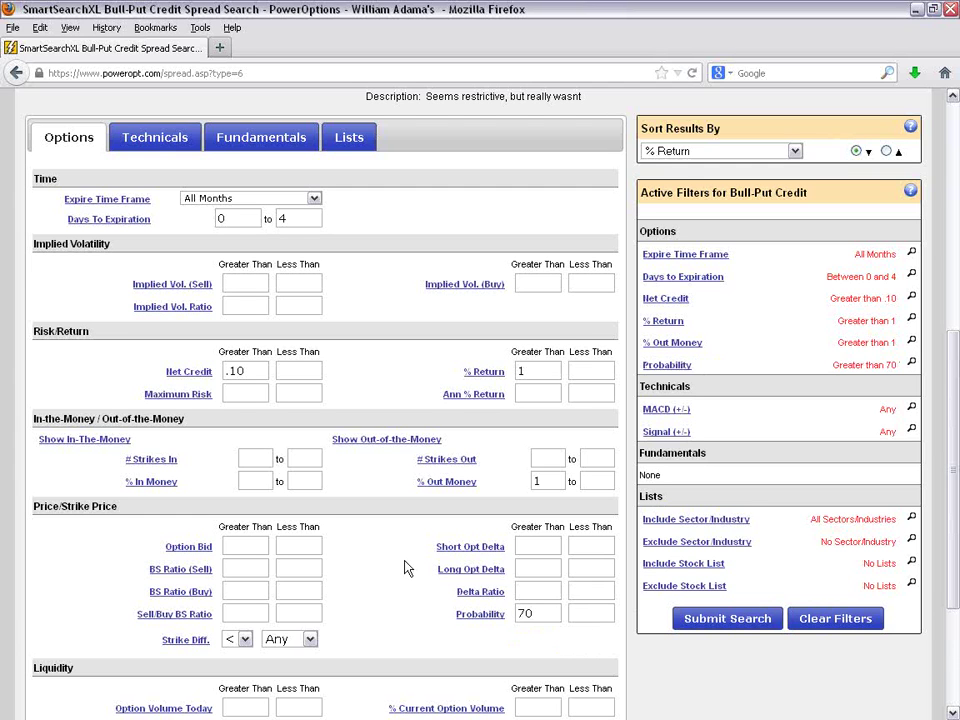
{"action": "scroll", "coordinate": [390, 570], "scroll_direction": "down", "scroll_amount": 2}
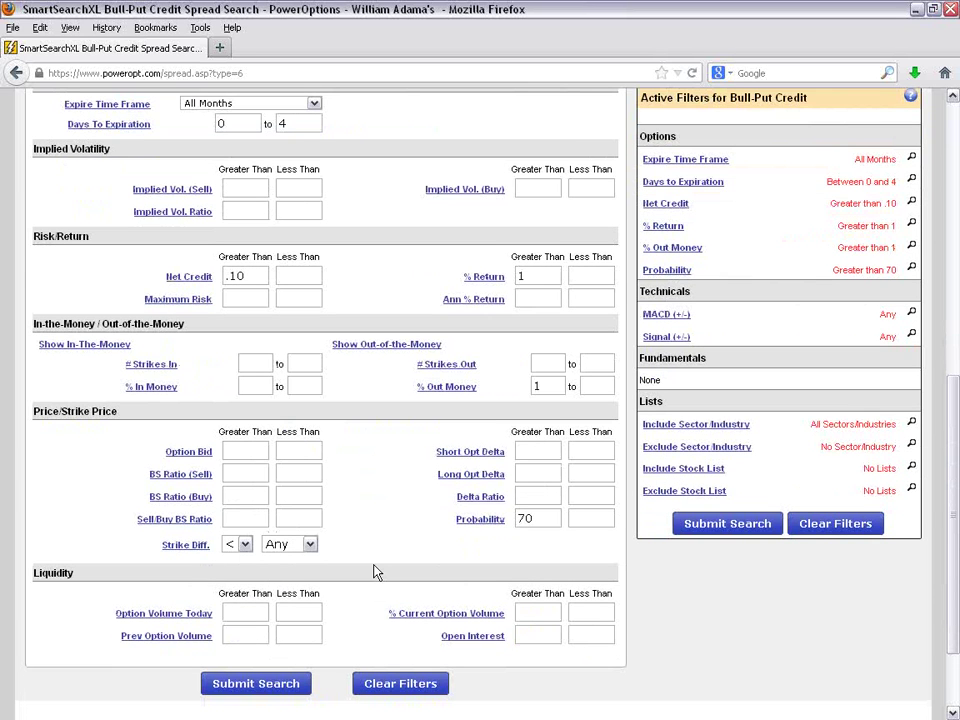
{"action": "scroll", "coordinate": [376, 571], "scroll_direction": "up", "scroll_amount": 2}
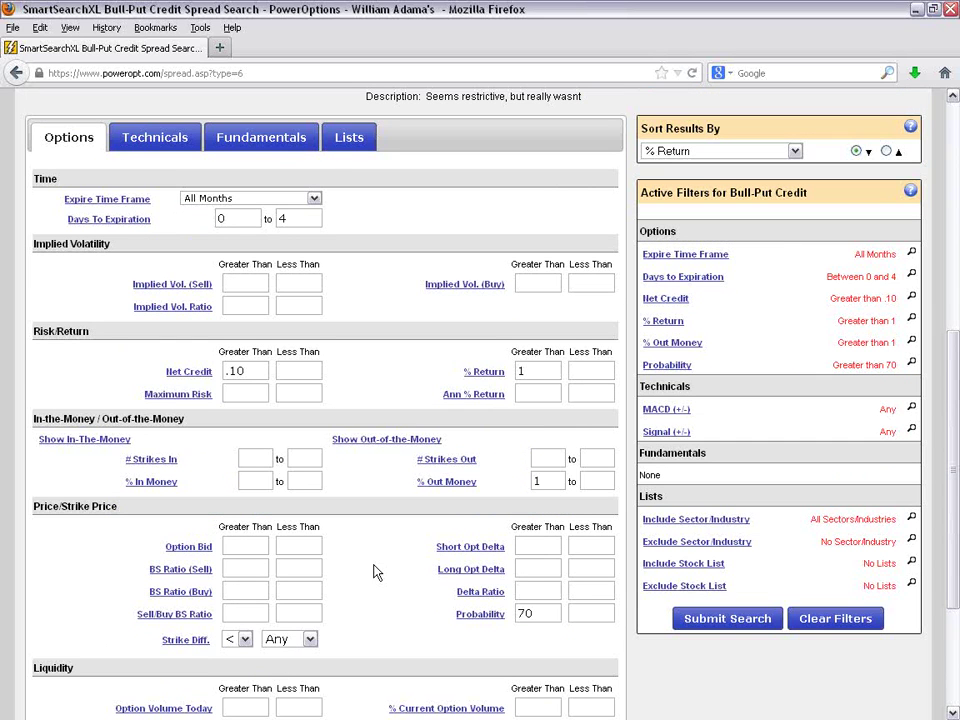
{"action": "left_click", "coordinate": [727, 618]}
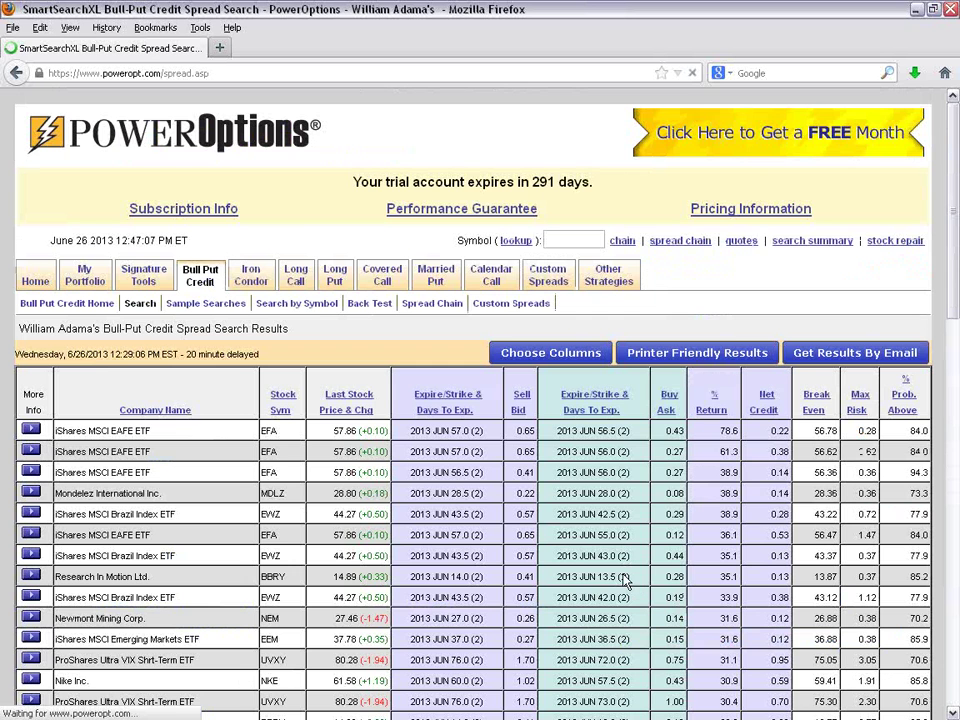
Step: Look through the short-term spread results and highlight the total results count below the table
{"action": "scroll", "coordinate": [572, 551], "scroll_direction": "down", "scroll_amount": 4}
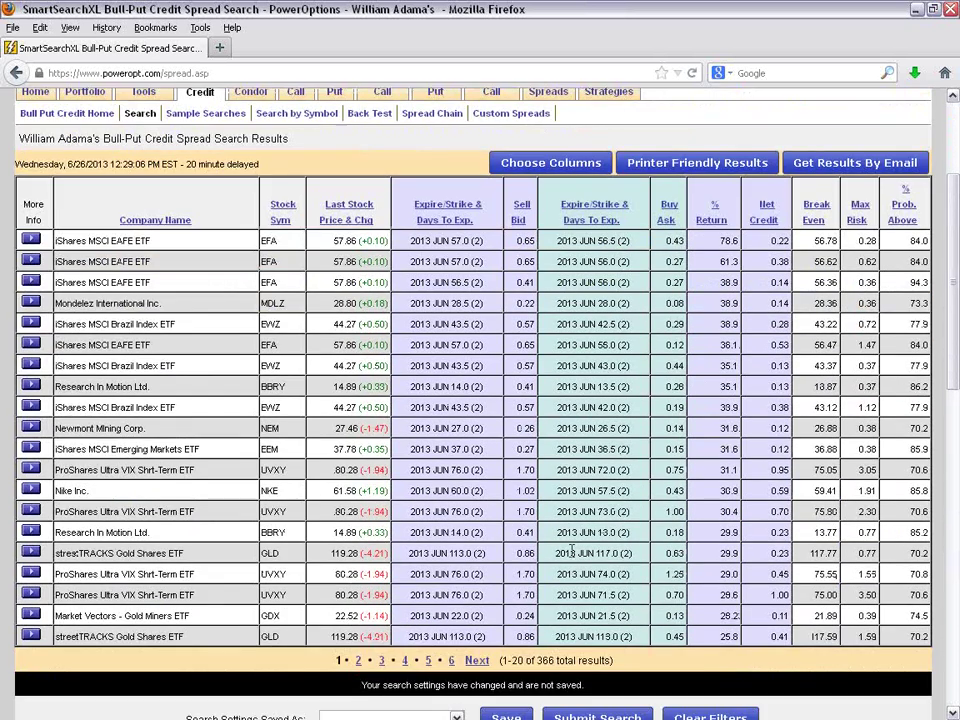
{"action": "scroll", "coordinate": [603, 636], "scroll_direction": "down", "scroll_amount": 4}
{"action": "left_click_drag", "start_coordinate": [537, 470], "coordinate": [652, 482]}
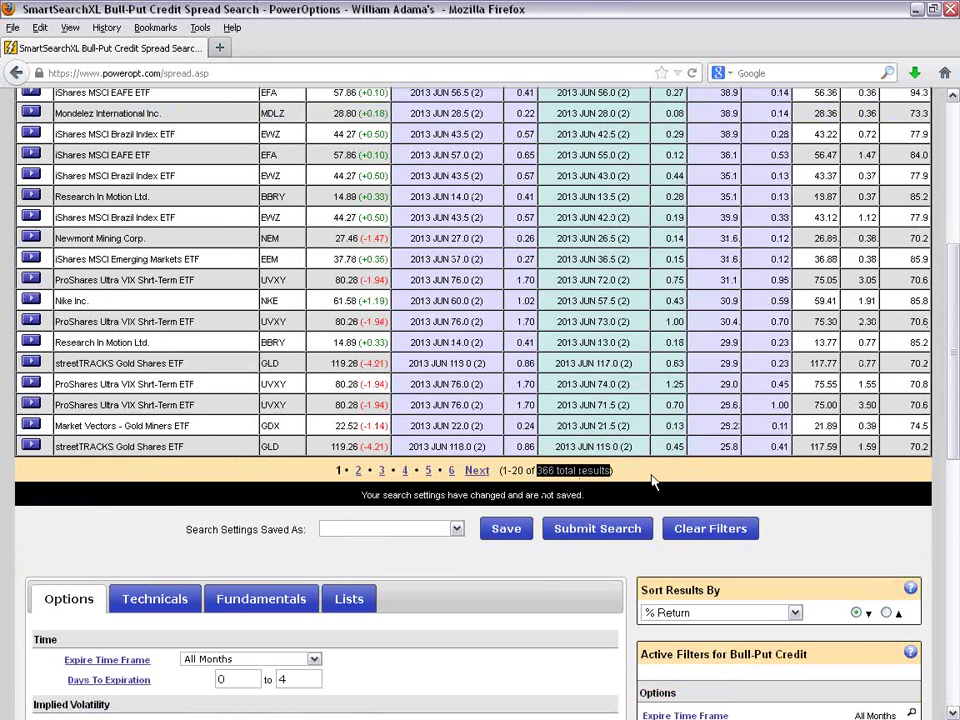
{"action": "scroll", "coordinate": [652, 482], "scroll_direction": "up", "scroll_amount": 2}
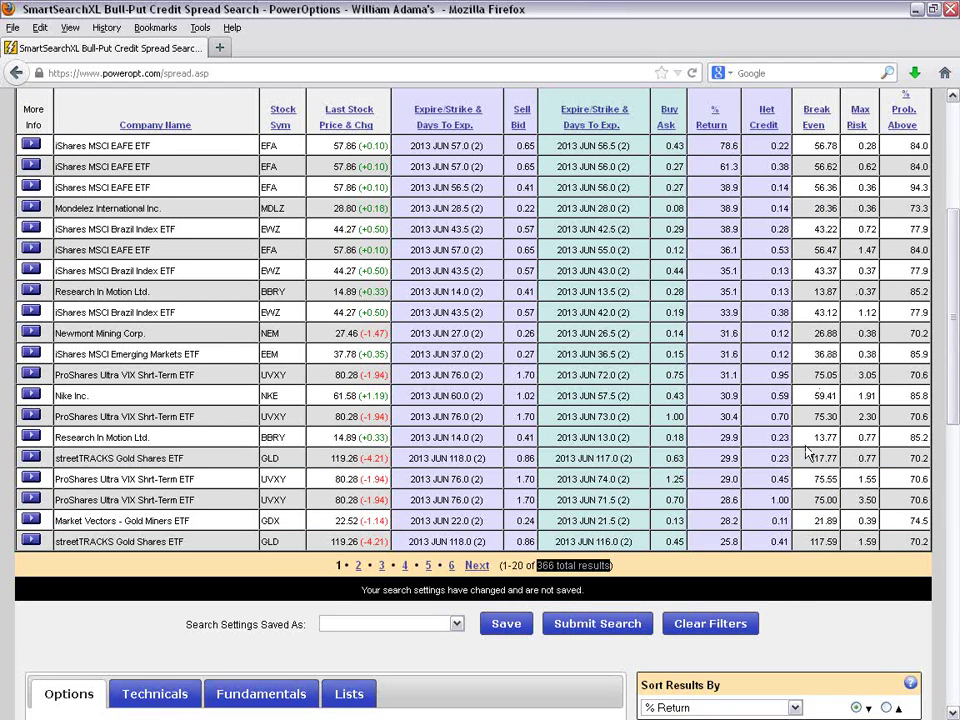
{"action": "scroll", "coordinate": [808, 452], "scroll_direction": "down", "scroll_amount": 4}
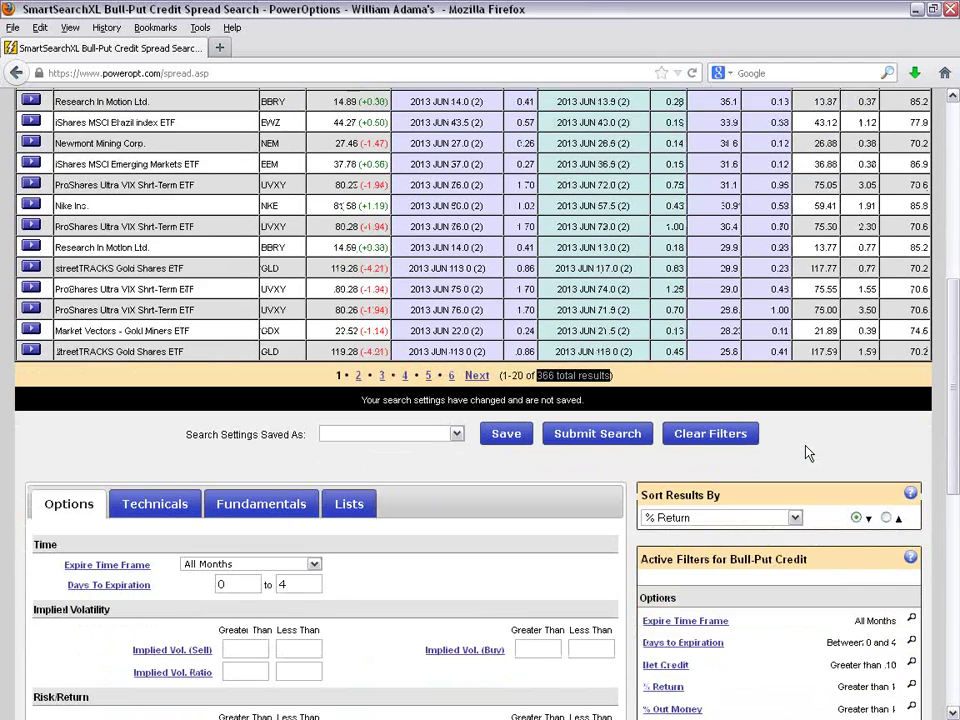
Step: Raise the Probability filter's minimum to 75
{"action": "scroll", "coordinate": [800, 456], "scroll_direction": "down", "scroll_amount": 8}
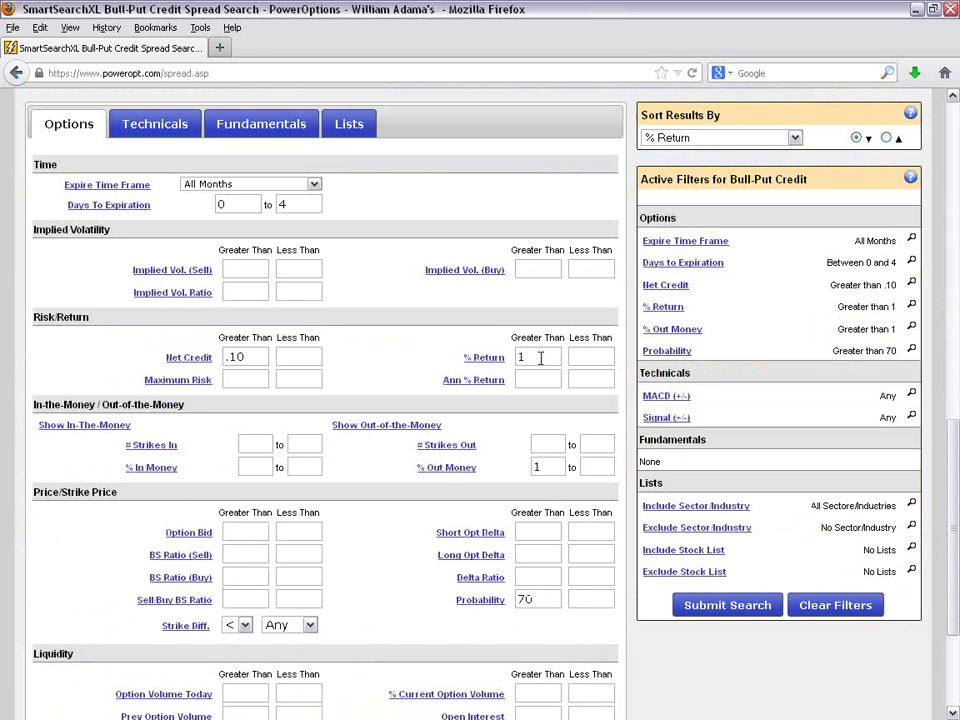
{"action": "left_click", "coordinate": [541, 357]}
{"action": "left_click", "coordinate": [542, 597]}
{"action": "key", "text": "BackSpace"}
{"action": "type", "text": "5"}
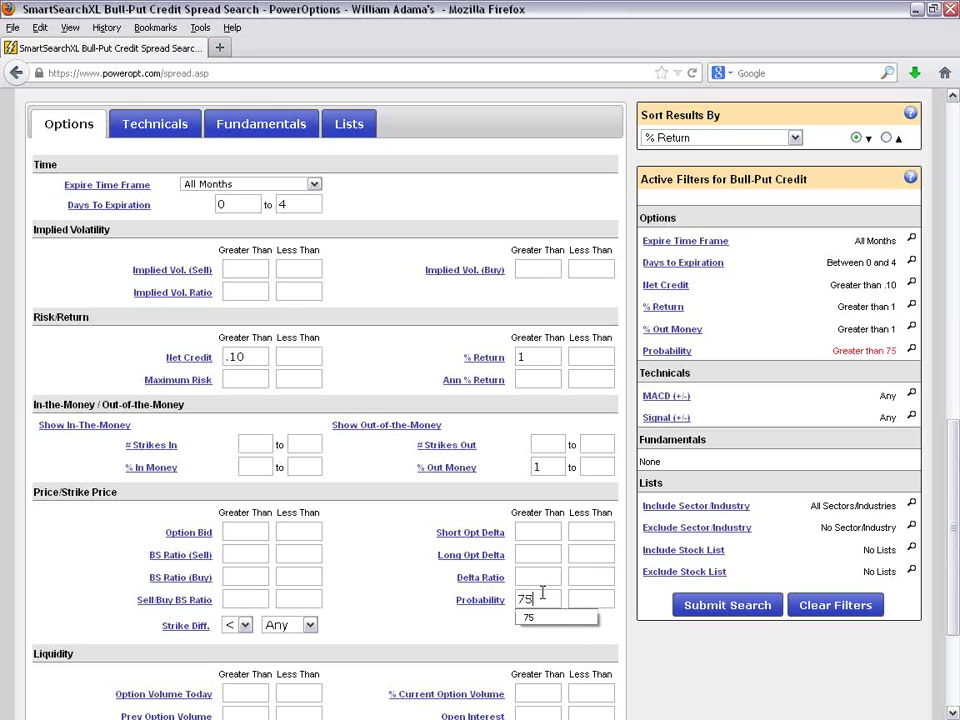
Step: Raise the minimum % Return to 2 and rerun the search with the tightened filters
{"action": "left_click", "coordinate": [532, 356]}
{"action": "key", "text": "BackSpace"}
{"action": "type", "text": "2"}
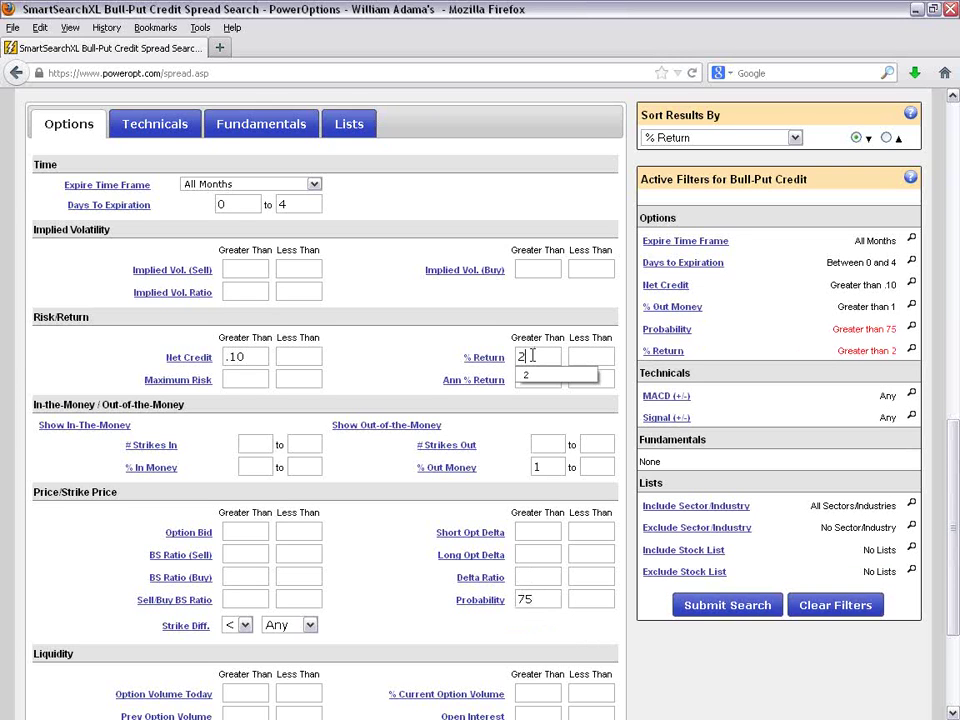
{"action": "left_click", "coordinate": [731, 609]}
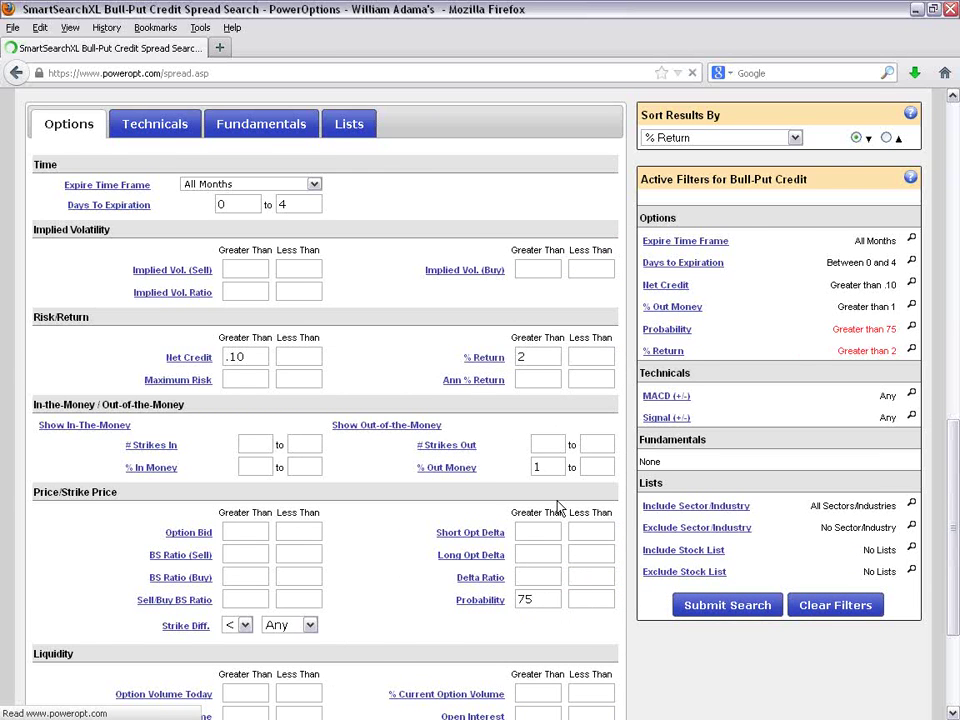
Step: Review the bull-put credit spread search results, looking for index and ETF entries
{"action": "scroll", "coordinate": [557, 506], "scroll_direction": "down", "scroll_amount": 4}
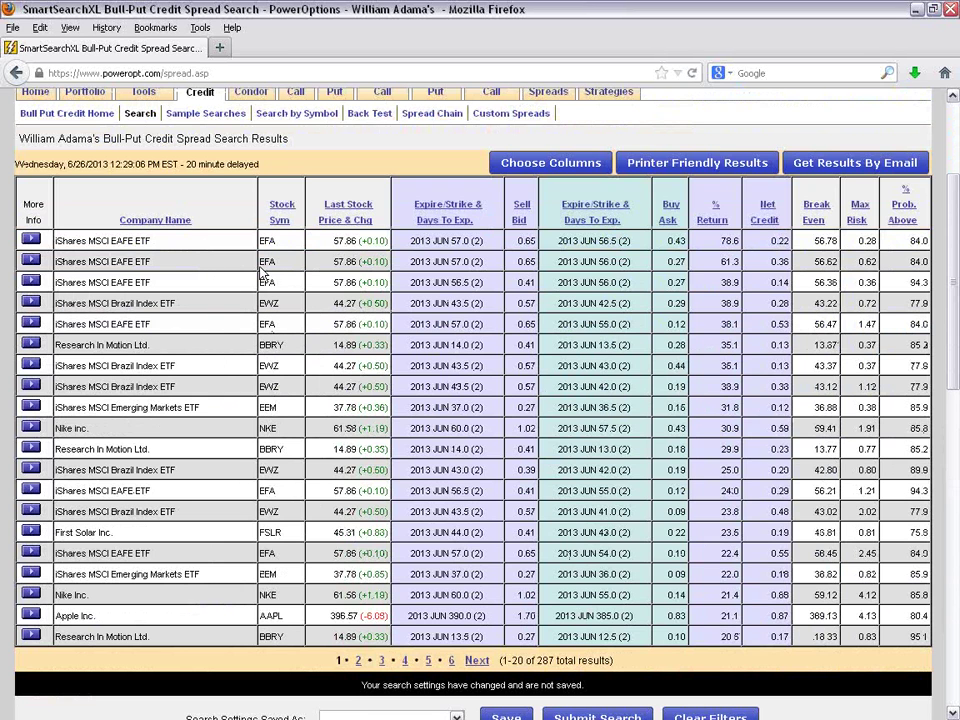
{"action": "scroll", "coordinate": [280, 449], "scroll_direction": "down", "scroll_amount": 2}
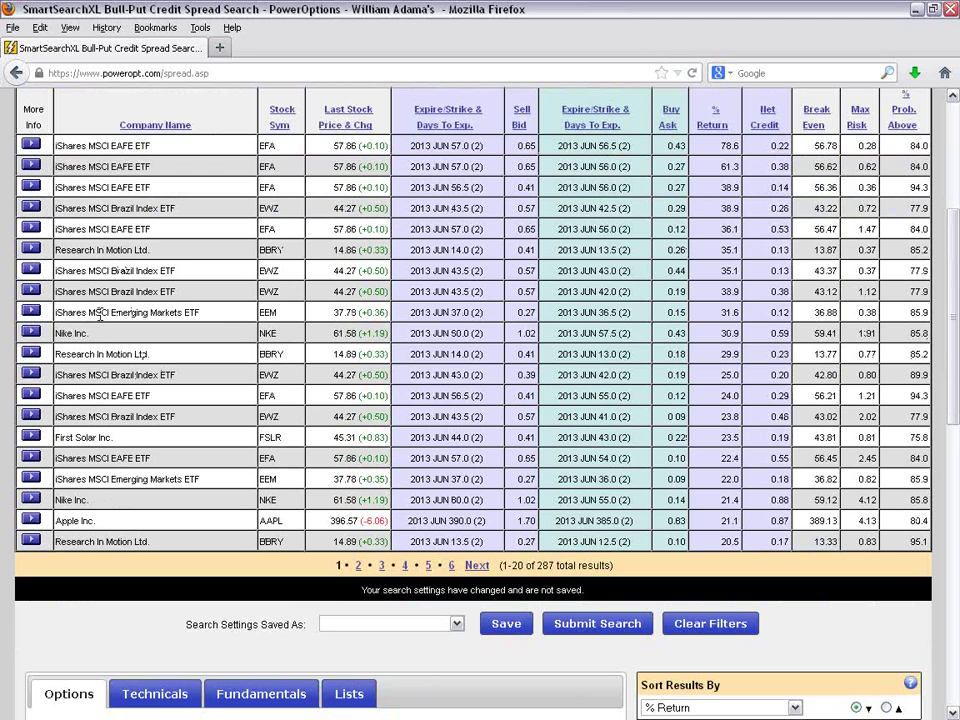
{"action": "left_click_drag", "start_coordinate": [96, 312], "coordinate": [213, 316]}
{"action": "left_click", "coordinate": [218, 314]}
{"action": "scroll", "coordinate": [218, 313], "scroll_direction": "down", "scroll_amount": 5}
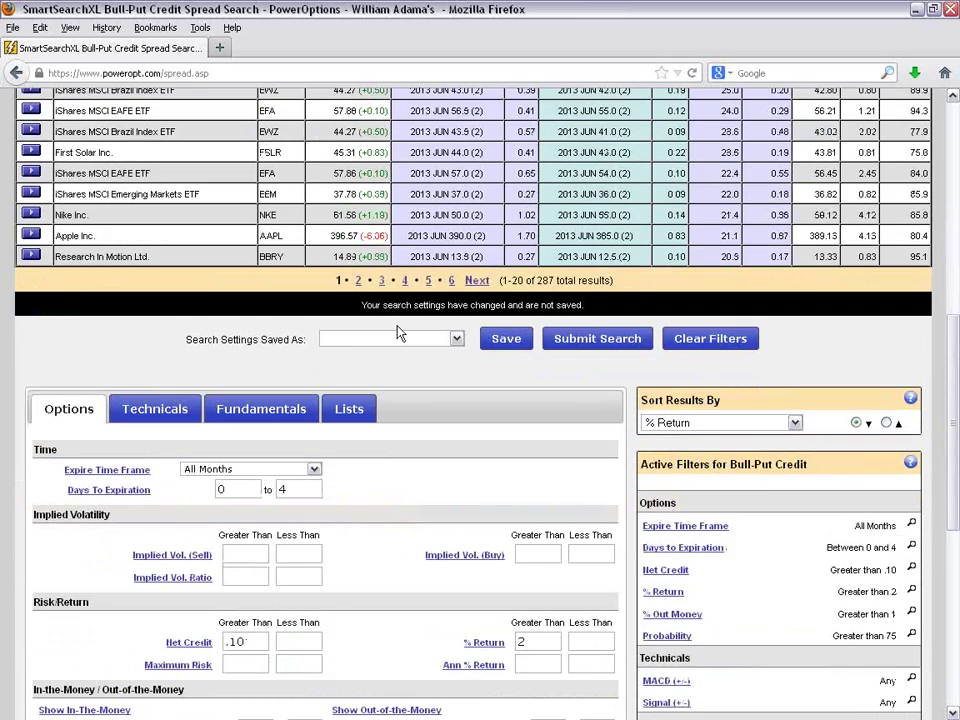
Step: Exclude the Index`s and ETFs stock list from the bull-put credit search and resubmit it
{"action": "scroll", "coordinate": [398, 333], "scroll_direction": "down", "scroll_amount": 3}
{"action": "left_click", "coordinate": [360, 232]}
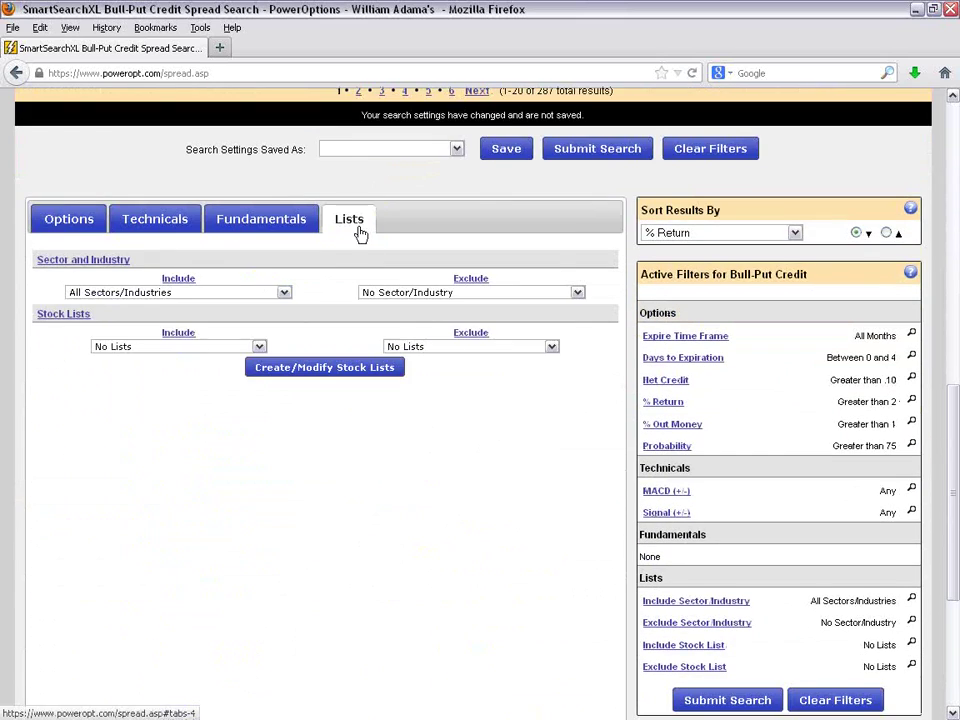
{"action": "scroll", "coordinate": [411, 236], "scroll_direction": "down", "scroll_amount": 2}
{"action": "left_click", "coordinate": [220, 254]}
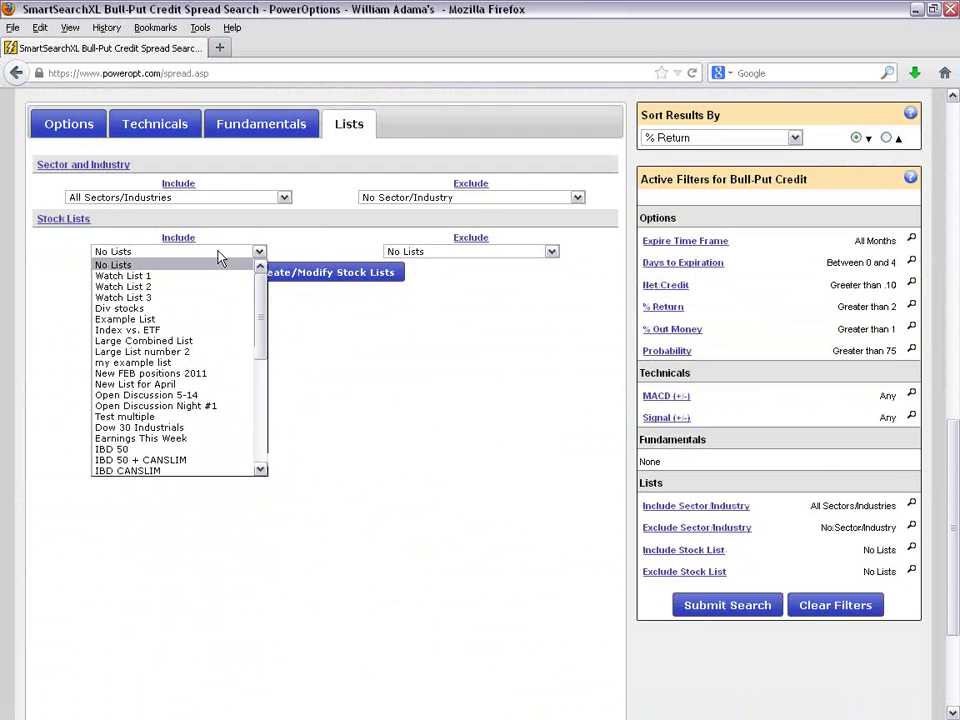
{"action": "left_click", "coordinate": [350, 362]}
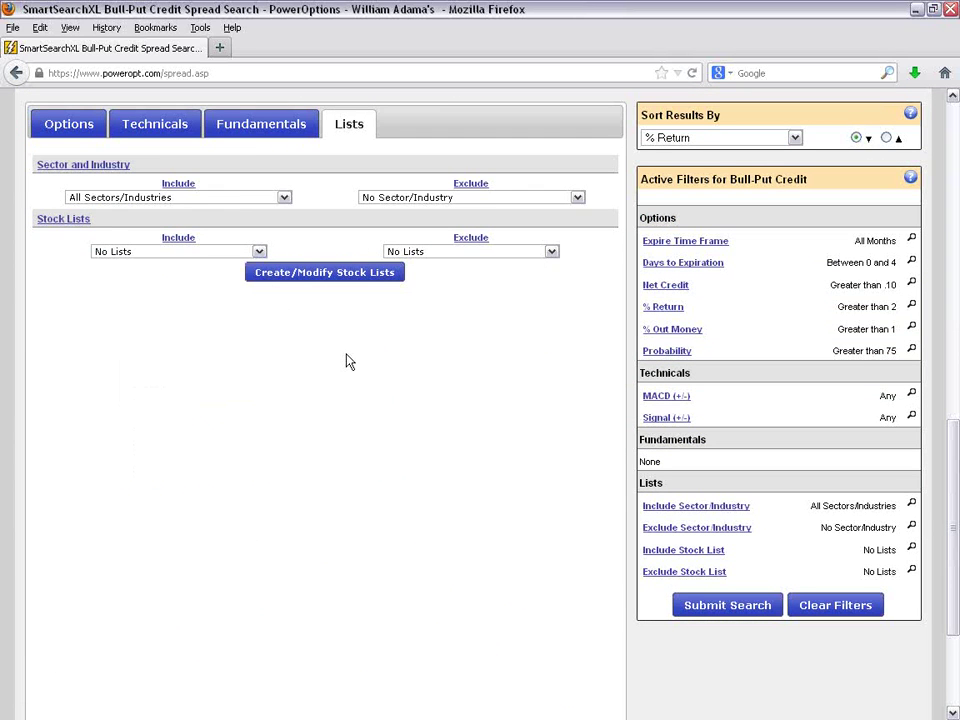
{"action": "left_click", "coordinate": [447, 254]}
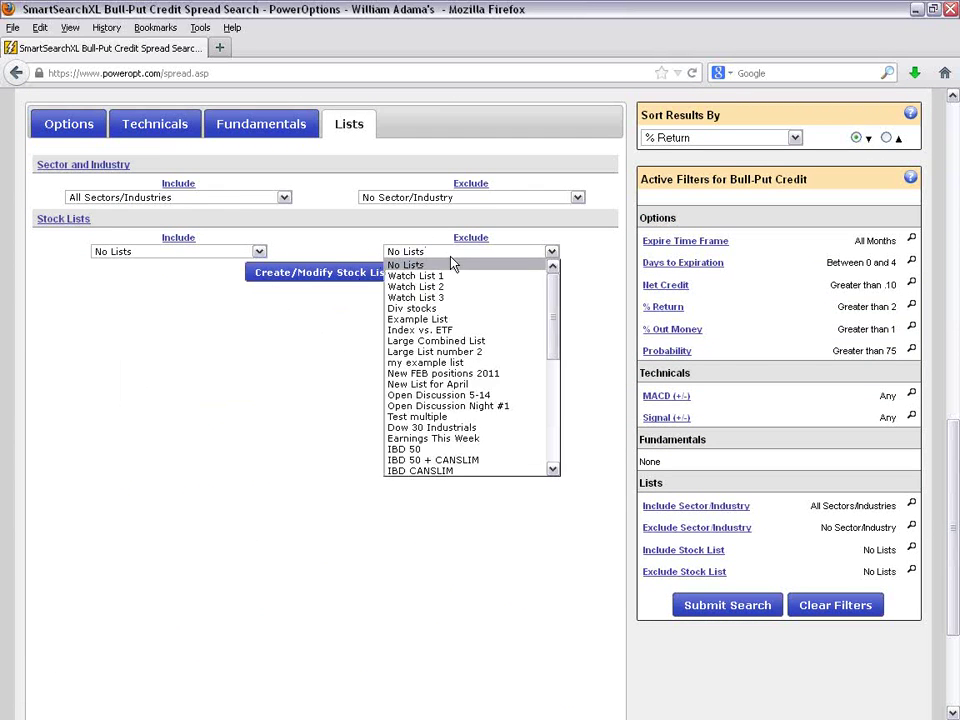
{"action": "scroll", "coordinate": [472, 400], "scroll_direction": "down", "scroll_amount": 3}
{"action": "left_click", "coordinate": [476, 420]}
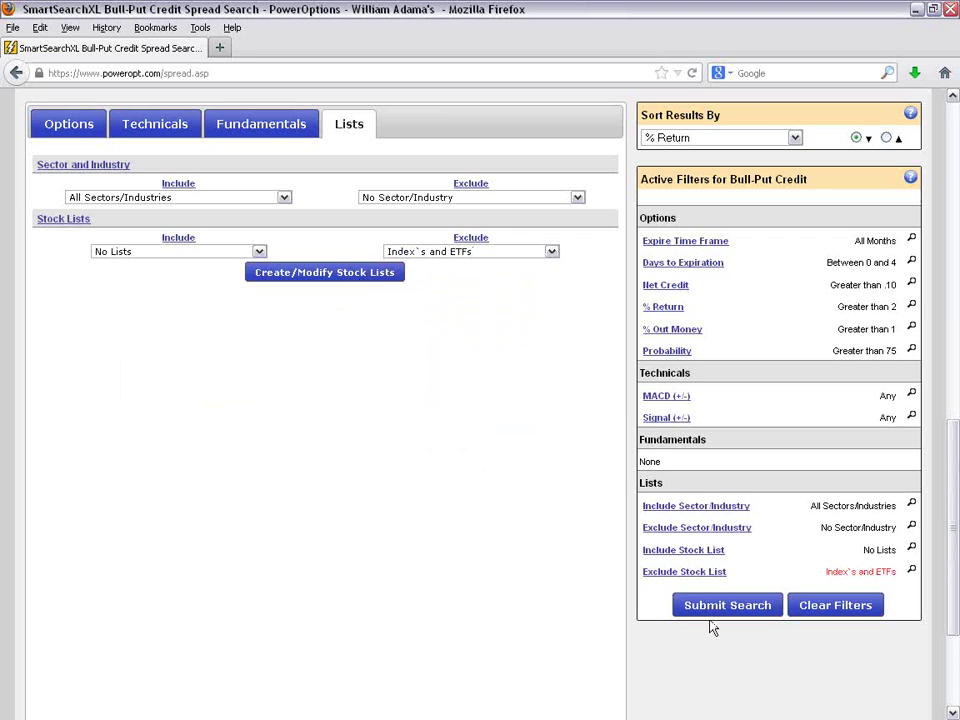
{"action": "left_click", "coordinate": [755, 610]}
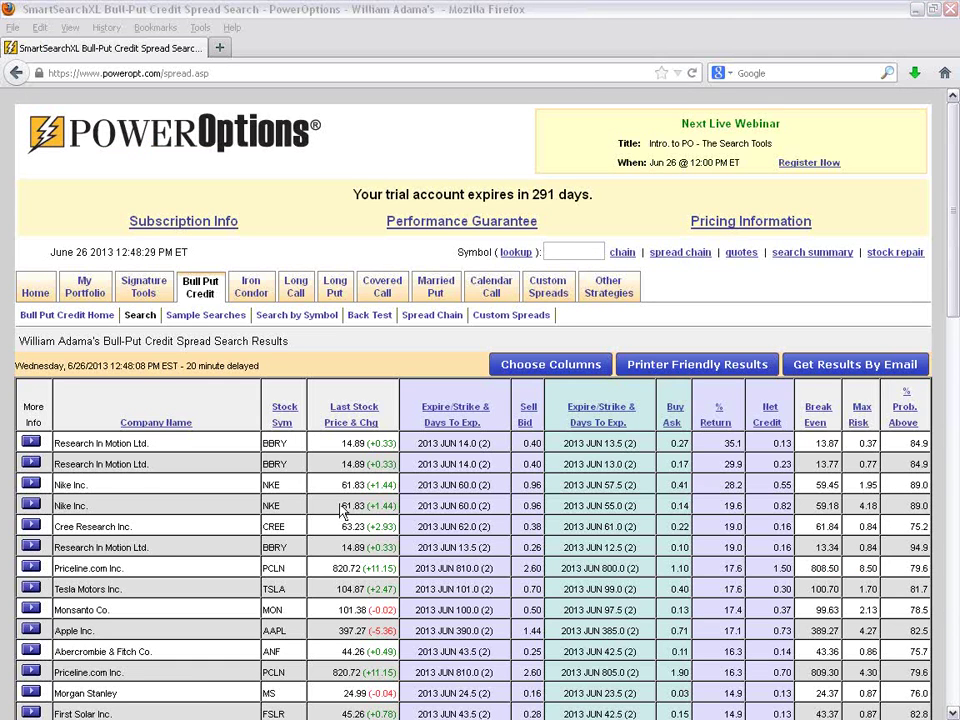
Step: Examine the refreshed bull-put search results, their total count and the filters applied to them
{"action": "left_click", "coordinate": [322, 259]}
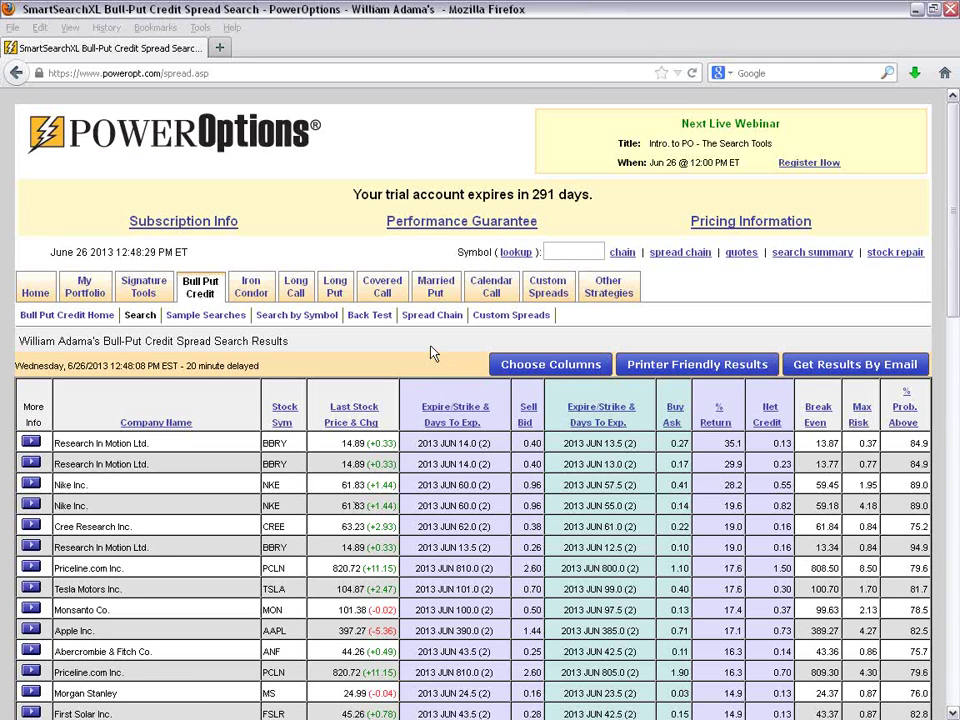
{"action": "scroll", "coordinate": [425, 355], "scroll_direction": "down", "scroll_amount": 3}
{"action": "scroll", "coordinate": [425, 355], "scroll_direction": "down", "scroll_amount": 2}
{"action": "left_click_drag", "start_coordinate": [527, 578], "coordinate": [574, 578]}
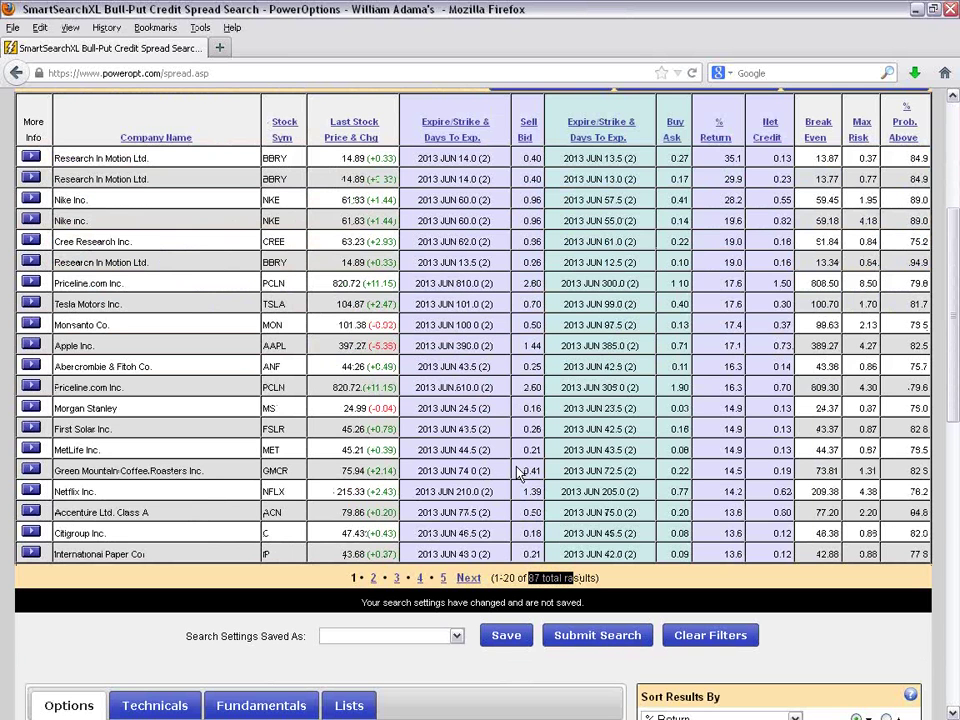
{"action": "scroll", "coordinate": [460, 500], "scroll_direction": "down", "scroll_amount": 5}
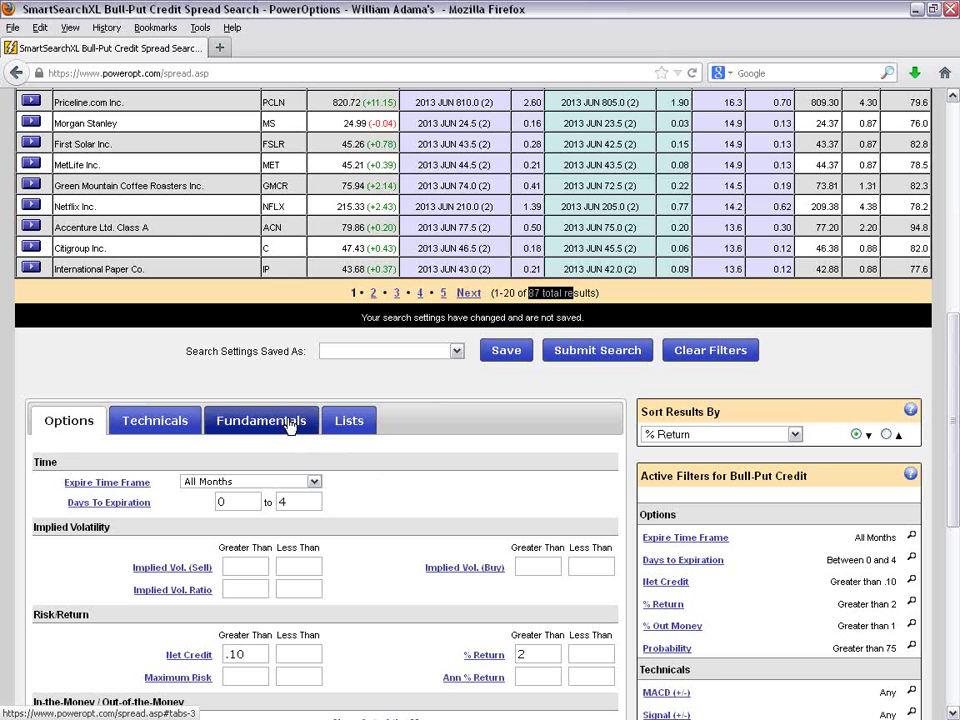
{"action": "left_click", "coordinate": [522, 502]}
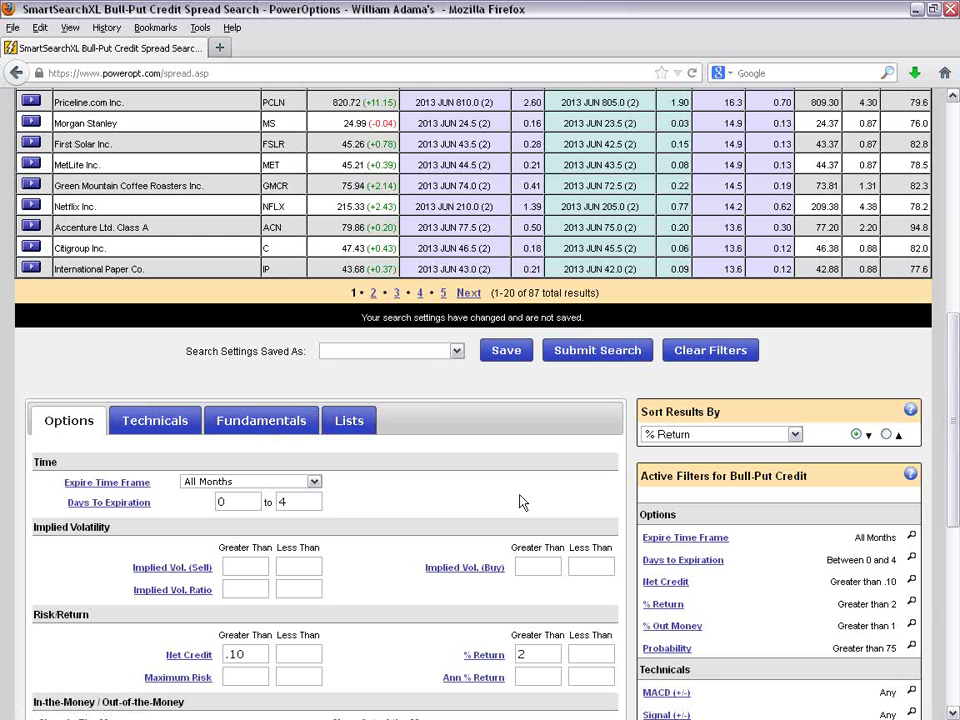
{"action": "scroll", "coordinate": [518, 505], "scroll_direction": "up", "scroll_amount": 5}
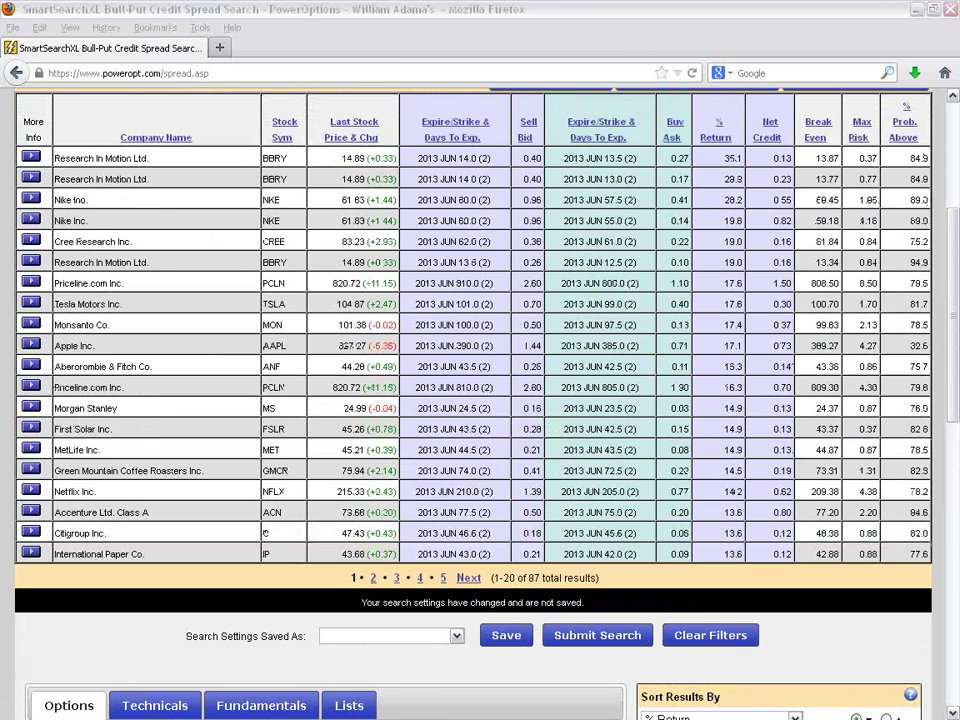
{"action": "left_click", "coordinate": [938, 569]}
{"action": "scroll", "coordinate": [937, 568], "scroll_direction": "up", "scroll_amount": 5}
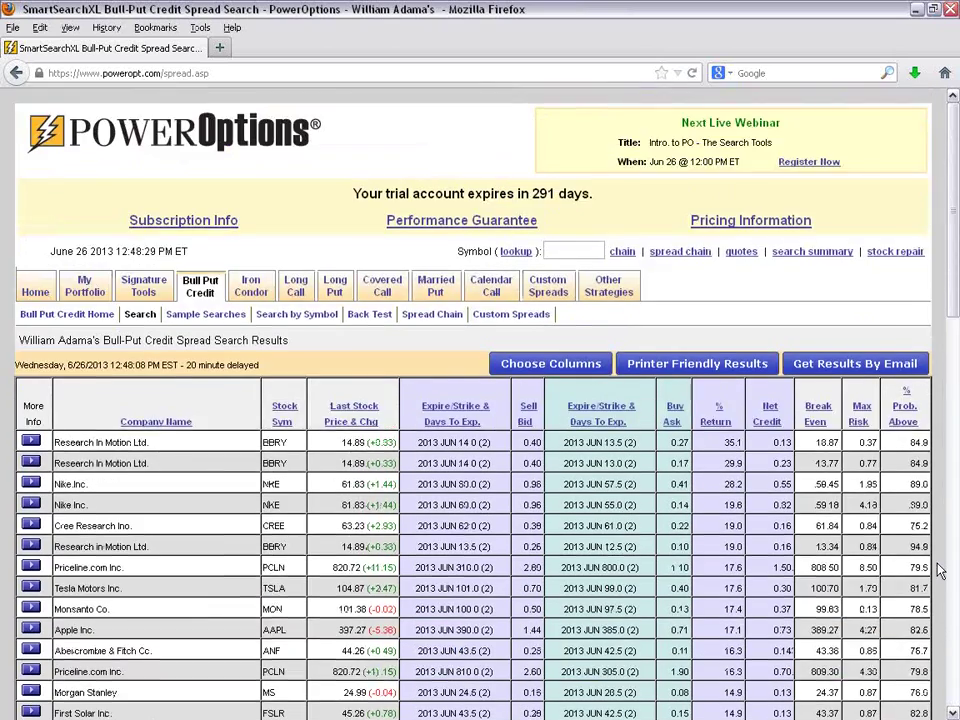
{"action": "scroll", "coordinate": [937, 568], "scroll_direction": "down", "scroll_amount": 2}
{"action": "scroll", "coordinate": [397, 553], "scroll_direction": "down", "scroll_amount": 2}
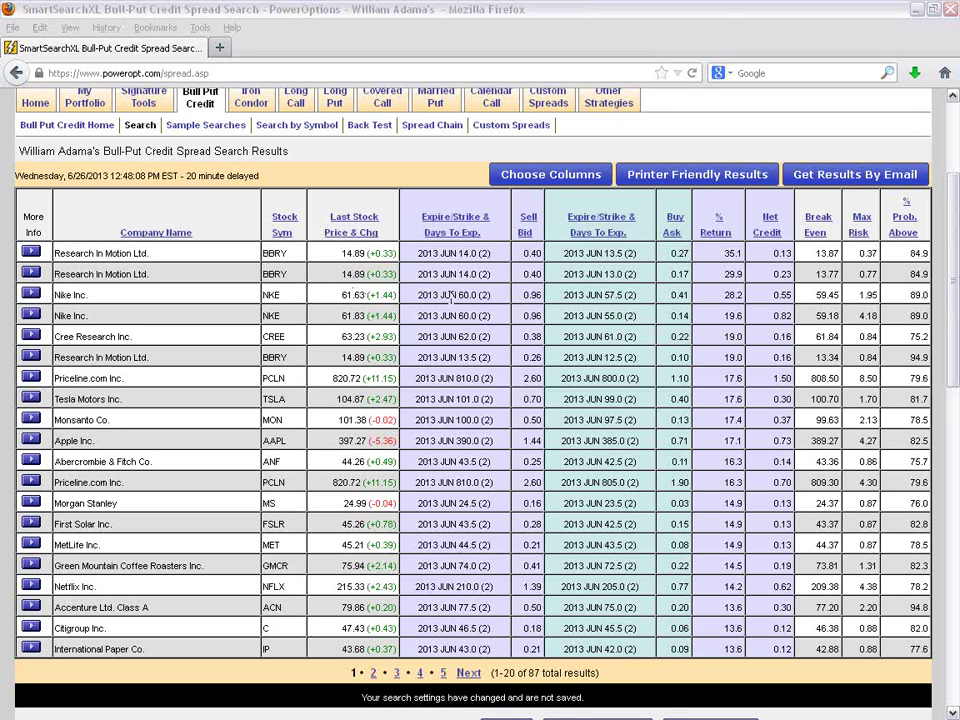
Step: Examine the strikes, sell bid and buy ask of the Nike 60/57.5 put spread in the results
{"action": "left_click_drag", "start_coordinate": [453, 296], "coordinate": [500, 296]}
{"action": "left_click", "coordinate": [505, 307]}
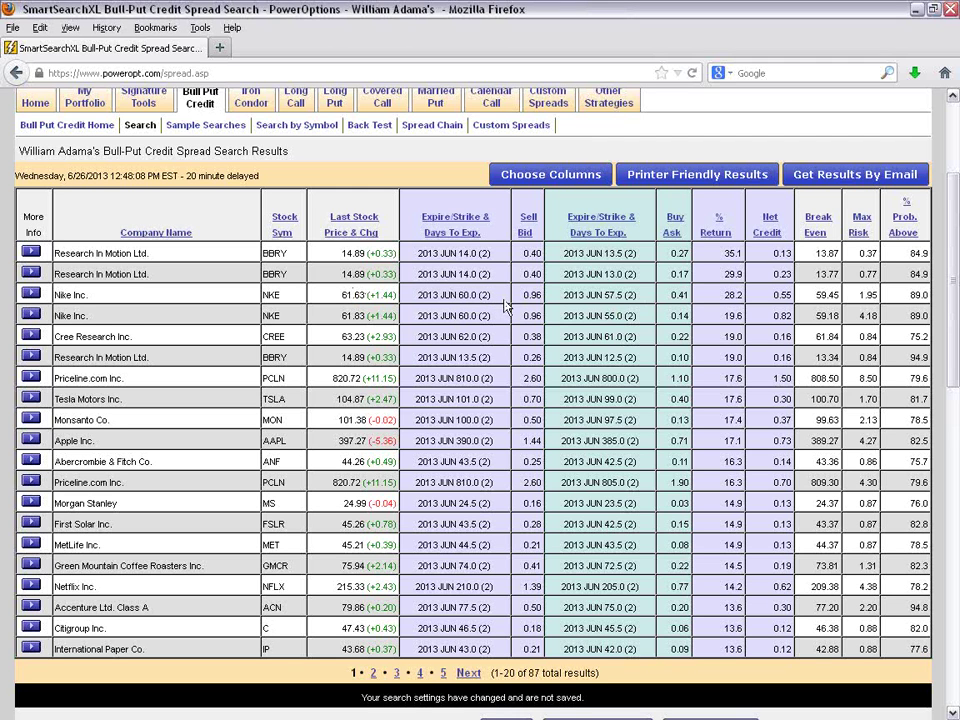
{"action": "double_click", "coordinate": [536, 294]}
{"action": "left_click", "coordinate": [610, 295]}
{"action": "double_click", "coordinate": [610, 295]}
{"action": "double_click", "coordinate": [680, 295]}
{"action": "left_click", "coordinate": [733, 310]}
{"action": "left_click_drag", "start_coordinate": [522, 293], "coordinate": [547, 305]}
{"action": "left_click_drag", "start_coordinate": [669, 293], "coordinate": [690, 309]}
{"action": "left_click", "coordinate": [523, 313]}
Step: Open the Mid-Point Spread Chain for the Nike 60/57.5 put spread and enlarge its window
{"action": "left_click", "coordinate": [31, 293]}
{"action": "mouse_move", "coordinate": [155, 354]}
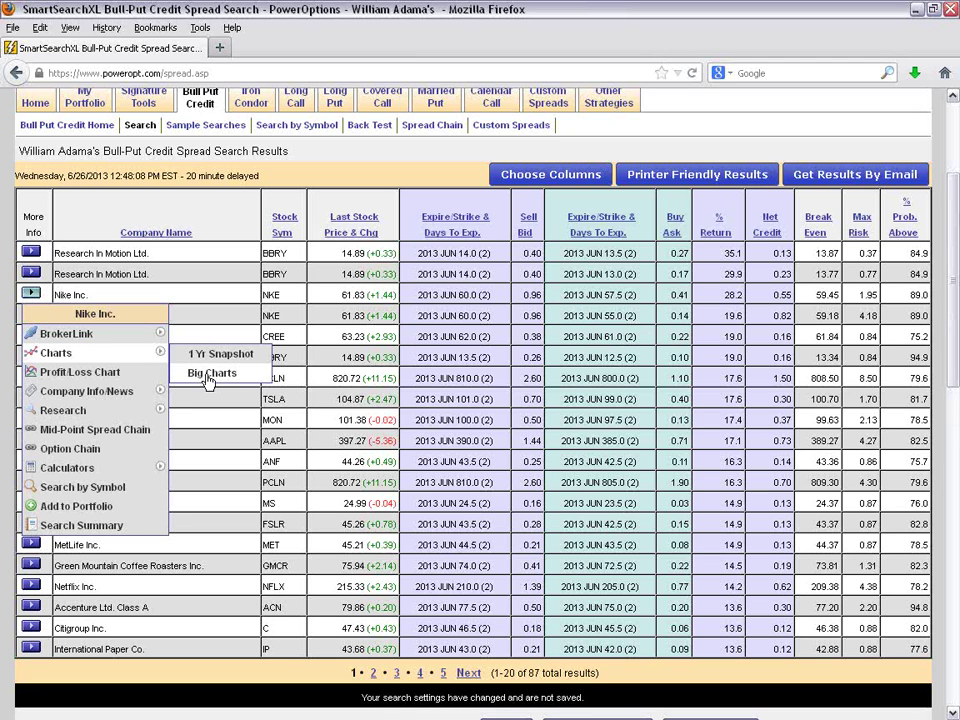
{"action": "mouse_move", "coordinate": [155, 391]}
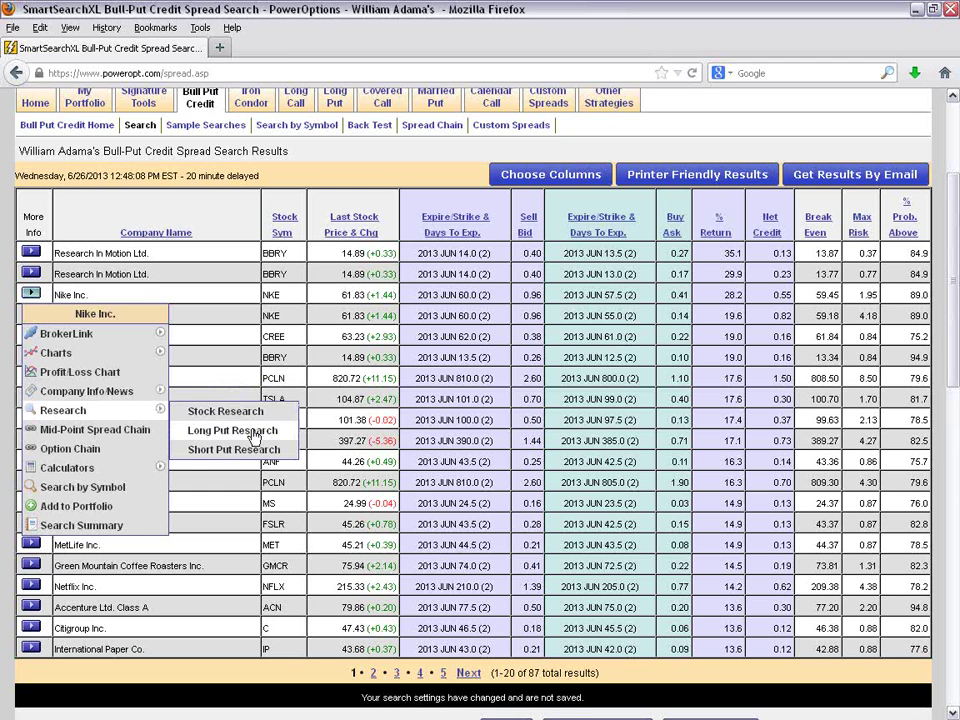
{"action": "left_click", "coordinate": [107, 431]}
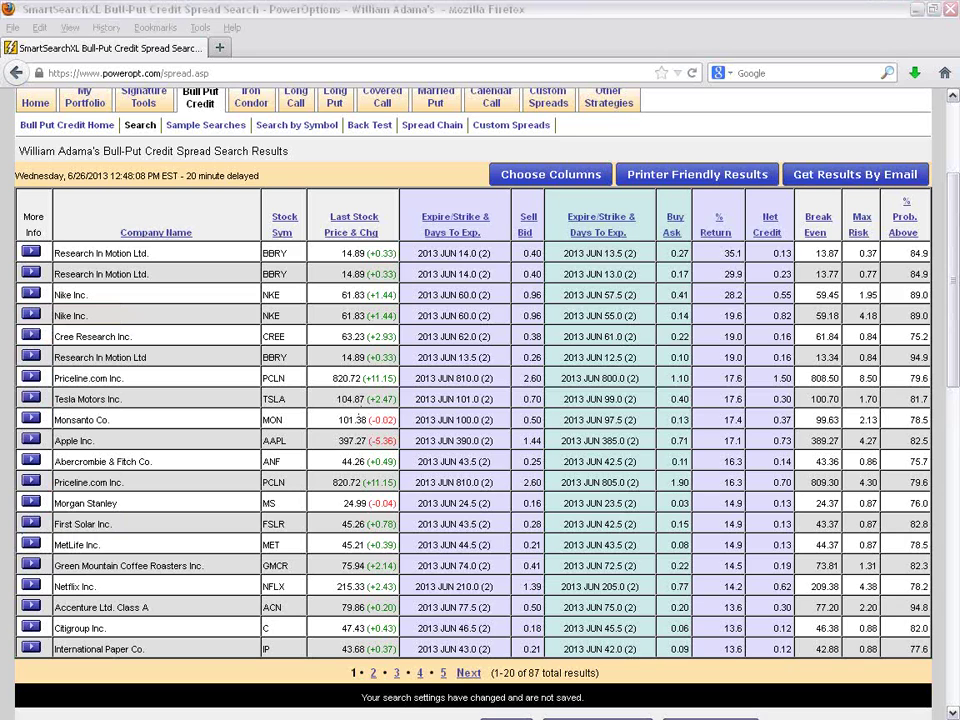
{"action": "left_click_drag", "start_coordinate": [668, 137], "coordinate": [178, 110]}
{"action": "left_click", "coordinate": [792, 105]}
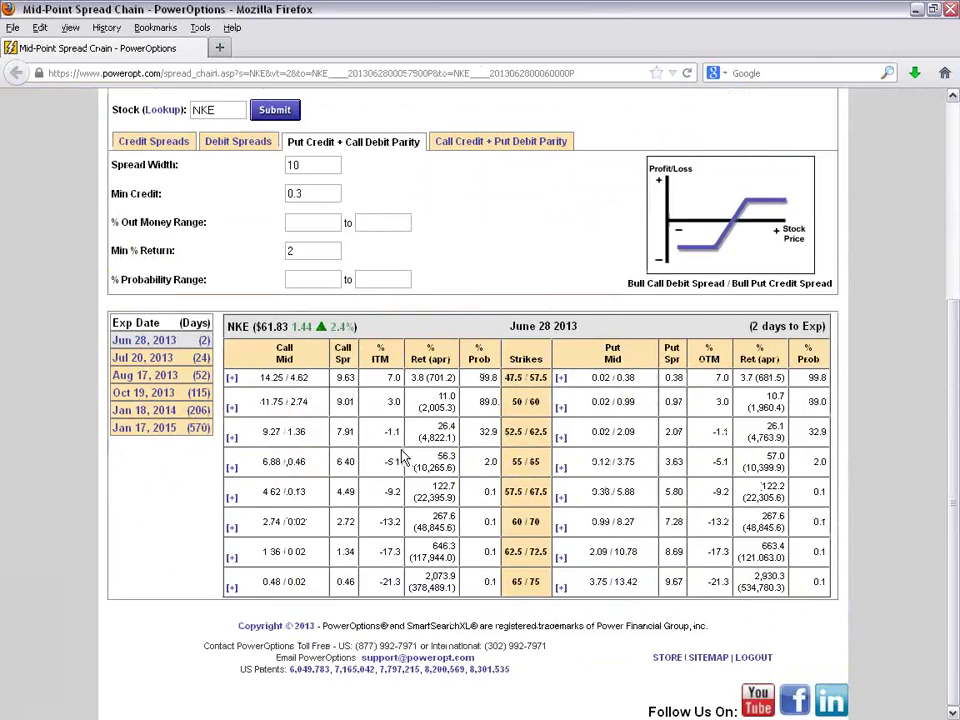
{"action": "scroll", "coordinate": [378, 289], "scroll_direction": "up", "scroll_amount": 2}
{"action": "scroll", "coordinate": [378, 289], "scroll_direction": "up", "scroll_amount": 2}
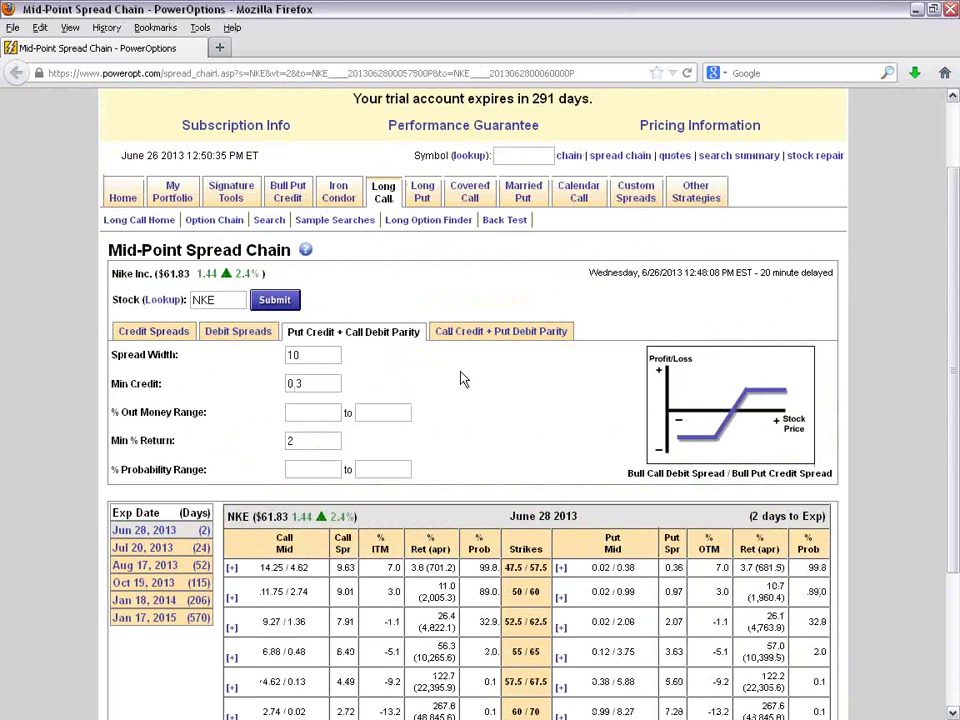
{"action": "scroll", "coordinate": [460, 377], "scroll_direction": "down", "scroll_amount": 2}
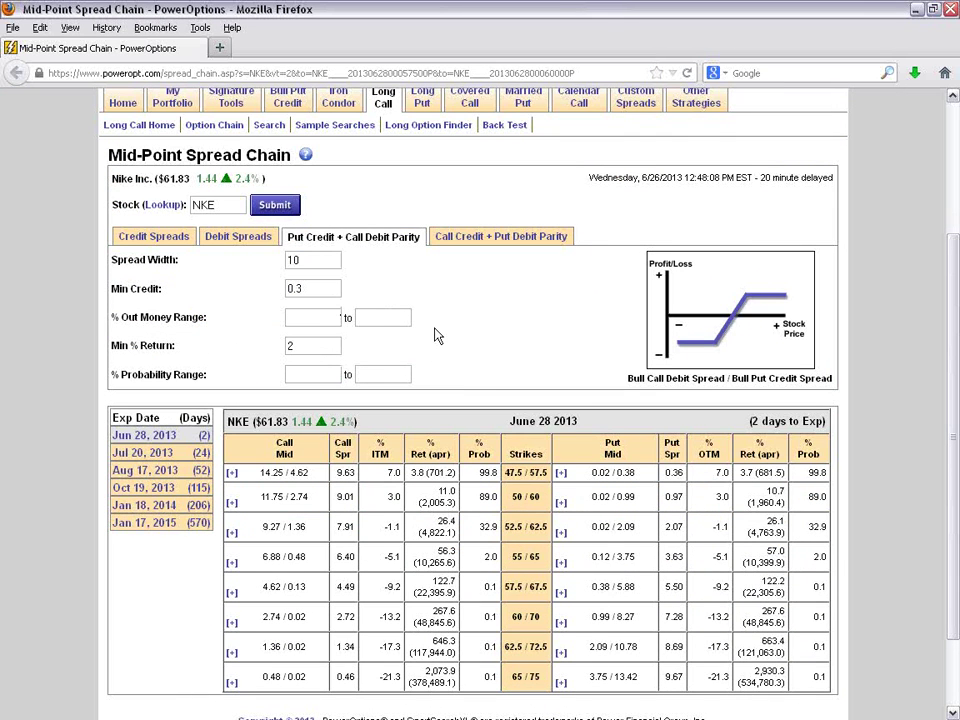
Step: Set the spread chain's spread width to 2.5 and its minimum credit to .10
{"action": "left_click", "coordinate": [317, 262]}
{"action": "key", "text": "BackSpace"}
{"action": "key", "text": "BackSpace"}
{"action": "type", "text": "2.5"}
{"action": "left_click", "coordinate": [313, 288]}
{"action": "key", "text": "BackSpace"}
{"action": "key", "text": "BackSpace"}
{"action": "type", "text": ".10"}
Step: Set the minimum % out of the money to 2 and the minimum probability to 75, then submit the chain for NKE
{"action": "left_click", "coordinate": [307, 317]}
{"action": "type", "text": "2"}
{"action": "left_click", "coordinate": [304, 346]}
{"action": "type", "text": "75"}
{"action": "left_click", "coordinate": [274, 205]}
{"action": "scroll", "coordinate": [482, 392], "scroll_direction": "down", "scroll_amount": 3}
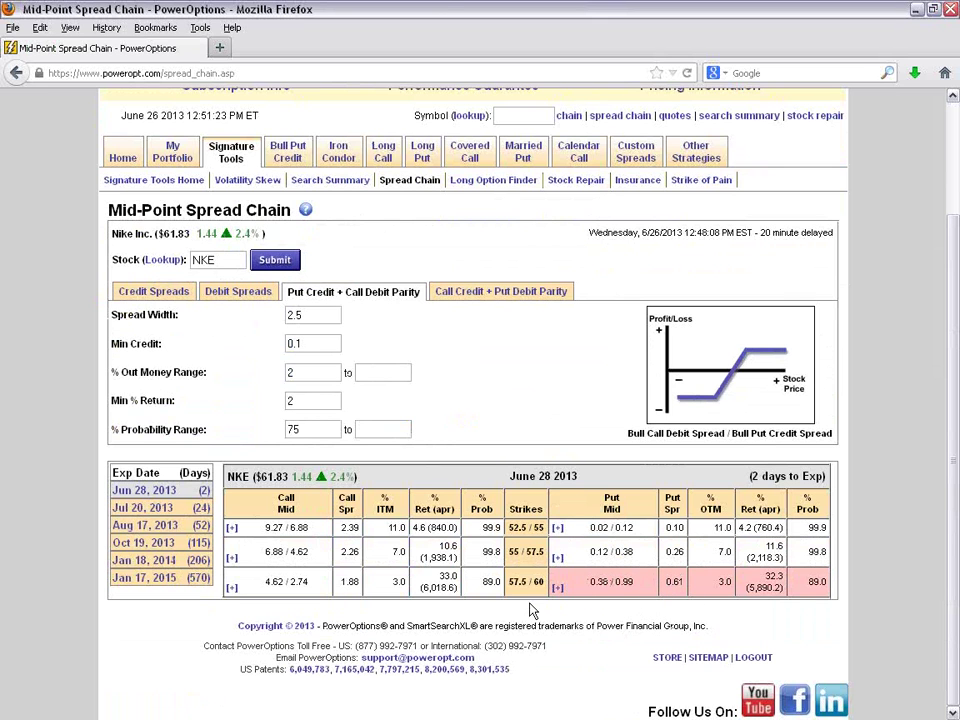
Step: Compare the chain's 57.5/60 put spread with the net credit, sell bid and buy ask of the matching Nike search result
{"action": "left_click_drag", "start_coordinate": [509, 582], "coordinate": [575, 608]}
{"action": "key", "text": "alt+Left"}
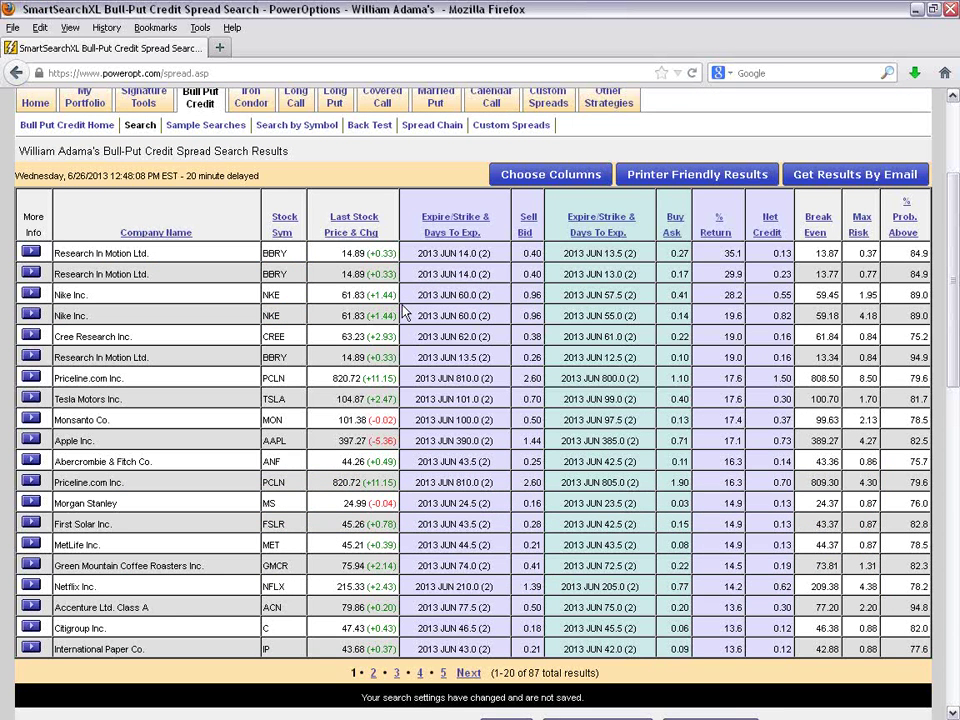
{"action": "double_click", "coordinate": [784, 295]}
{"action": "left_click_drag", "start_coordinate": [532, 295], "coordinate": [543, 295]}
{"action": "left_click_drag", "start_coordinate": [677, 295], "coordinate": [689, 295]}
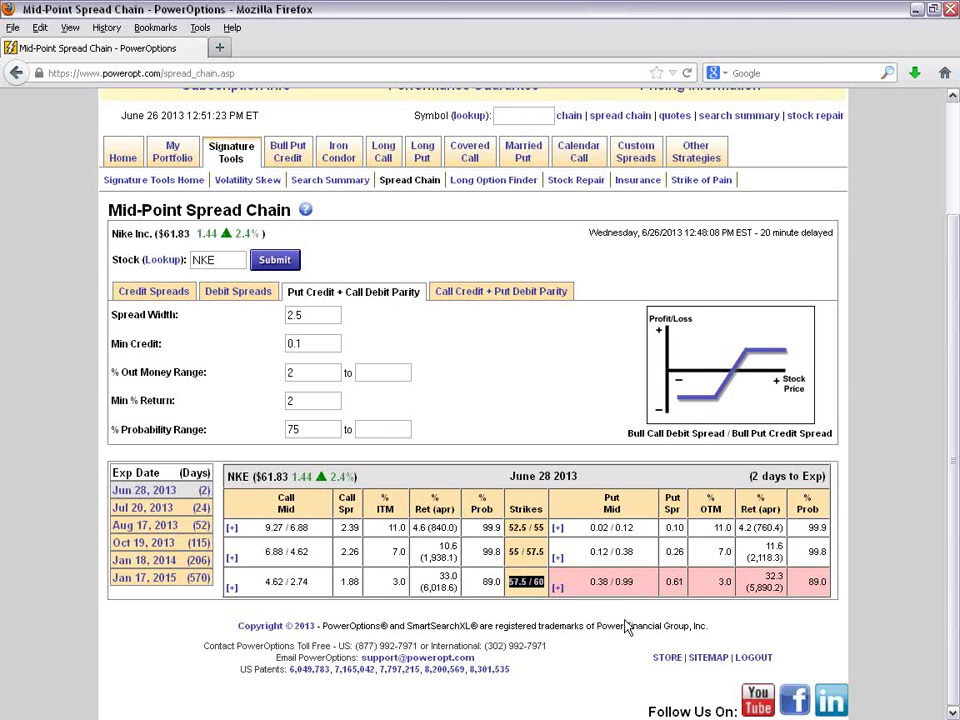
Step: Examine the 57.5/60 put spread's mid prices, net credit and return, comparing the return with the Nike search result
{"action": "mouse_move", "coordinate": [620, 582]}
{"action": "left_mouse_down"}
{"action": "mouse_move", "coordinate": [634, 582]}
{"action": "mouse_move", "coordinate": [604, 582]}
{"action": "left_mouse_up"}
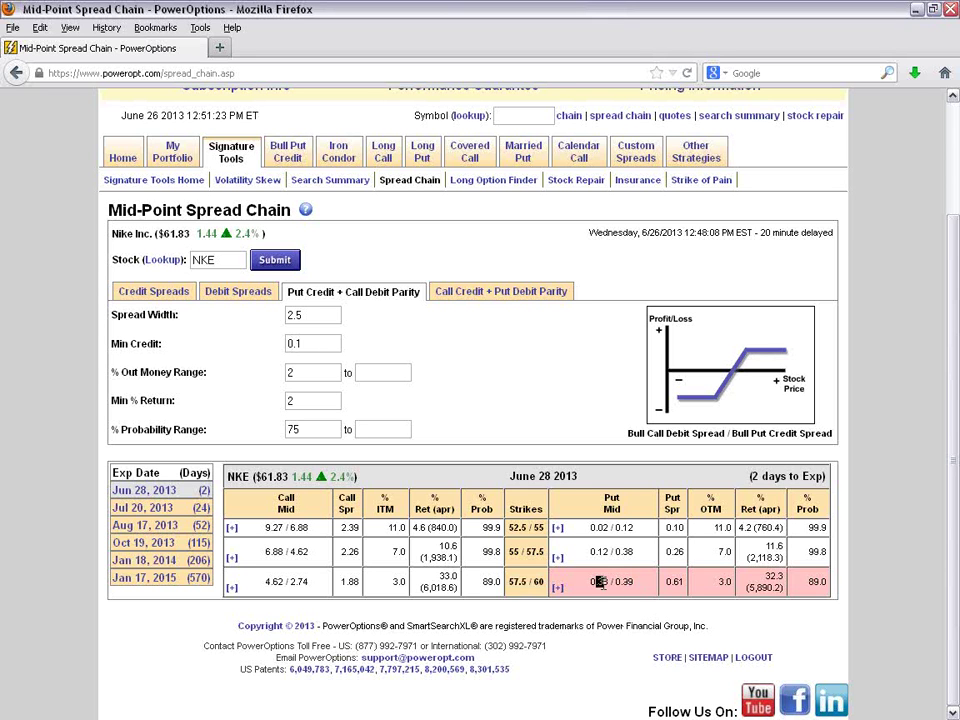
{"action": "left_click", "coordinate": [625, 612]}
{"action": "left_click_drag", "start_coordinate": [675, 581], "coordinate": [688, 581]}
{"action": "left_click_drag", "start_coordinate": [766, 575], "coordinate": [785, 590]}
{"action": "left_click", "coordinate": [798, 623]}
{"action": "key", "text": "alt+Left"}
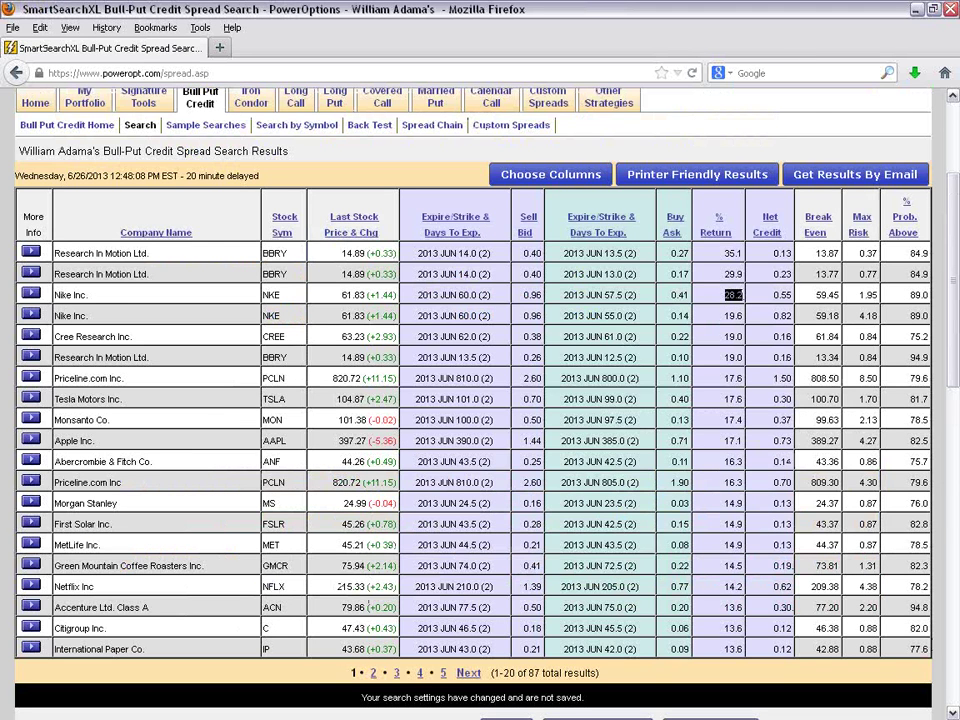
{"action": "key", "text": "alt+Right"}
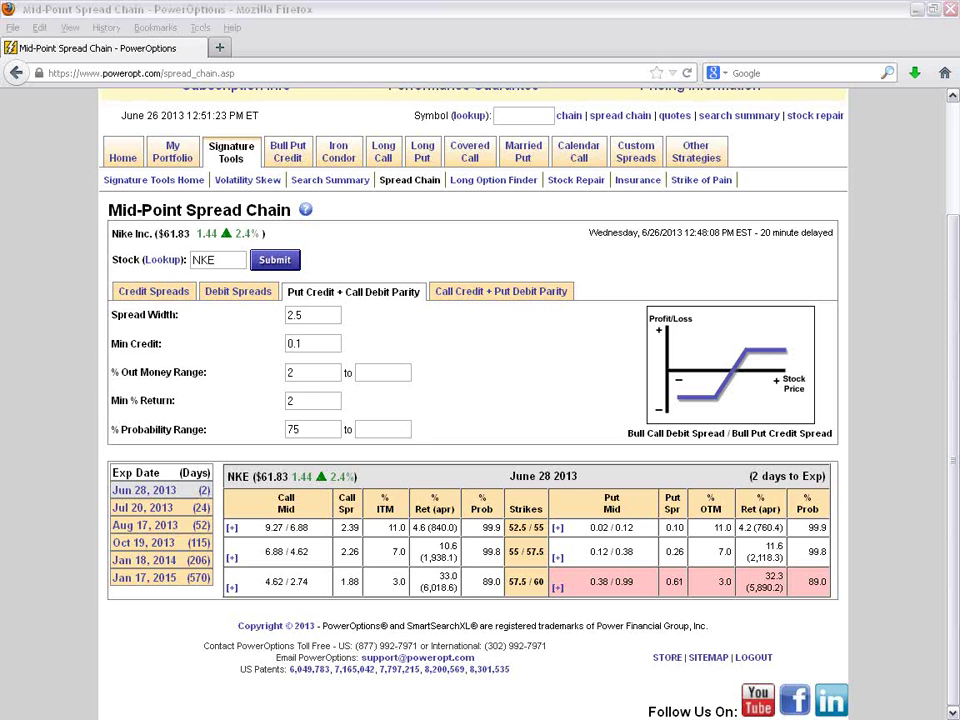
Step: Highlight the Put Credit + Call Debit Parity heading, the profit/loss curve, and the 57.5/60 row's put spread, put return, call mid and call spread values
{"action": "mouse_move", "coordinate": [284, 283]}
{"action": "left_mouse_down"}
{"action": "mouse_move", "coordinate": [280, 298]}
{"action": "mouse_move", "coordinate": [429, 269]}
{"action": "mouse_move", "coordinate": [432, 292]}
{"action": "mouse_move", "coordinate": [381, 300]}
{"action": "mouse_move", "coordinate": [288, 292]}
{"action": "left_mouse_up"}
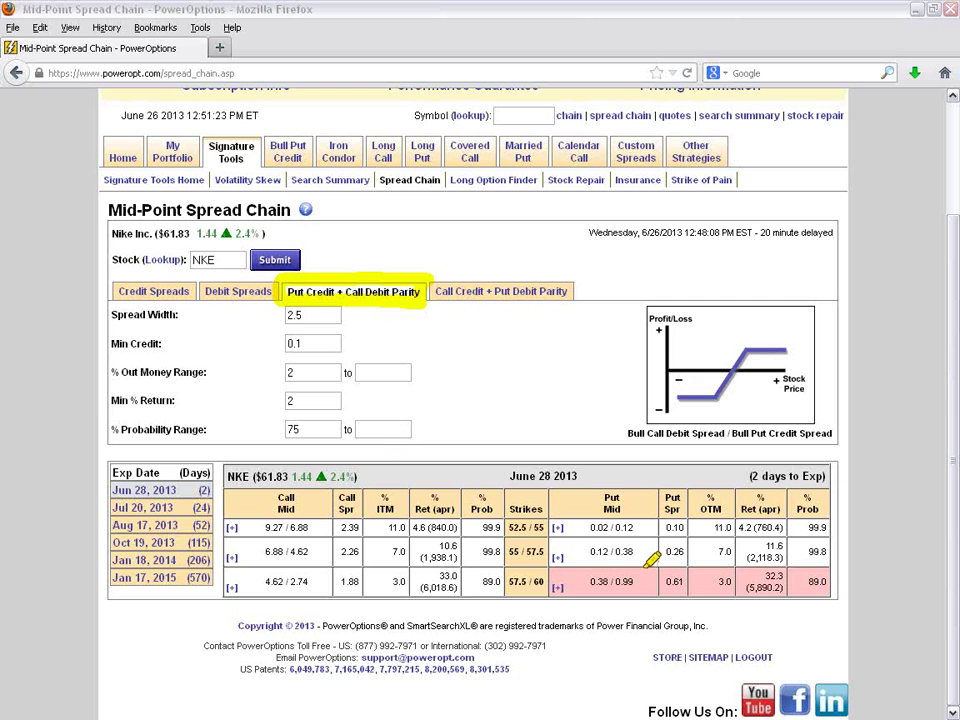
{"action": "mouse_move", "coordinate": [697, 390]}
{"action": "left_mouse_down"}
{"action": "mouse_move", "coordinate": [748, 352]}
{"action": "mouse_move", "coordinate": [796, 349]}
{"action": "left_mouse_up"}
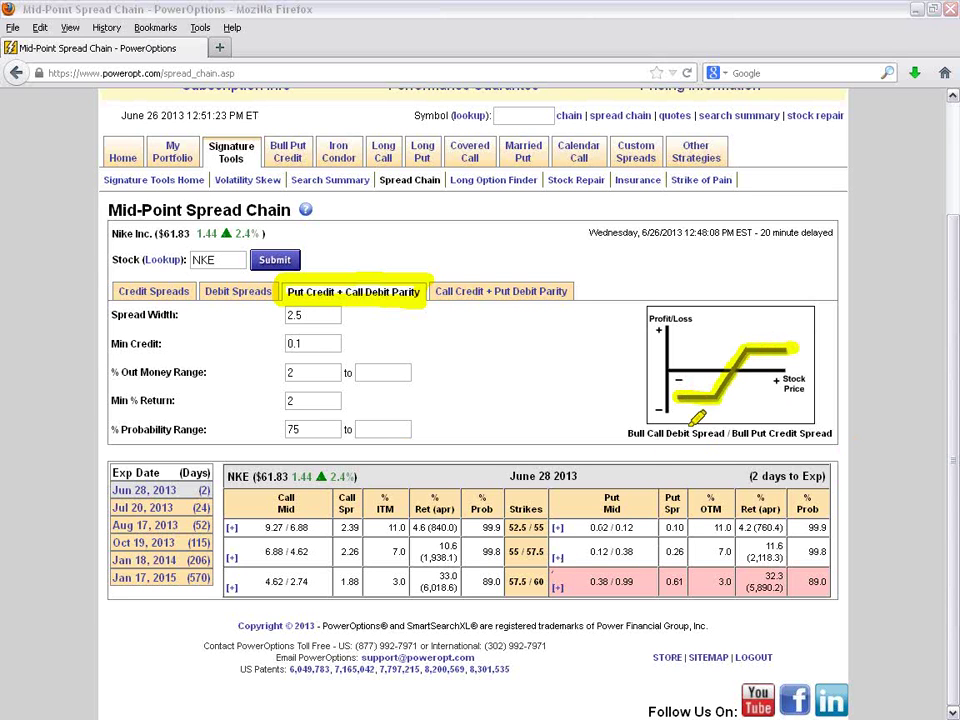
{"action": "left_click_drag", "start_coordinate": [660, 581], "coordinate": [684, 579]}
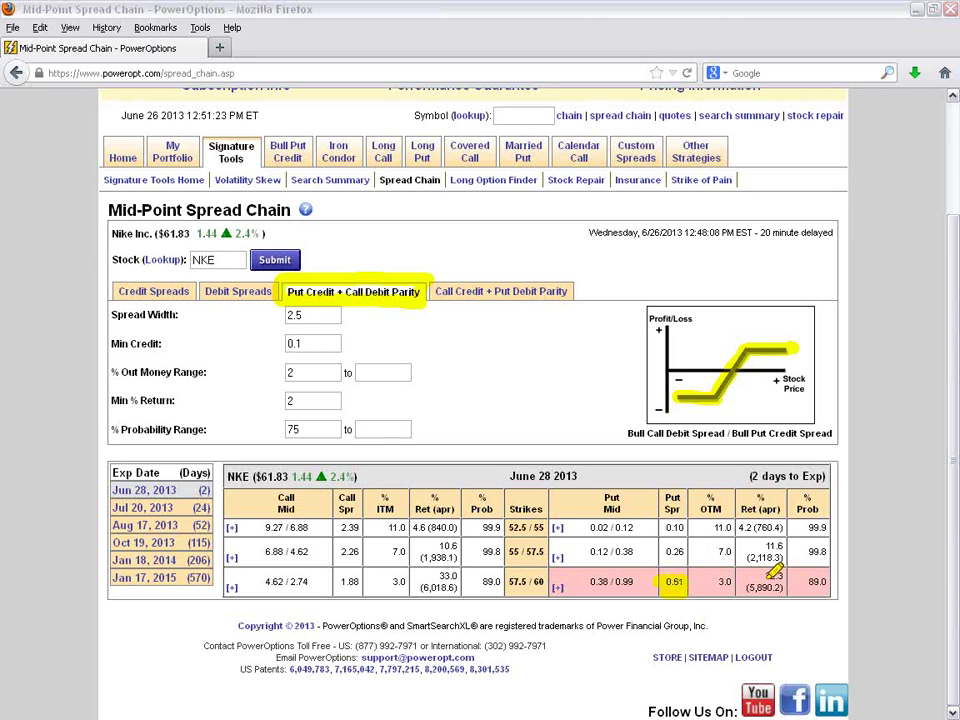
{"action": "left_click_drag", "start_coordinate": [760, 577], "coordinate": [783, 575]}
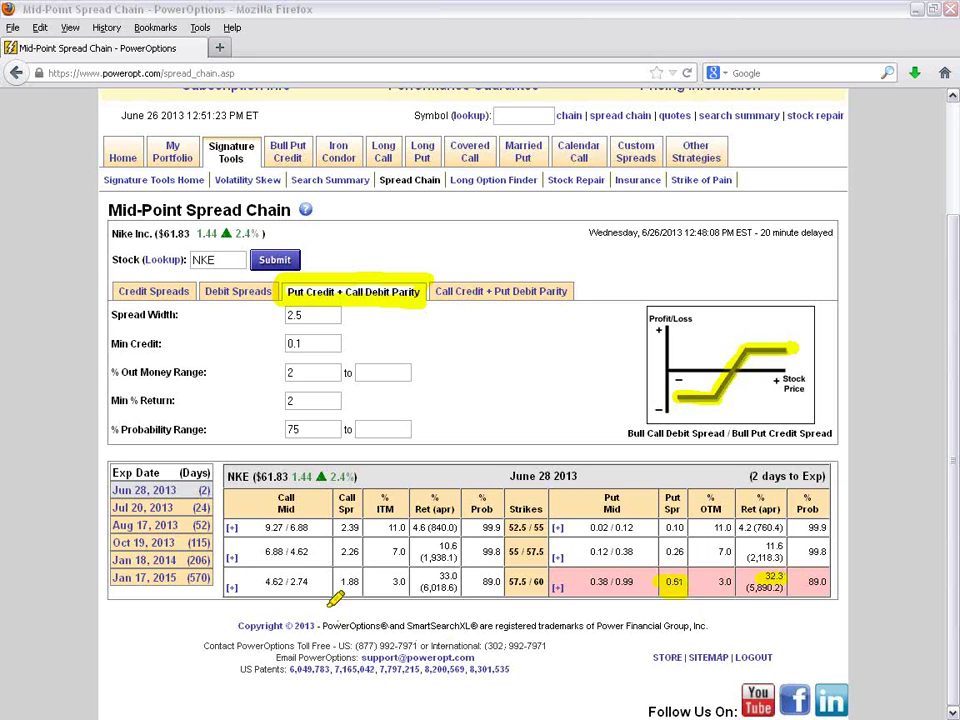
{"action": "left_click_drag", "start_coordinate": [263, 583], "coordinate": [310, 581]}
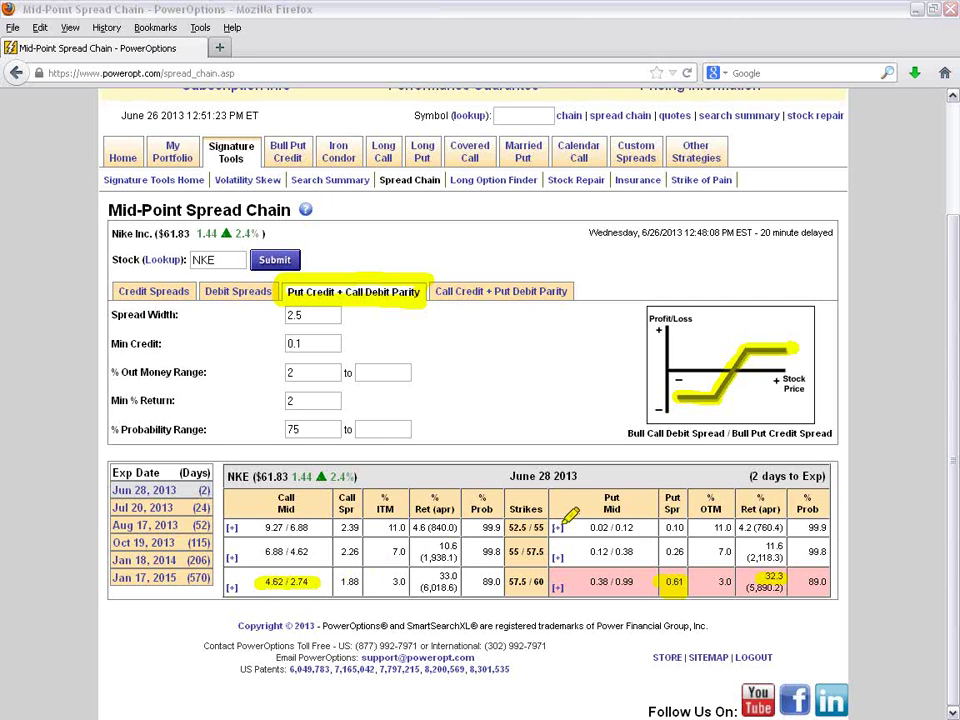
{"action": "left_click_drag", "start_coordinate": [340, 582], "coordinate": [362, 582]}
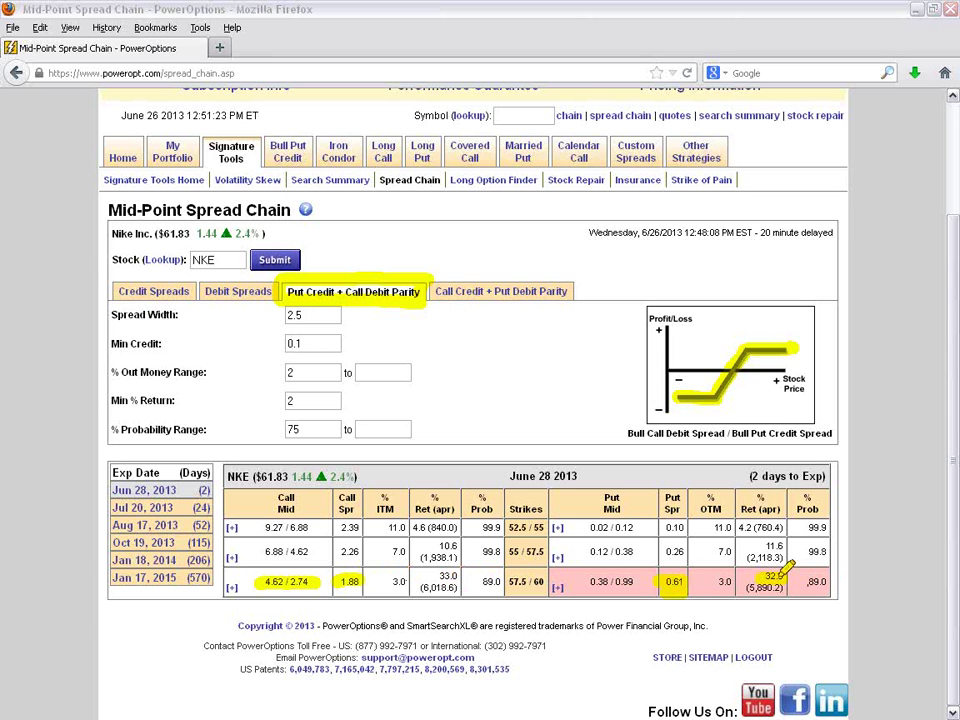
Step: Highlight the 57.5/60 row's put and call returns, plus the 55/57.5 row's strikes, put spread, put return and call-side values
{"action": "left_click_drag", "start_coordinate": [438, 577], "coordinate": [461, 576]}
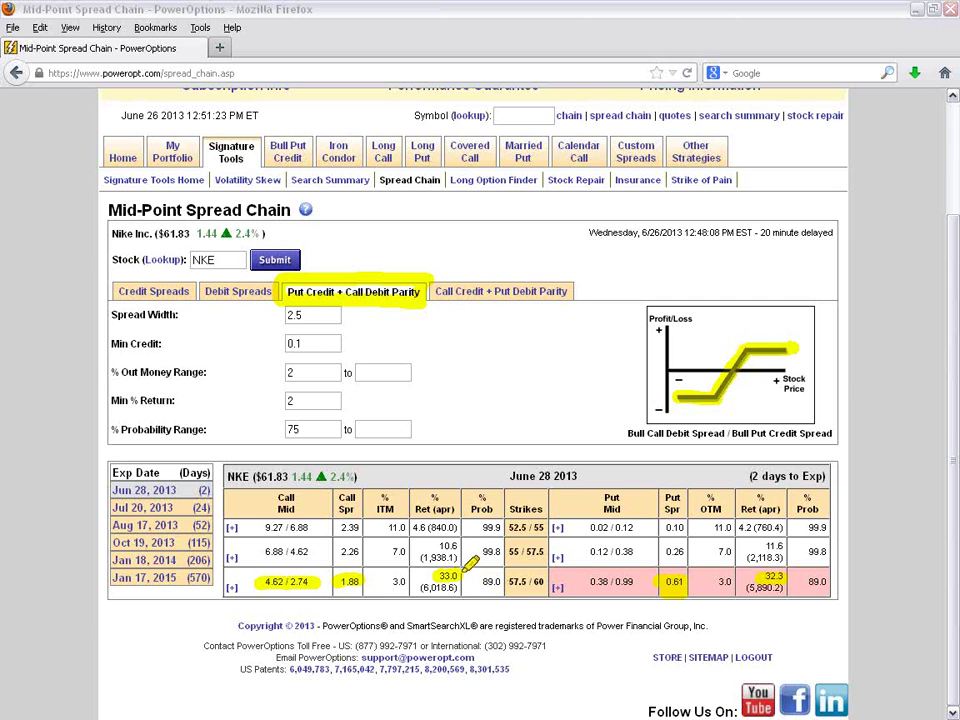
{"action": "mouse_move", "coordinate": [455, 572]}
{"action": "left_mouse_down"}
{"action": "mouse_move", "coordinate": [418, 585]}
{"action": "mouse_move", "coordinate": [458, 586]}
{"action": "left_mouse_up"}
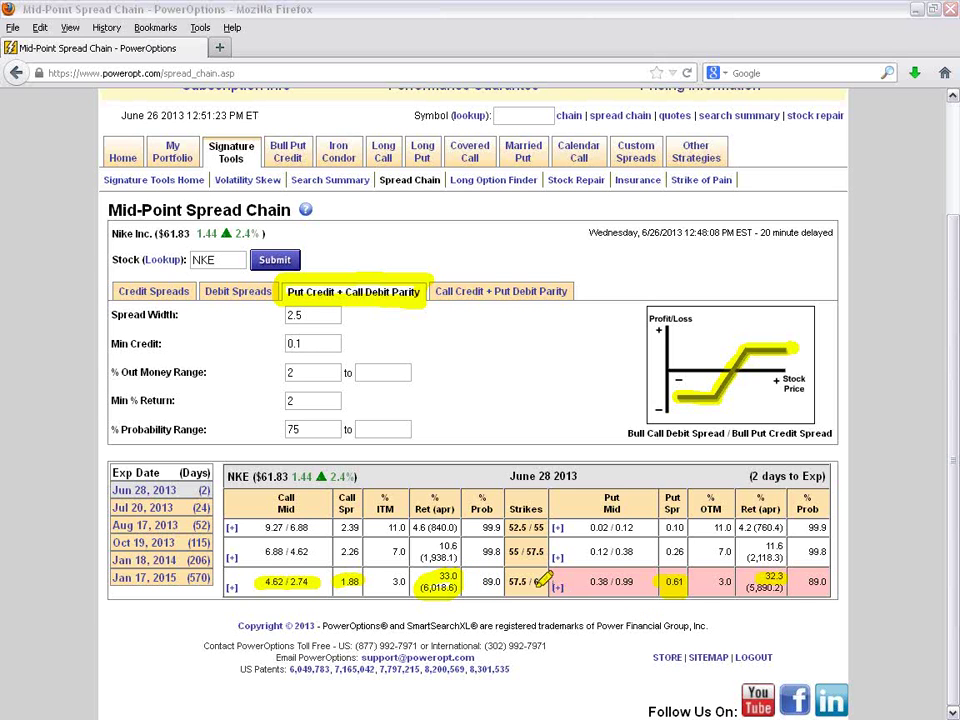
{"action": "left_click_drag", "start_coordinate": [510, 552], "coordinate": [548, 547]}
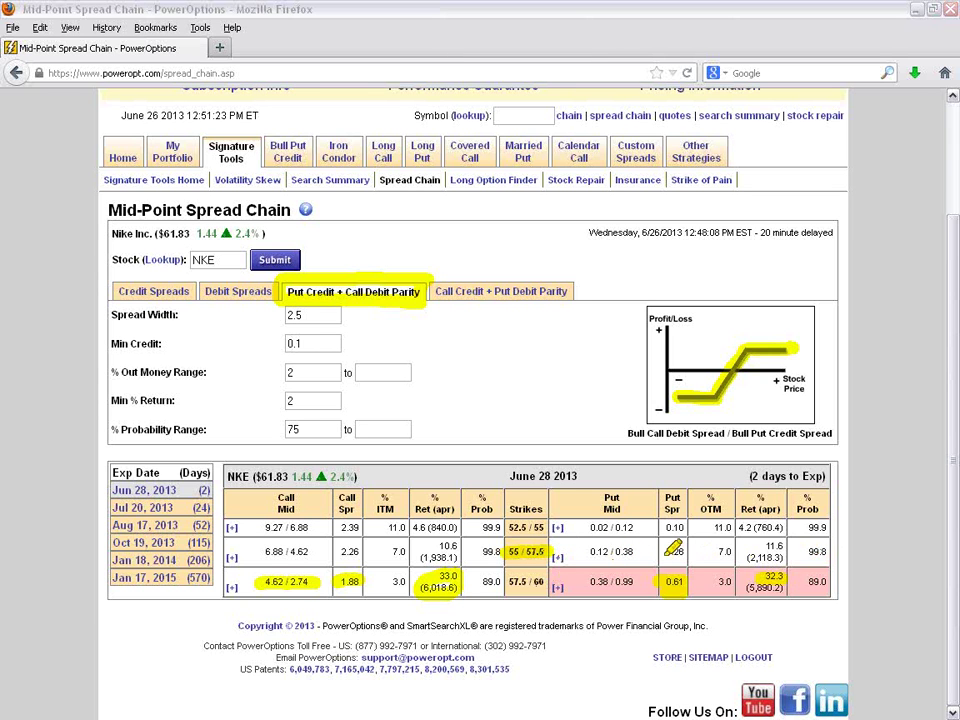
{"action": "left_click_drag", "start_coordinate": [665, 552], "coordinate": [687, 551]}
{"action": "left_click_drag", "start_coordinate": [762, 549], "coordinate": [784, 548]}
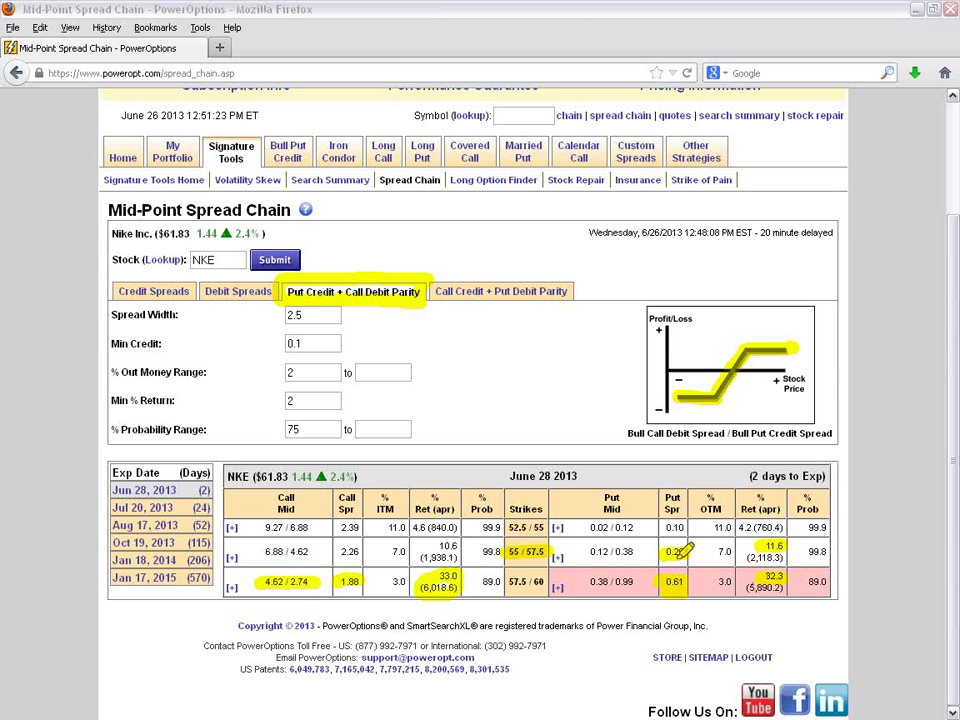
{"action": "left_click_drag", "start_coordinate": [272, 549], "coordinate": [472, 543]}
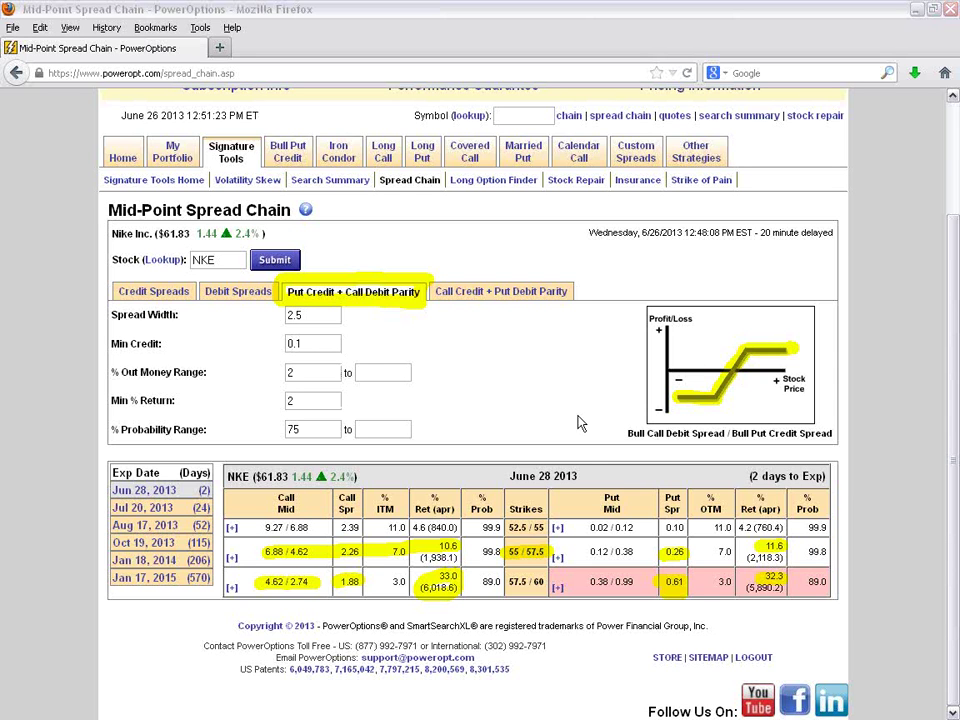
Step: Open the Long Call search and clear all of its filters
{"action": "mouse_move", "coordinate": [384, 158]}
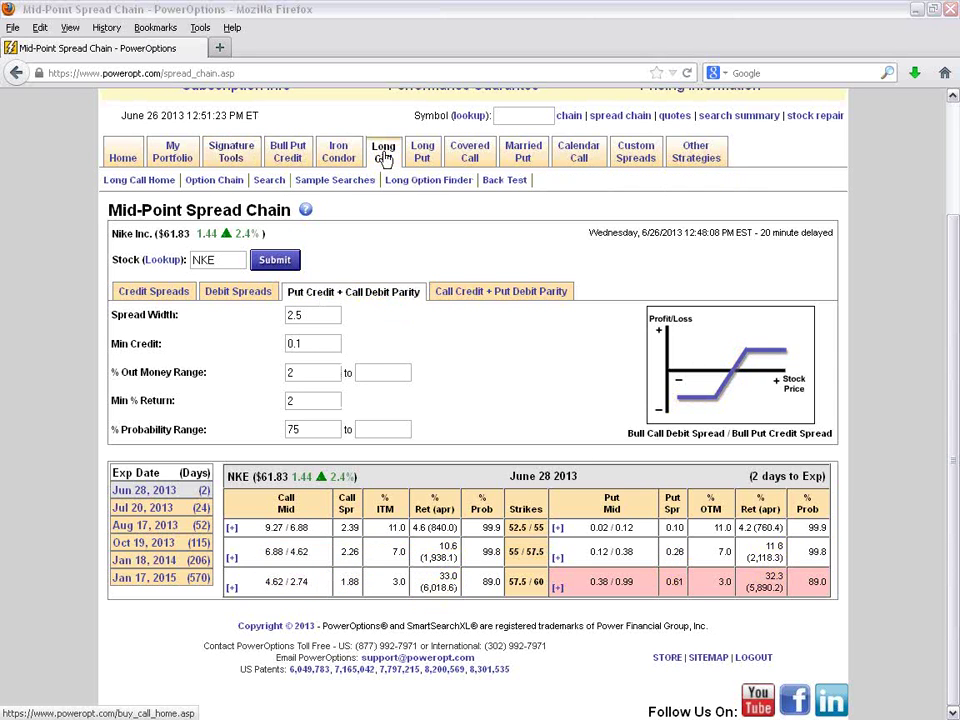
{"action": "left_click", "coordinate": [257, 180]}
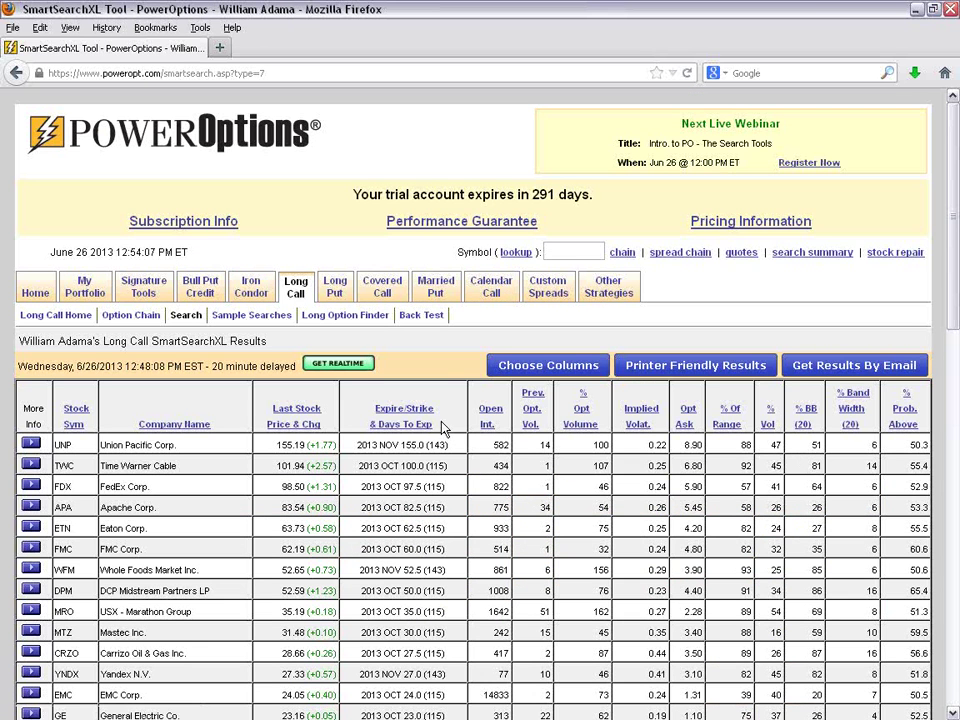
{"action": "scroll", "coordinate": [407, 560], "scroll_direction": "down", "scroll_amount": 7}
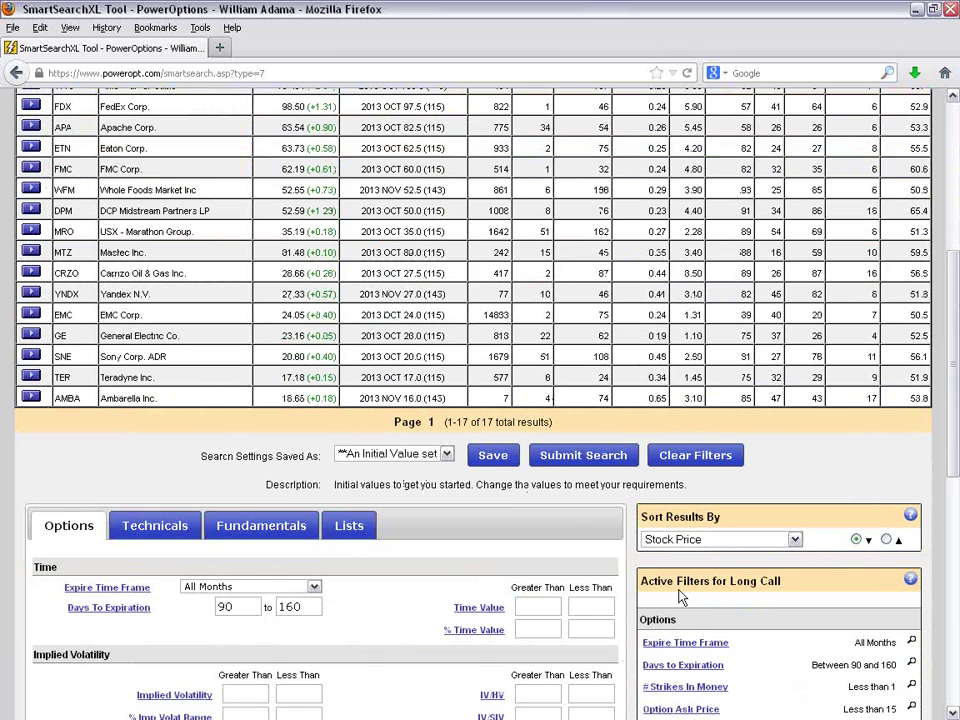
{"action": "scroll", "coordinate": [565, 513], "scroll_direction": "down", "scroll_amount": 5}
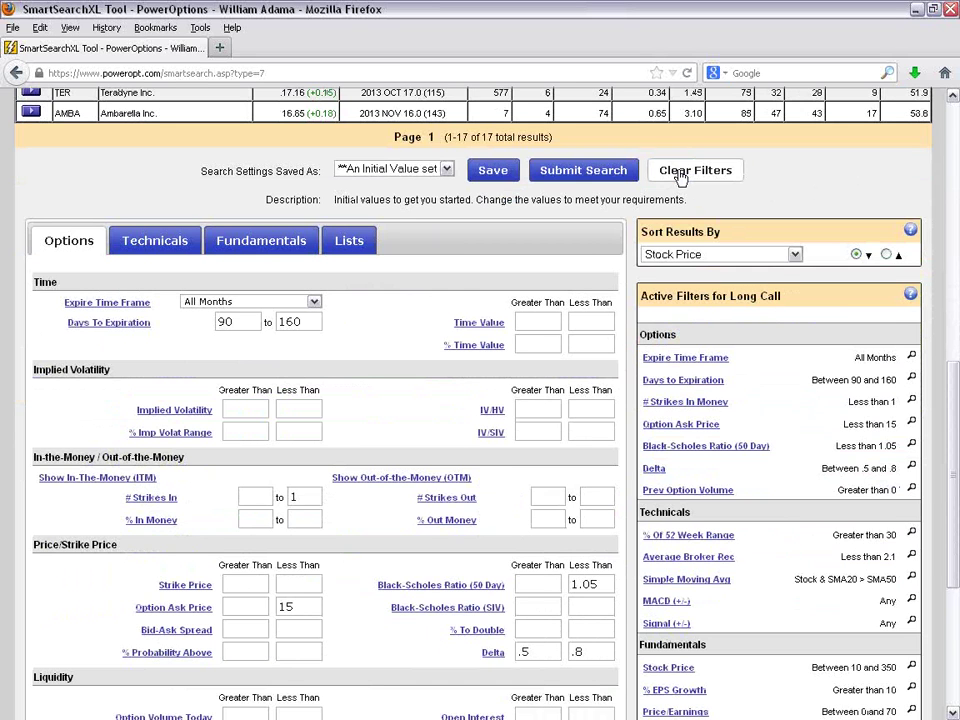
{"action": "left_click", "coordinate": [680, 172]}
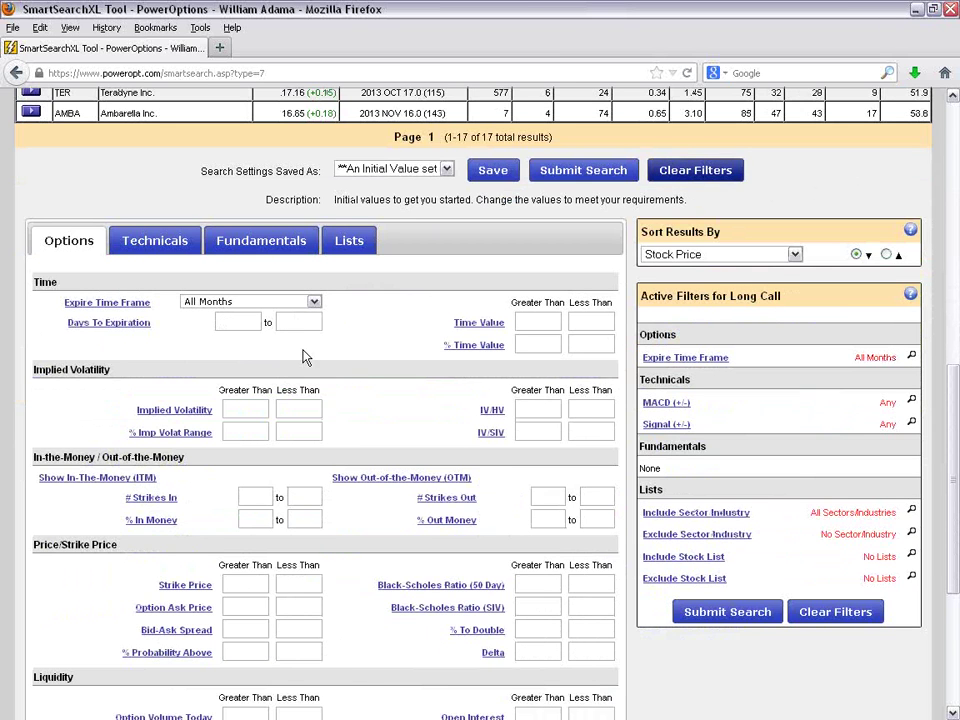
Step: Limit the days to expiration to between 90 and 160
{"action": "left_click", "coordinate": [240, 321]}
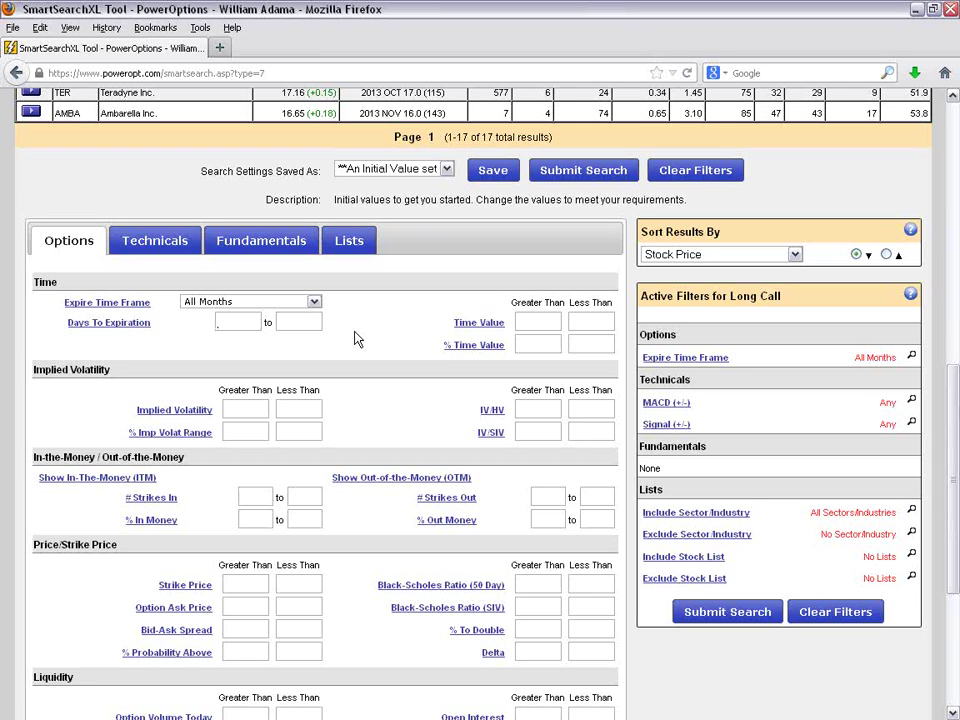
{"action": "type", "text": "90"}
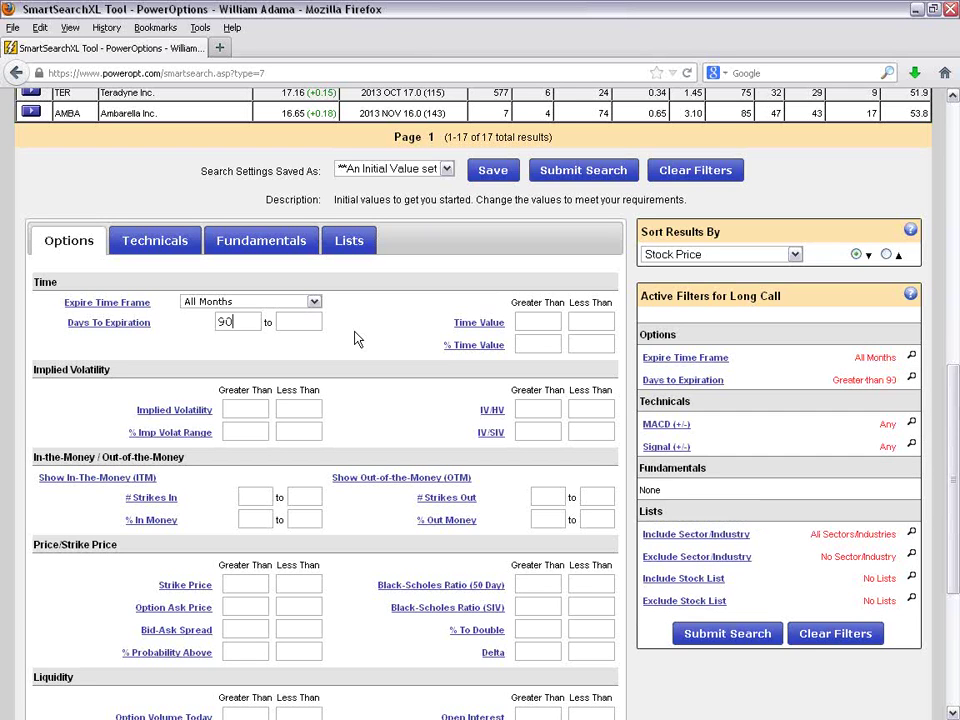
{"action": "left_click", "coordinate": [314, 321]}
{"action": "type", "text": "160"}
Step: Require today's option volume to be greater than 10 and open interest greater than 100
{"action": "scroll", "coordinate": [352, 406], "scroll_direction": "down", "scroll_amount": 2}
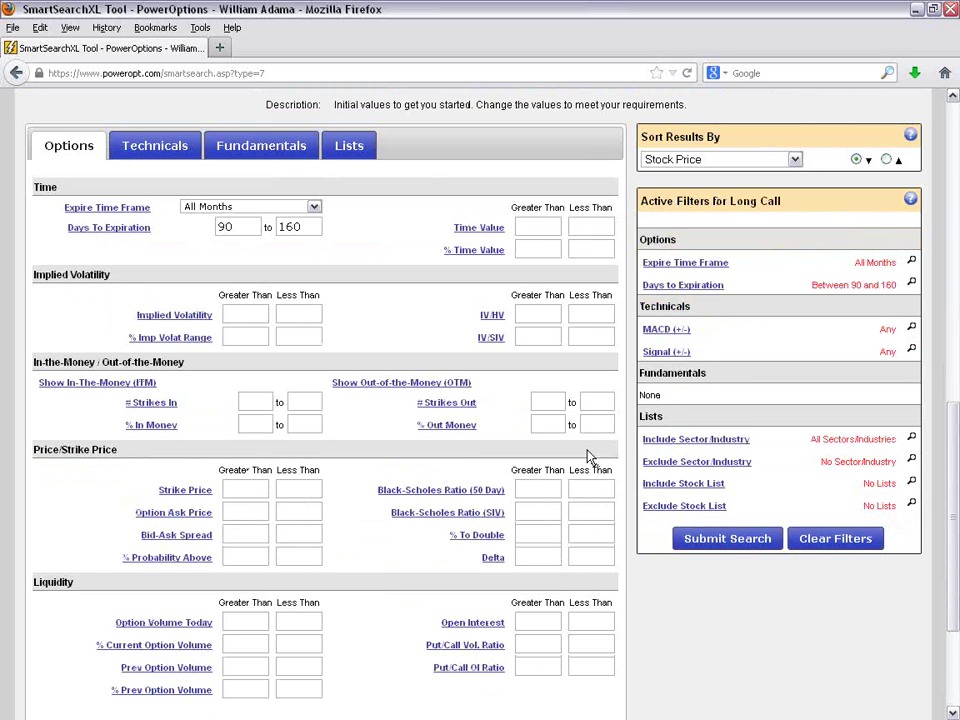
{"action": "scroll", "coordinate": [590, 457], "scroll_direction": "down", "scroll_amount": 2}
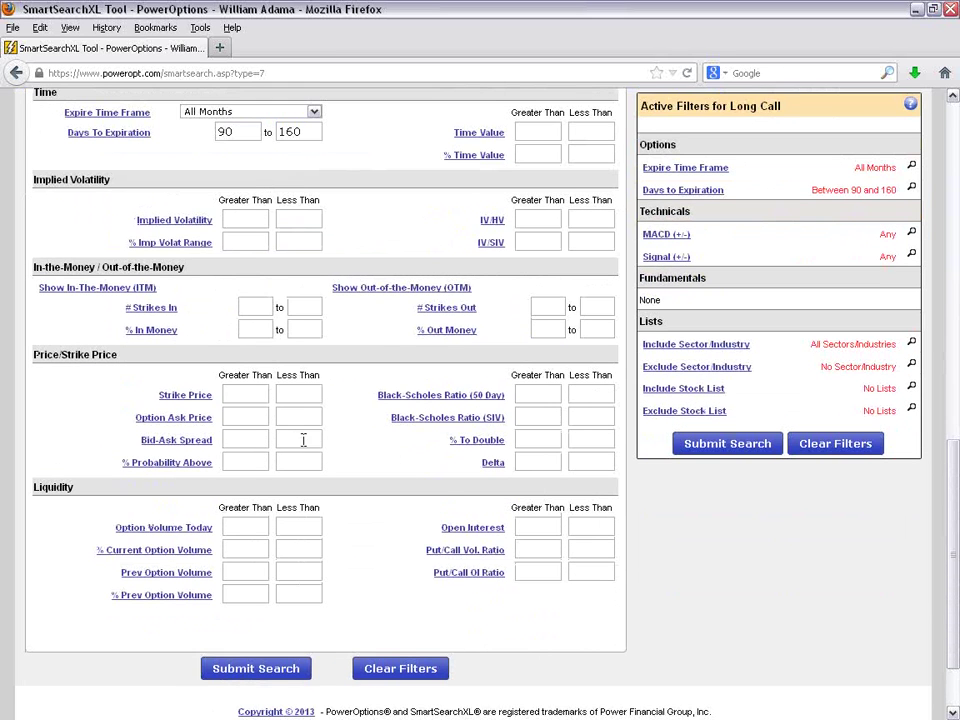
{"action": "left_click", "coordinate": [256, 529]}
{"action": "type", "text": "10"}
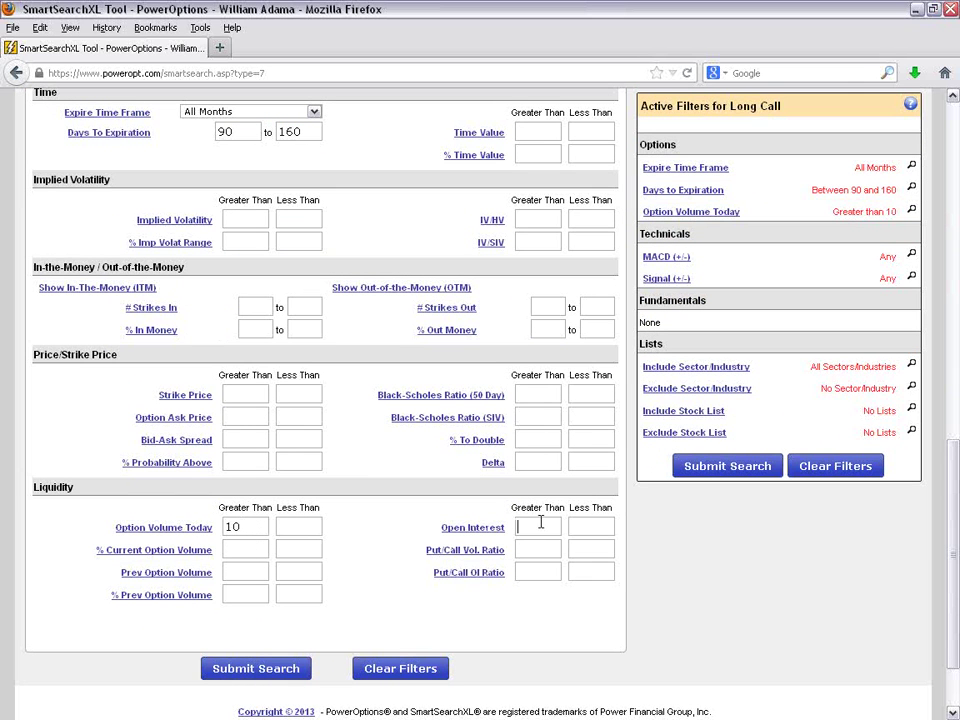
{"action": "left_click", "coordinate": [540, 525]}
{"action": "type", "text": "100"}
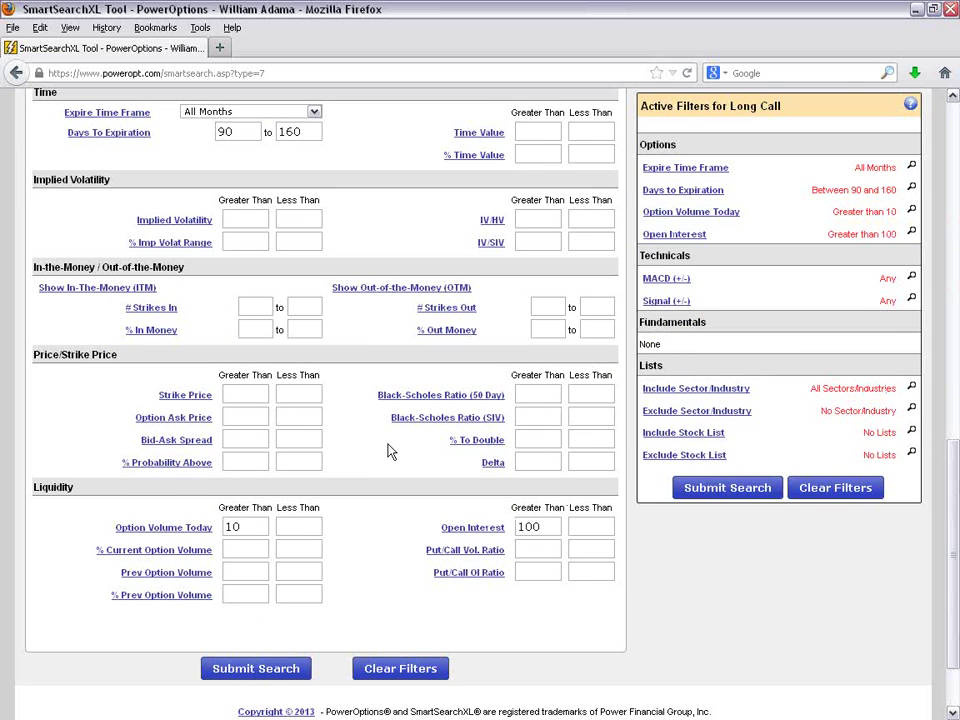
{"action": "left_click", "coordinate": [541, 465]}
{"action": "type", "text": ".45"}
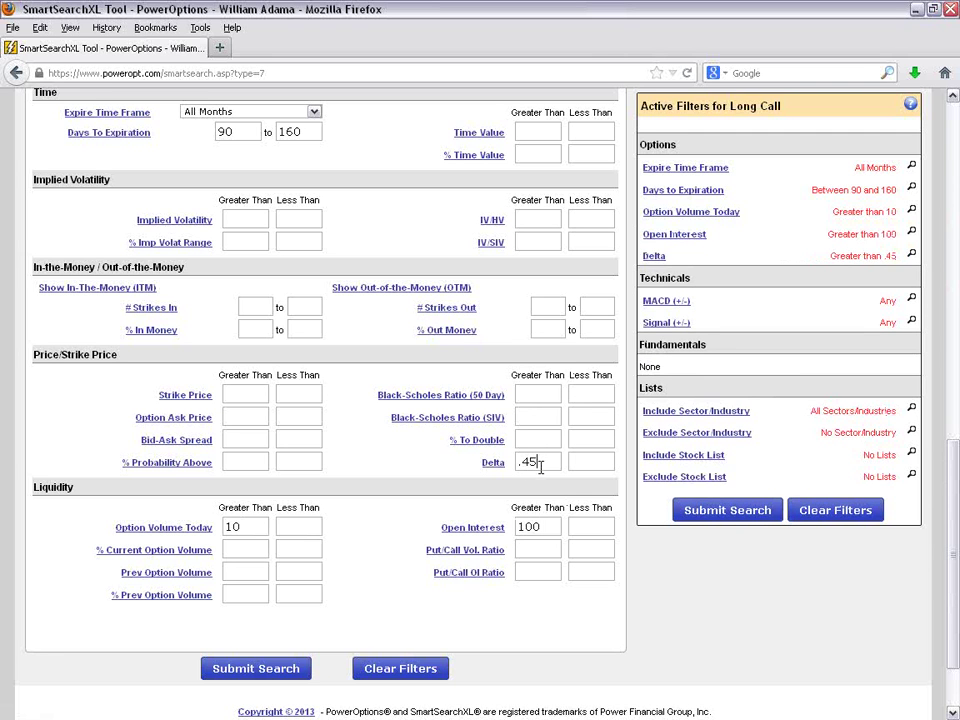
{"action": "left_click_drag", "start_coordinate": [559, 462], "coordinate": [518, 462]}
{"action": "key", "text": "BackSpace"}
{"action": "left_click", "coordinate": [546, 310]}
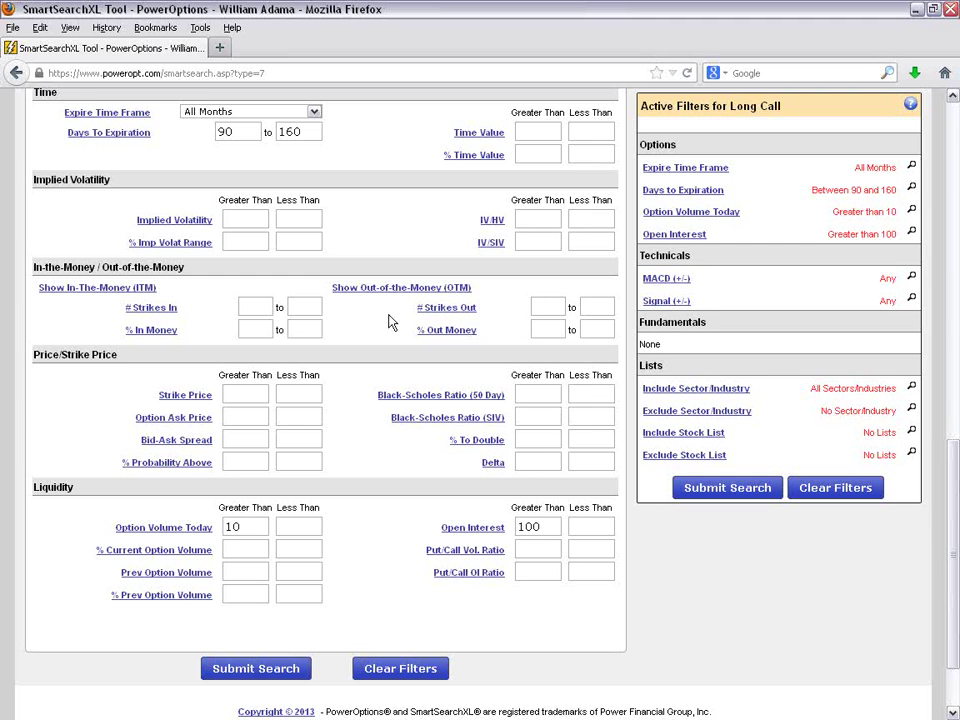
Step: Set the number of strikes in the money to a range of 1 to 1
{"action": "left_click", "coordinate": [264, 305]}
{"action": "type", "text": "1"}
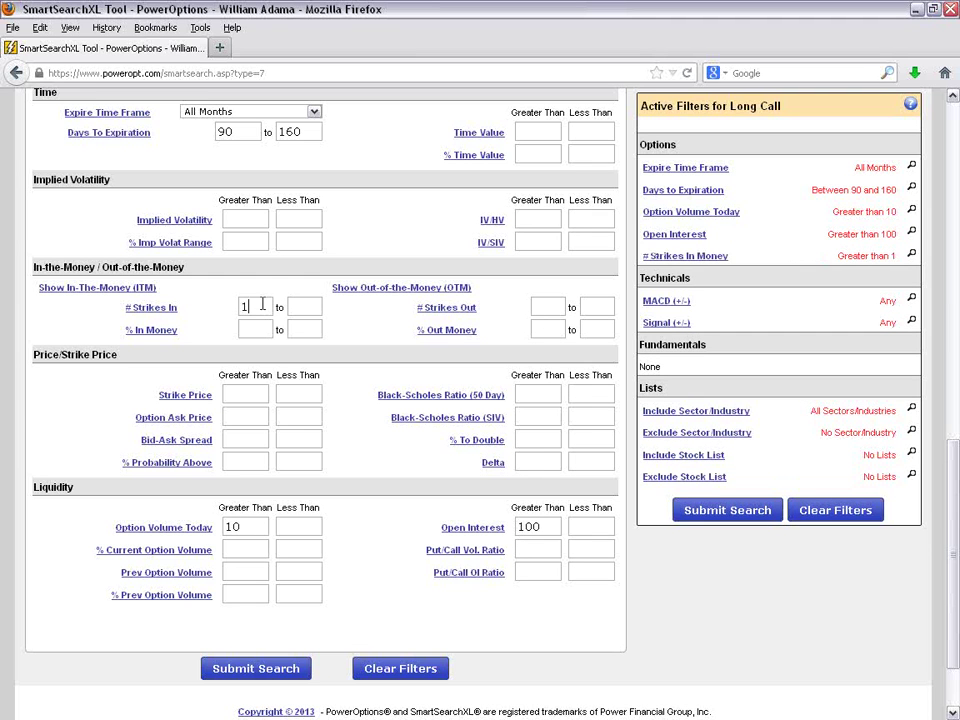
{"action": "type", "text": "1"}
Step: Add a simple moving average filter requiring Stock & SMA20 to be greater than SMA50, and submit the Long Call search
{"action": "mouse_move", "coordinate": [388, 398]}
{"action": "scroll", "coordinate": [388, 400], "scroll_direction": "up", "scroll_amount": 2}
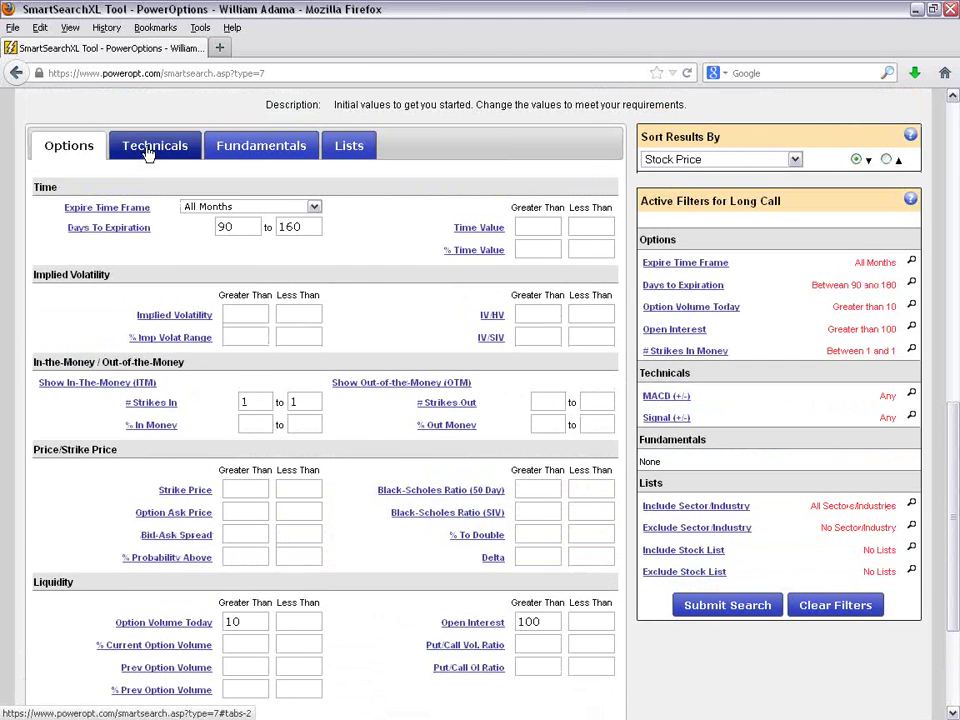
{"action": "left_click", "coordinate": [152, 145]}
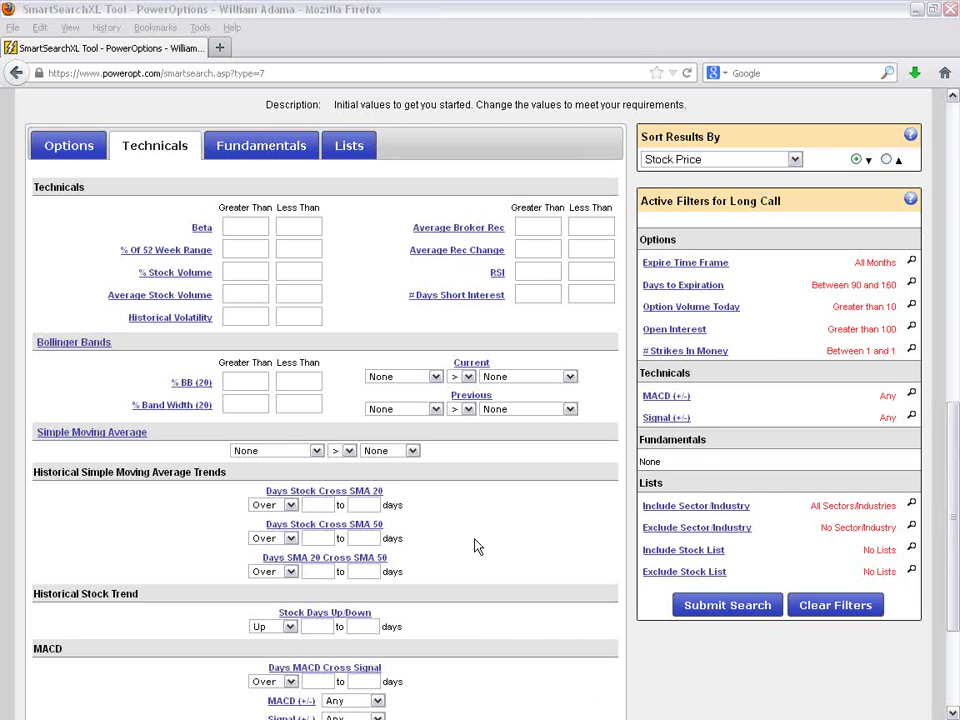
{"action": "left_click", "coordinate": [316, 451]}
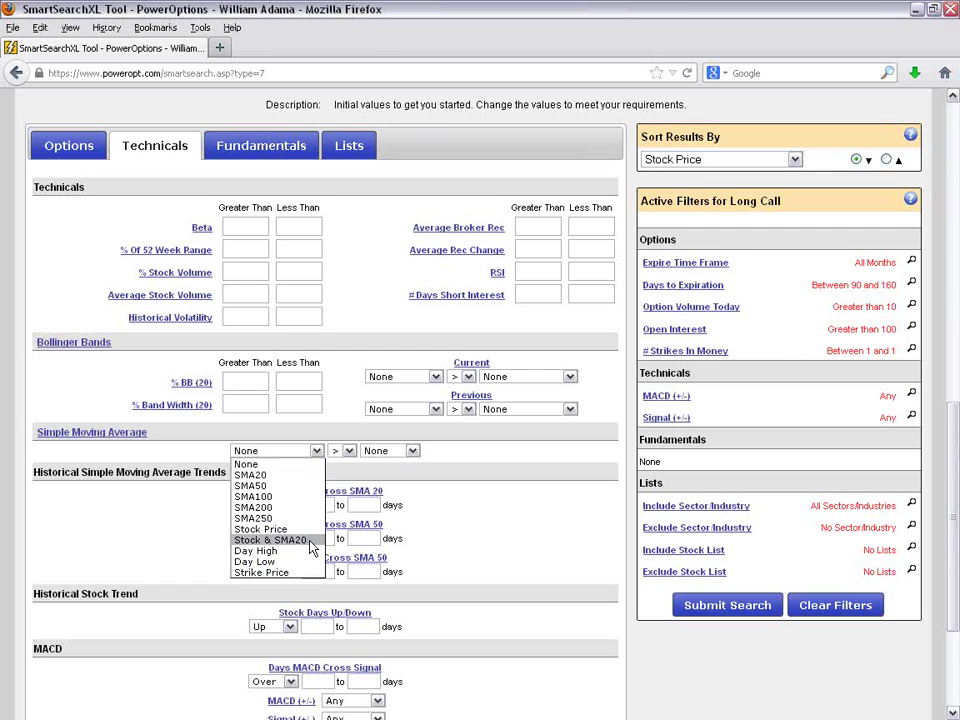
{"action": "left_click", "coordinate": [270, 540]}
{"action": "left_click", "coordinate": [390, 451]}
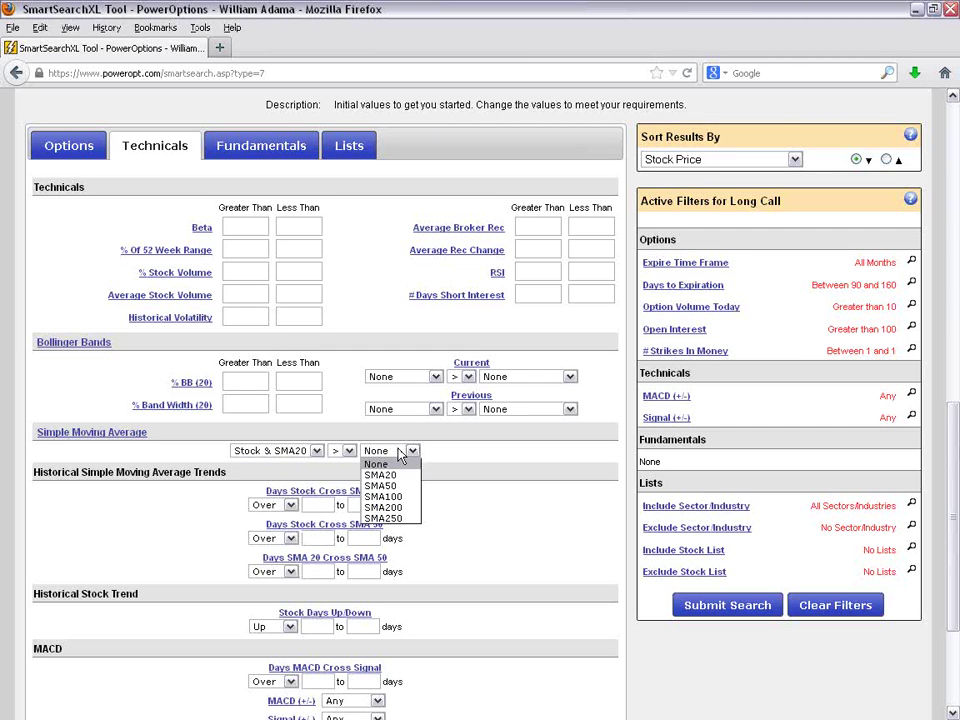
{"action": "left_click", "coordinate": [385, 484]}
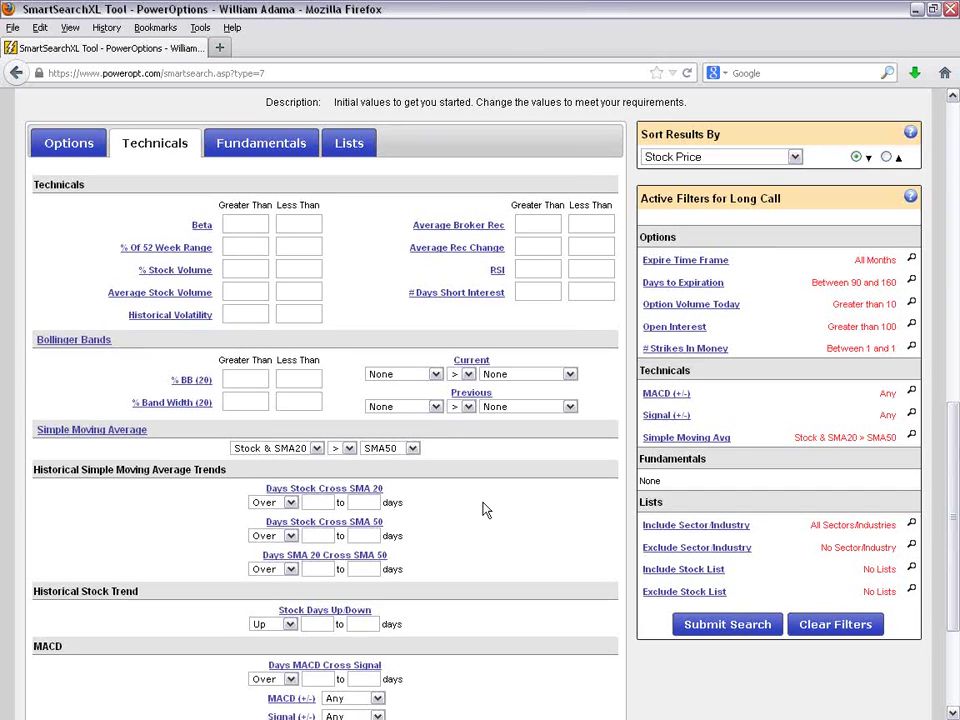
{"action": "scroll", "coordinate": [483, 510], "scroll_direction": "down", "scroll_amount": 2}
{"action": "left_click", "coordinate": [740, 533]}
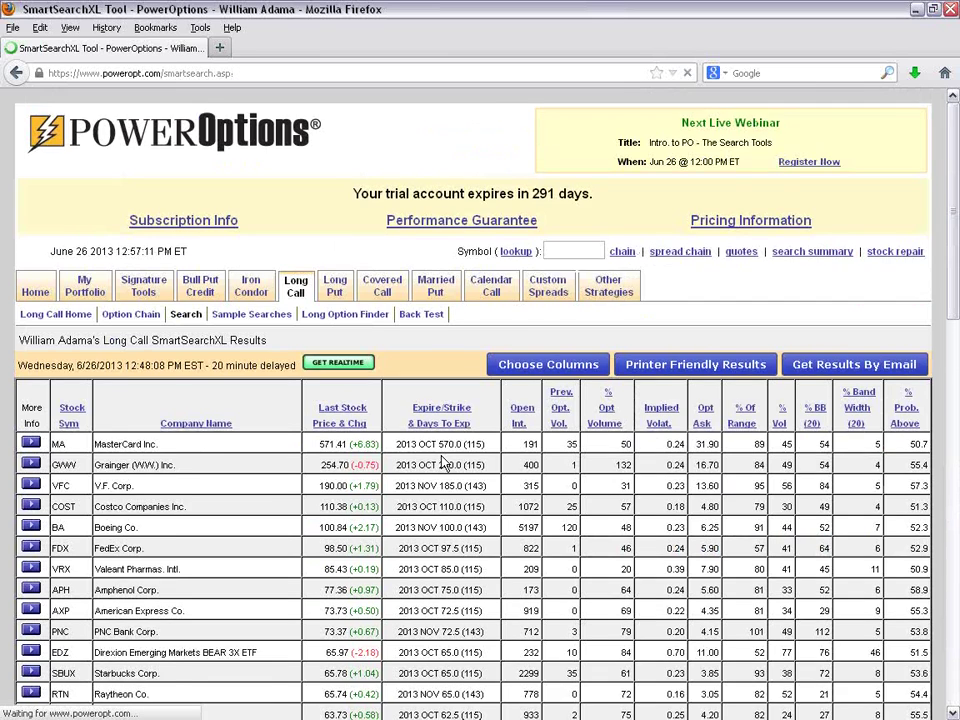
Step: Examine the first page of Long Call results, the total result count and the filters applied to the search
{"action": "scroll", "coordinate": [443, 461], "scroll_direction": "down", "scroll_amount": 4}
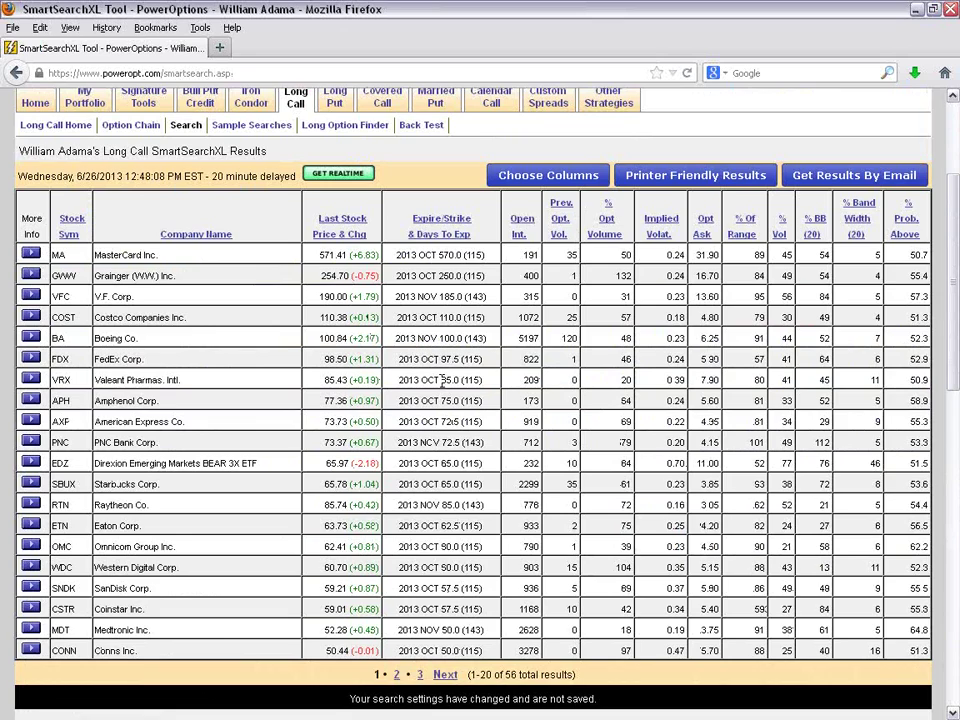
{"action": "scroll", "coordinate": [443, 380], "scroll_direction": "down", "scroll_amount": 4}
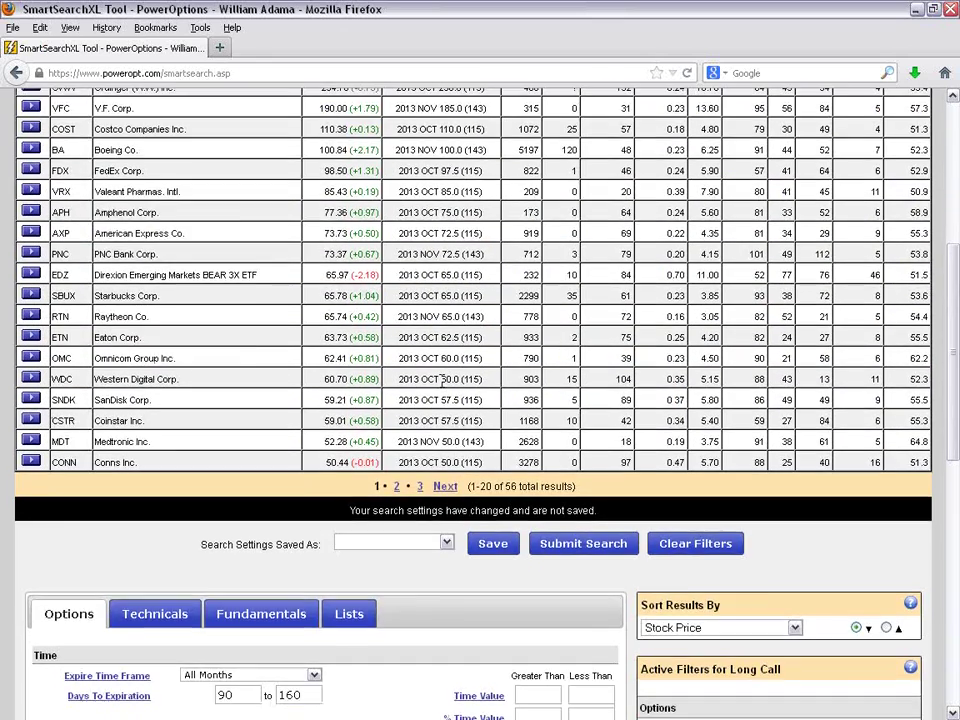
{"action": "scroll", "coordinate": [445, 385], "scroll_direction": "up", "scroll_amount": 2}
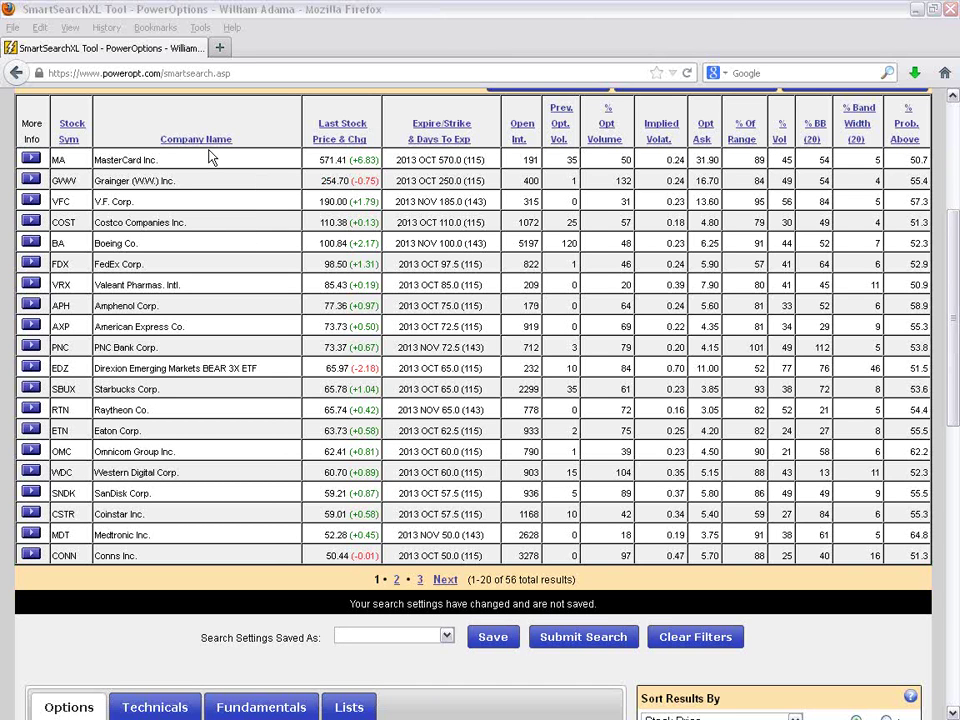
{"action": "left_click_drag", "start_coordinate": [495, 580], "coordinate": [602, 587]}
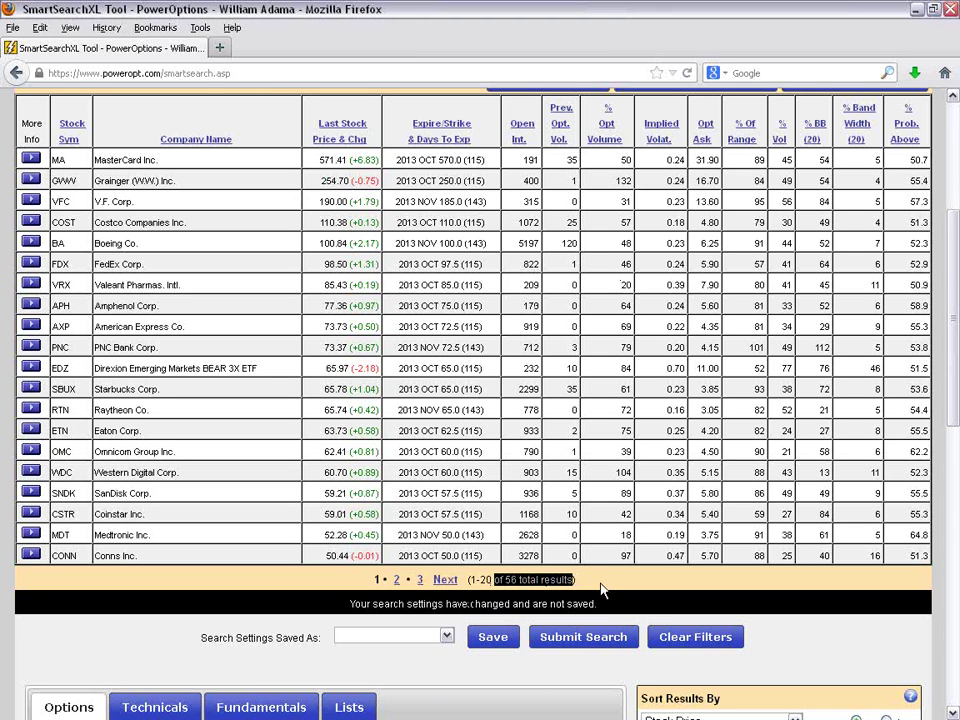
{"action": "left_click", "coordinate": [601, 590]}
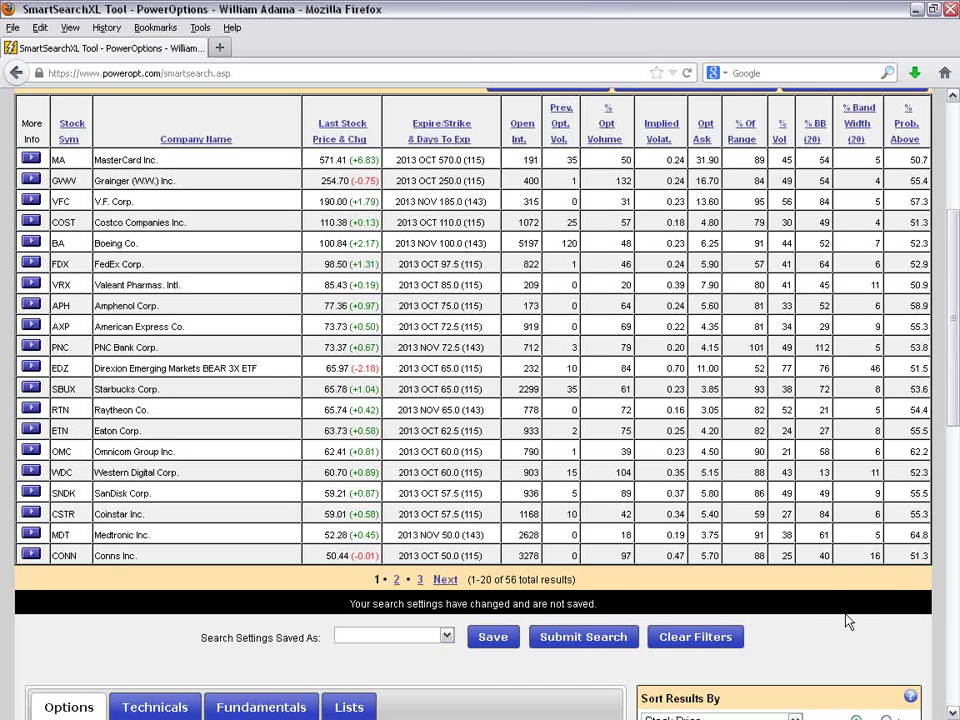
{"action": "scroll", "coordinate": [848, 619], "scroll_direction": "down", "scroll_amount": 5}
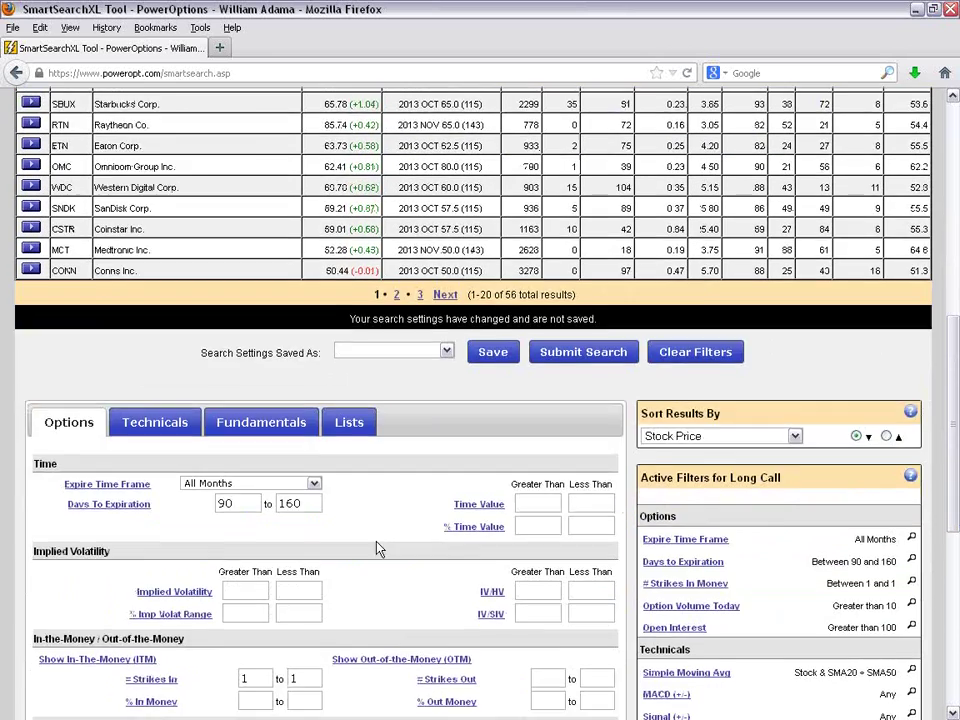
{"action": "scroll", "coordinate": [375, 542], "scroll_direction": "up", "scroll_amount": 5}
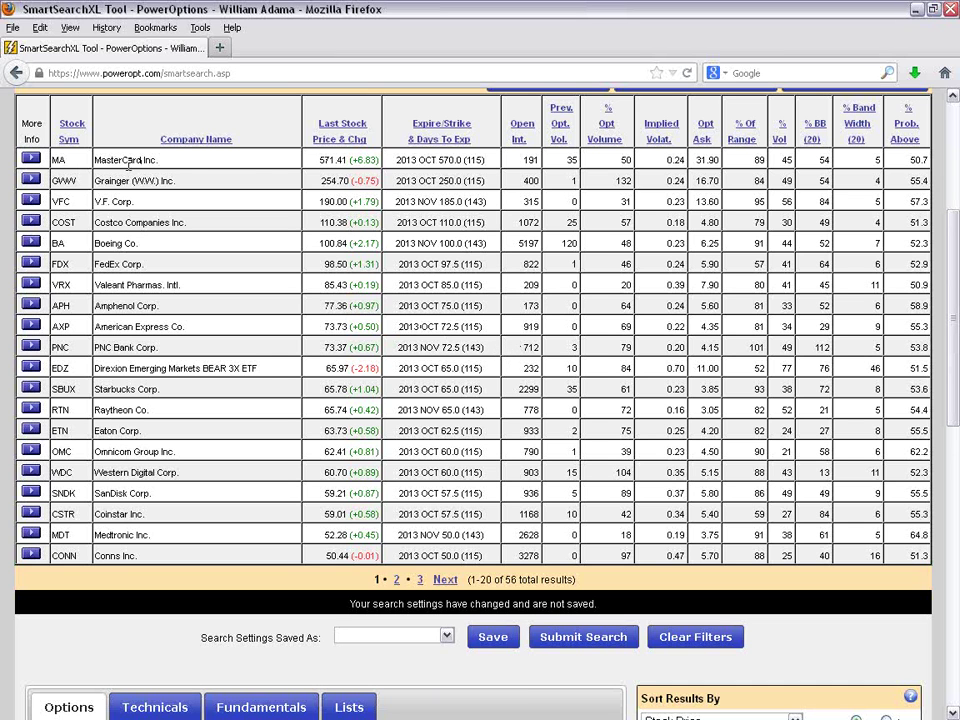
Step: Restrict the Long Call search to the stock symbol MA and submit the search
{"action": "scroll", "coordinate": [188, 268], "scroll_direction": "down", "scroll_amount": 8}
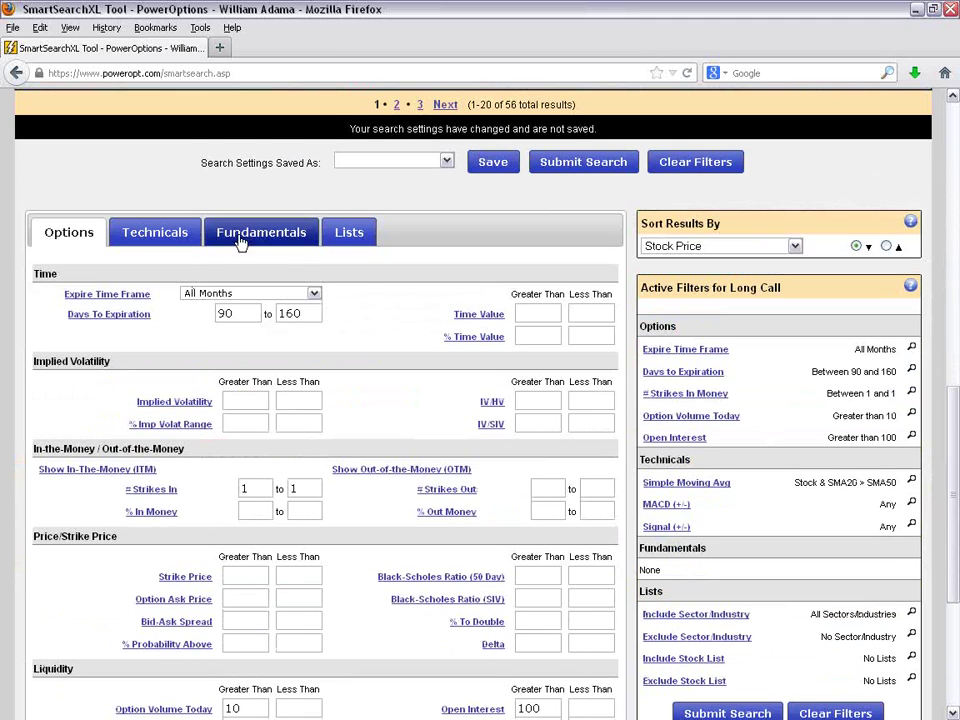
{"action": "left_click", "coordinate": [243, 238]}
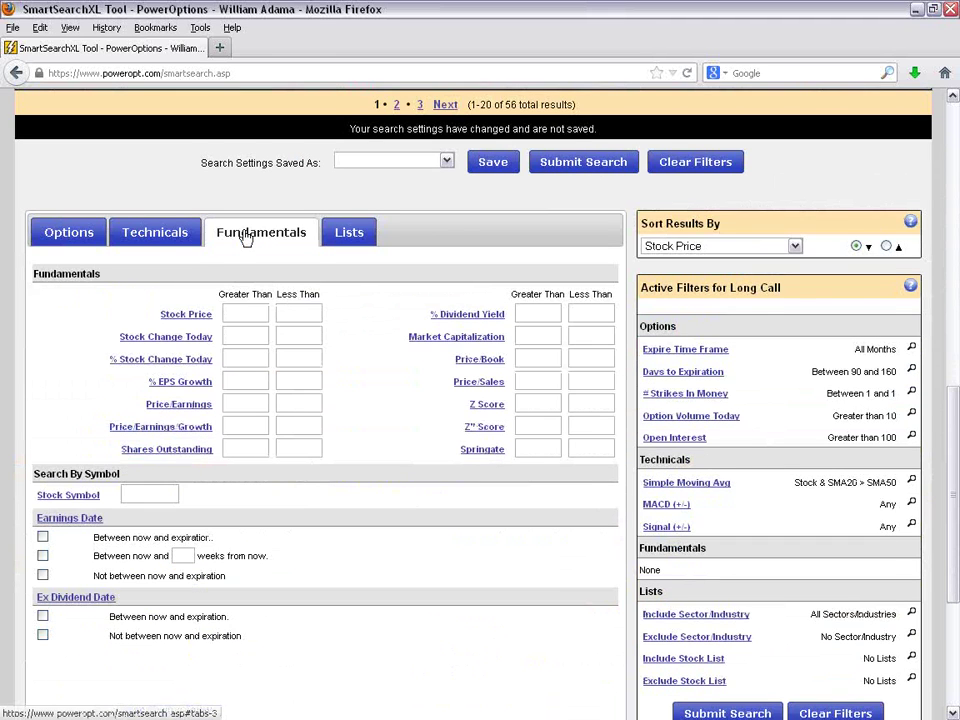
{"action": "scroll", "coordinate": [247, 238], "scroll_direction": "down", "scroll_amount": 2}
{"action": "left_click", "coordinate": [148, 399]}
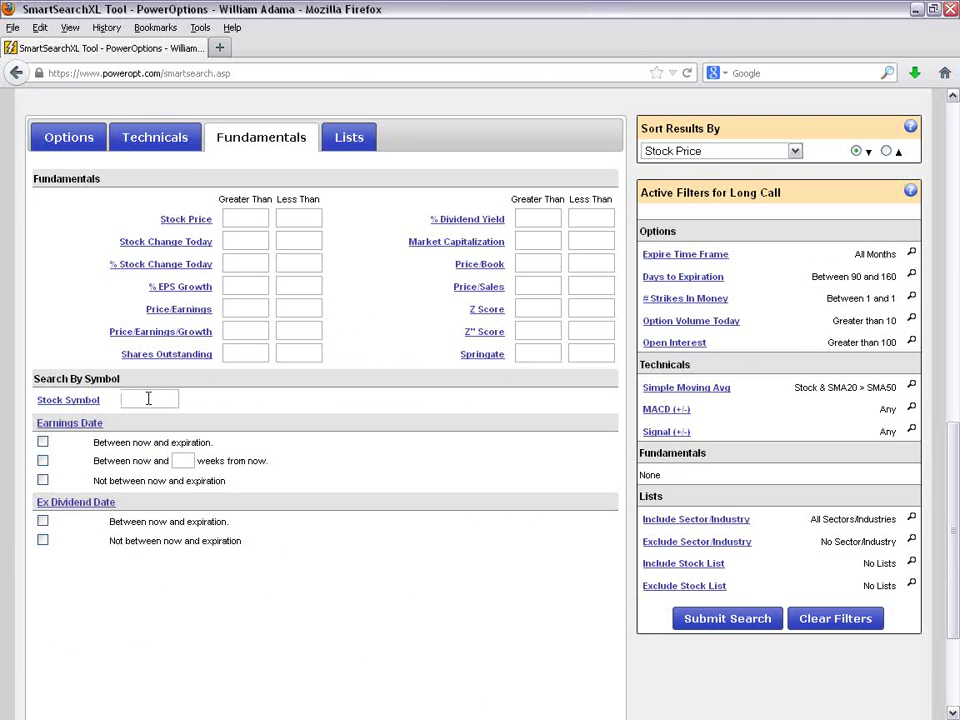
{"action": "type", "text": "MA"}
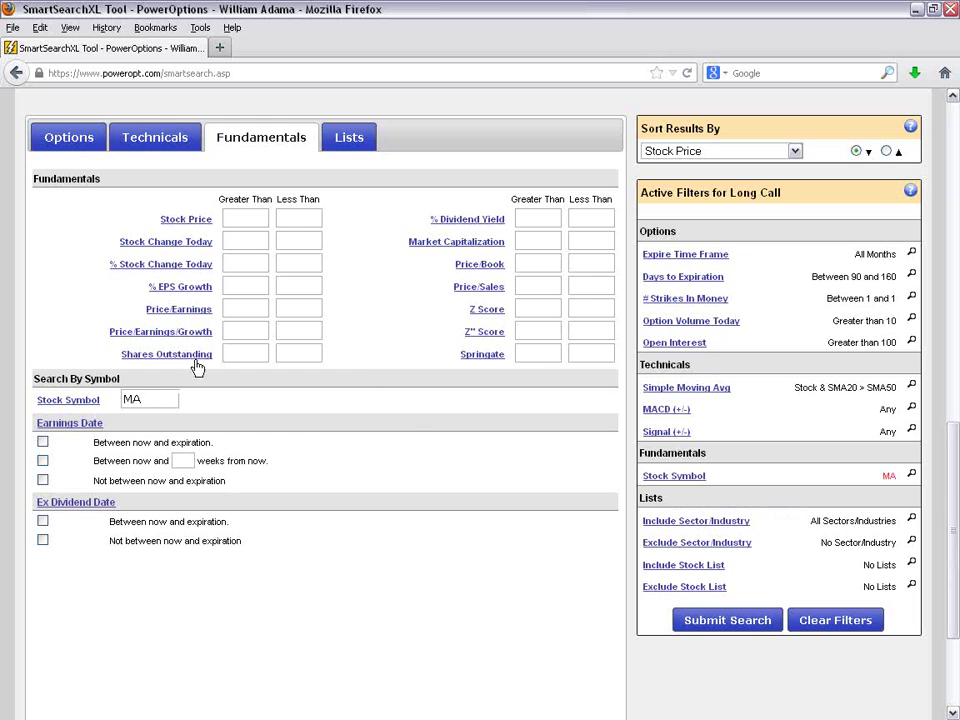
{"action": "left_click", "coordinate": [709, 625]}
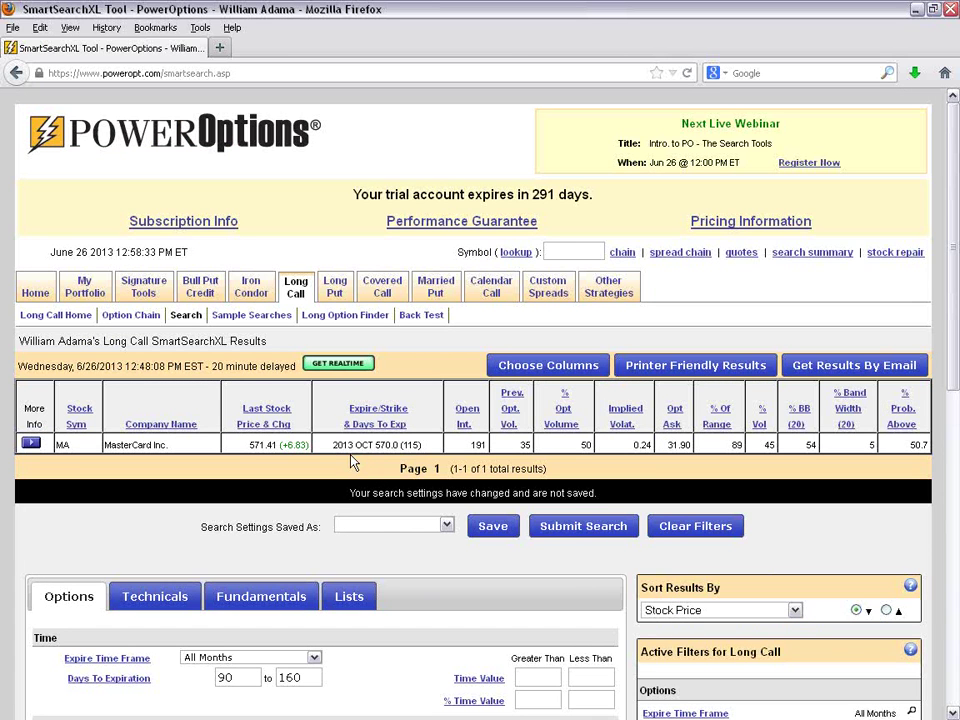
Step: Review the stock symbol filter under the fundamentals, and open the sector, industry and stock list filters
{"action": "scroll", "coordinate": [263, 406], "scroll_direction": "down", "scroll_amount": 4}
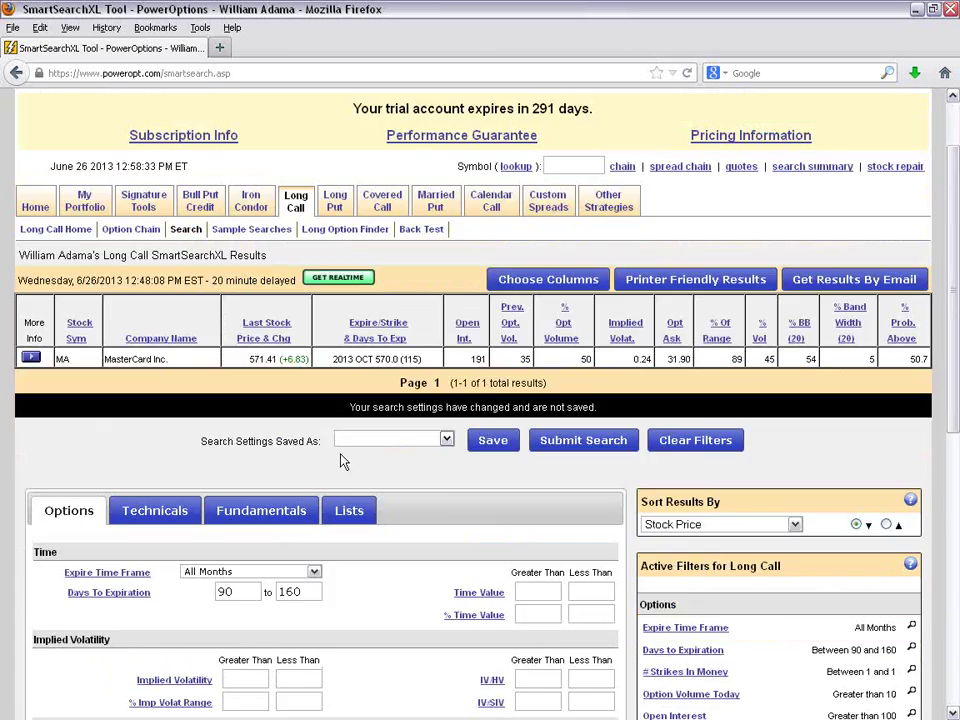
{"action": "left_click", "coordinate": [265, 406]}
{"action": "scroll", "coordinate": [377, 446], "scroll_direction": "down", "scroll_amount": 5}
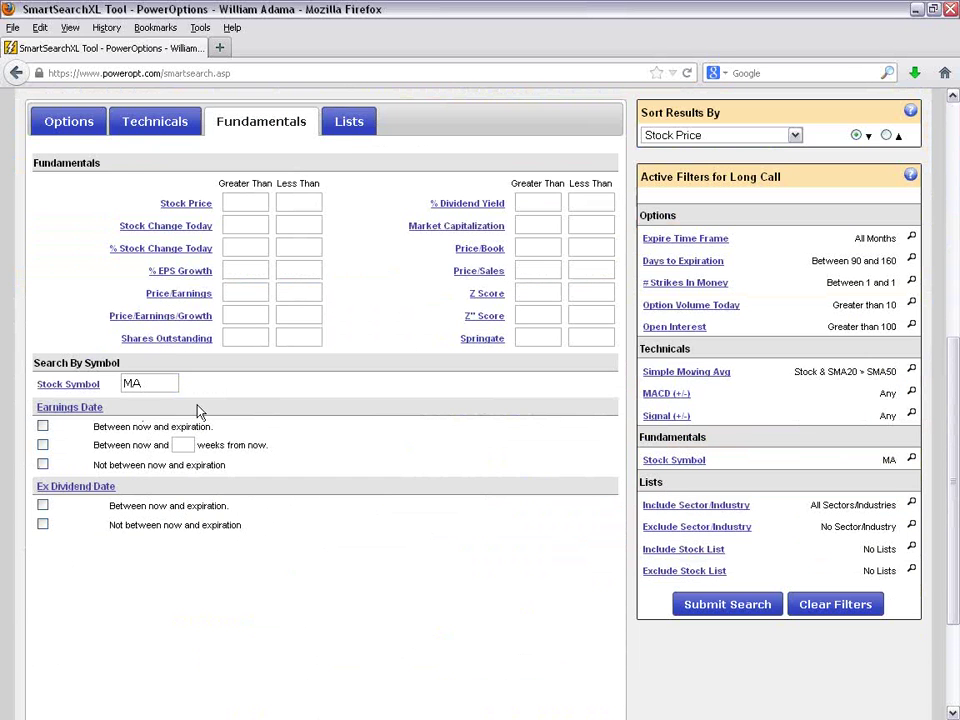
{"action": "left_click", "coordinate": [345, 128]}
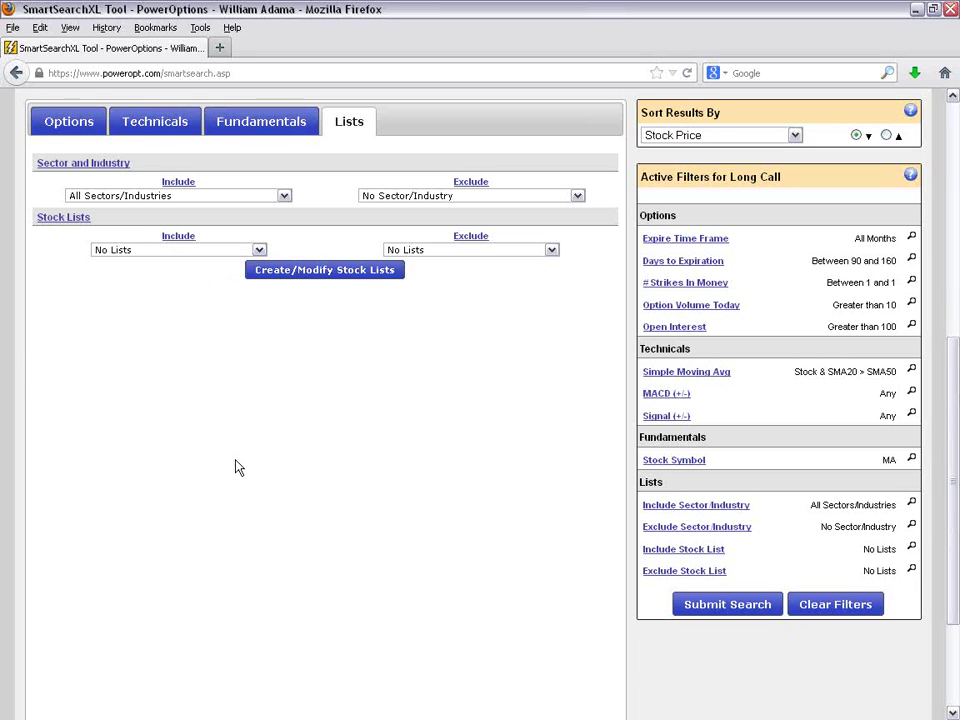
Step: Switch to the Bull-Put Credit search window and open the Home page to view the PowerWatch lists
{"action": "scroll", "coordinate": [238, 467], "scroll_direction": "up", "scroll_amount": 5}
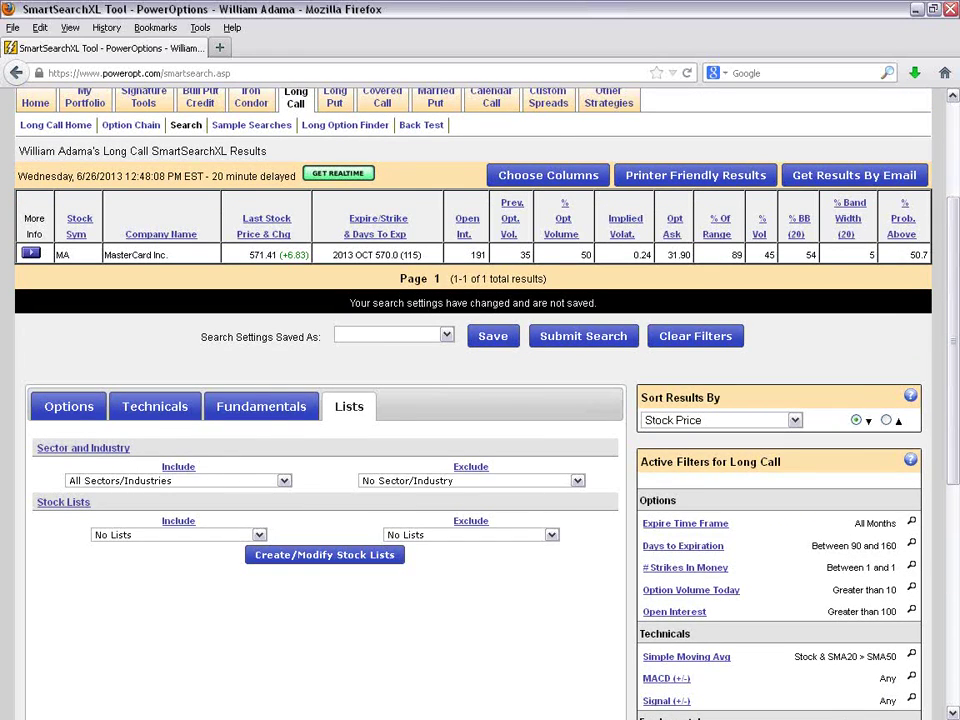
{"action": "left_click", "coordinate": [200, 97]}
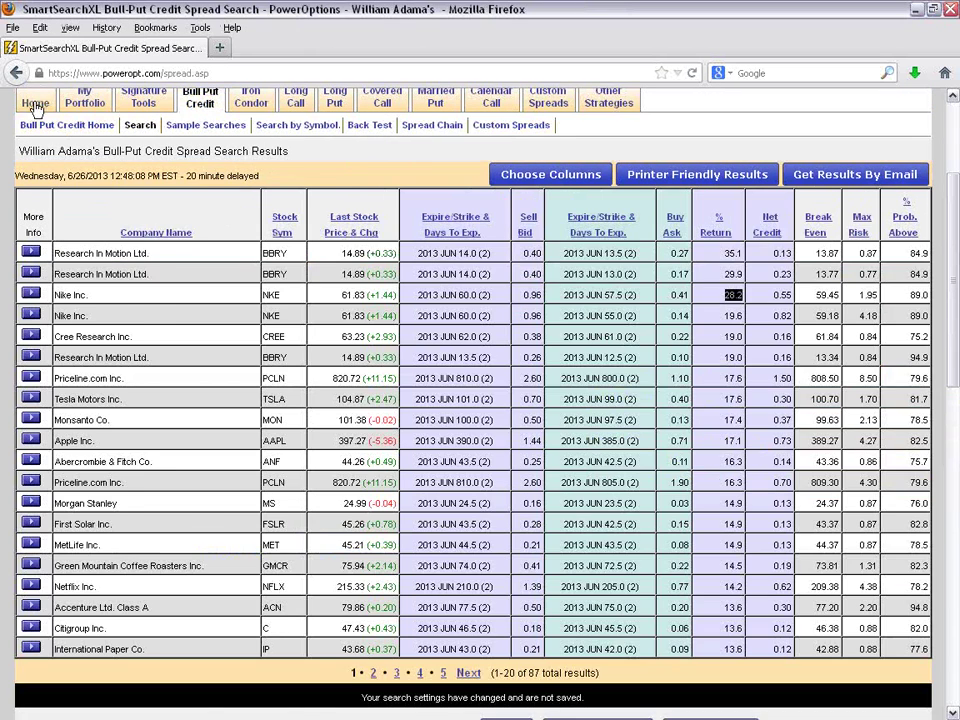
{"action": "left_click", "coordinate": [35, 104]}
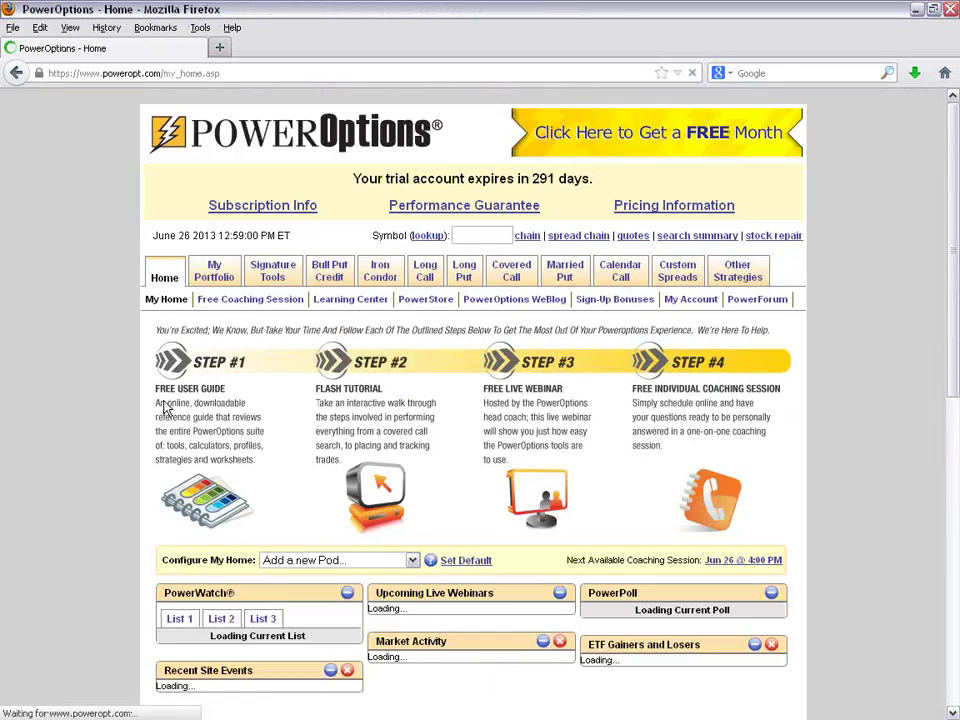
{"action": "scroll", "coordinate": [165, 407], "scroll_direction": "down", "scroll_amount": 4}
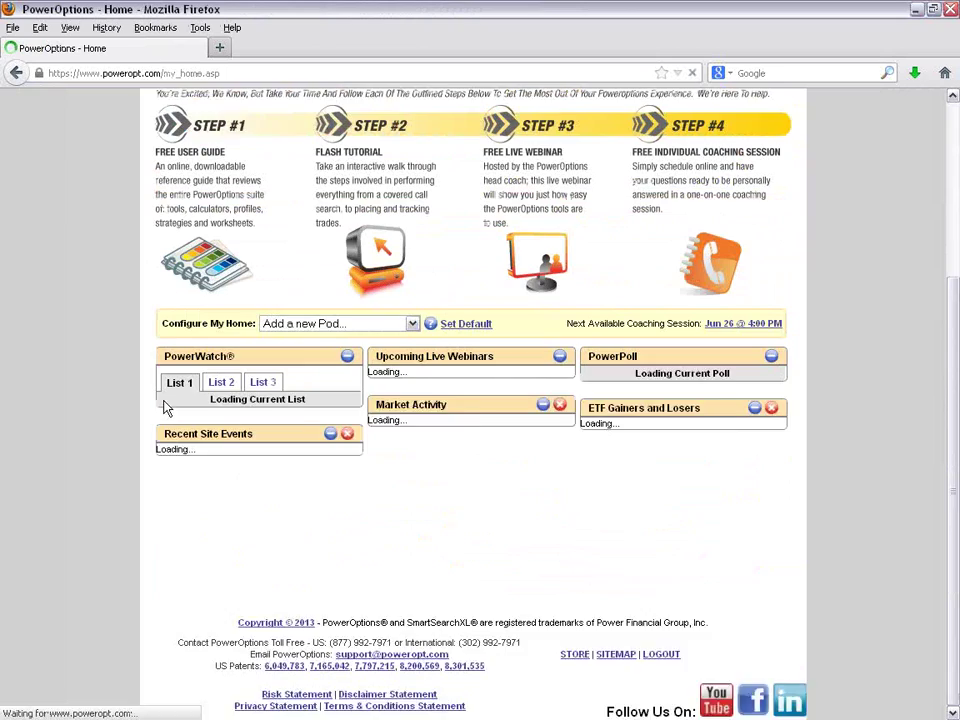
{"action": "scroll", "coordinate": [160, 395], "scroll_direction": "down", "scroll_amount": 1}
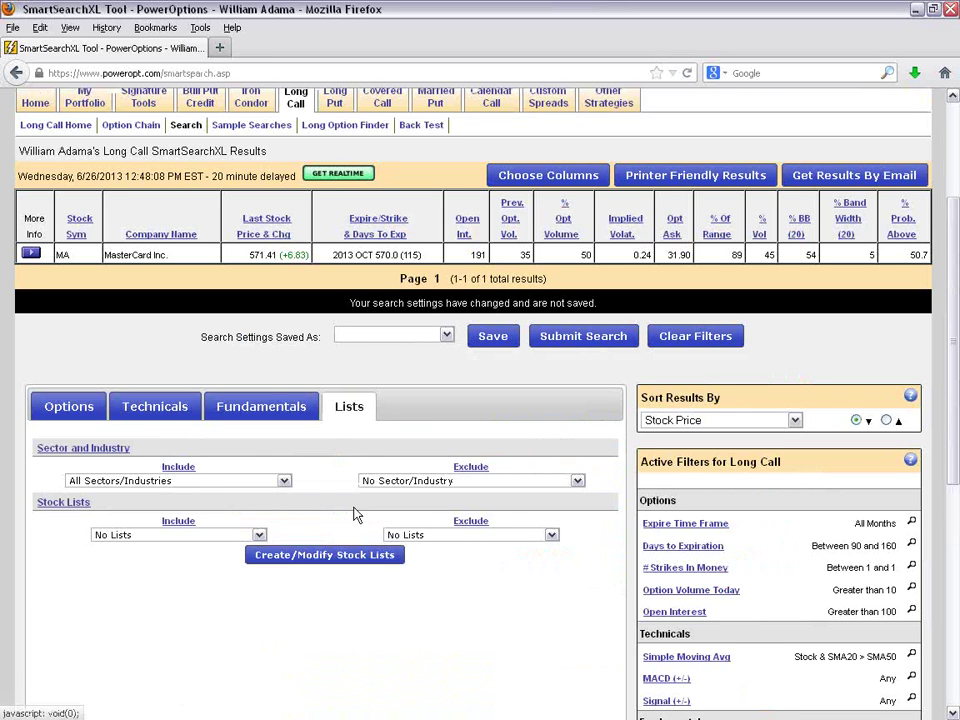
Step: Review the stock lists available for inclusion and the personal stock list manager, and return to the reloaded Long Call search
{"action": "left_click", "coordinate": [221, 537]}
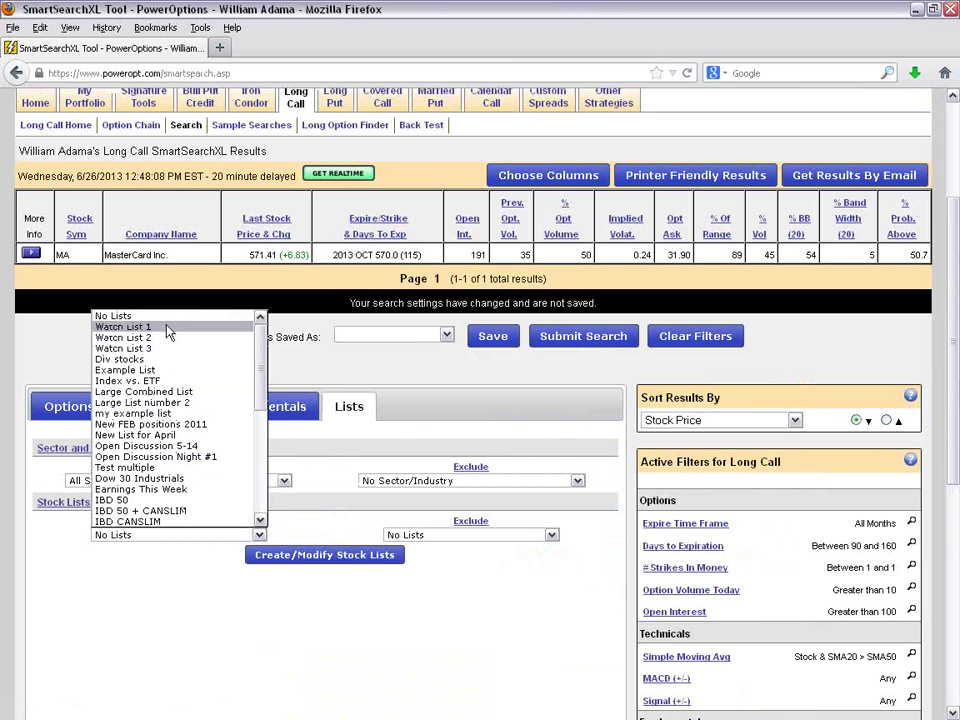
{"action": "left_click", "coordinate": [349, 628]}
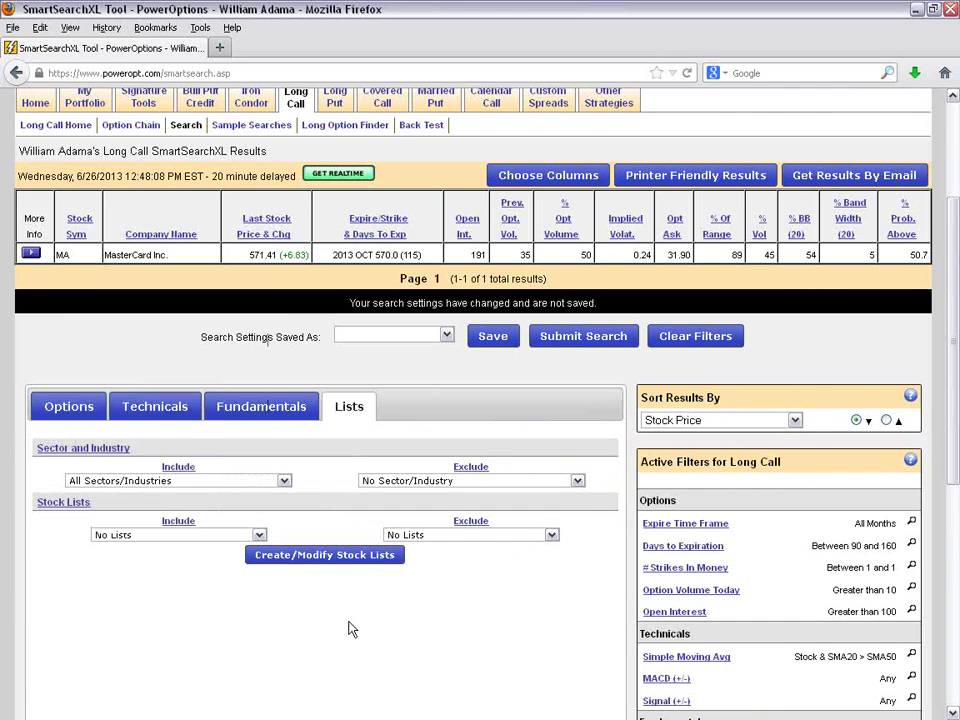
{"action": "left_click", "coordinate": [365, 556]}
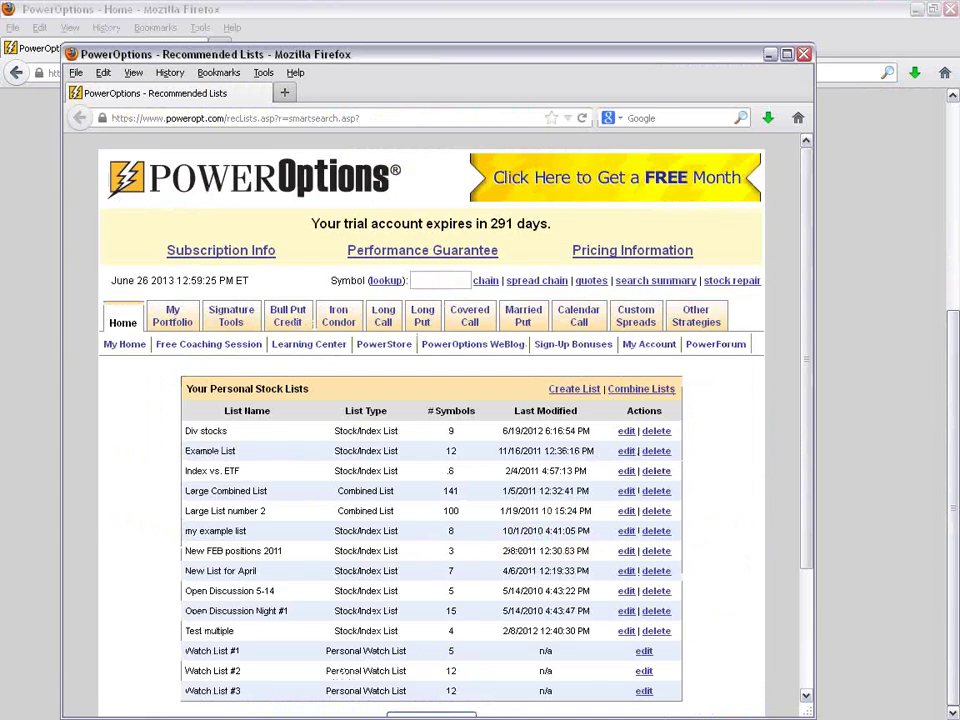
{"action": "key", "text": "super+Up"}
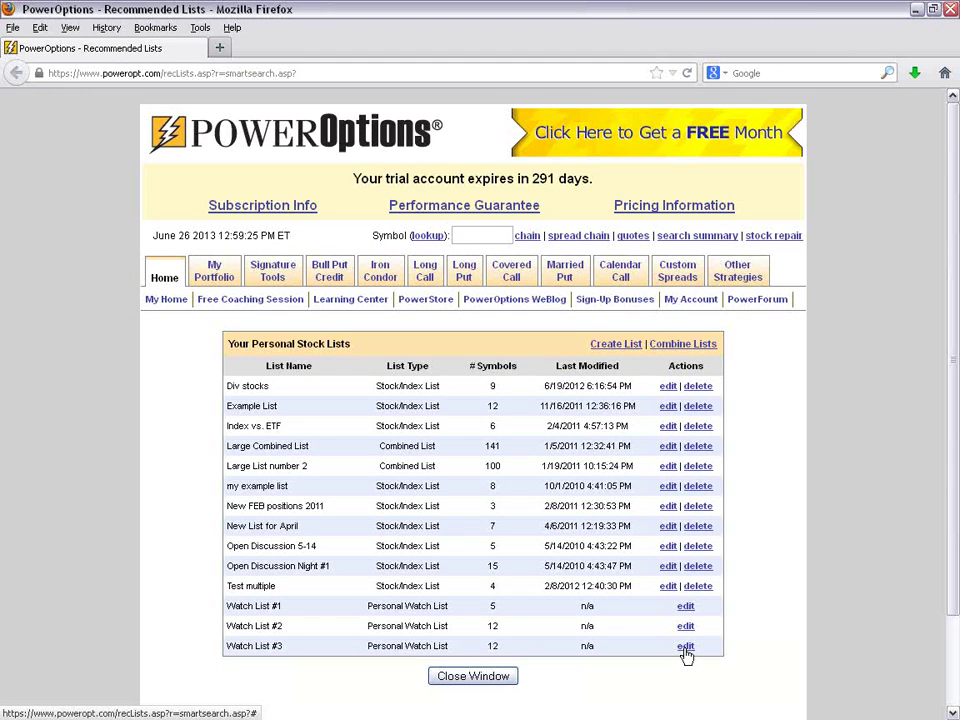
{"action": "left_click", "coordinate": [500, 679]}
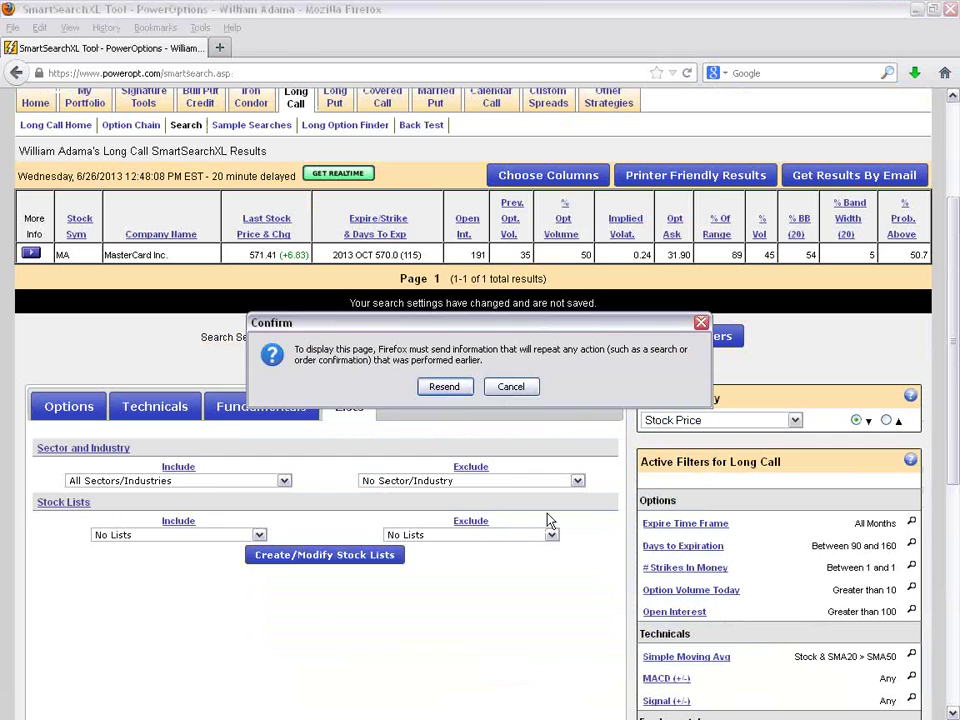
{"action": "left_click", "coordinate": [450, 389]}
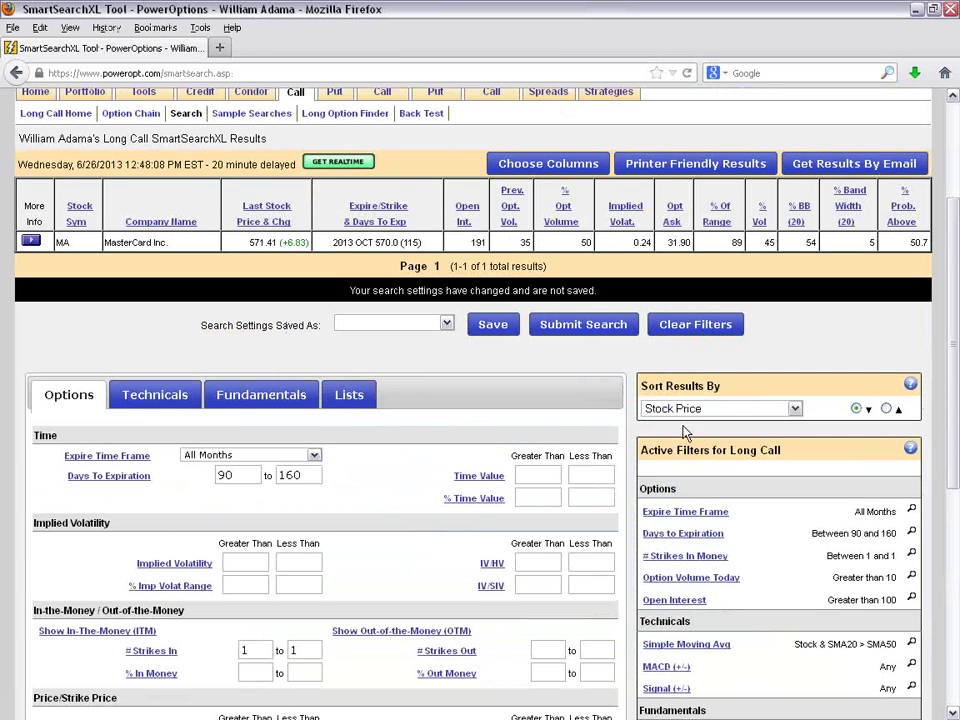
Step: Return to the PowerOptions Home window and open the Bull Put Credit search by symbol
{"action": "scroll", "coordinate": [529, 413], "scroll_direction": "up", "scroll_amount": 2}
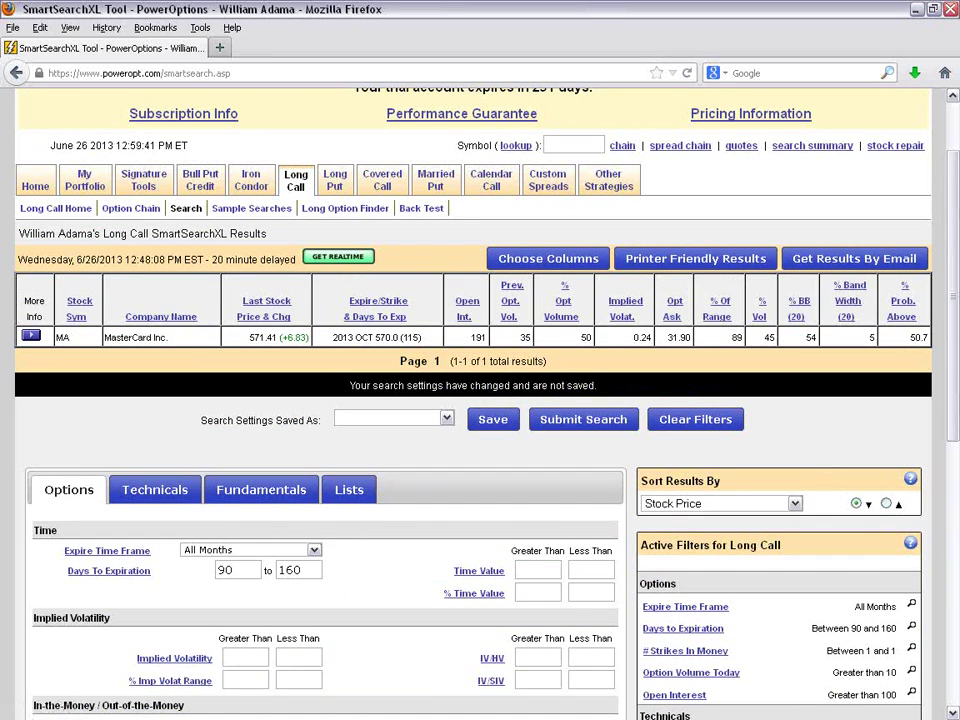
{"action": "scroll", "coordinate": [386, 306], "scroll_direction": "up", "scroll_amount": 6}
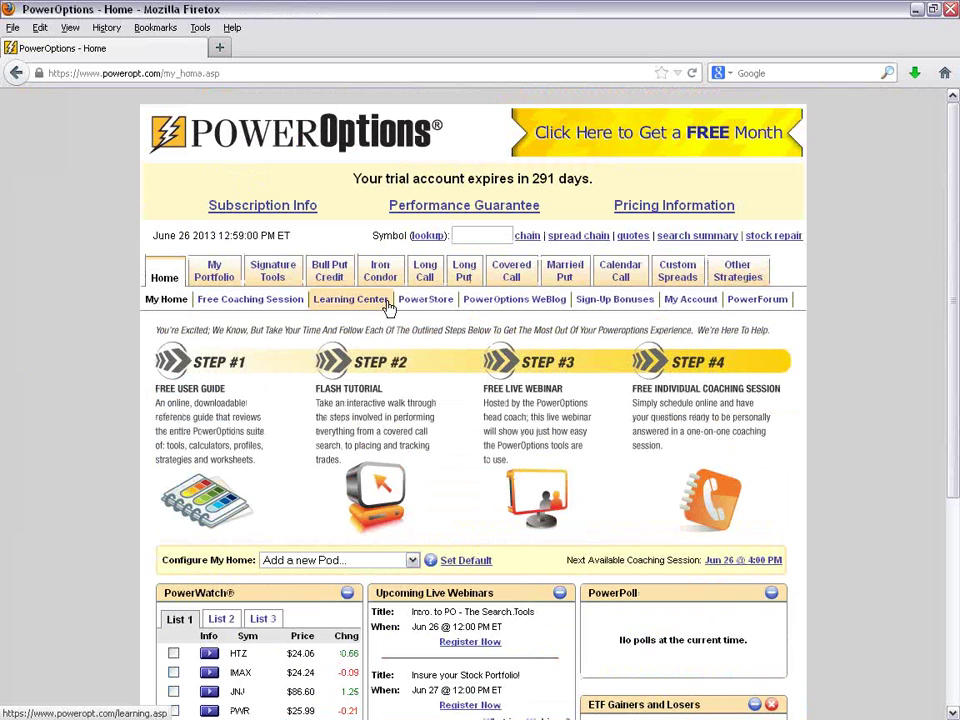
{"action": "mouse_move", "coordinate": [671, 289]}
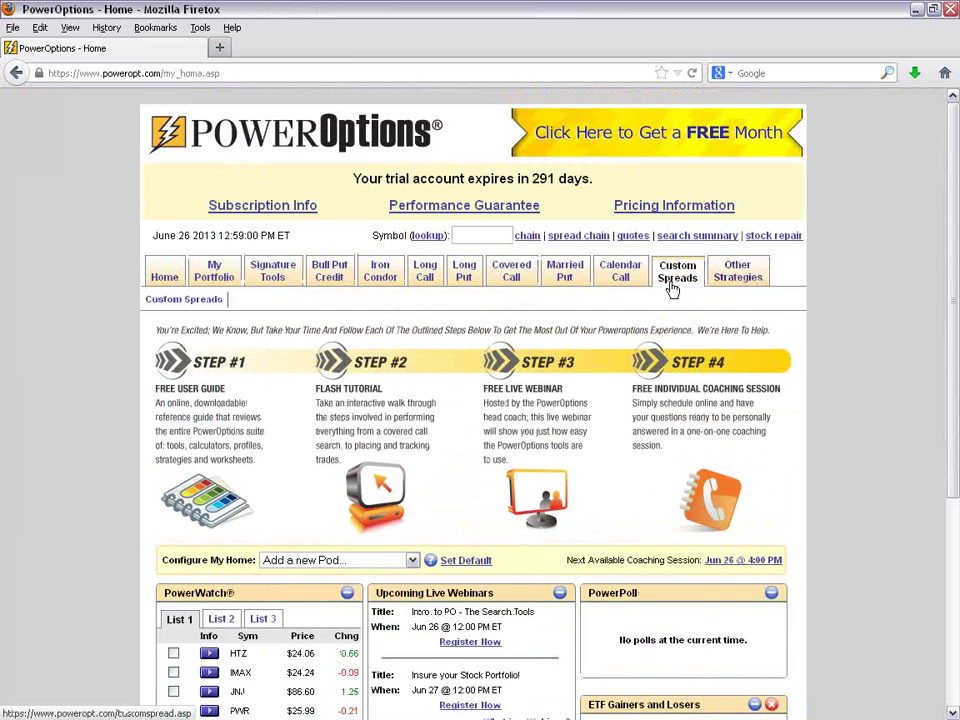
{"action": "left_click", "coordinate": [330, 273]}
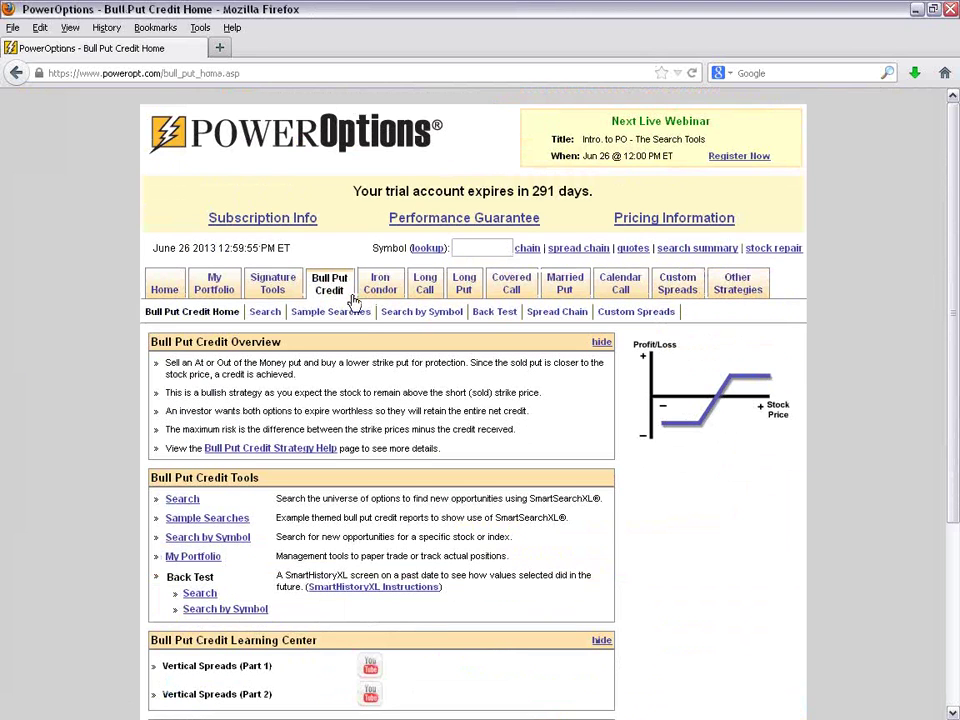
{"action": "left_click", "coordinate": [410, 318]}
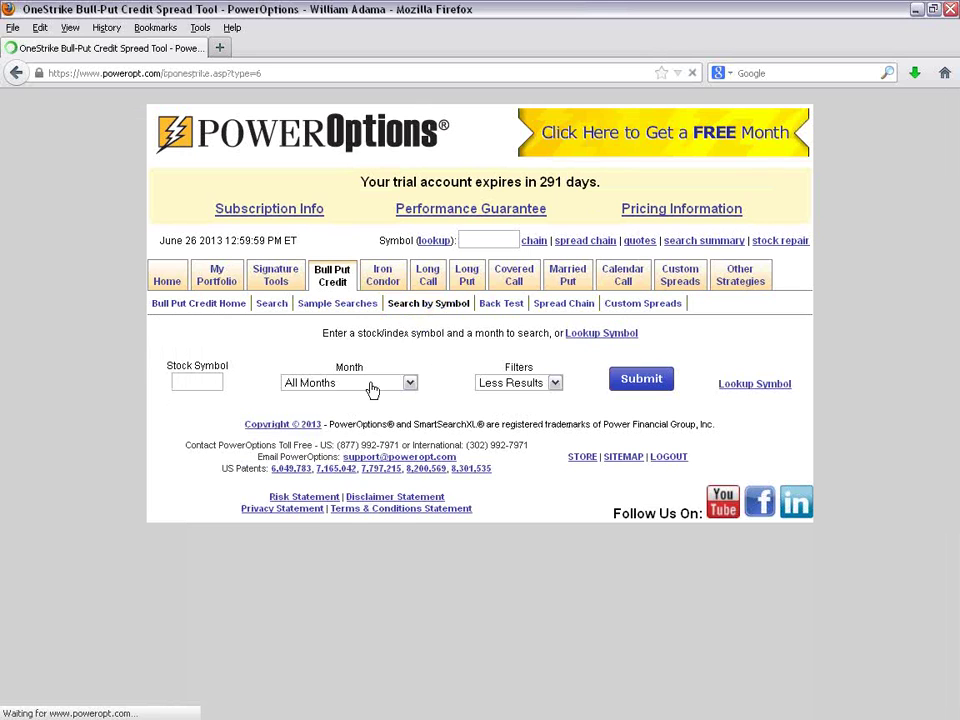
Step: Review the month and filter choices of the Bull Put Credit symbol search, leaving the selections as they are
{"action": "left_click", "coordinate": [405, 383]}
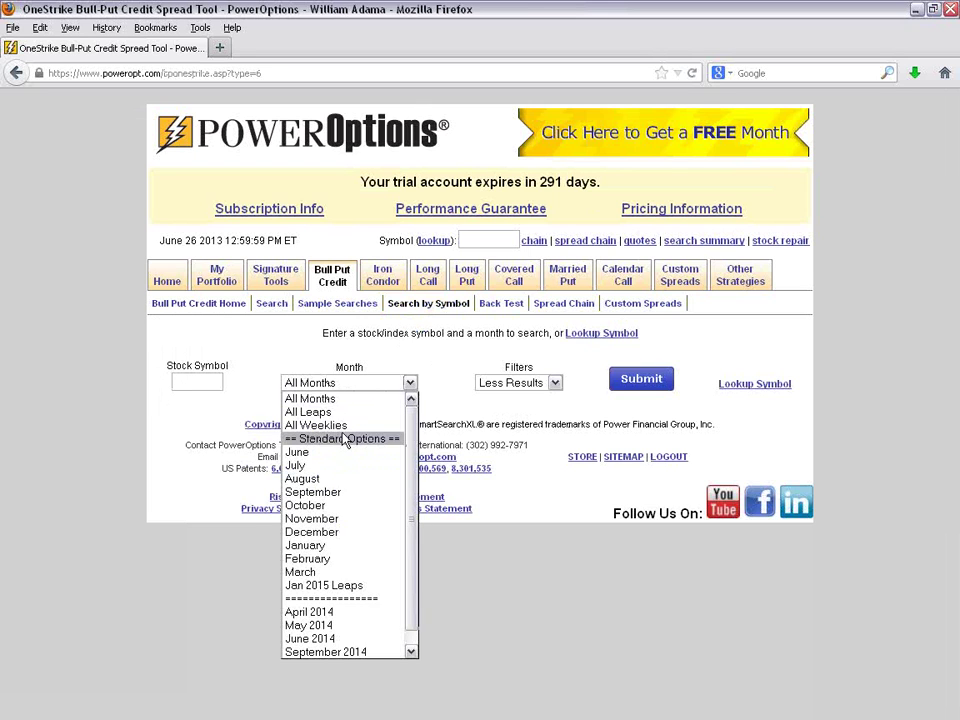
{"action": "left_click", "coordinate": [497, 403]}
{"action": "left_click", "coordinate": [506, 386]}
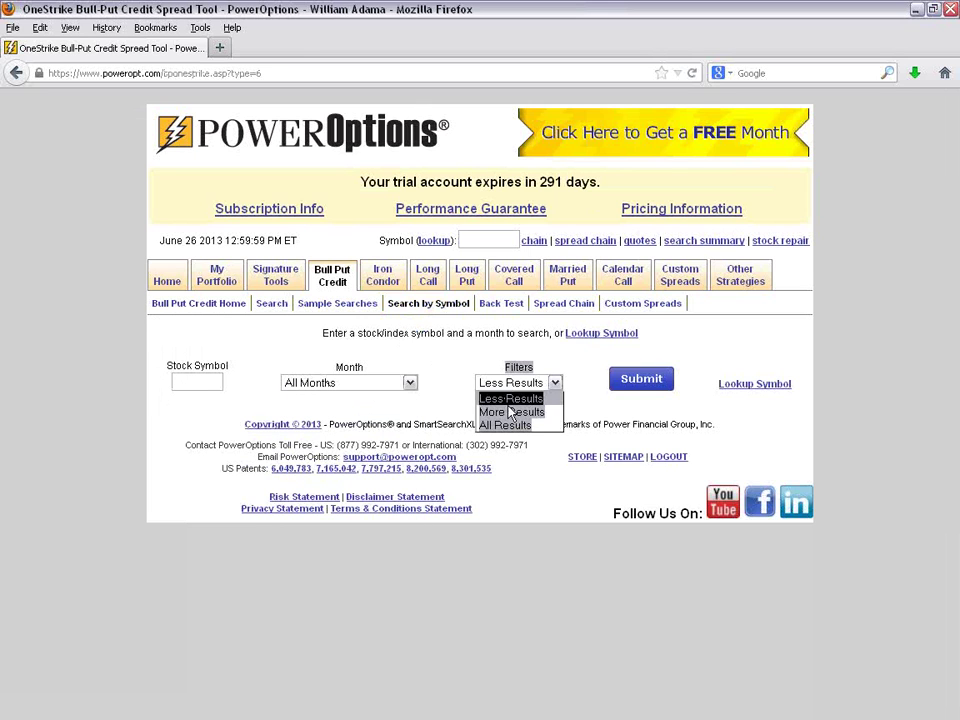
{"action": "left_click", "coordinate": [585, 399]}
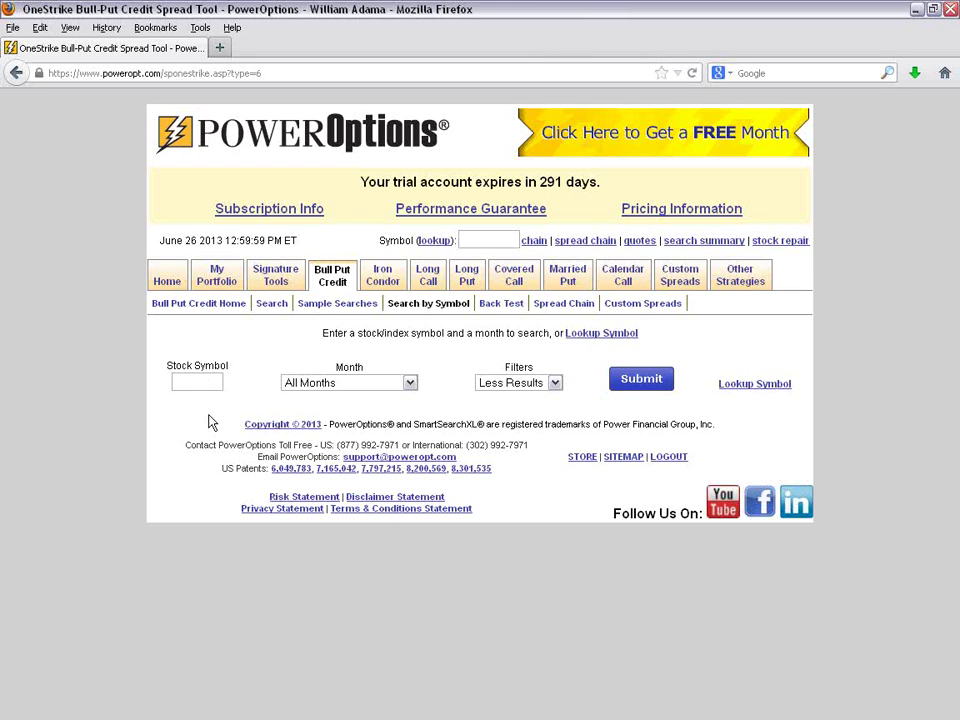
Step: Search bull put credit spreads for AAPL with the month July and the More Results filter
{"action": "left_click", "coordinate": [206, 381]}
{"action": "type", "text": "AAPL"}
{"action": "left_click", "coordinate": [336, 384]}
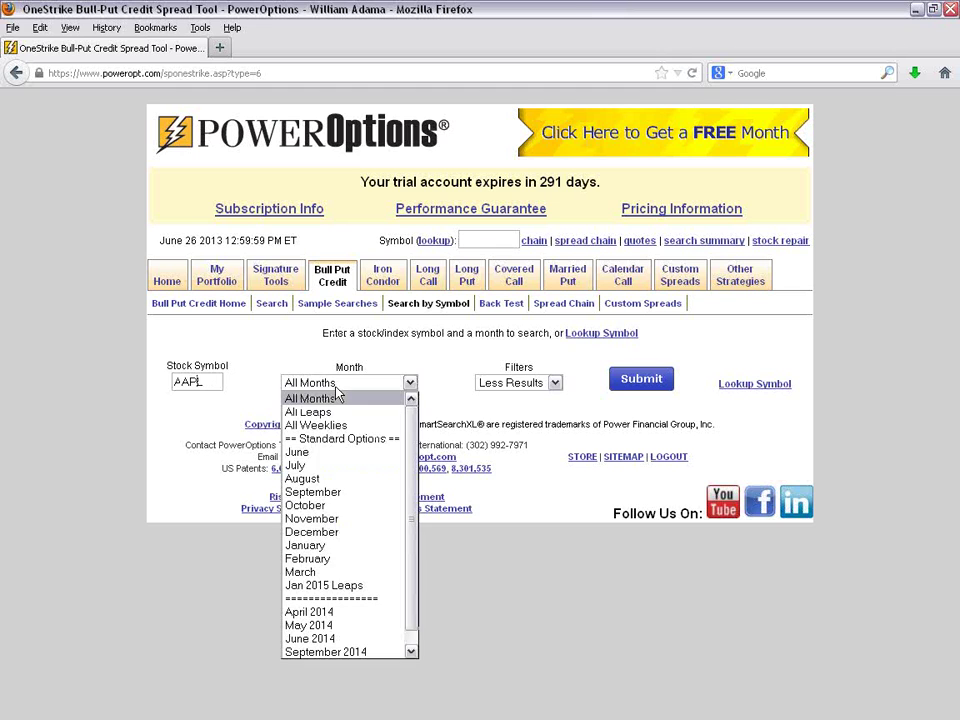
{"action": "left_click", "coordinate": [300, 453]}
{"action": "left_click", "coordinate": [522, 386]}
{"action": "left_click", "coordinate": [522, 413]}
{"action": "left_click", "coordinate": [628, 386]}
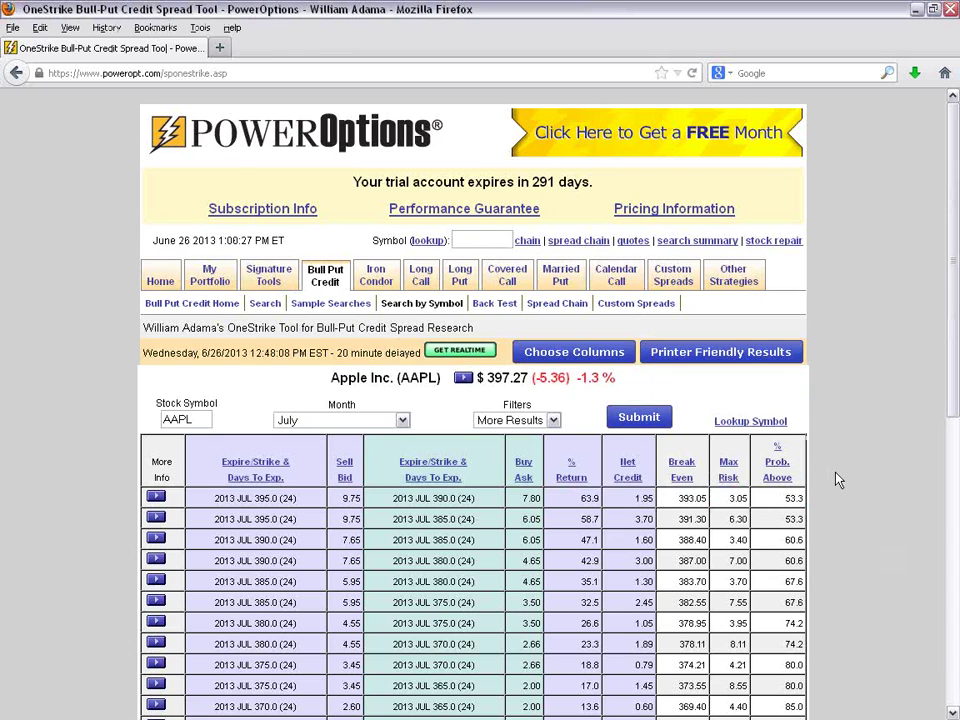
Step: Examine the AAPL July spreads, comparing percent return and probability above, including the two spreads that sell the 380 strike
{"action": "scroll", "coordinate": [830, 480], "scroll_direction": "down", "scroll_amount": 5}
{"action": "scroll", "coordinate": [830, 480], "scroll_direction": "up", "scroll_amount": 10}
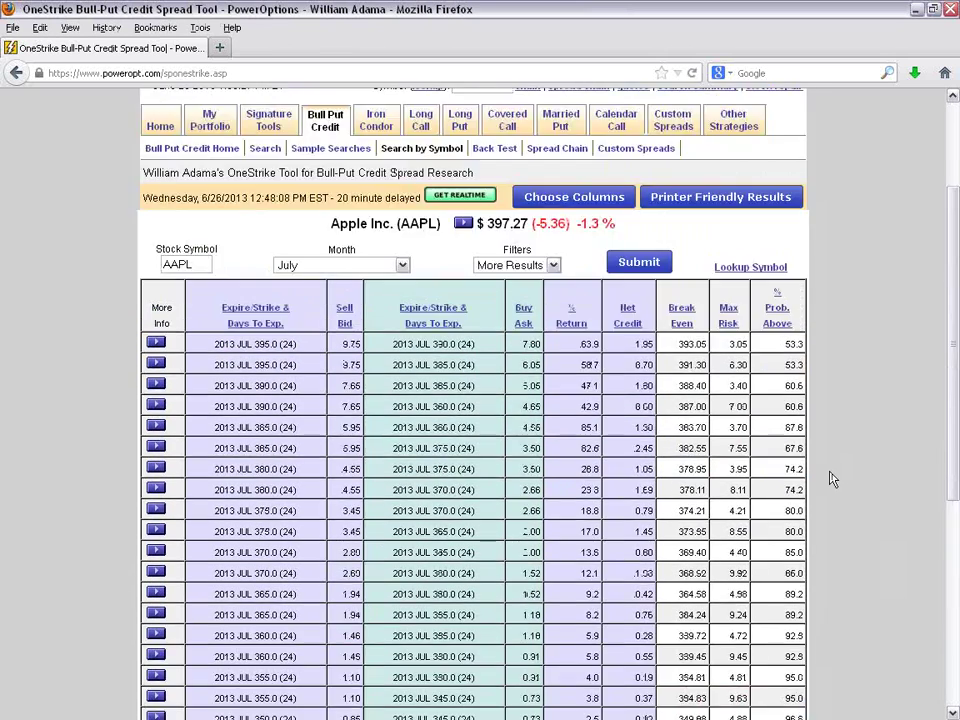
{"action": "scroll", "coordinate": [489, 386], "scroll_direction": "down", "scroll_amount": 5}
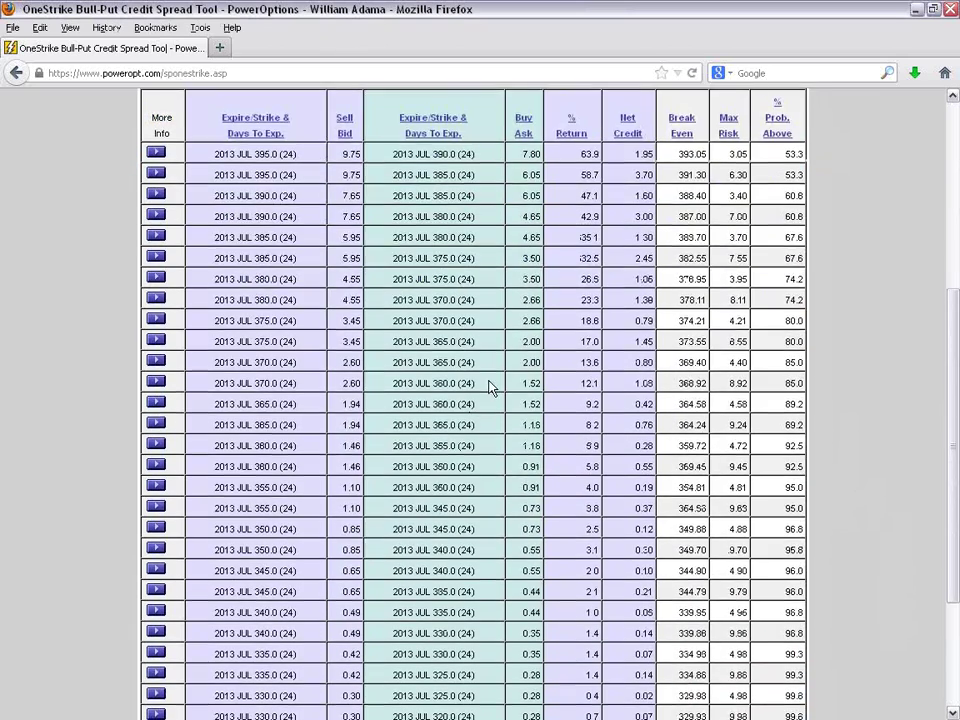
{"action": "scroll", "coordinate": [468, 470], "scroll_direction": "up", "scroll_amount": 4}
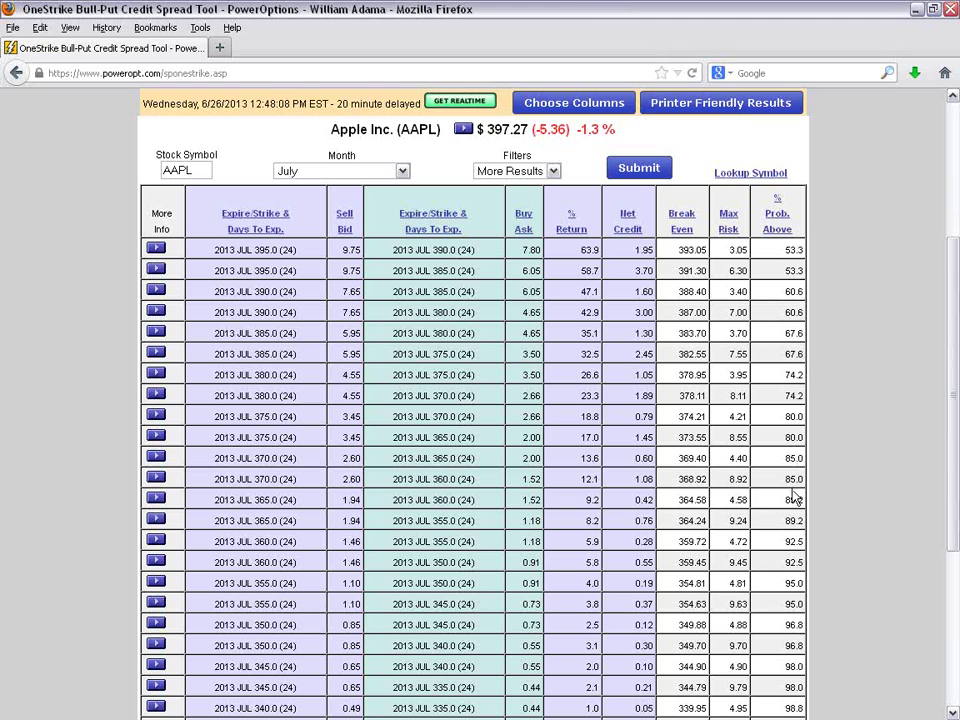
{"action": "left_click_drag", "start_coordinate": [787, 377], "coordinate": [795, 398]}
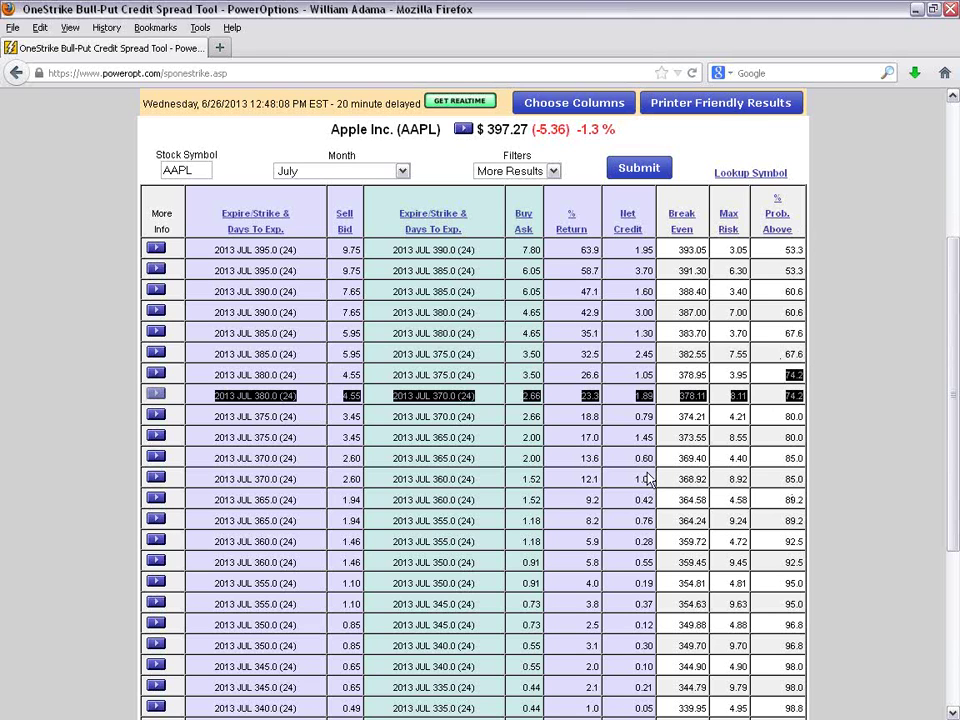
{"action": "left_click", "coordinate": [840, 456]}
{"action": "scroll", "coordinate": [835, 470], "scroll_direction": "up", "scroll_amount": 5}
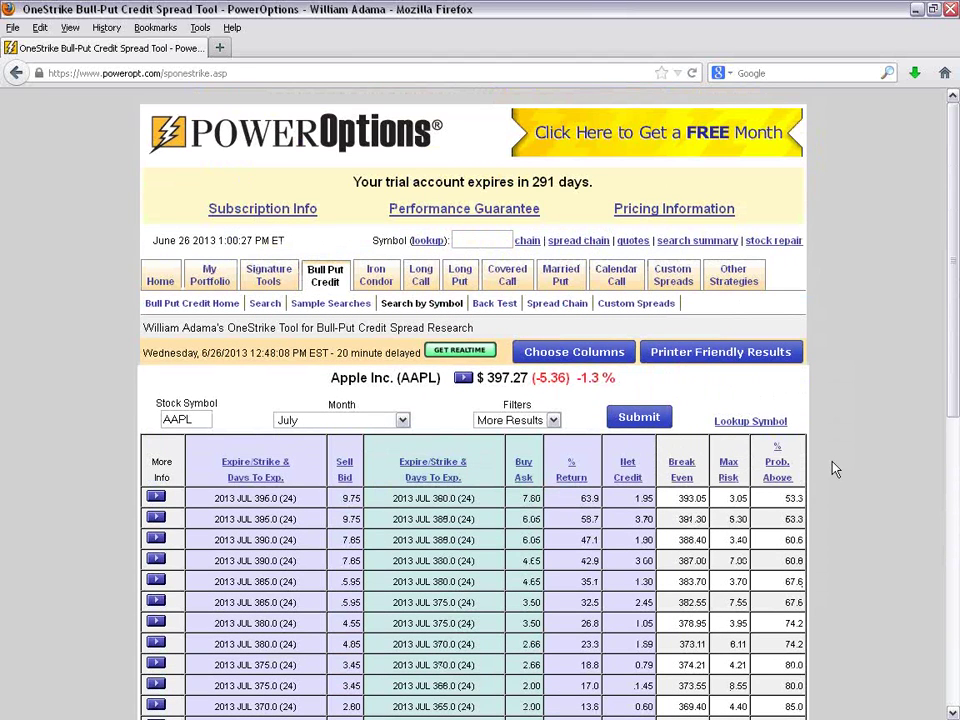
Step: Open the general Bull Put Credit spread search
{"action": "left_click", "coordinate": [268, 305]}
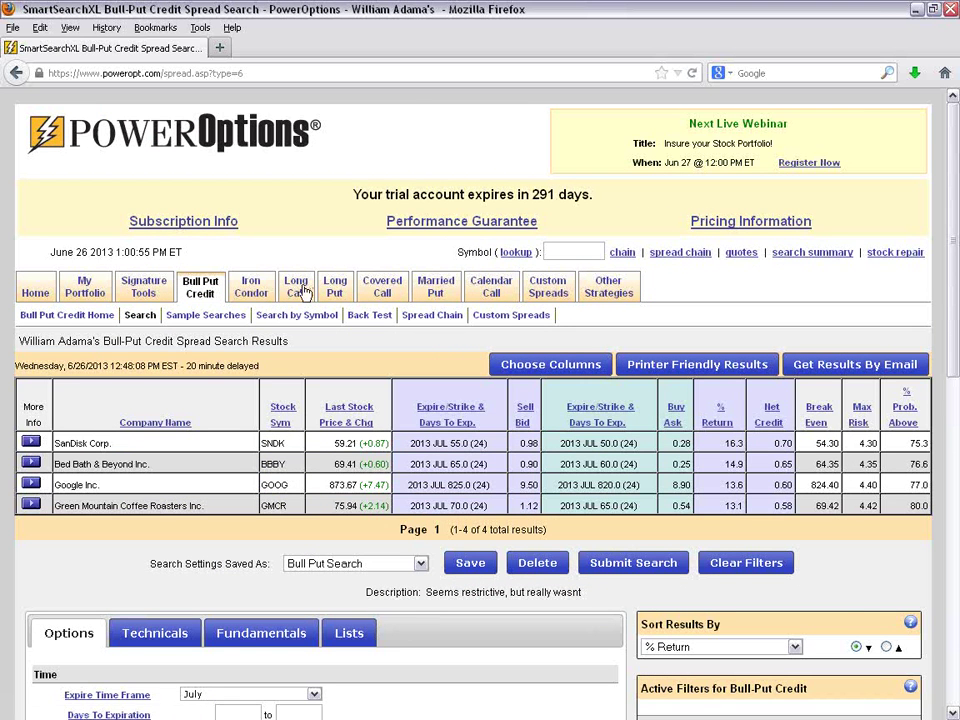
Step: Clear the Bull Put Credit search filters and set the expire time frame to July
{"action": "scroll", "coordinate": [703, 462], "scroll_direction": "down", "scroll_amount": 3}
{"action": "left_click", "coordinate": [780, 378]}
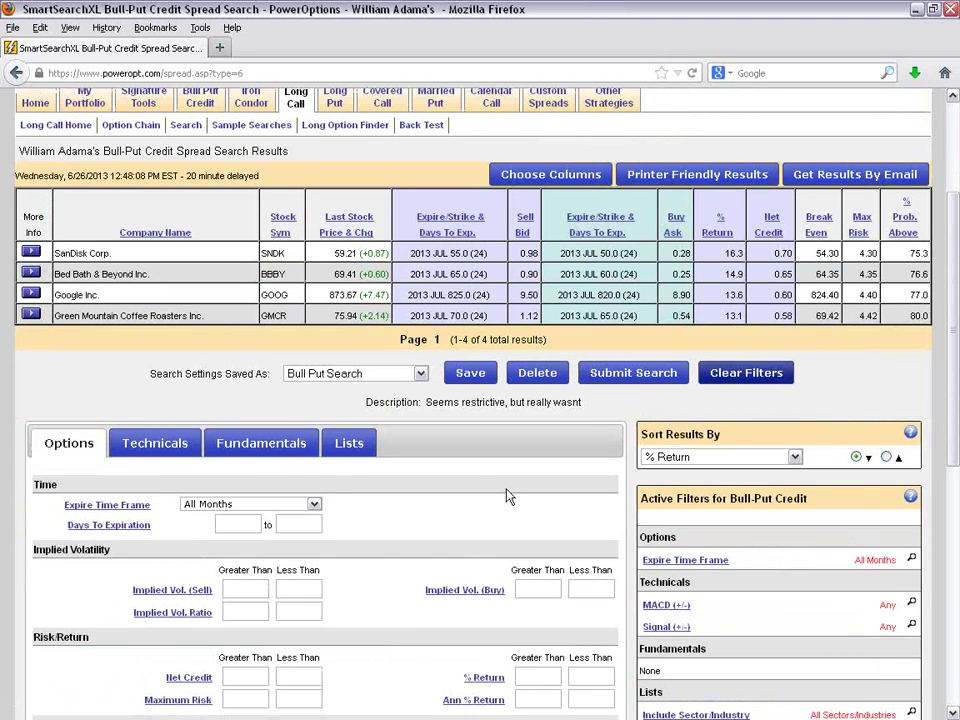
{"action": "scroll", "coordinate": [506, 495], "scroll_direction": "down", "scroll_amount": 5}
{"action": "left_click", "coordinate": [298, 222]}
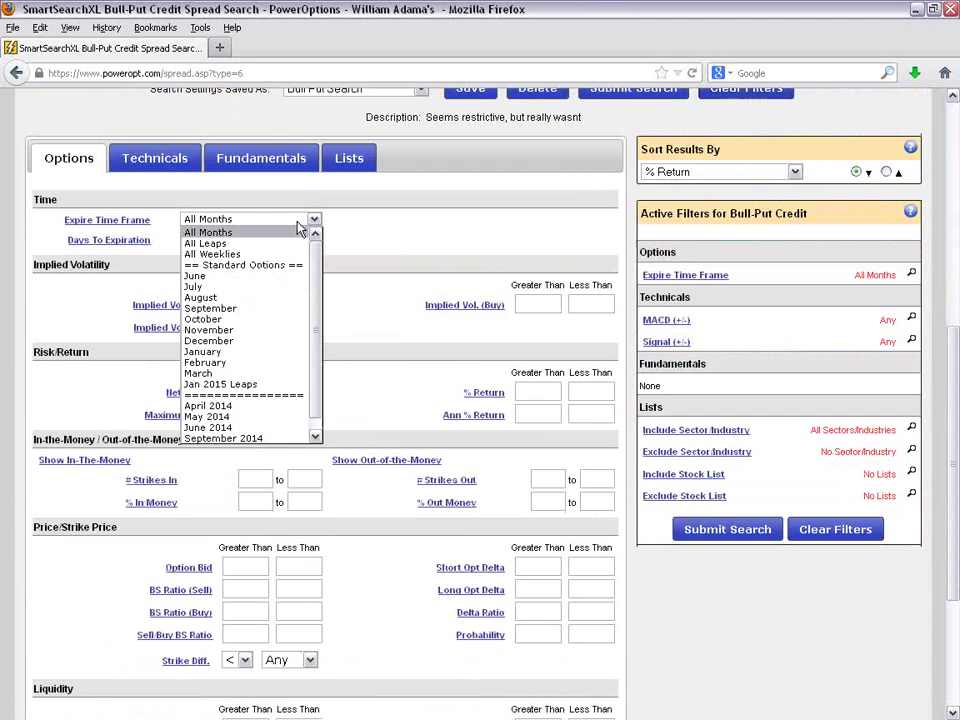
{"action": "left_click", "coordinate": [277, 287]}
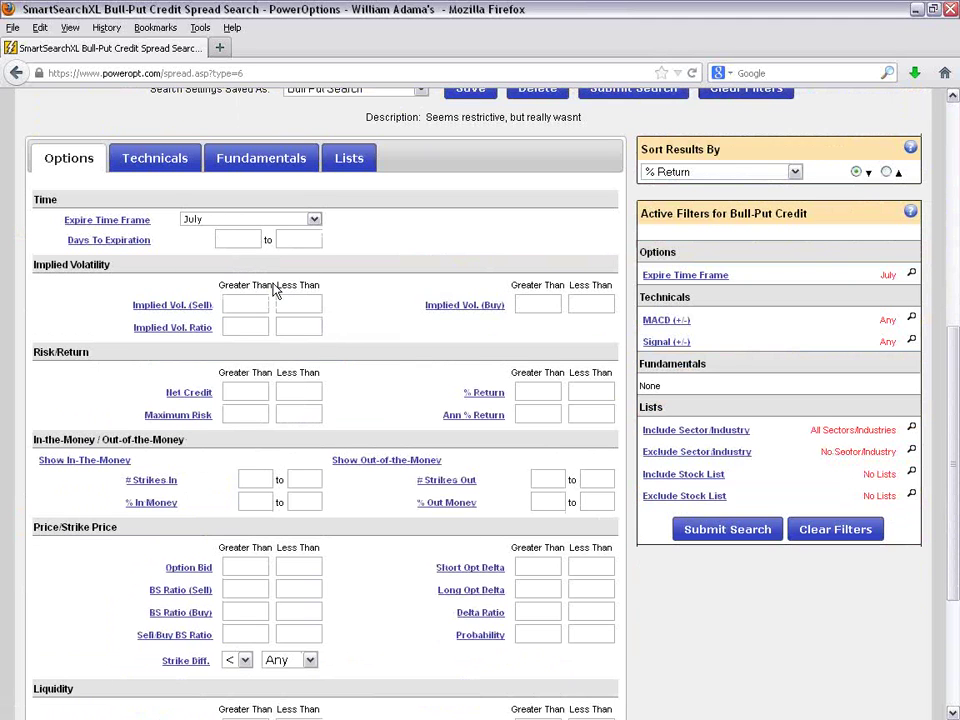
Step: Require a probability greater than 75 and a net credit greater than .50 for the bull put spreads
{"action": "left_click", "coordinate": [540, 634]}
{"action": "type", "text": "75"}
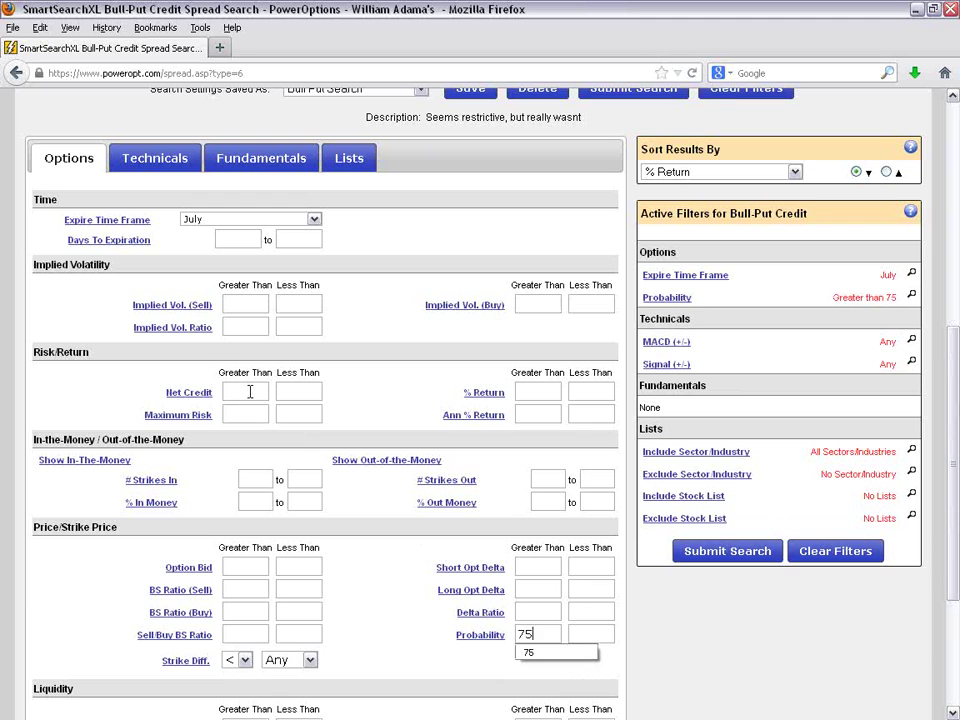
{"action": "left_click", "coordinate": [250, 392]}
{"action": "type", "text": ".50"}
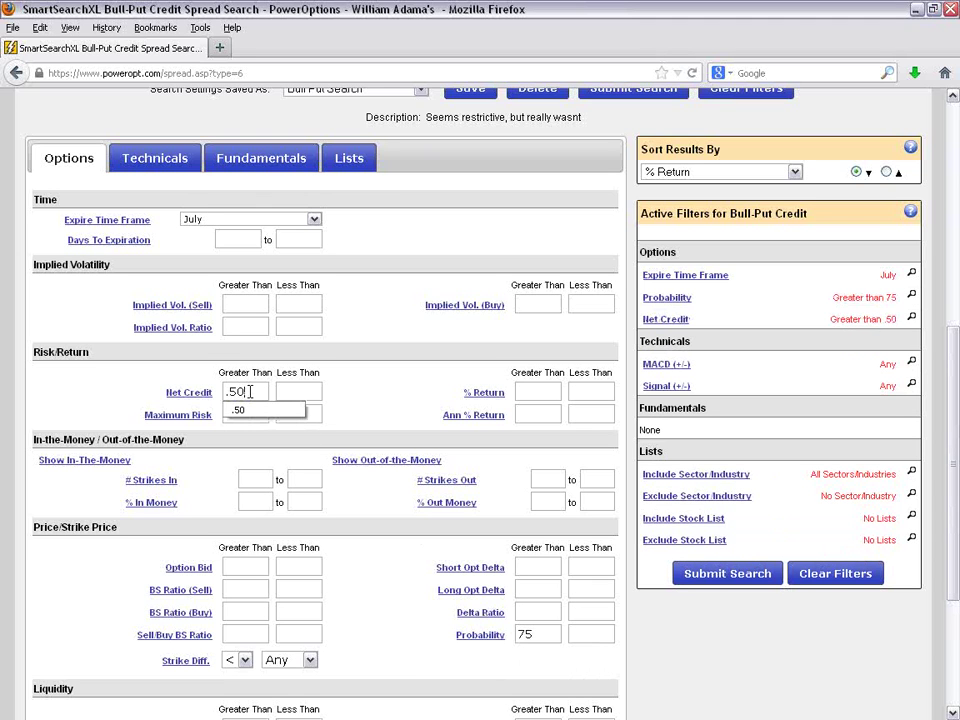
Step: Limit the Bull Put Credit search to the stock symbol AAPL and run it
{"action": "left_click", "coordinate": [281, 171]}
{"action": "left_click", "coordinate": [141, 421]}
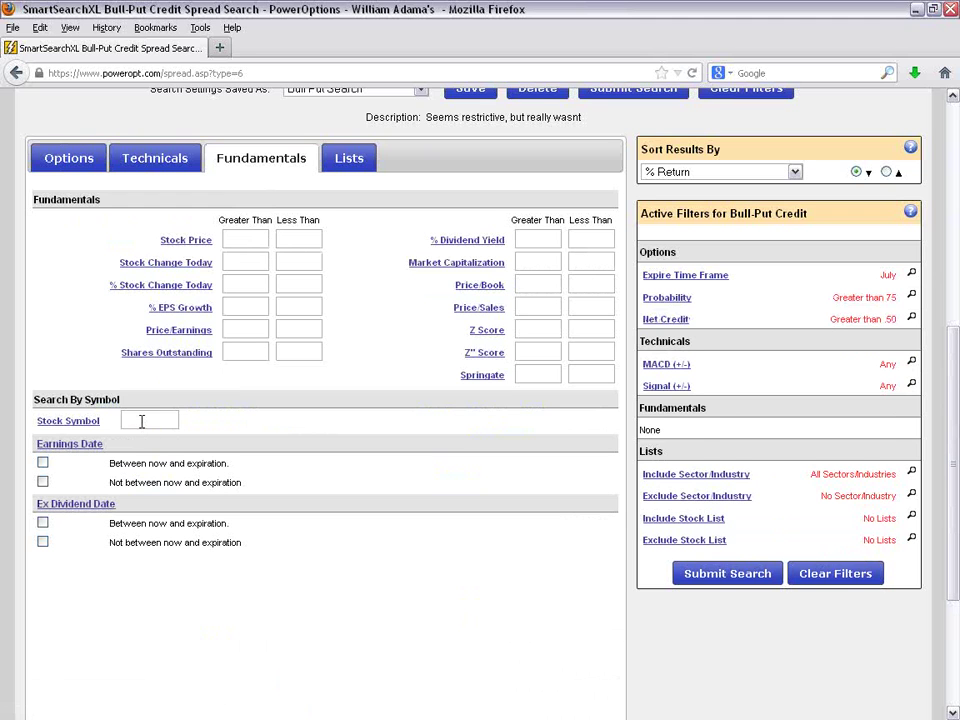
{"action": "type", "text": "AAPL"}
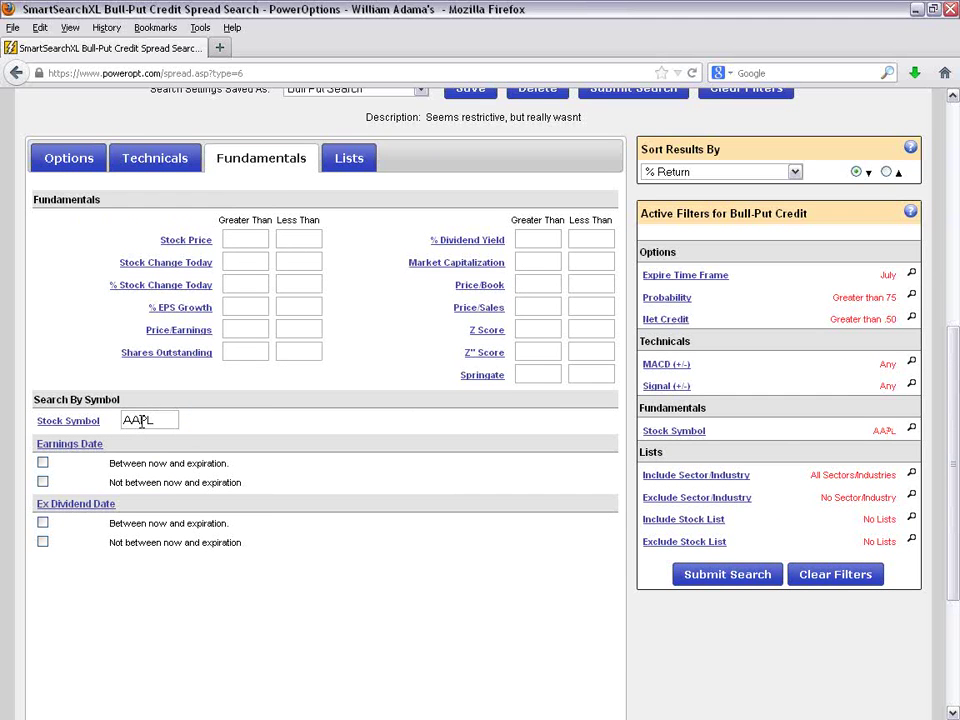
{"action": "left_click", "coordinate": [731, 574]}
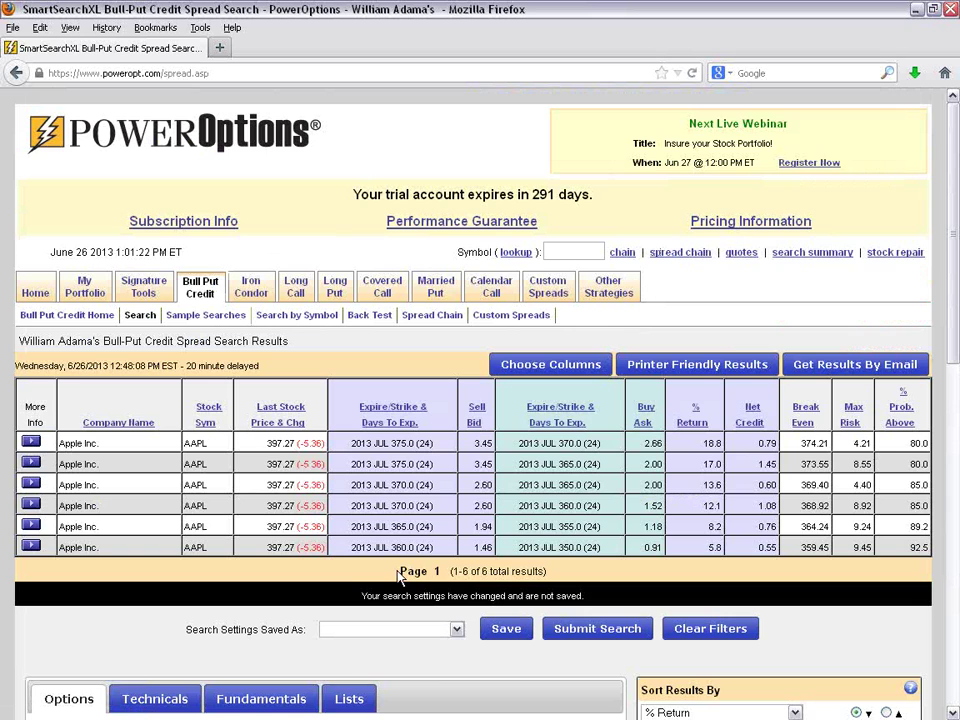
{"action": "scroll", "coordinate": [398, 577], "scroll_direction": "down", "scroll_amount": 2}
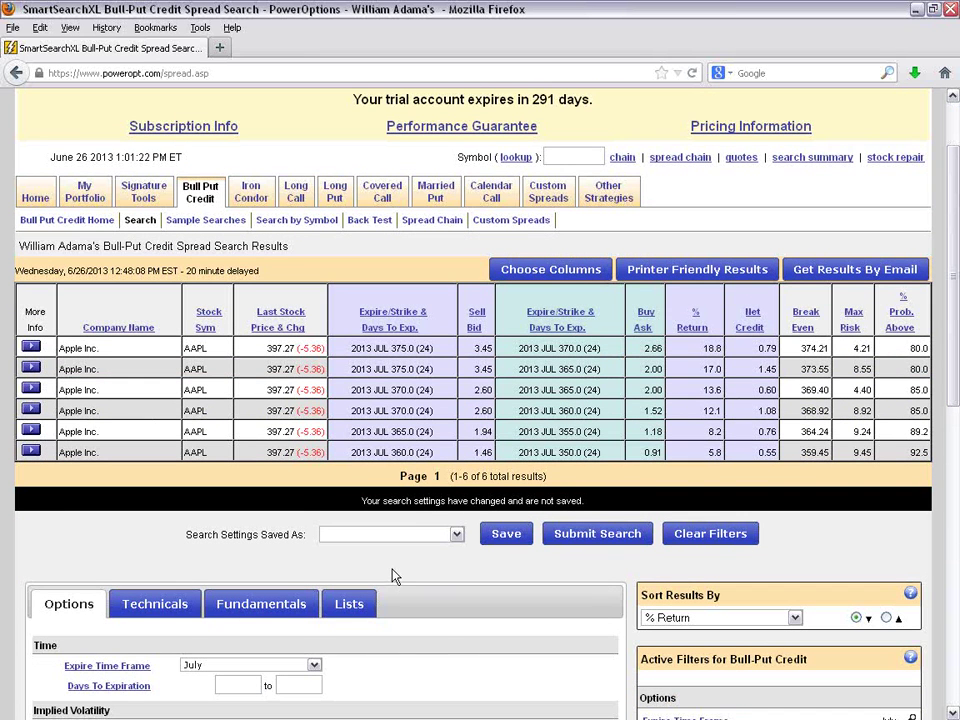
Step: Return to the Long Call search, remove the stock symbol MA from its fundamental filters and rerun the search
{"action": "left_click", "coordinate": [672, 160]}
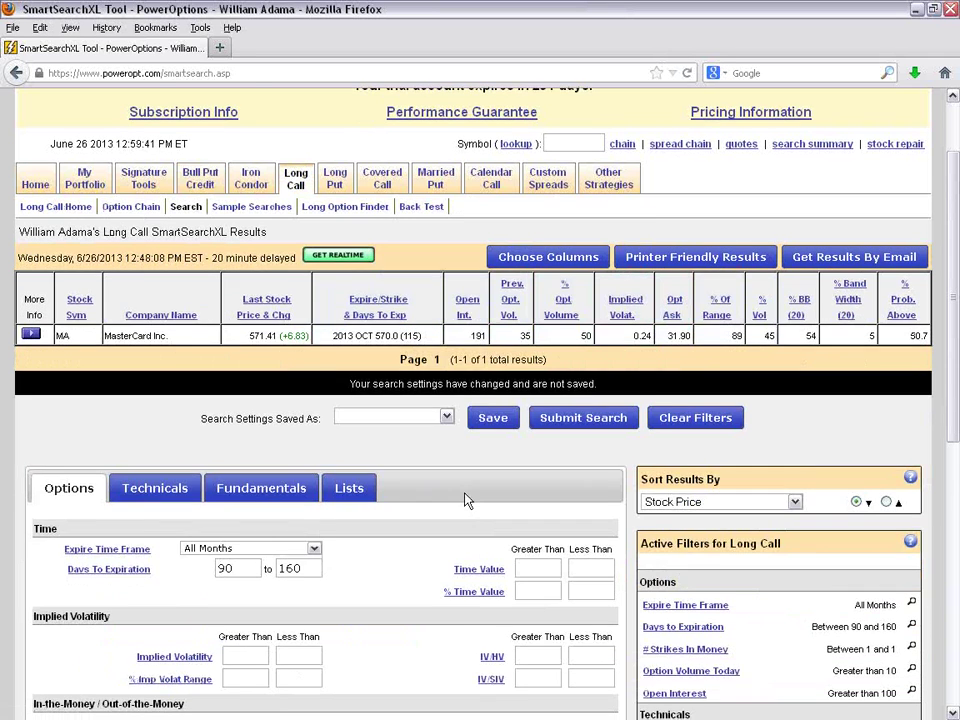
{"action": "scroll", "coordinate": [460, 498], "scroll_direction": "down", "scroll_amount": 7}
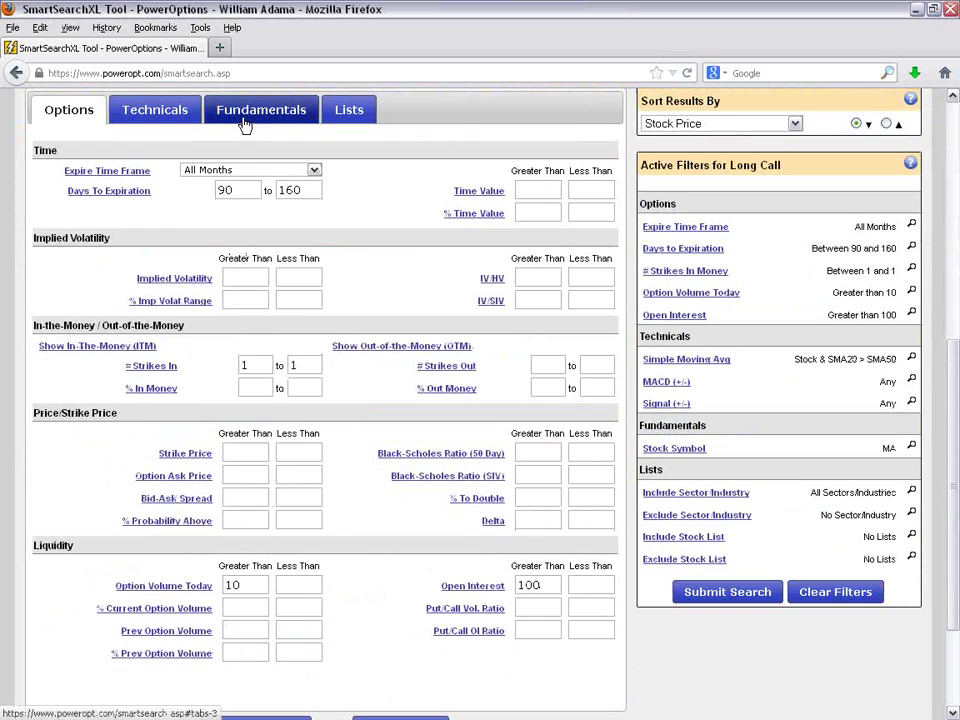
{"action": "left_click", "coordinate": [245, 118]}
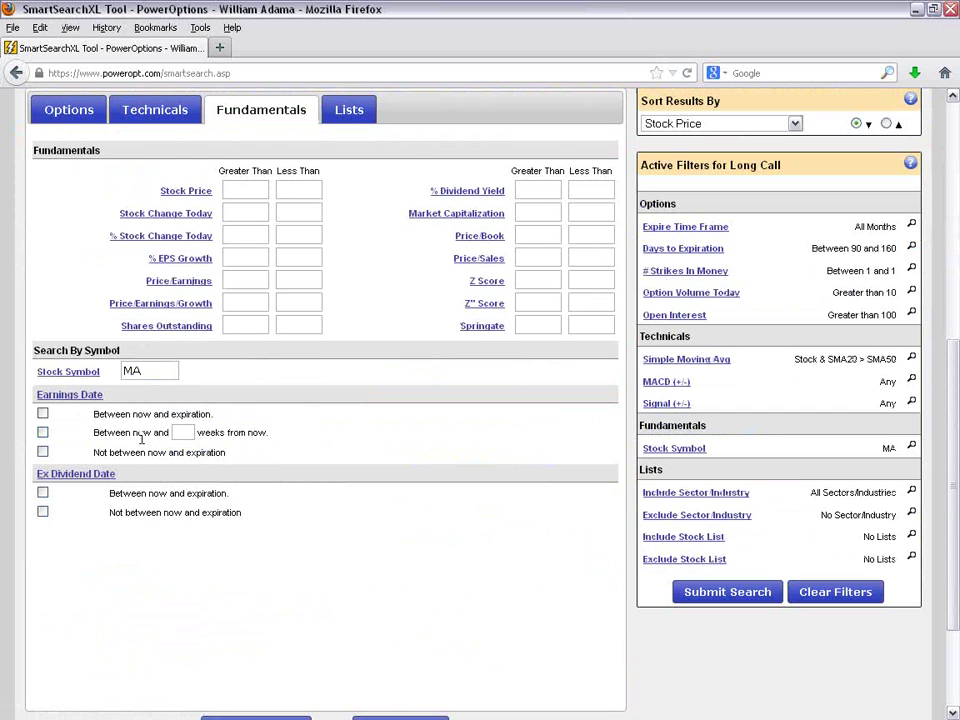
{"action": "key", "text": "BackSpace"}
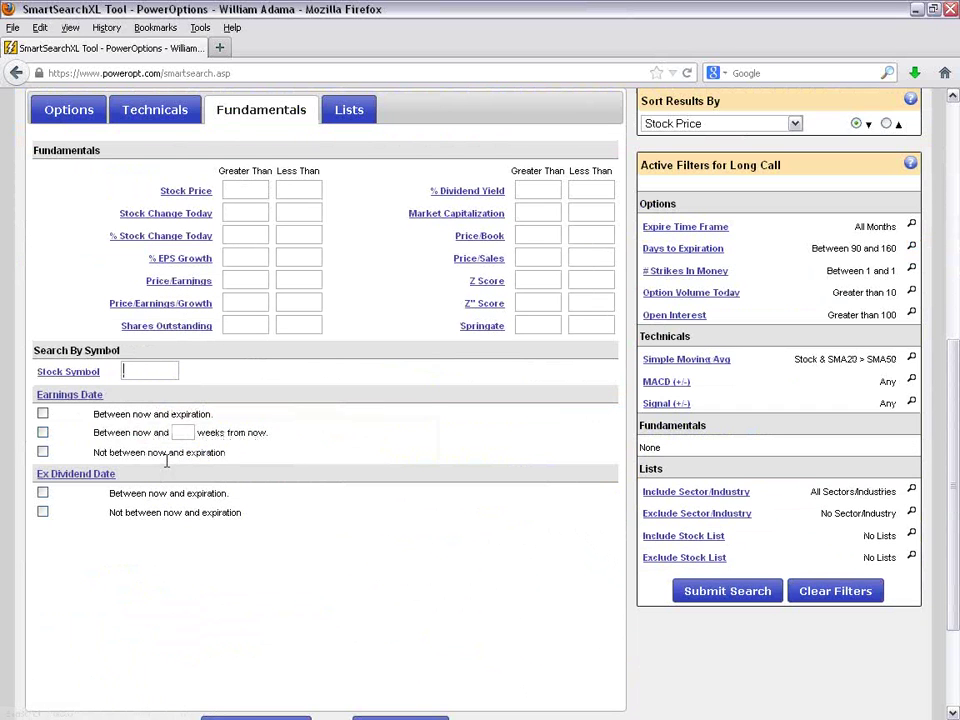
{"action": "mouse_move", "coordinate": [70, 395]}
{"action": "scroll", "coordinate": [300, 410], "scroll_direction": "up", "scroll_amount": 2}
{"action": "left_click", "coordinate": [724, 687]}
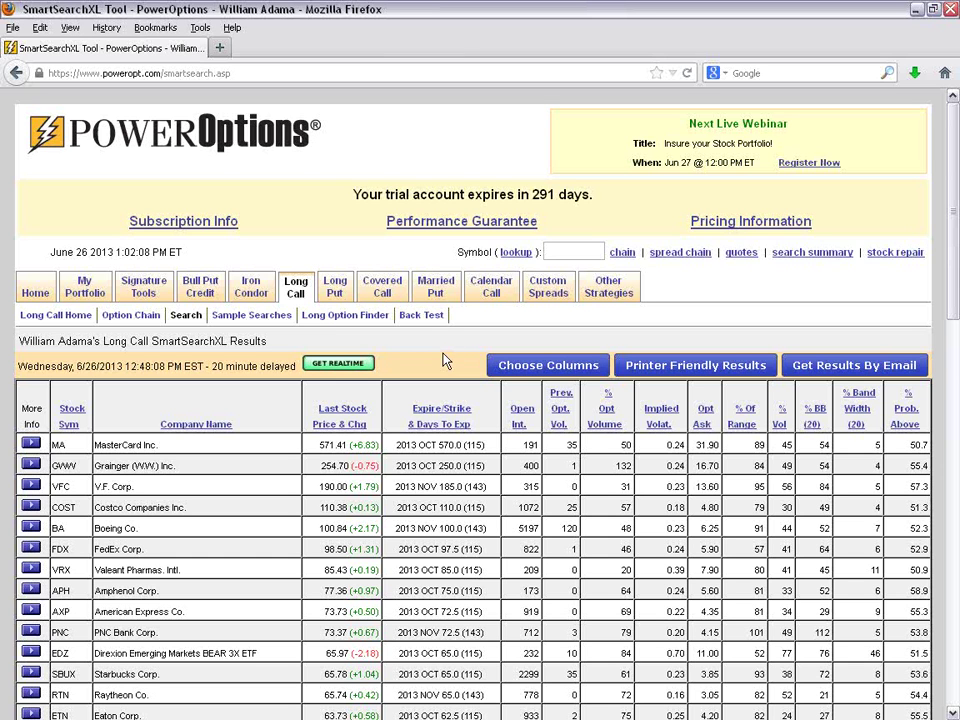
Step: Add a technical filter for stocks that crossed over their SMA 50 at least 5 days ago and rerun the Long Call search
{"action": "scroll", "coordinate": [448, 362], "scroll_direction": "down", "scroll_amount": 3}
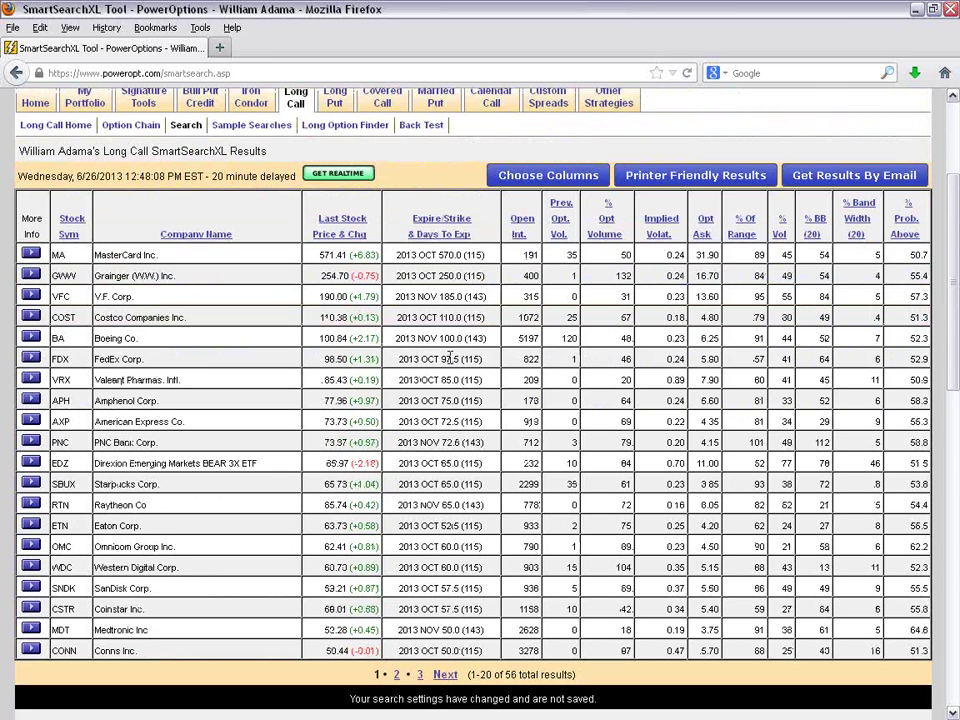
{"action": "scroll", "coordinate": [481, 432], "scroll_direction": "down", "scroll_amount": 3}
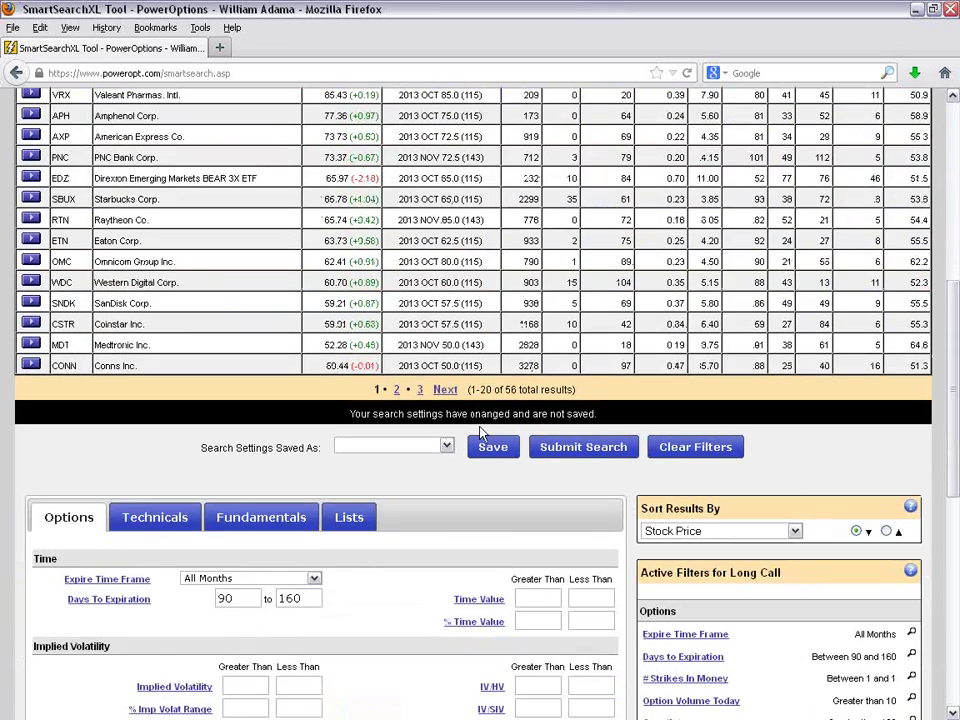
{"action": "scroll", "coordinate": [446, 463], "scroll_direction": "down", "scroll_amount": 3}
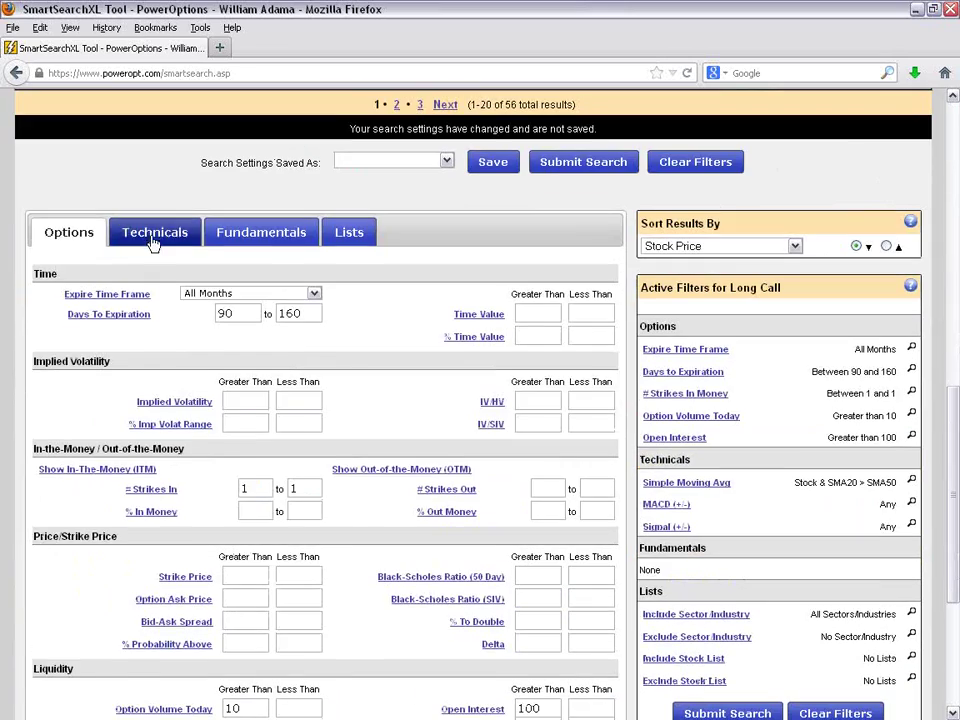
{"action": "left_click", "coordinate": [154, 236]}
{"action": "scroll", "coordinate": [450, 430], "scroll_direction": "down", "scroll_amount": 1}
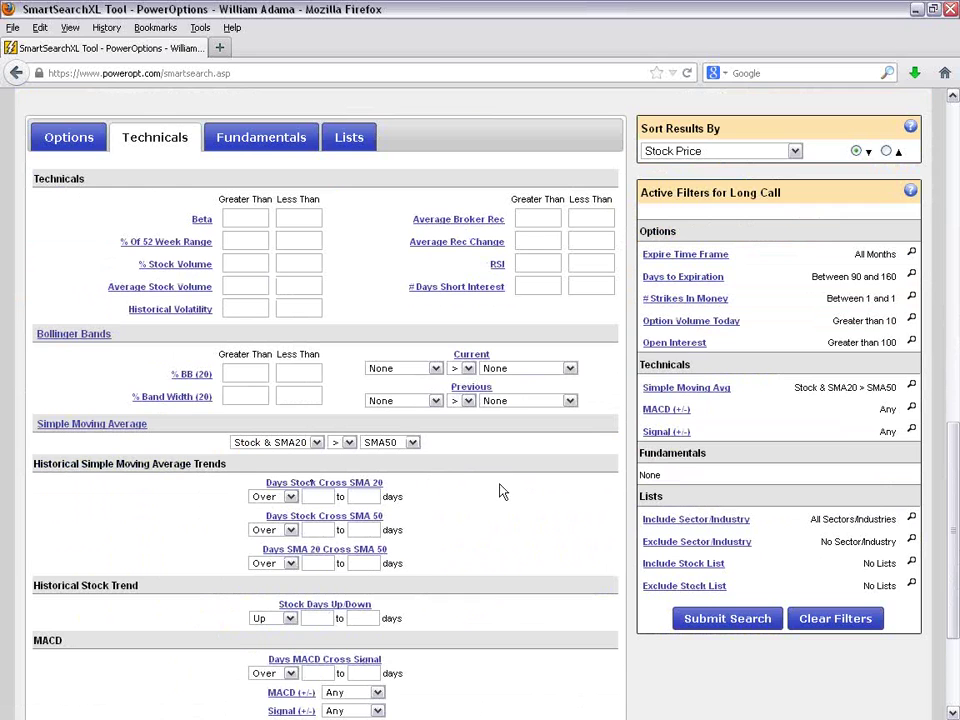
{"action": "scroll", "coordinate": [503, 496], "scroll_direction": "down", "scroll_amount": 2}
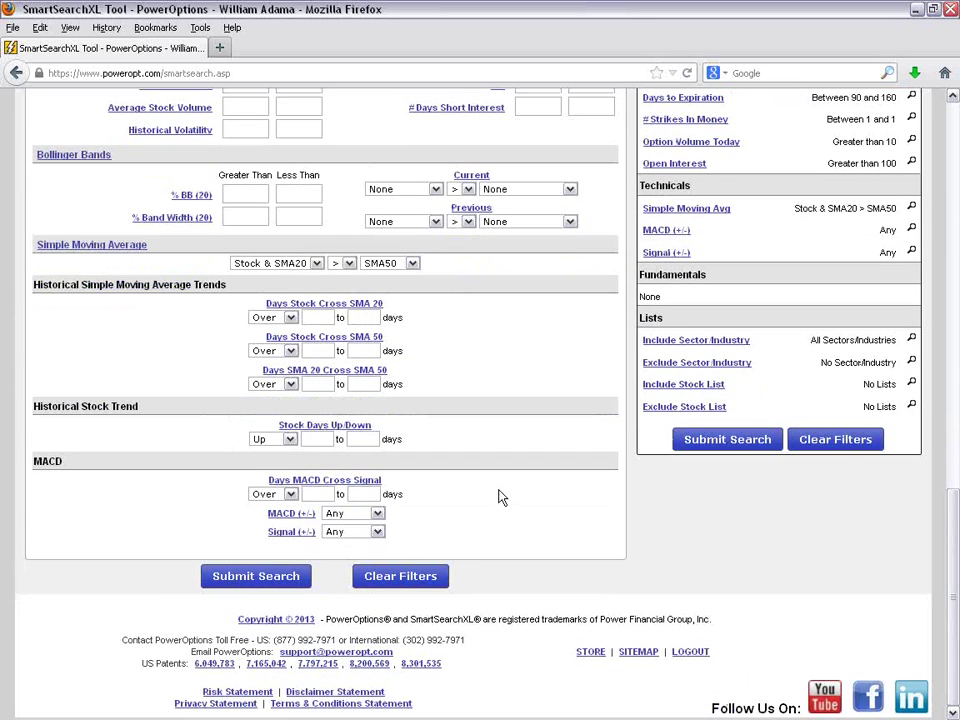
{"action": "left_click", "coordinate": [317, 350]}
{"action": "type", "text": "5"}
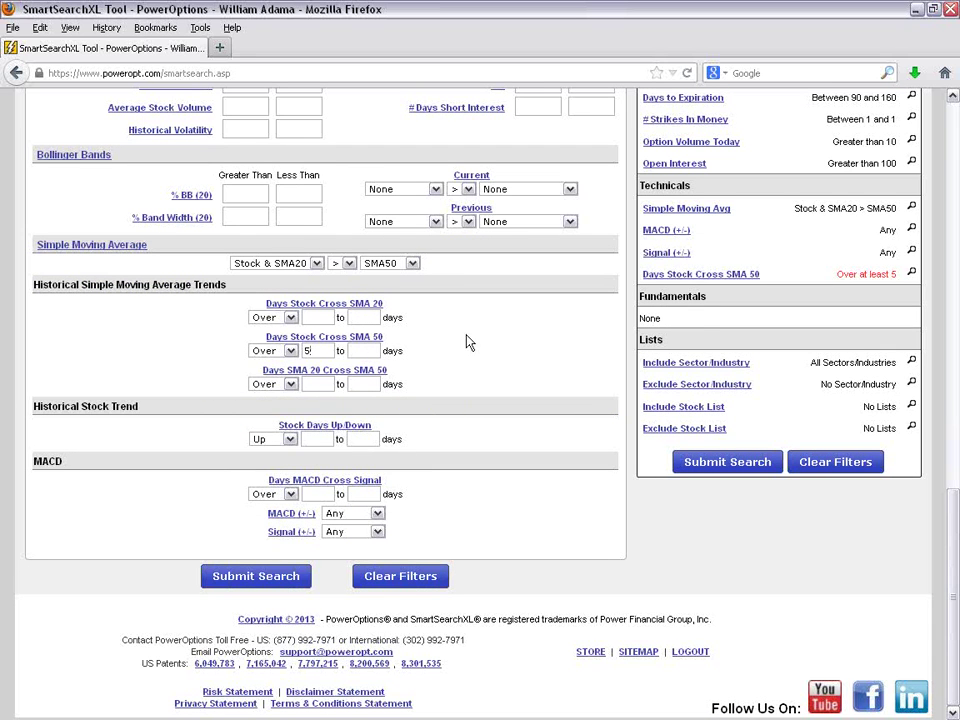
{"action": "left_click", "coordinate": [296, 584]}
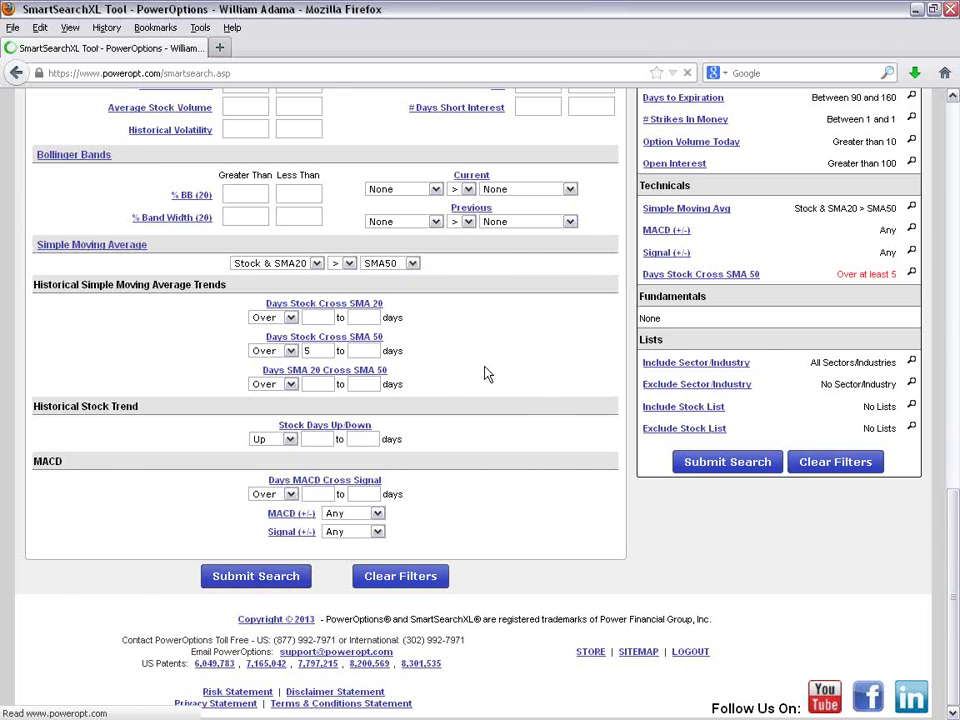
Step: Open the Big Charts chart for MasterCard from the long call results and maximize its window
{"action": "scroll", "coordinate": [484, 373], "scroll_direction": "down", "scroll_amount": 3}
{"action": "scroll", "coordinate": [484, 373], "scroll_direction": "down", "scroll_amount": 2}
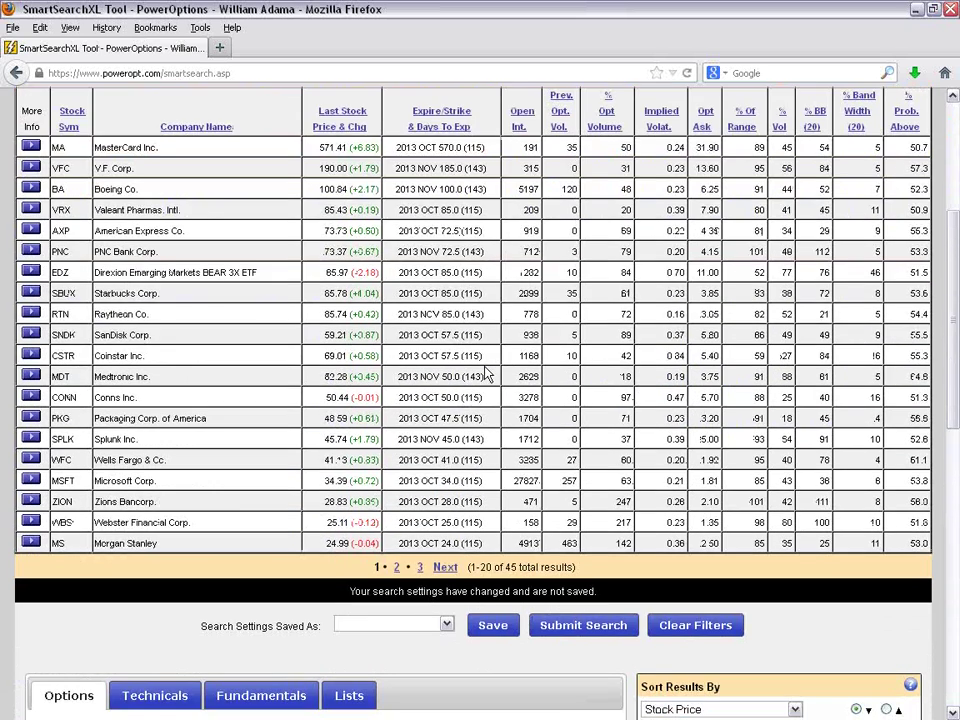
{"action": "scroll", "coordinate": [487, 373], "scroll_direction": "up", "scroll_amount": 2}
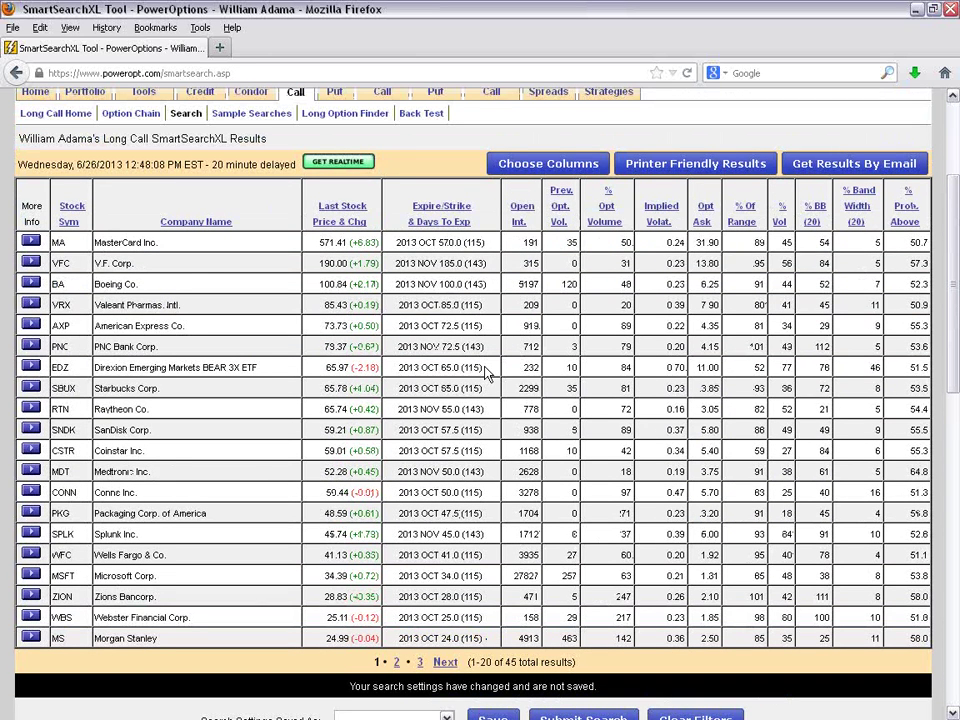
{"action": "left_click", "coordinate": [31, 241]}
{"action": "mouse_move", "coordinate": [160, 301]}
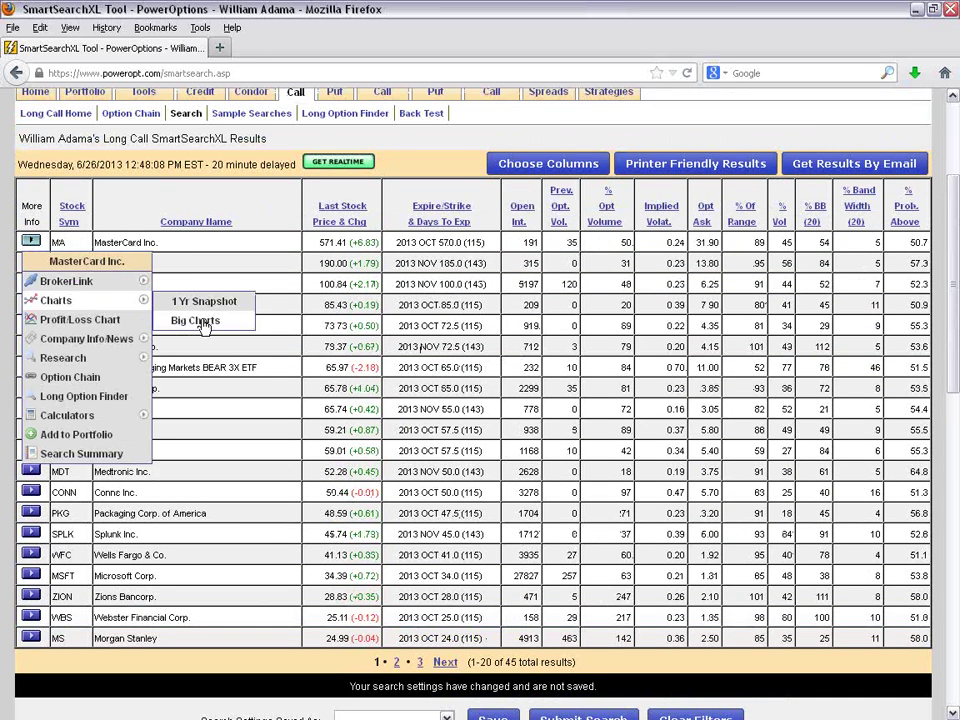
{"action": "left_click", "coordinate": [192, 320]}
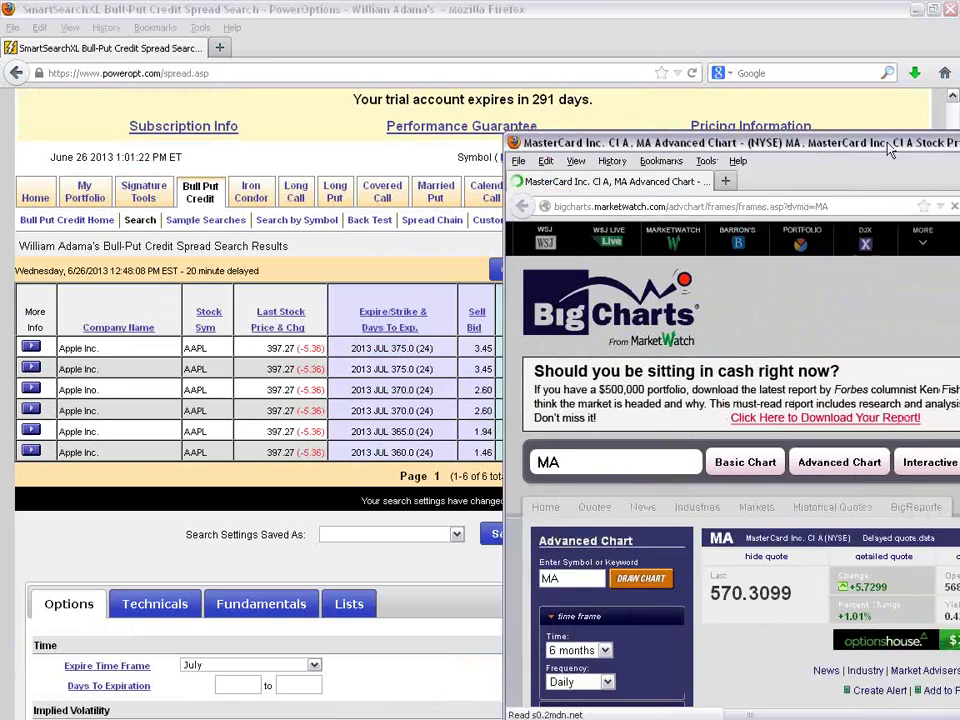
{"action": "left_click_drag", "start_coordinate": [907, 83], "coordinate": [632, 74]}
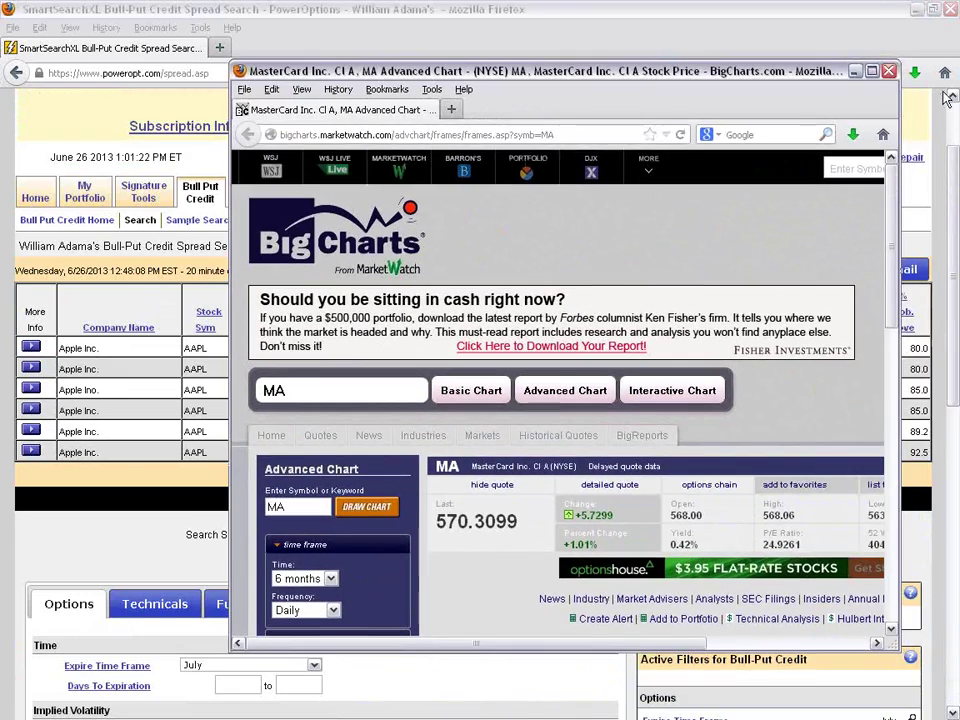
{"action": "left_click", "coordinate": [871, 72]}
{"action": "scroll", "coordinate": [677, 337], "scroll_direction": "down", "scroll_amount": 2}
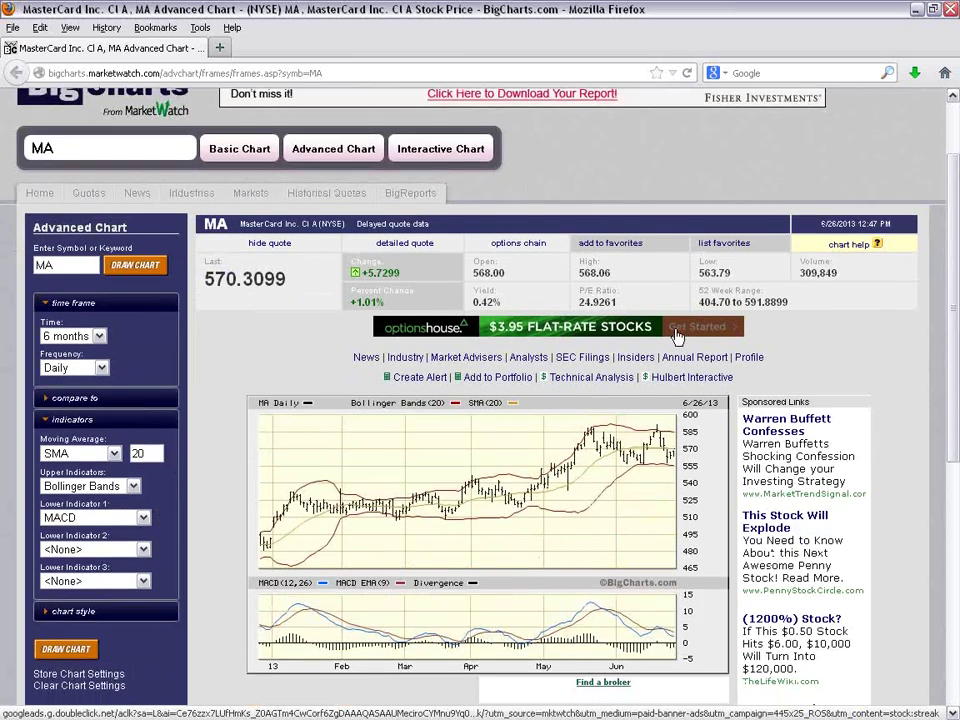
{"action": "scroll", "coordinate": [677, 337], "scroll_direction": "down", "scroll_amount": 2}
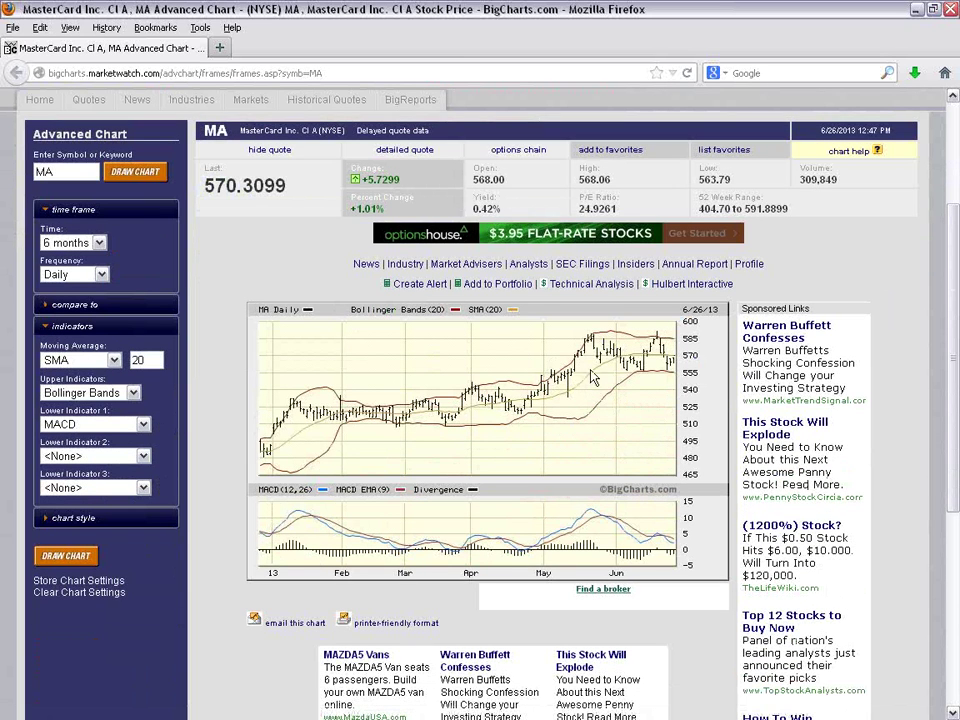
Step: Redraw the MasterCard chart with a 50-day simple moving average
{"action": "left_click", "coordinate": [156, 361]}
{"action": "key", "text": "BackSpace"}
{"action": "key", "text": "BackSpace"}
{"action": "type", "text": "50"}
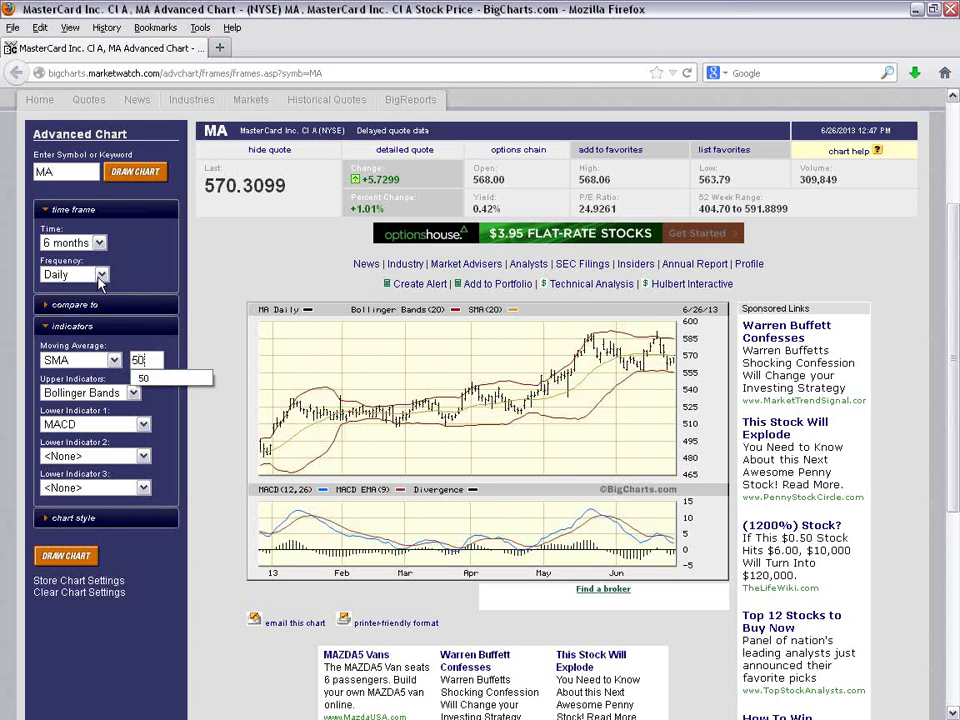
{"action": "left_click", "coordinate": [68, 556]}
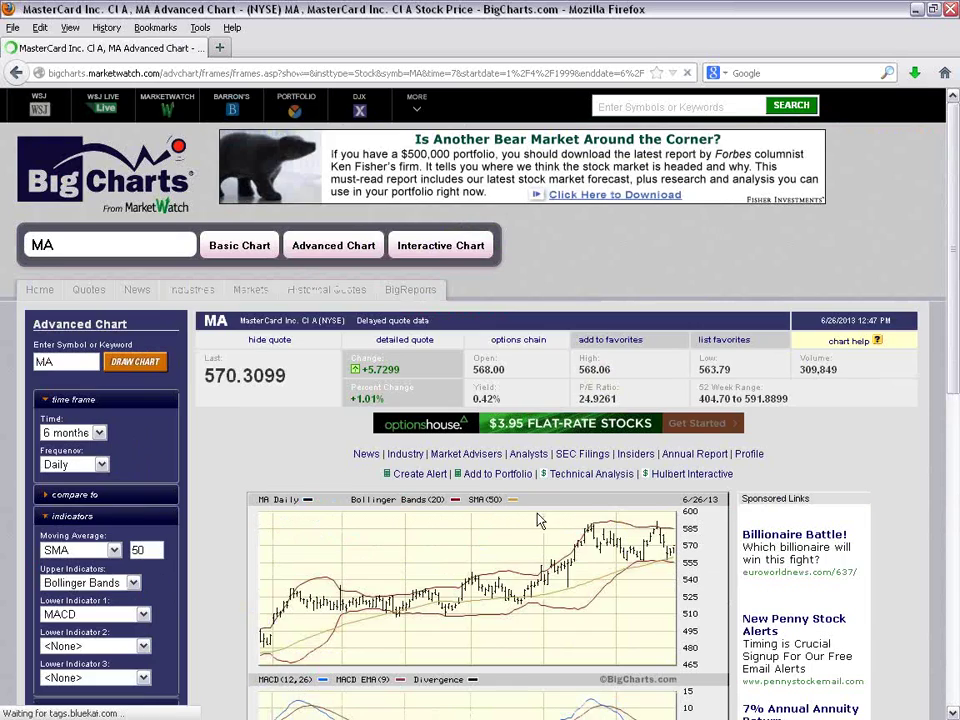
{"action": "scroll", "coordinate": [622, 510], "scroll_direction": "down", "scroll_amount": 2}
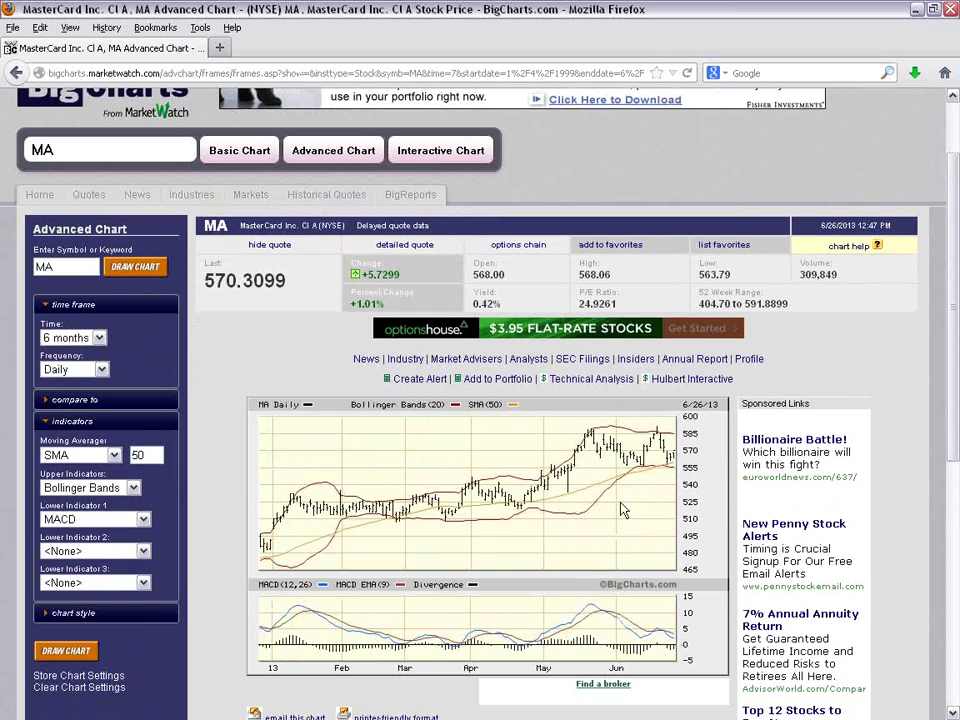
Step: Set the MasterCard chart's upper indicator to None, removing the Bollinger Bands, and redraw the chart
{"action": "left_click", "coordinate": [88, 487]}
{"action": "left_click", "coordinate": [62, 503]}
{"action": "left_click", "coordinate": [140, 268]}
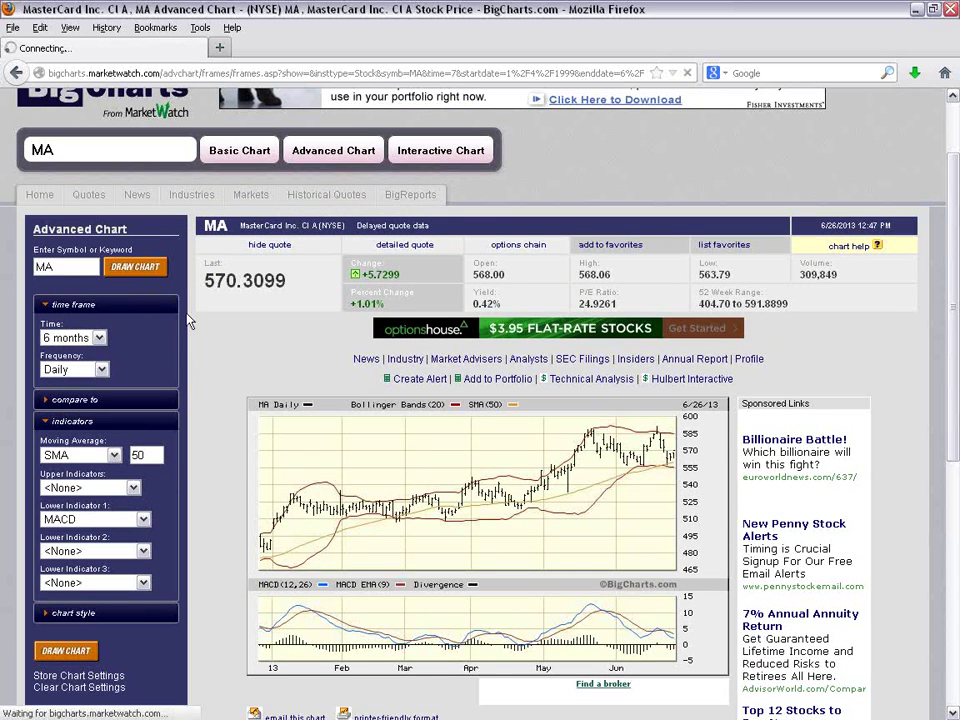
{"action": "scroll", "coordinate": [517, 553], "scroll_direction": "down", "scroll_amount": 2}
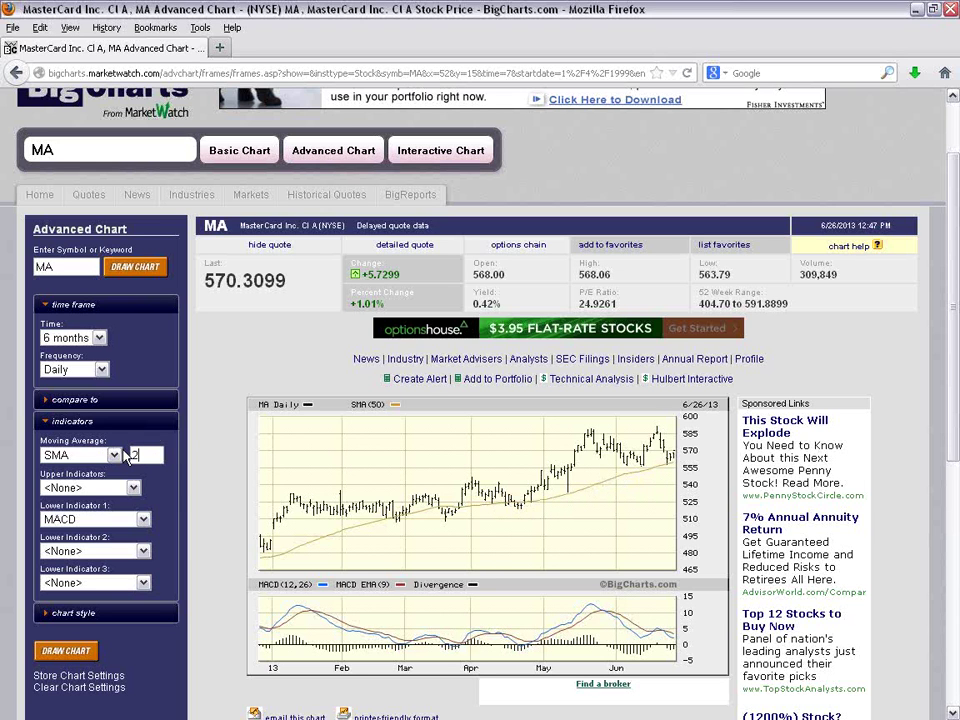
Step: Set the simple moving average period to 20 and redraw the MasterCard chart
{"action": "double_click", "coordinate": [135, 455]}
{"action": "type", "text": "20"}
{"action": "left_click", "coordinate": [131, 269]}
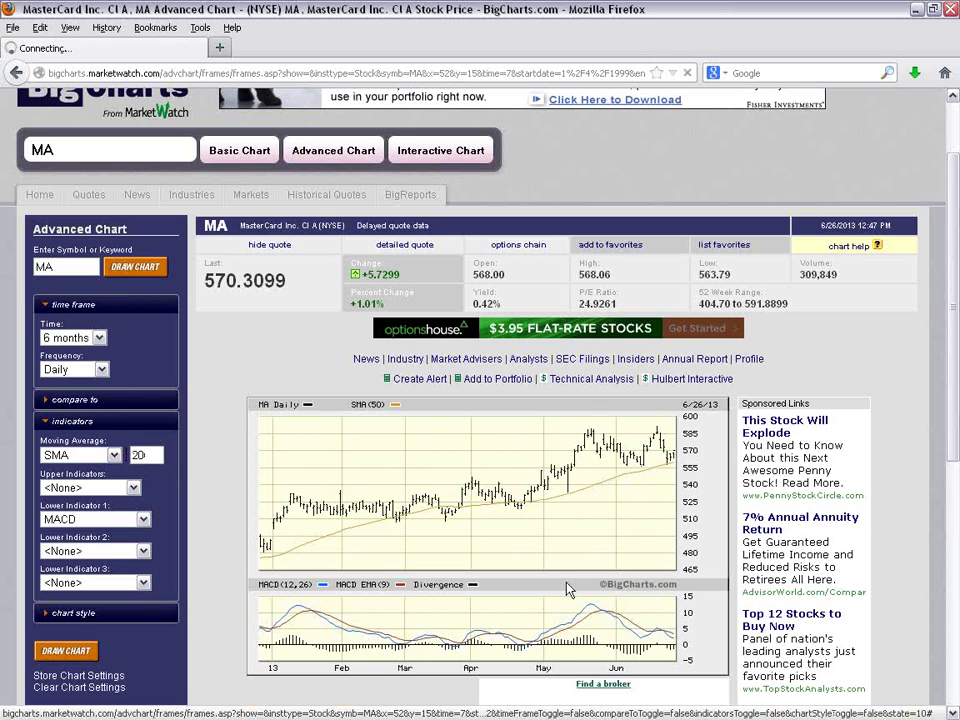
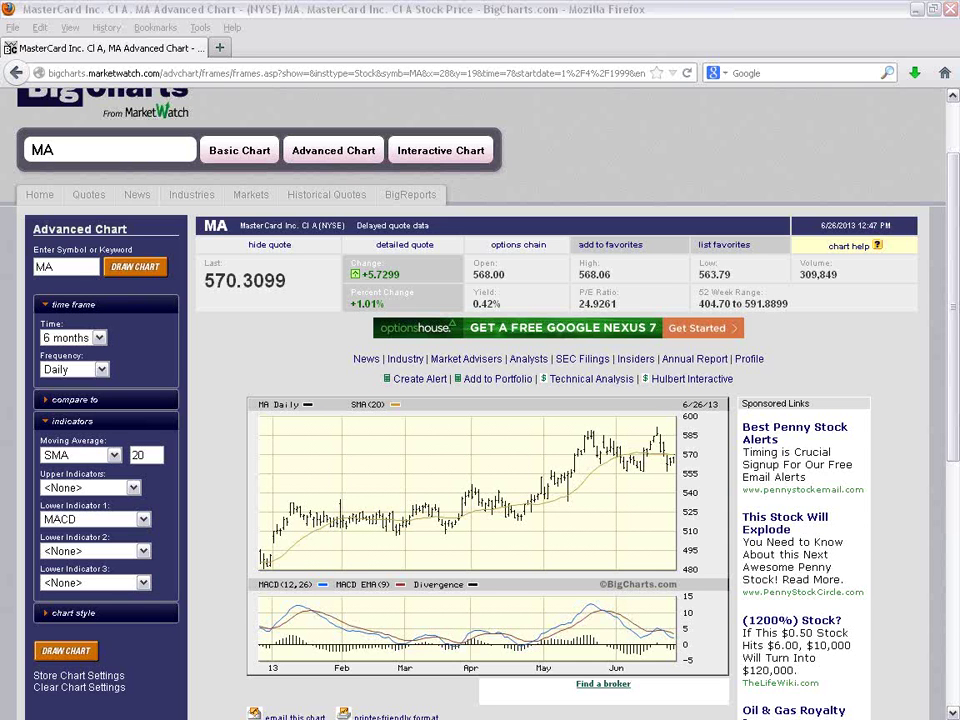
Step: Switch back to the PowerOptions Long Call search window and show its technical filters
{"action": "key", "text": "alt+Left"}
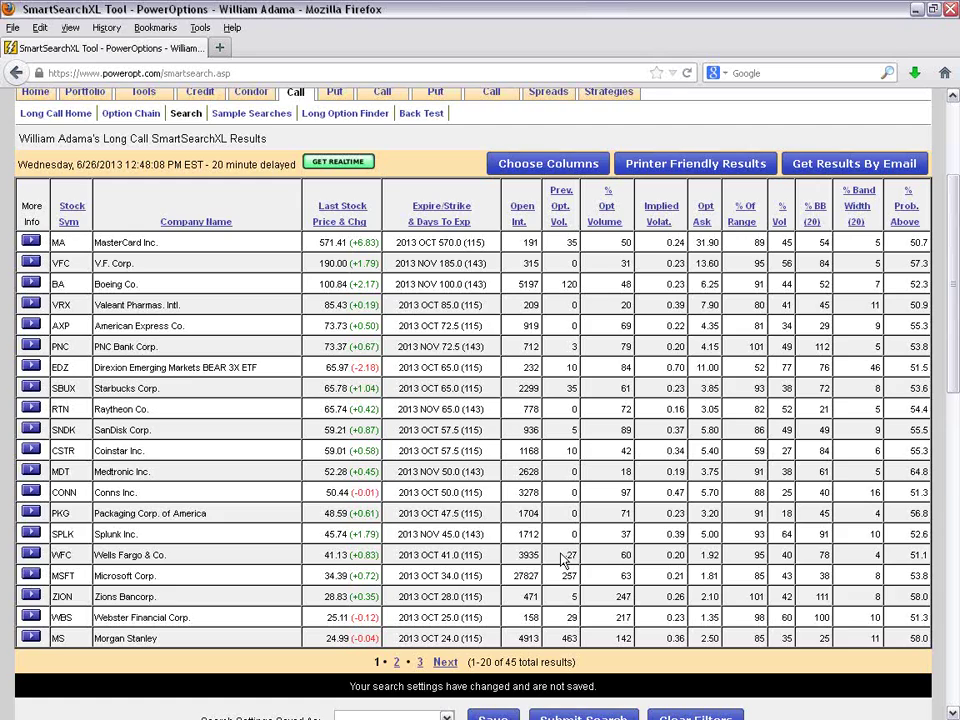
{"action": "scroll", "coordinate": [563, 560], "scroll_direction": "down", "scroll_amount": 5}
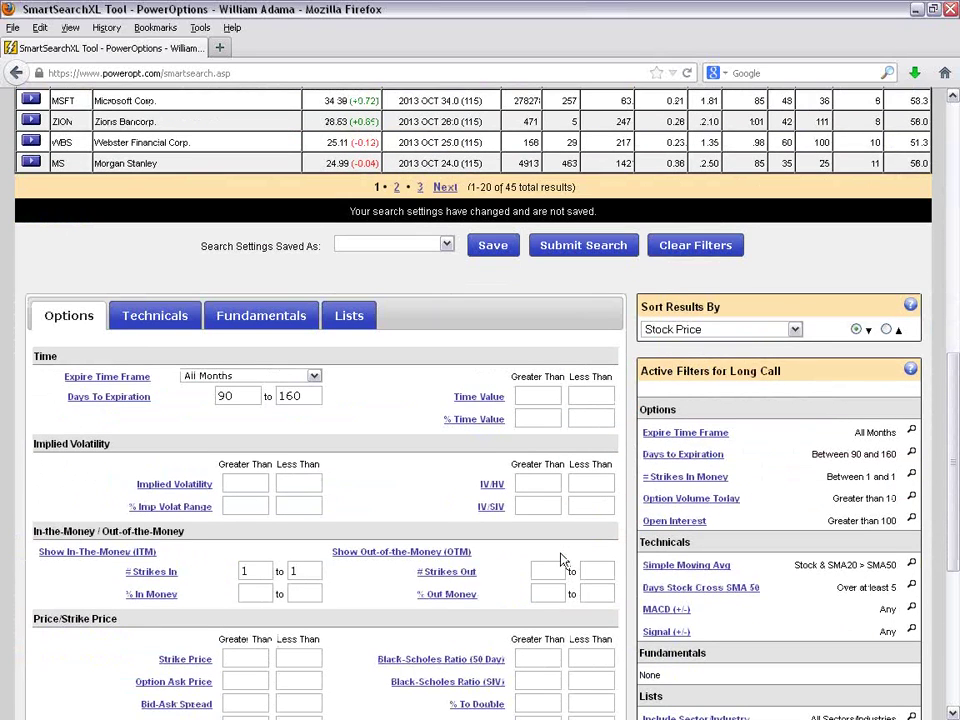
{"action": "scroll", "coordinate": [563, 560], "scroll_direction": "down", "scroll_amount": 1}
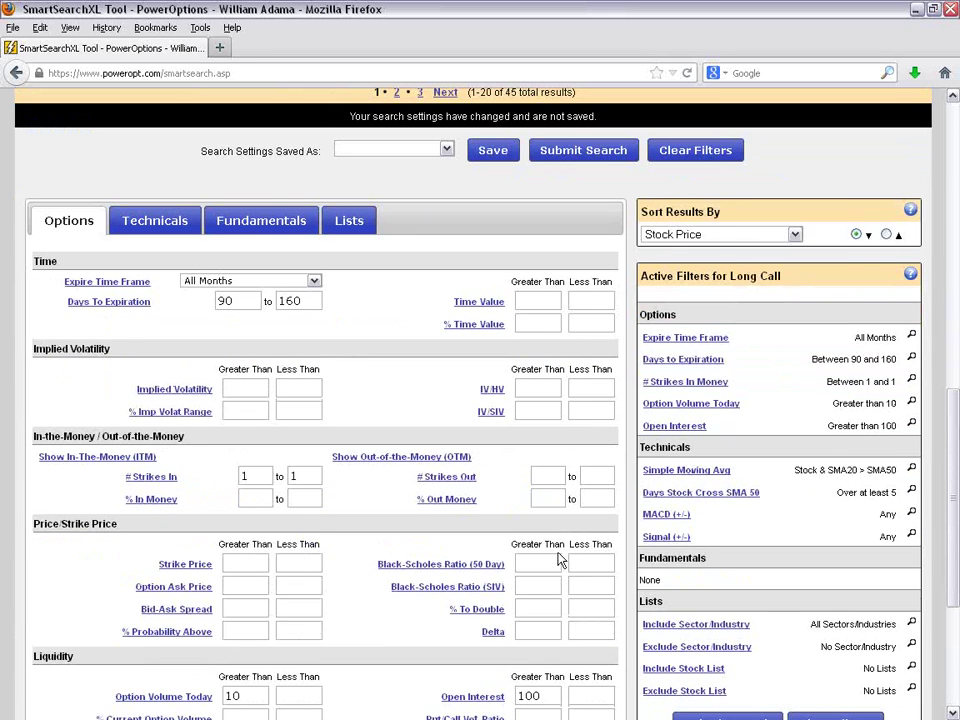
{"action": "left_click", "coordinate": [258, 226]}
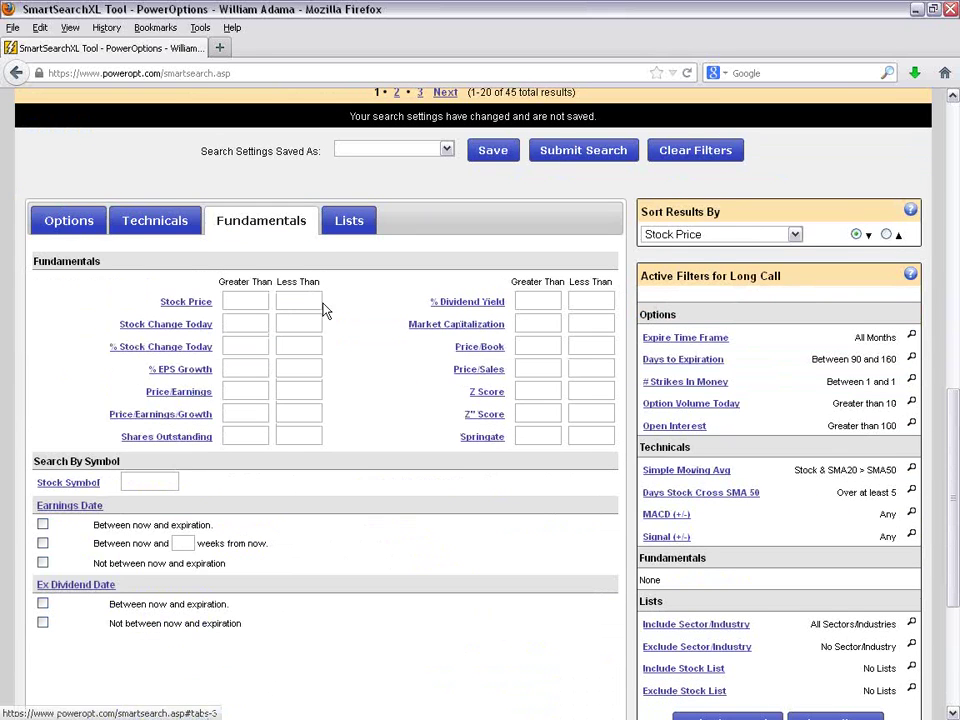
{"action": "left_click", "coordinate": [165, 226]}
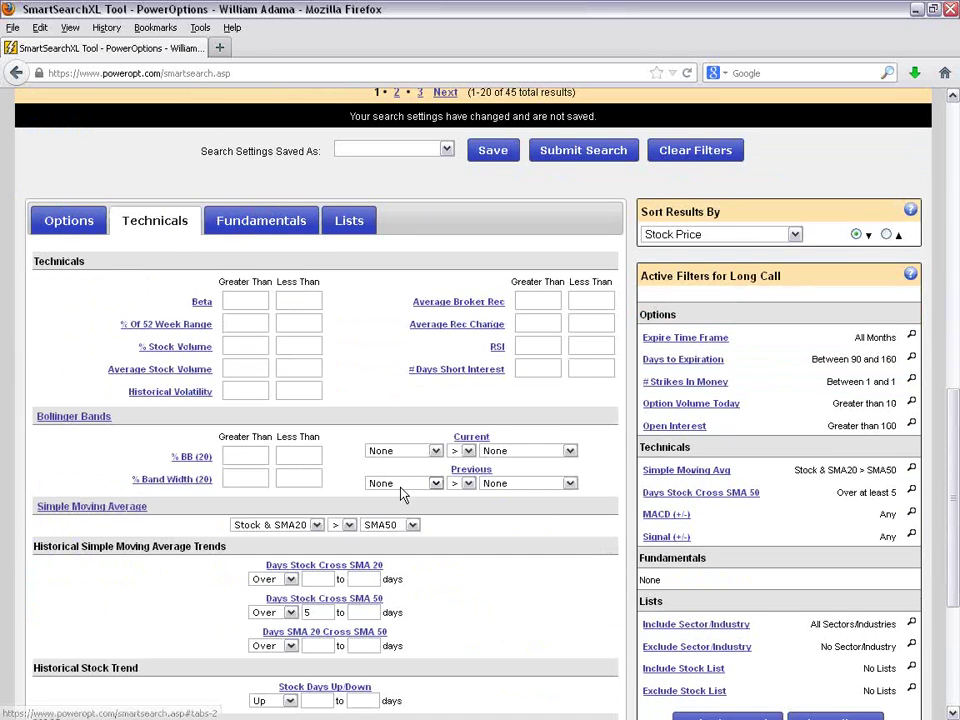
Step: Clear the minimum number of days from the Days Stock Cross SMA 50 filter
{"action": "scroll", "coordinate": [400, 494], "scroll_direction": "down", "scroll_amount": 1}
{"action": "scroll", "coordinate": [400, 494], "scroll_direction": "down", "scroll_amount": 1}
{"action": "mouse_move", "coordinate": [318, 390]}
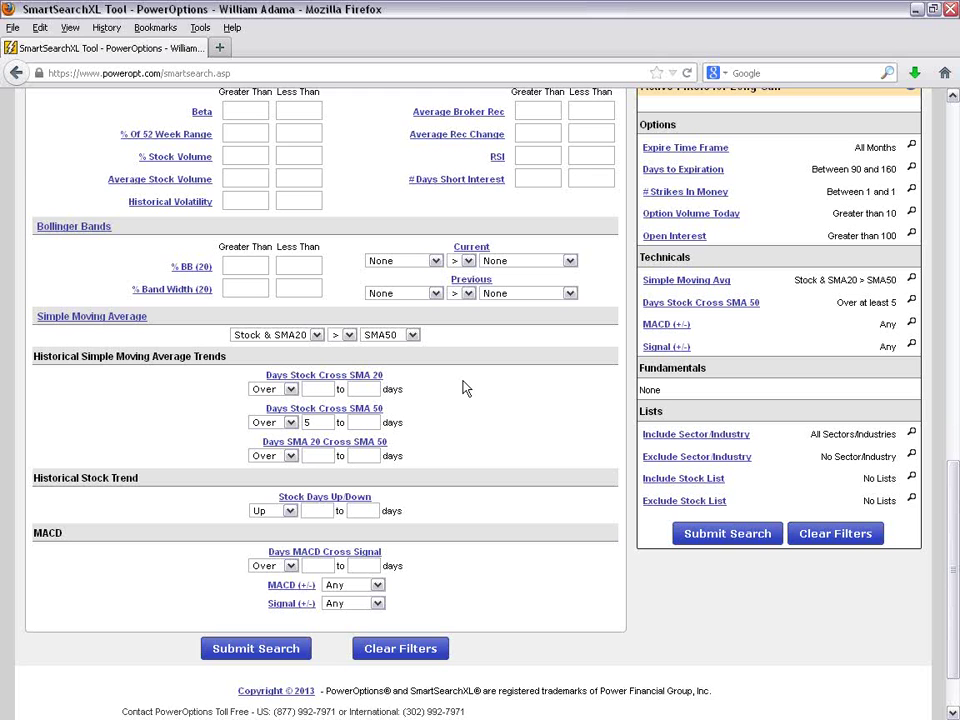
{"action": "scroll", "coordinate": [463, 470], "scroll_direction": "down", "scroll_amount": 1}
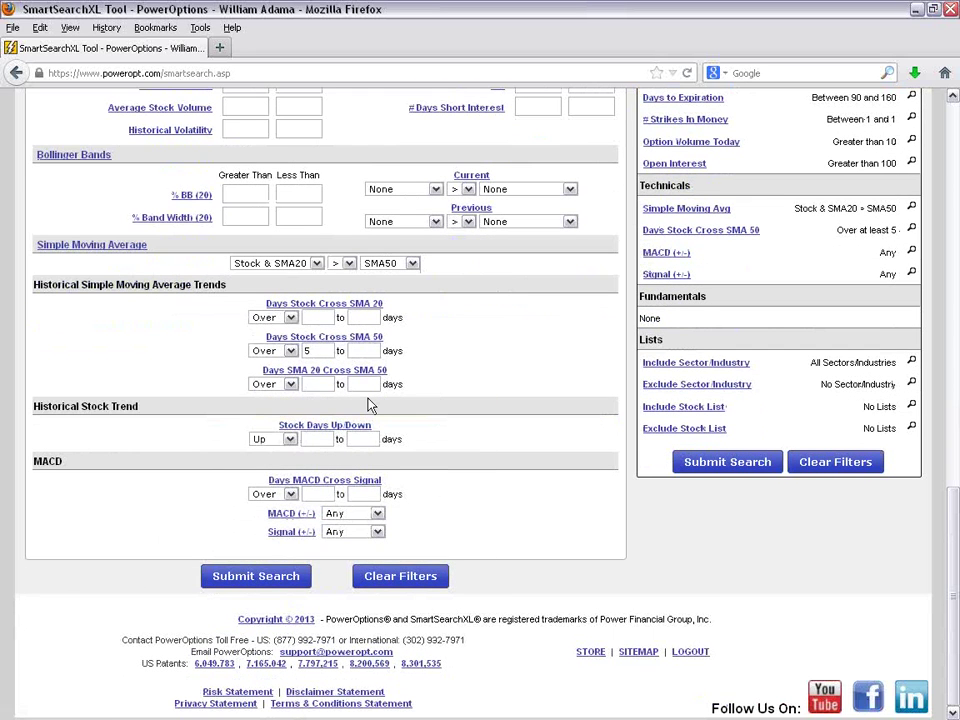
{"action": "key", "text": "BackSpace"}
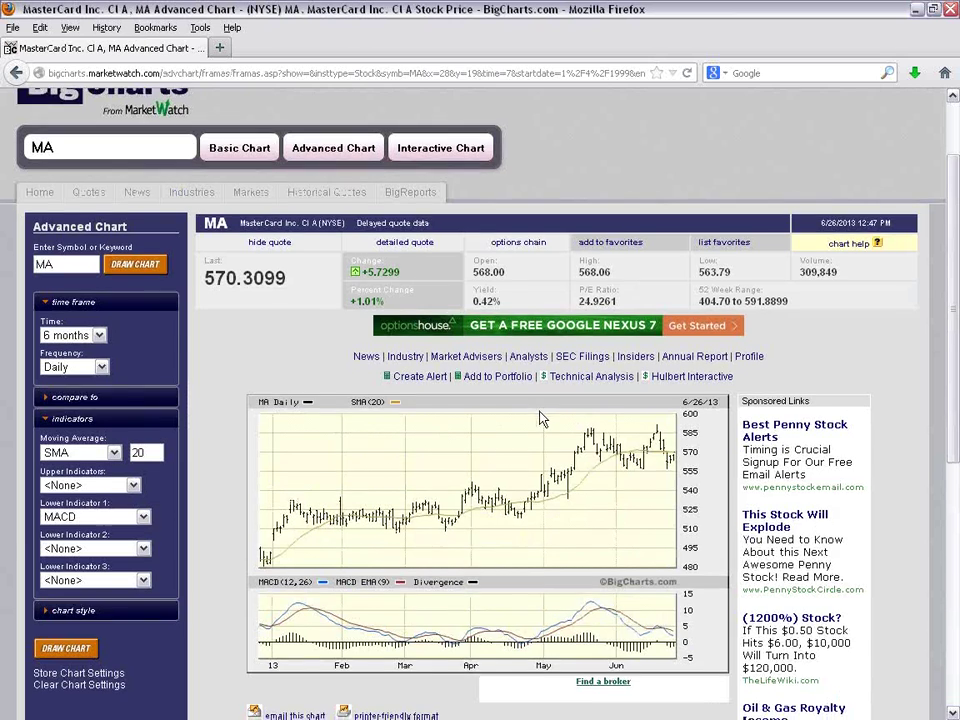
Step: Return to the MasterCard chart, set its time frame to 3 months, and redraw it
{"action": "scroll", "coordinate": [120, 163], "scroll_direction": "down", "scroll_amount": 5}
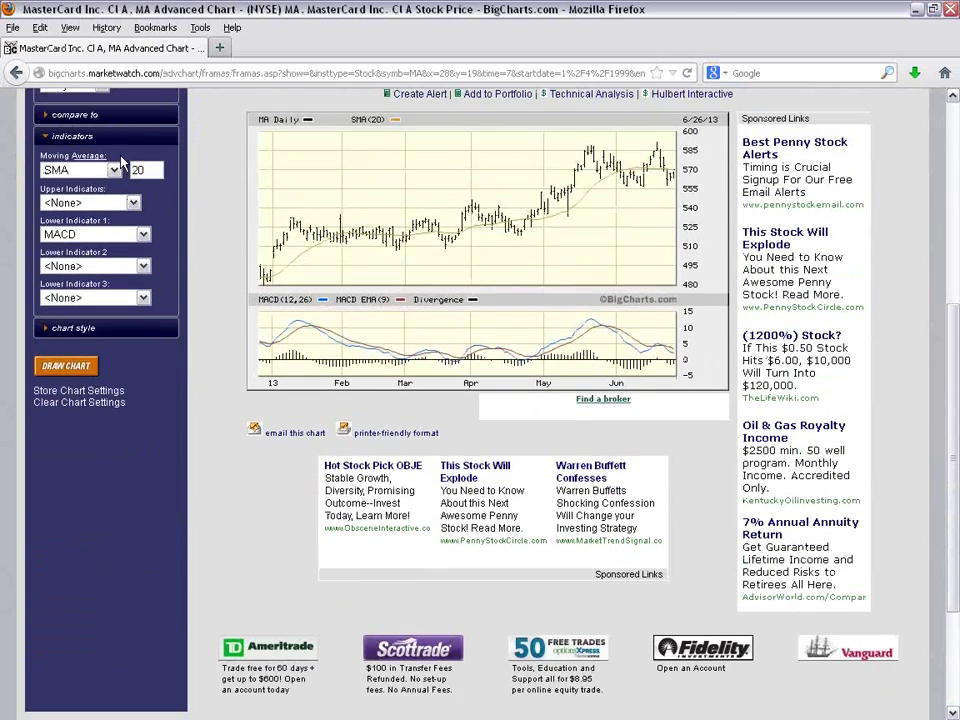
{"action": "scroll", "coordinate": [110, 185], "scroll_direction": "up", "scroll_amount": 2}
{"action": "left_click", "coordinate": [99, 147]}
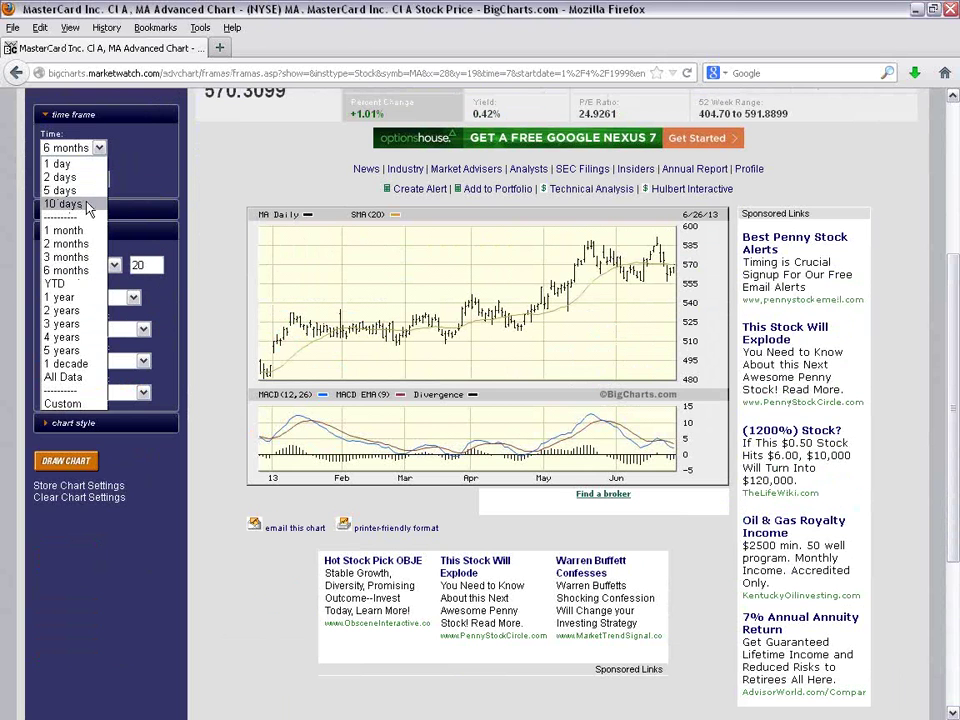
{"action": "left_click", "coordinate": [65, 257]}
{"action": "left_click", "coordinate": [66, 460]}
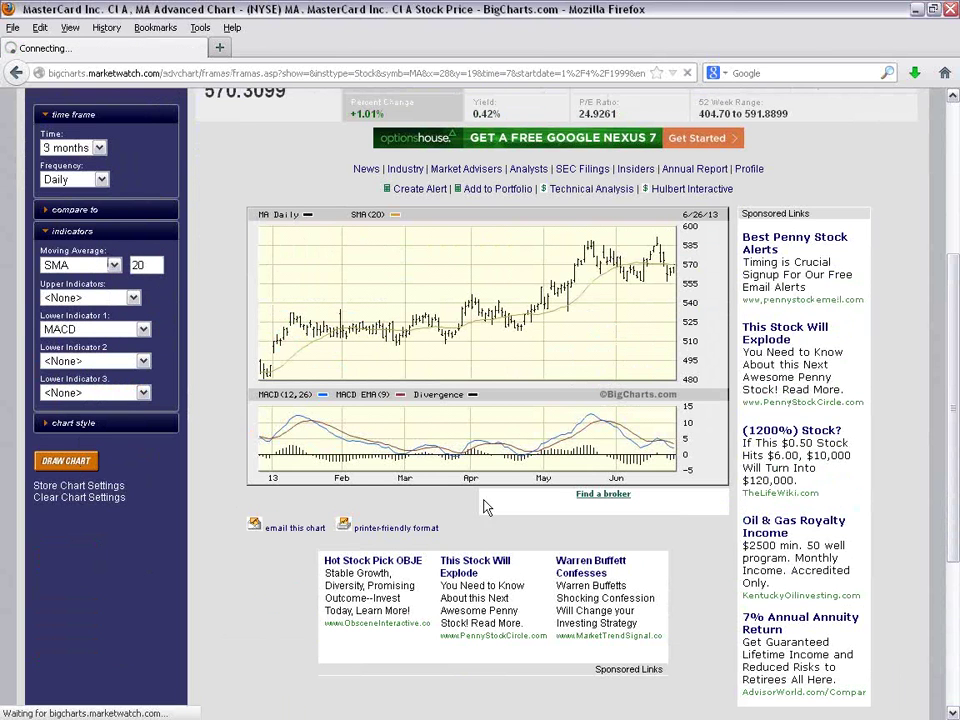
{"action": "scroll", "coordinate": [515, 478], "scroll_direction": "down", "scroll_amount": 3}
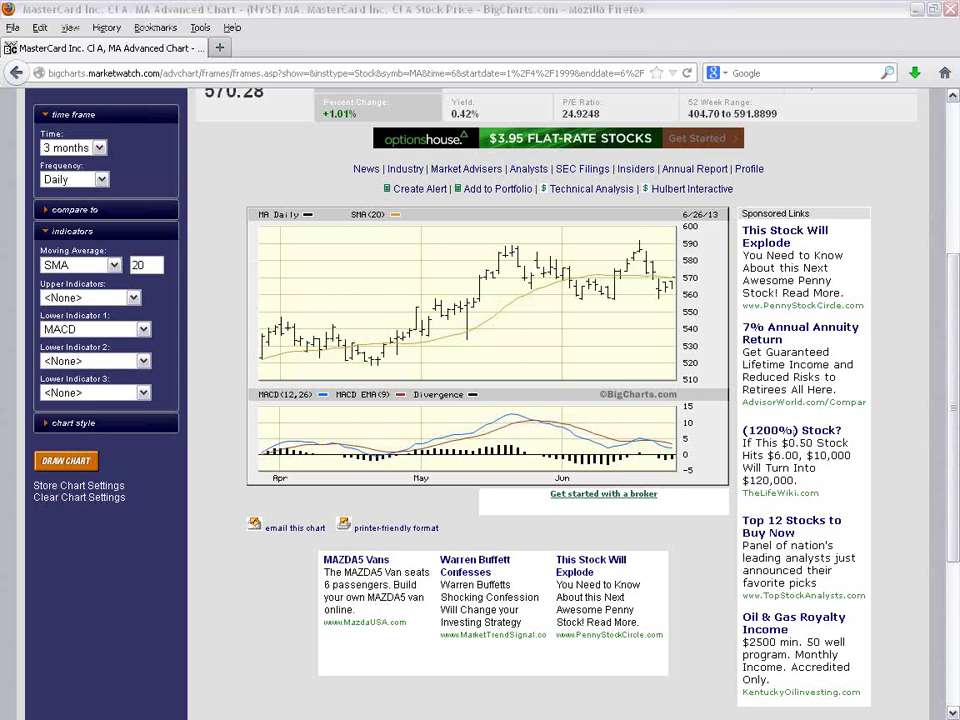
Step: Mark the late-April and late-May MACD crossovers and the price moves following them on the MasterCard chart, and clear the markings
{"action": "mouse_move", "coordinate": [544, 408]}
{"action": "left_mouse_down"}
{"action": "mouse_move", "coordinate": [534, 428]}
{"action": "mouse_move", "coordinate": [548, 410]}
{"action": "left_mouse_up"}
{"action": "left_click", "coordinate": [589, 435]}
{"action": "mouse_move", "coordinate": [541, 406]}
{"action": "left_mouse_down"}
{"action": "mouse_move", "coordinate": [542, 262]}
{"action": "mouse_move", "coordinate": [620, 304]}
{"action": "left_mouse_up"}
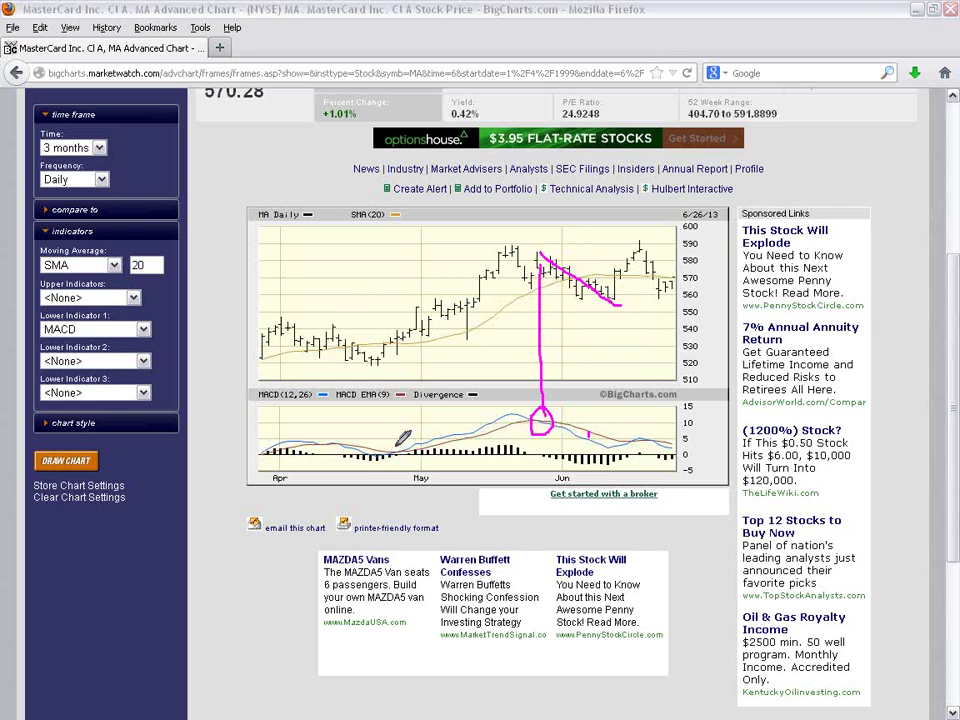
{"action": "left_click_drag", "start_coordinate": [400, 441], "coordinate": [397, 342]}
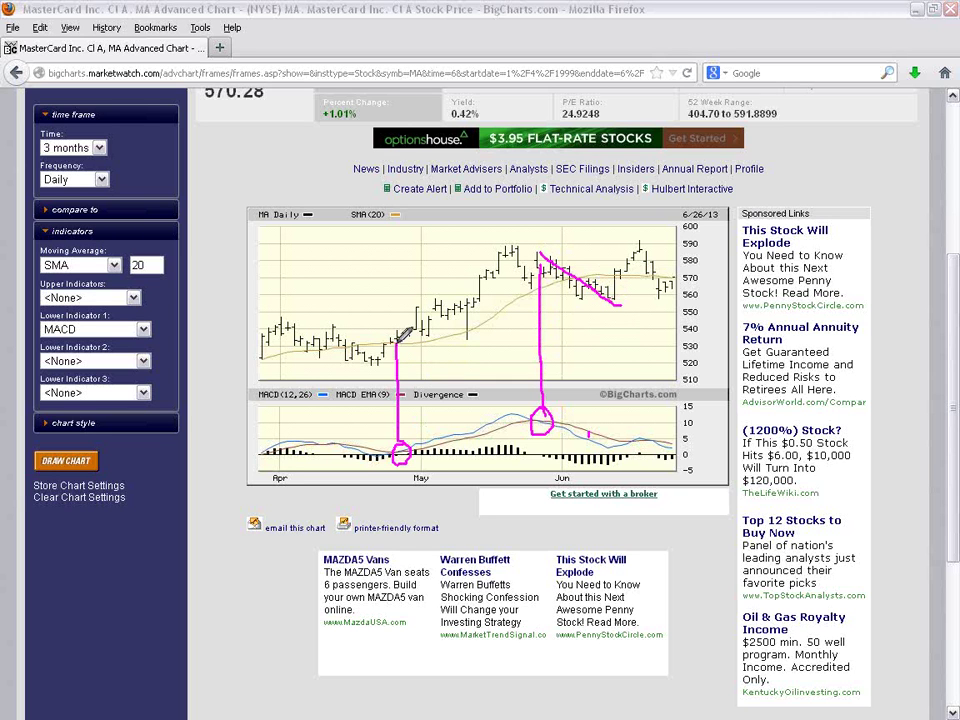
{"action": "left_click", "coordinate": [376, 365]}
{"action": "left_click_drag", "start_coordinate": [379, 364], "coordinate": [455, 294]}
{"action": "key", "text": "Escape"}
Step: Switch to the Long Call search, limit Days MACD Cross Signal to Over with a maximum of 2 days, and submit the search
{"action": "key", "text": "alt+Tab"}
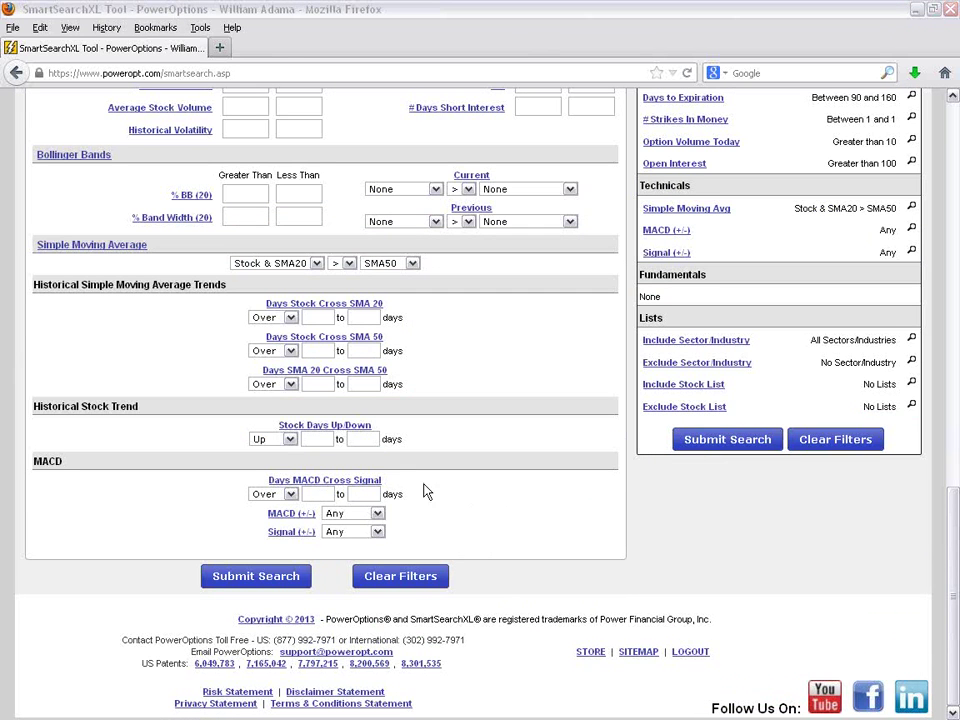
{"action": "left_click", "coordinate": [291, 494]}
{"action": "left_click", "coordinate": [355, 494]}
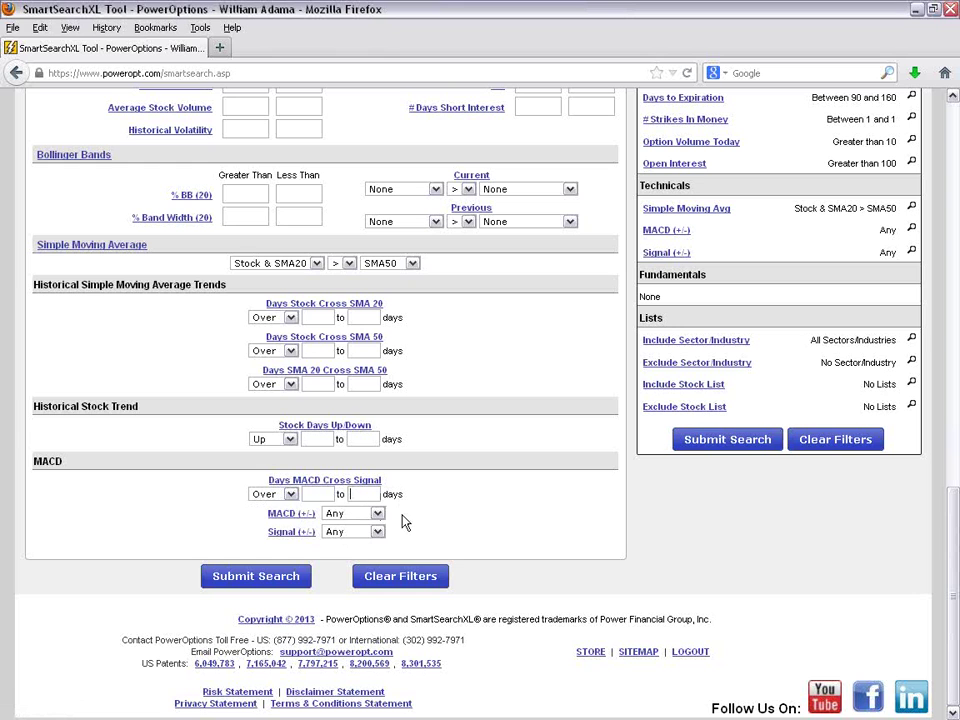
{"action": "type", "text": "3"}
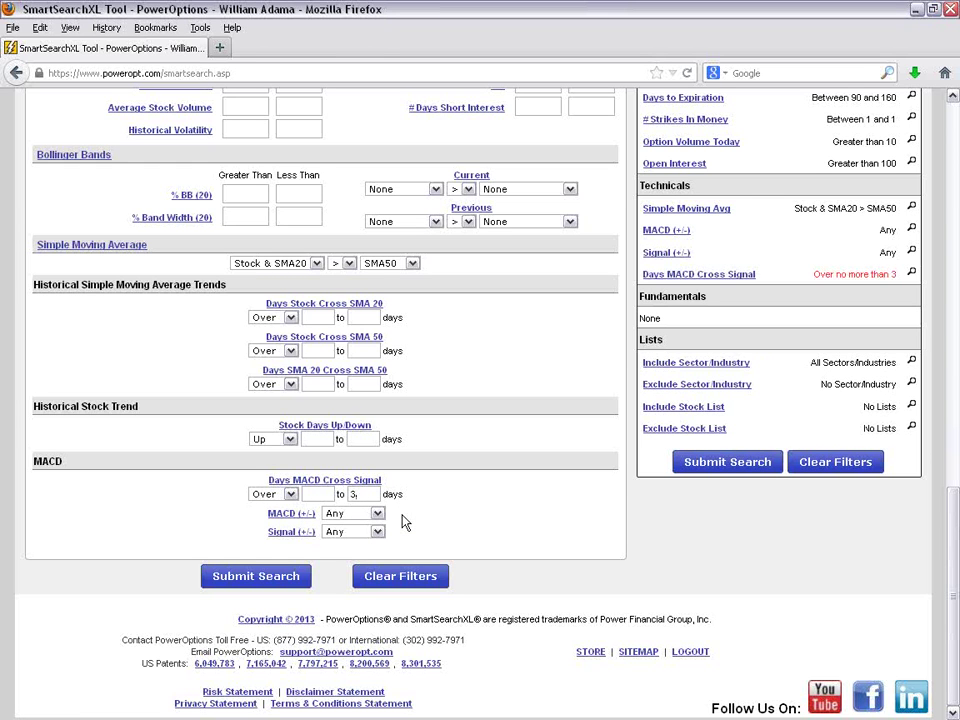
{"action": "key", "text": "BackSpace"}
{"action": "type", "text": "2"}
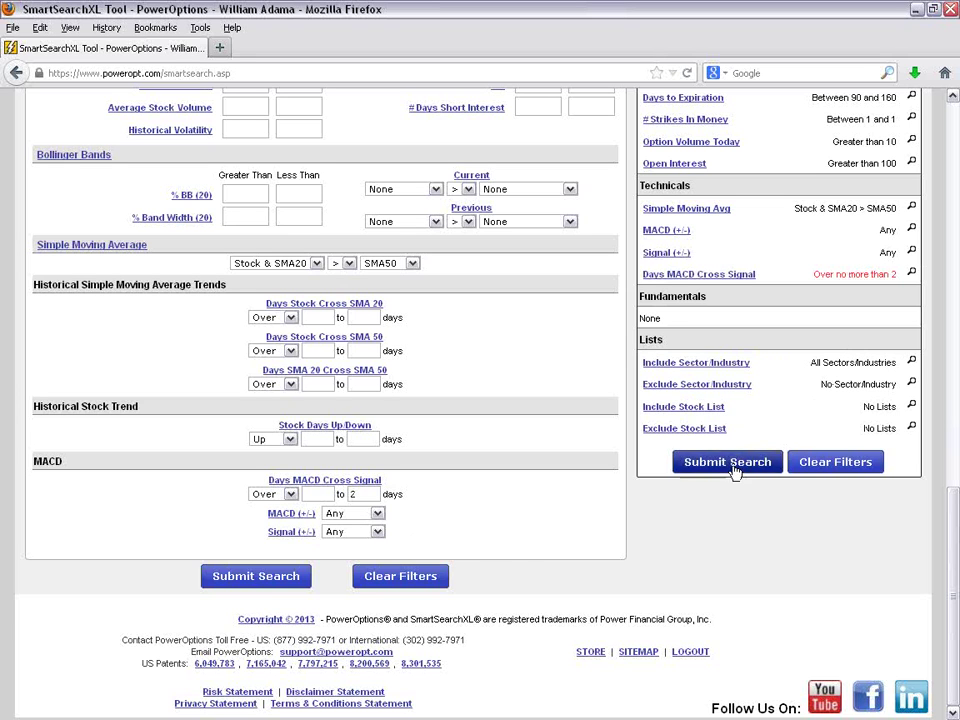
{"action": "left_click", "coordinate": [276, 578]}
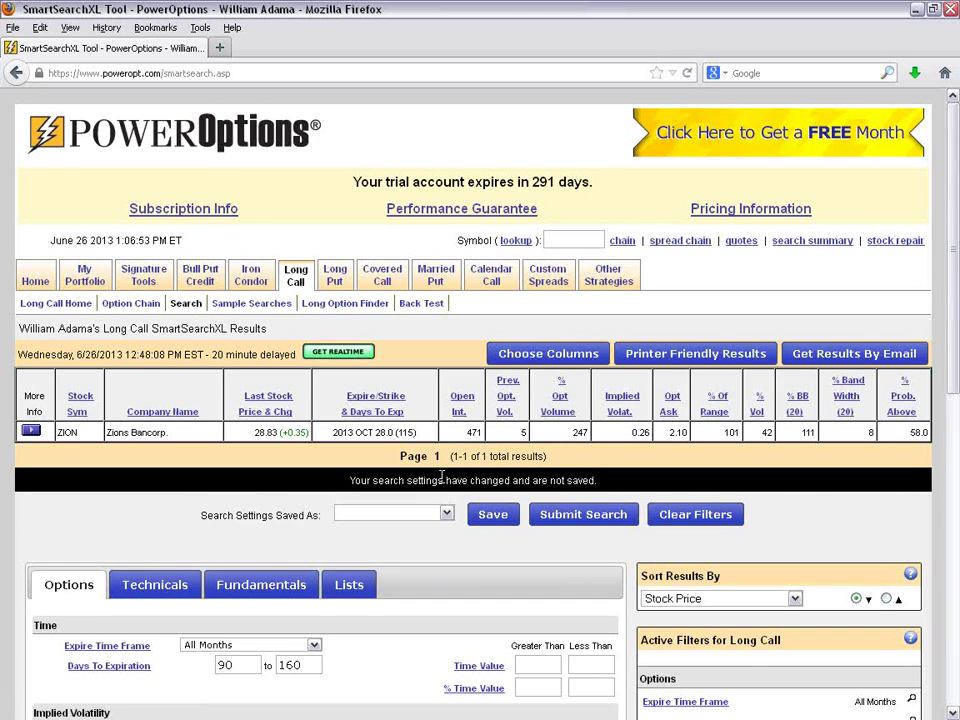
Step: Open the Big Charts chart for Zions Bancorp from the long call results and maximize its window
{"action": "scroll", "coordinate": [443, 476], "scroll_direction": "down", "scroll_amount": 2}
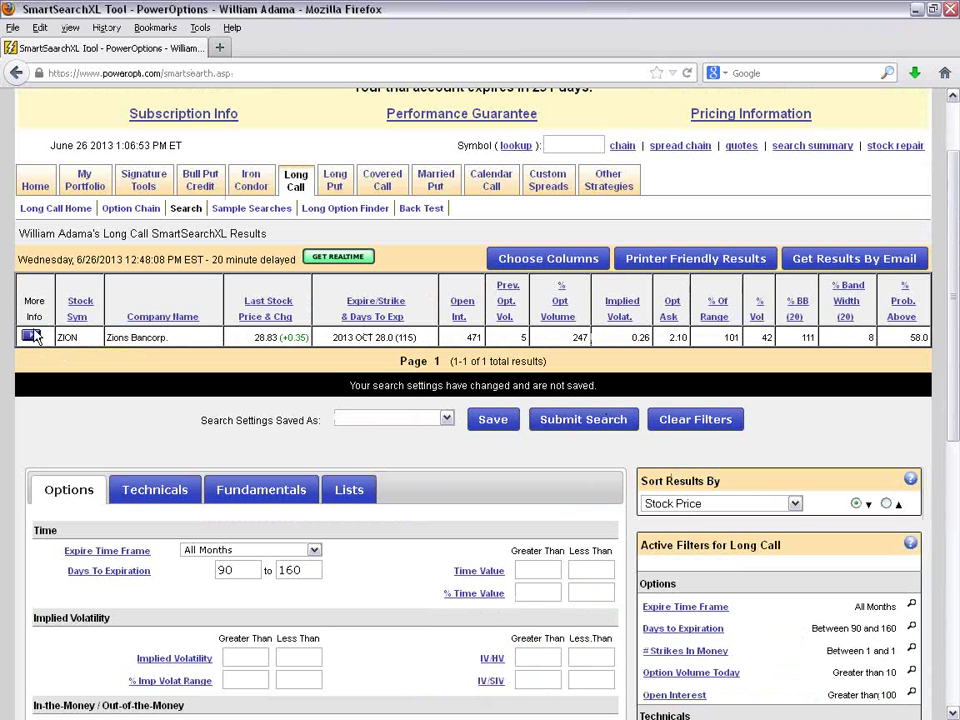
{"action": "left_click", "coordinate": [31, 337]}
{"action": "mouse_move", "coordinate": [60, 396]}
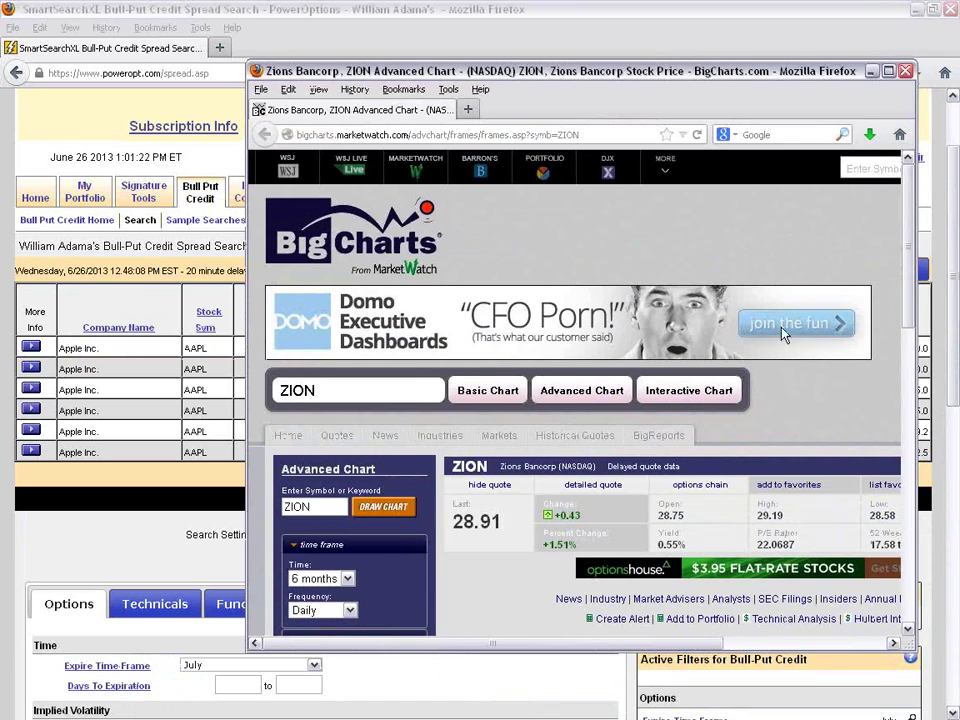
{"action": "left_click", "coordinate": [888, 71]}
{"action": "scroll", "coordinate": [705, 398], "scroll_direction": "down", "scroll_amount": 5}
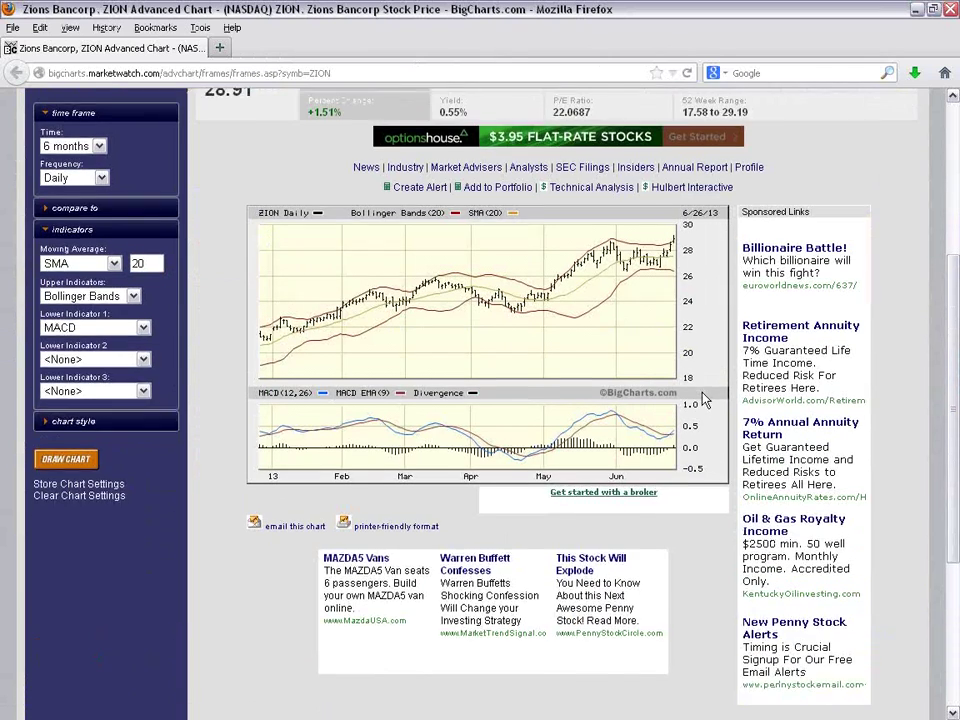
Step: Outline the June price range and the latest MACD crossover on the Zions Bancorp chart, and clear the markings
{"action": "scroll", "coordinate": [562, 203], "scroll_direction": "down", "scroll_amount": 2}
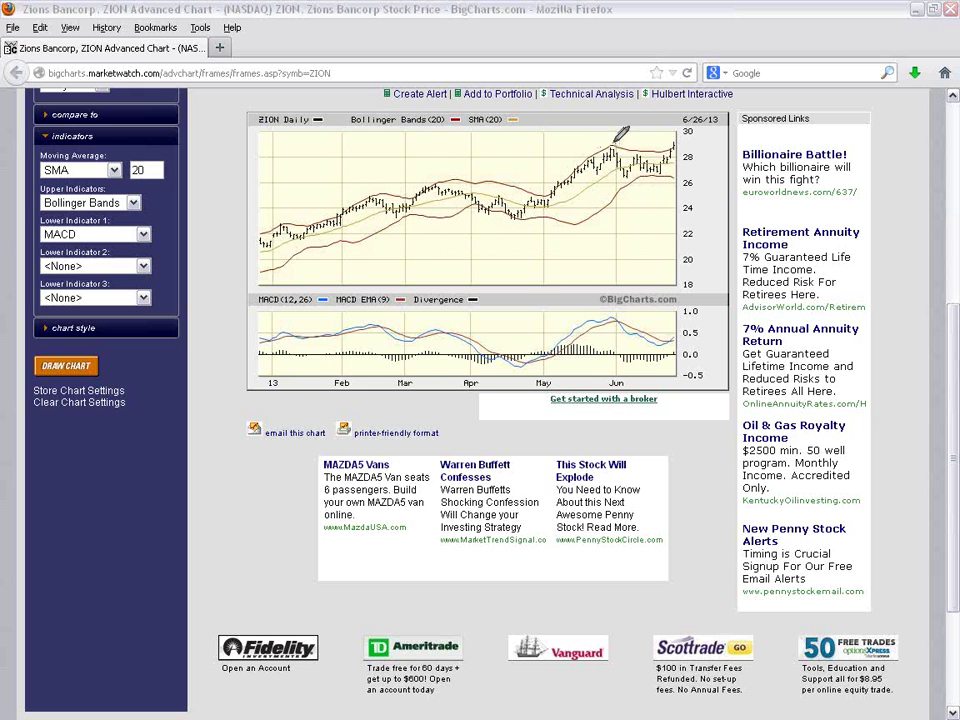
{"action": "mouse_move", "coordinate": [627, 145]}
{"action": "left_mouse_down"}
{"action": "mouse_move", "coordinate": [598, 165]}
{"action": "mouse_move", "coordinate": [643, 191]}
{"action": "left_mouse_up"}
{"action": "left_click_drag", "start_coordinate": [618, 147], "coordinate": [663, 148]}
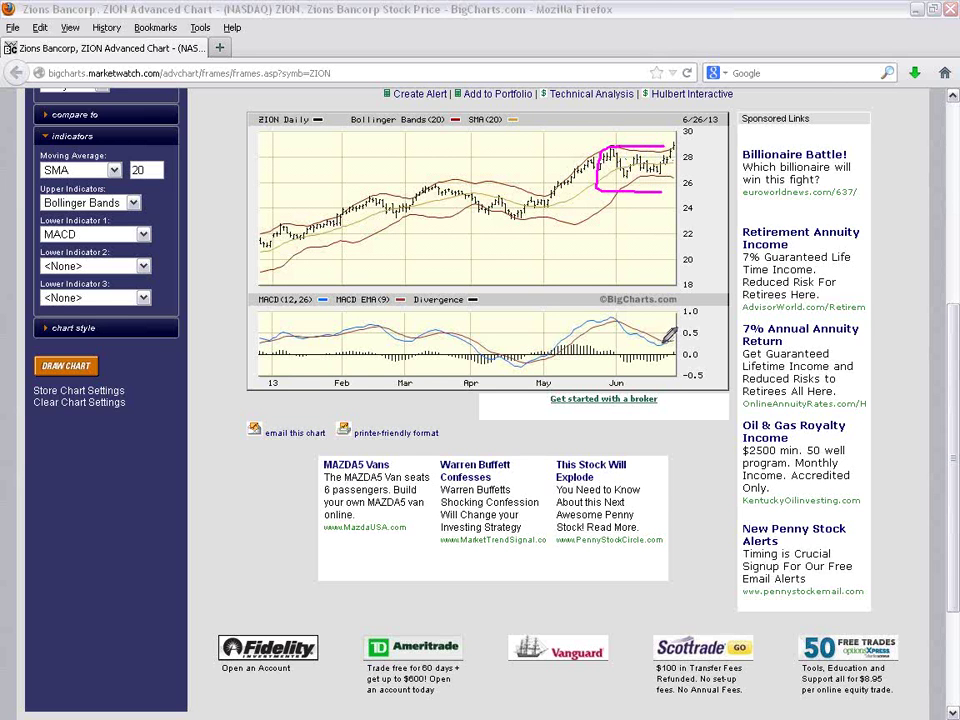
{"action": "mouse_move", "coordinate": [674, 331]}
{"action": "left_mouse_down"}
{"action": "mouse_move", "coordinate": [664, 346]}
{"action": "mouse_move", "coordinate": [672, 358]}
{"action": "left_mouse_up"}
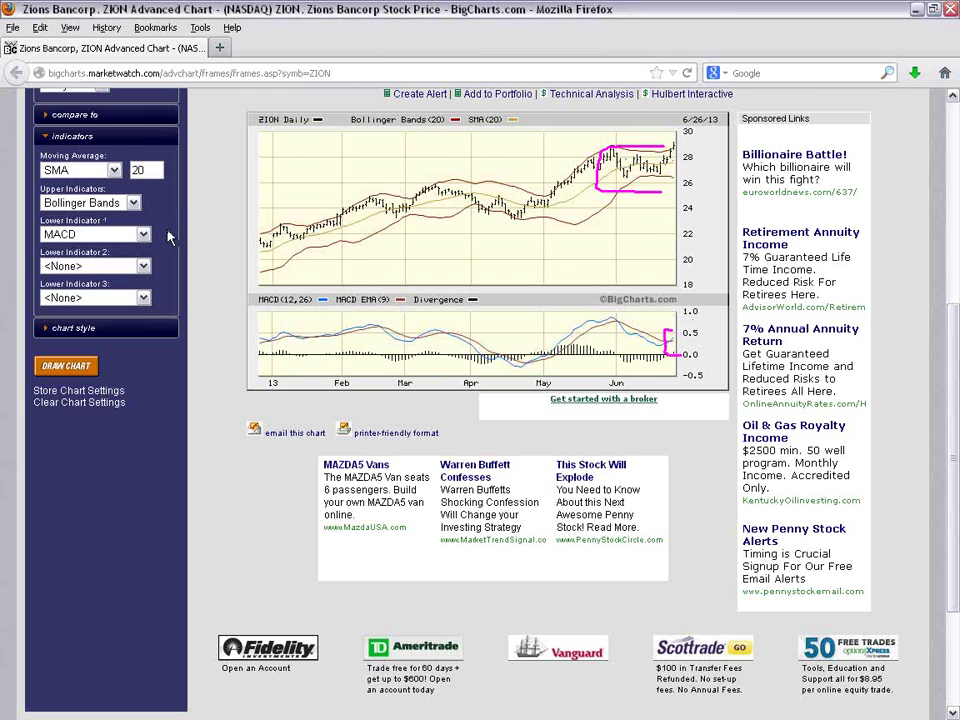
{"action": "key", "text": "Escape"}
Step: Set the Zions Bancorp chart's time frame to 2 months and redraw the chart
{"action": "scroll", "coordinate": [167, 236], "scroll_direction": "up", "scroll_amount": 2}
{"action": "left_click", "coordinate": [88, 150]}
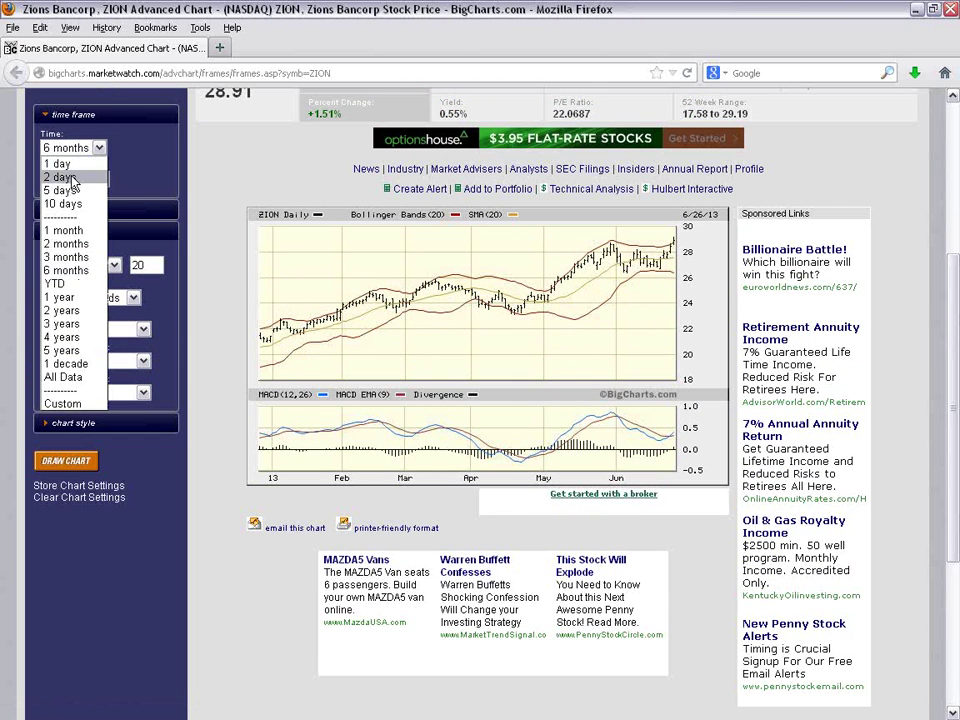
{"action": "left_click", "coordinate": [68, 244]}
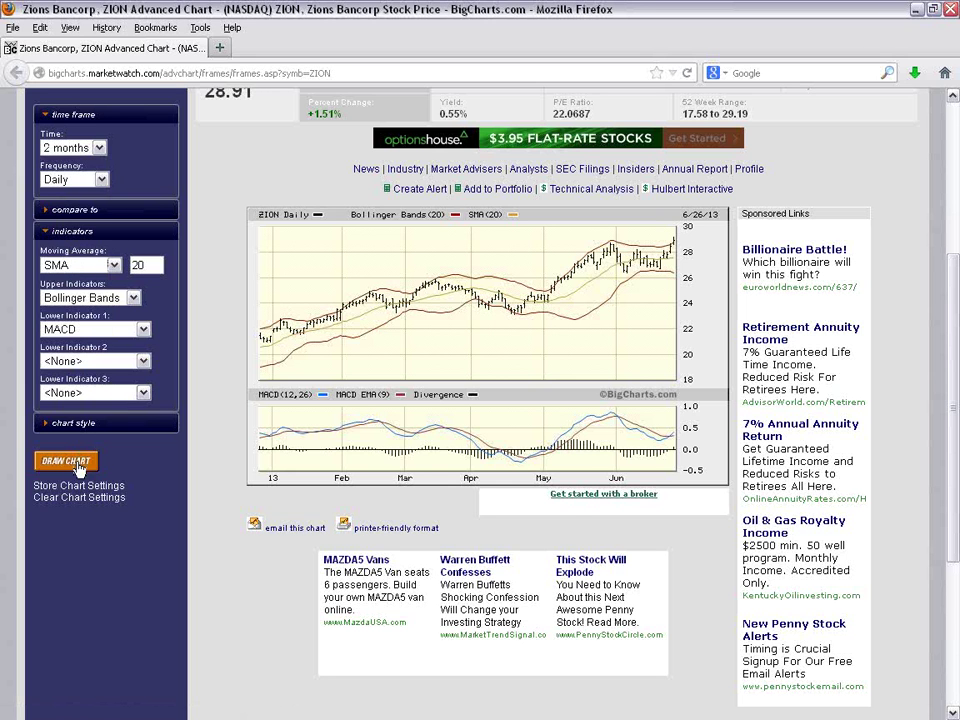
{"action": "left_click", "coordinate": [65, 461]}
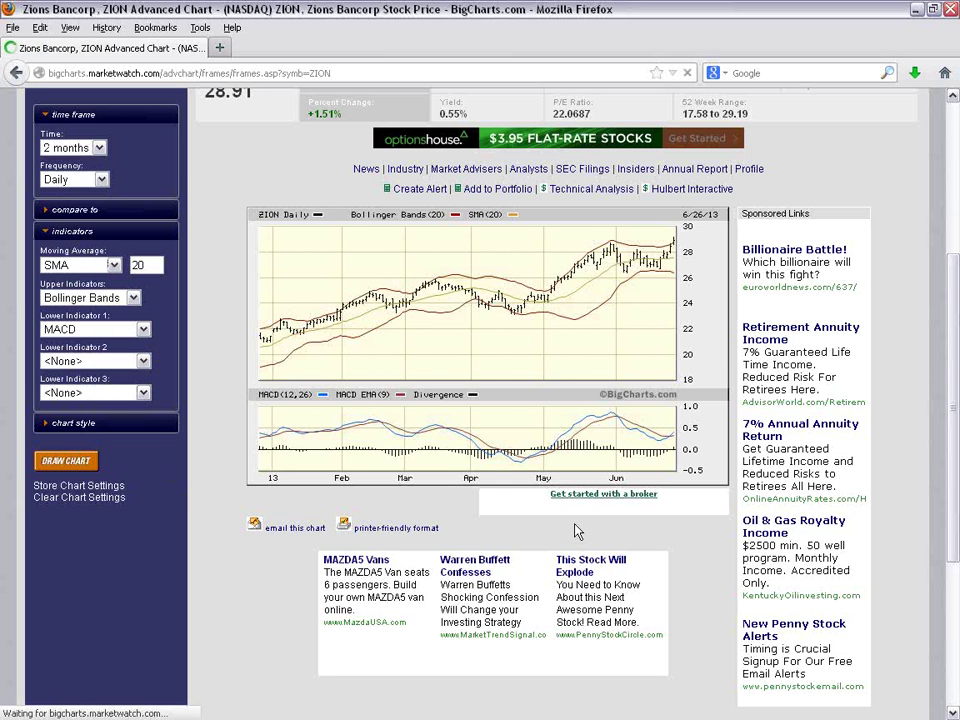
{"action": "scroll", "coordinate": [575, 526], "scroll_direction": "down", "scroll_amount": 2}
{"action": "scroll", "coordinate": [575, 526], "scroll_direction": "down", "scroll_amount": 3}
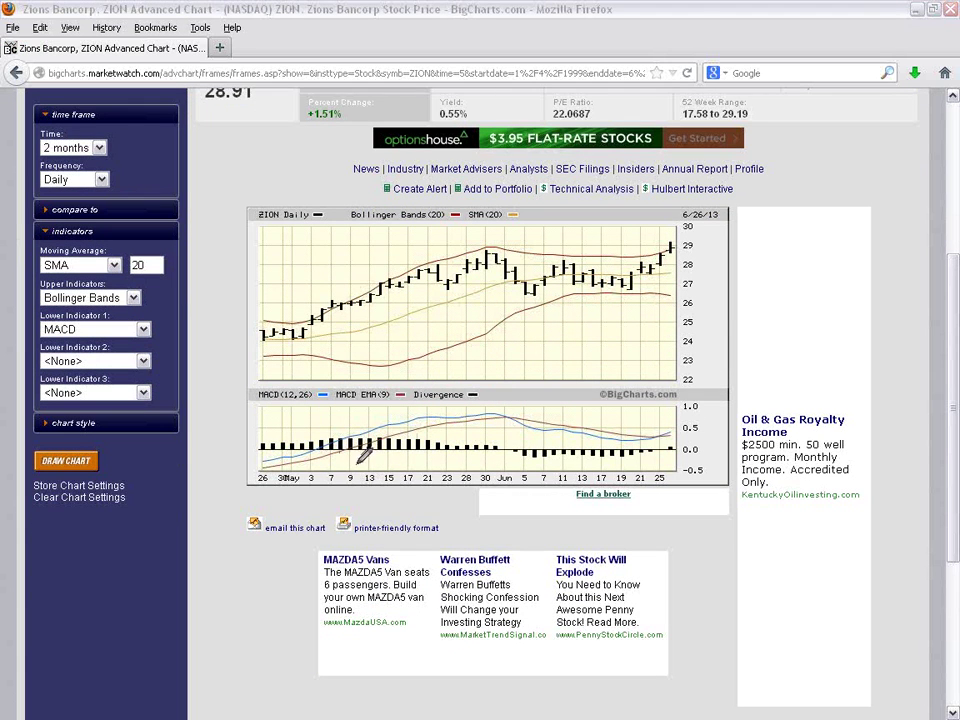
Step: Mark the May MACD trend, both June crossovers, and the price moves following them on the two-month Zions Bancorp chart
{"action": "mouse_move", "coordinate": [310, 465]}
{"action": "left_mouse_down"}
{"action": "mouse_move", "coordinate": [354, 446]}
{"action": "mouse_move", "coordinate": [449, 437]}
{"action": "left_mouse_up"}
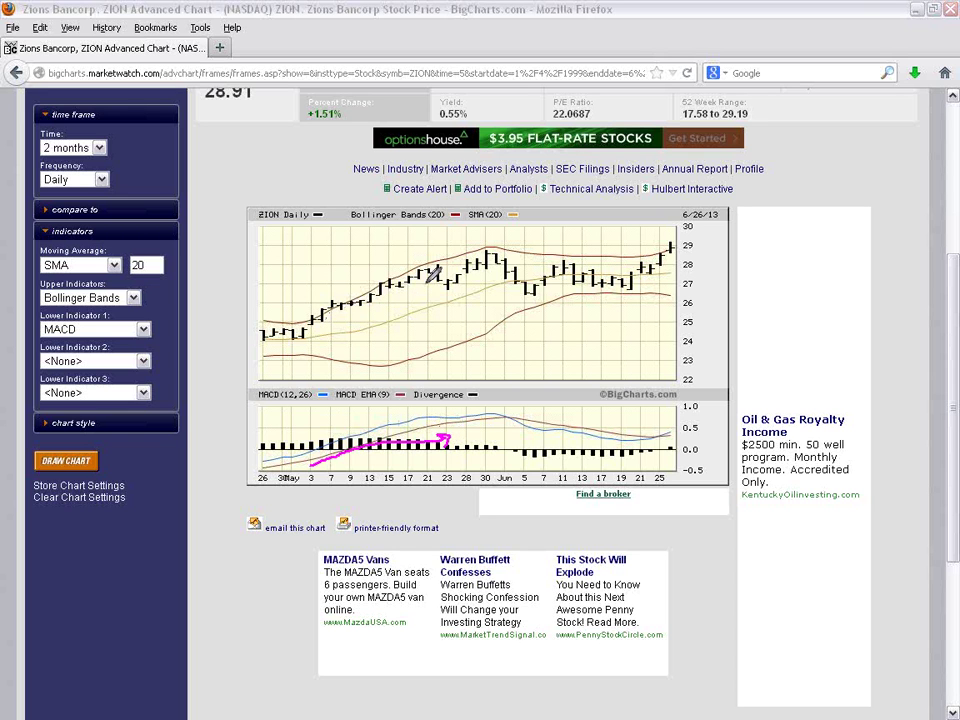
{"action": "mouse_move", "coordinate": [511, 409]}
{"action": "left_mouse_down"}
{"action": "mouse_move", "coordinate": [490, 418]}
{"action": "mouse_move", "coordinate": [515, 428]}
{"action": "mouse_move", "coordinate": [514, 409]}
{"action": "left_mouse_up"}
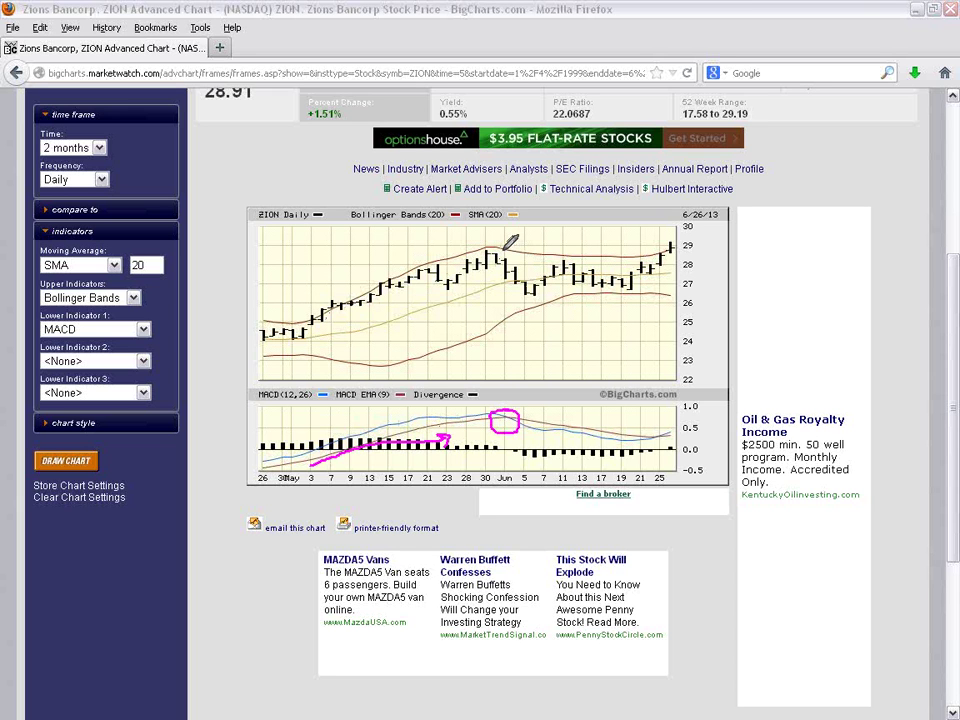
{"action": "mouse_move", "coordinate": [502, 249]}
{"action": "left_mouse_down"}
{"action": "mouse_move", "coordinate": [530, 278]}
{"action": "mouse_move", "coordinate": [628, 275]}
{"action": "left_mouse_up"}
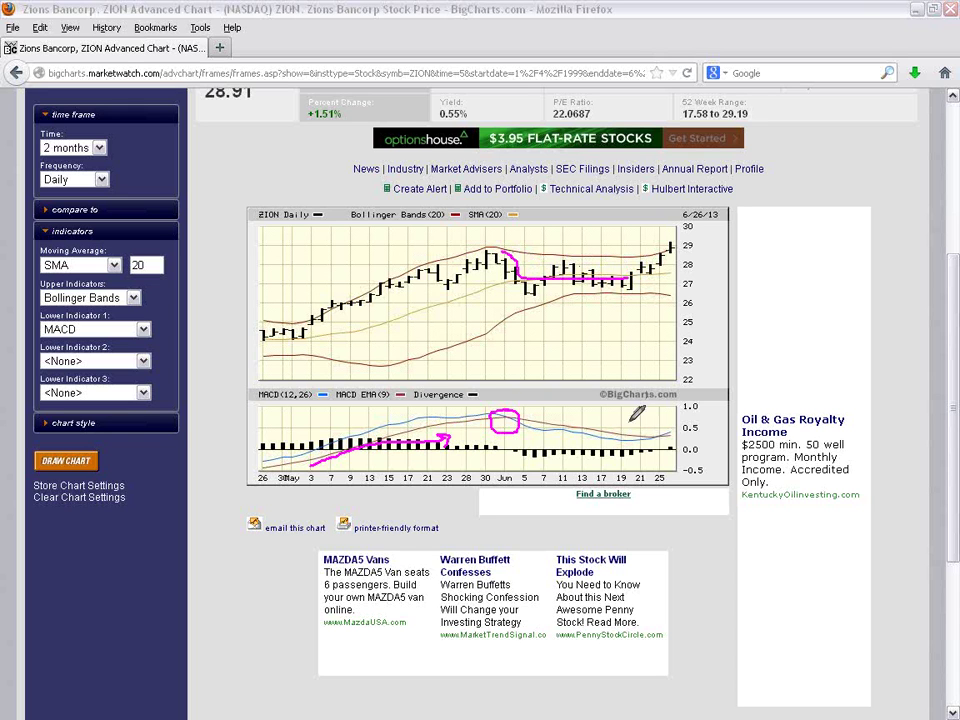
{"action": "left_click_drag", "start_coordinate": [688, 433], "coordinate": [684, 418]}
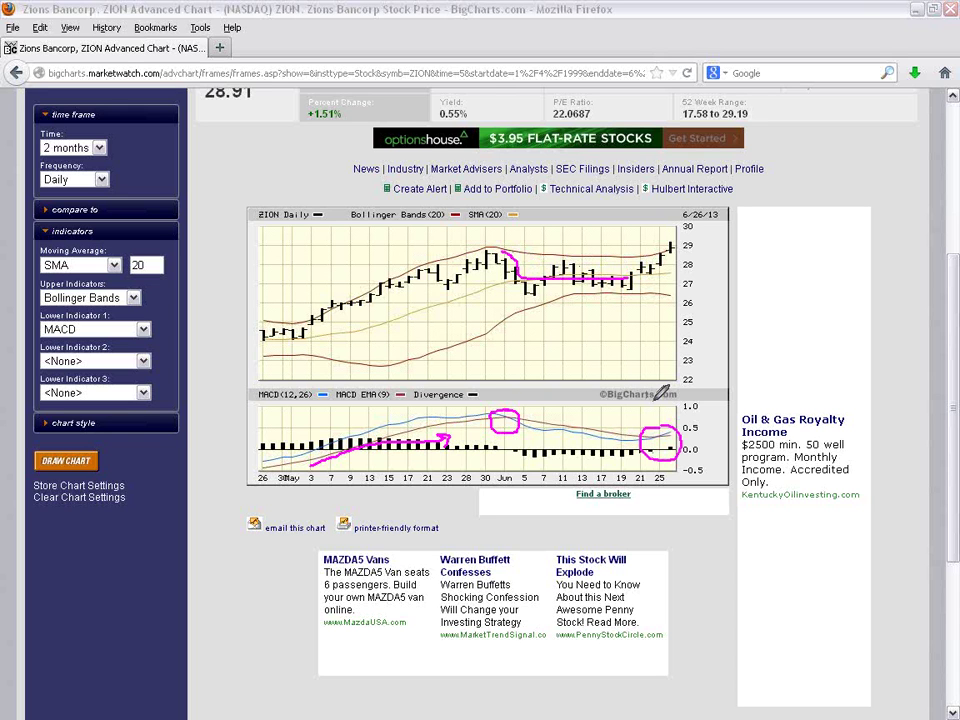
{"action": "left_click_drag", "start_coordinate": [632, 284], "coordinate": [686, 246]}
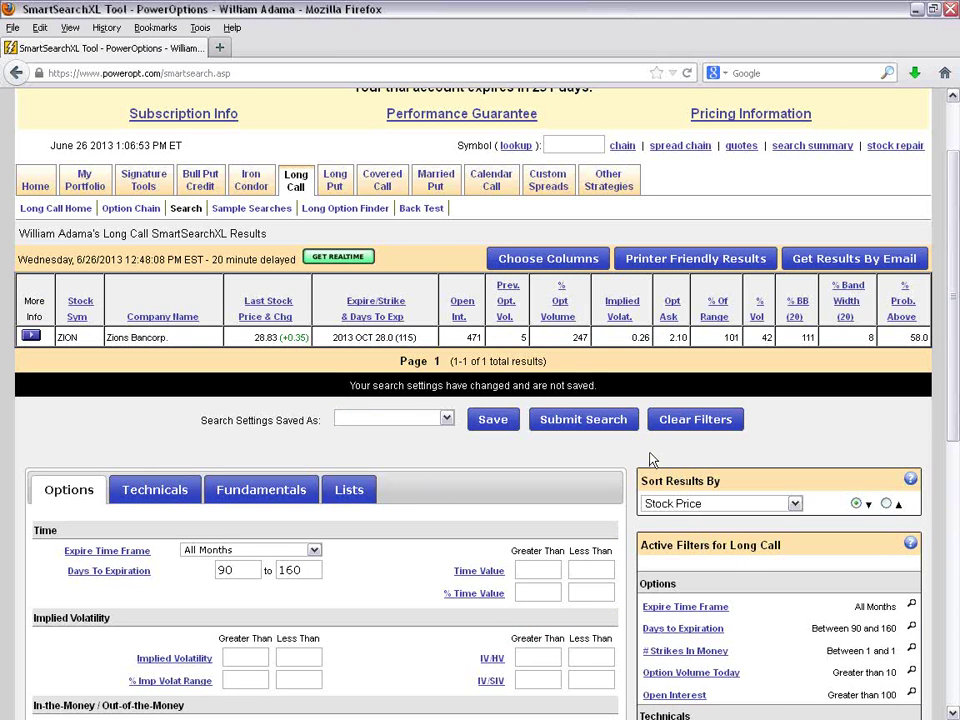
Step: Set the Days MACD Cross Signal filter to Over with a minimum of 10 days and run the long call search
{"action": "scroll", "coordinate": [574, 471], "scroll_direction": "down", "scroll_amount": 5}
{"action": "left_click", "coordinate": [280, 205]}
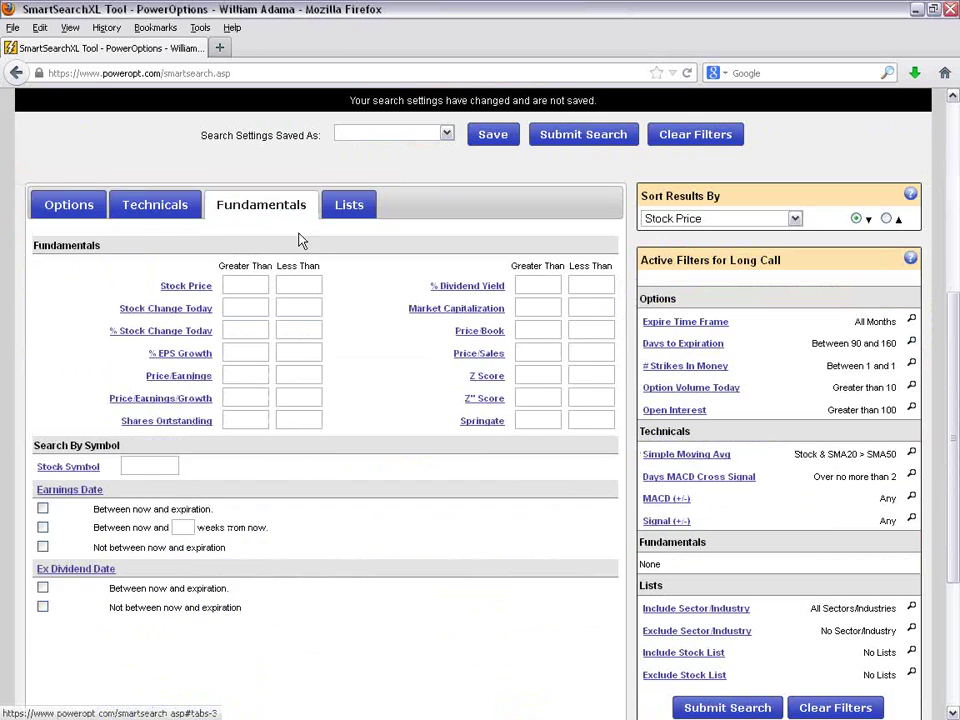
{"action": "scroll", "coordinate": [360, 390], "scroll_direction": "down", "scroll_amount": 3}
{"action": "scroll", "coordinate": [310, 352], "scroll_direction": "up", "scroll_amount": 3}
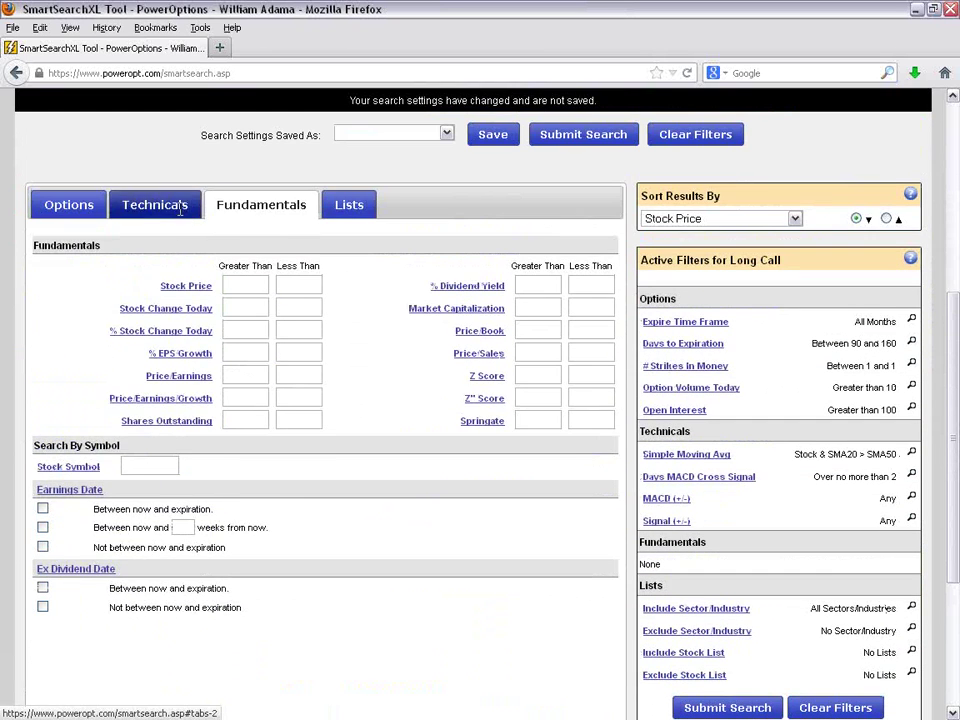
{"action": "left_click", "coordinate": [154, 204]}
{"action": "scroll", "coordinate": [330, 430], "scroll_direction": "down", "scroll_amount": 5}
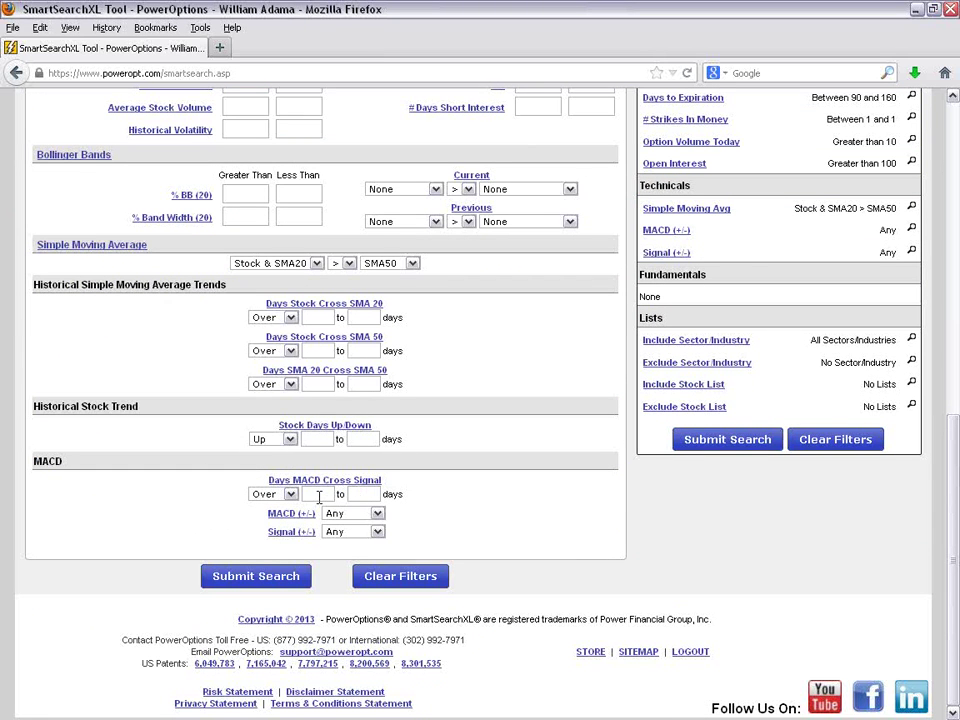
{"action": "type", "text": "10"}
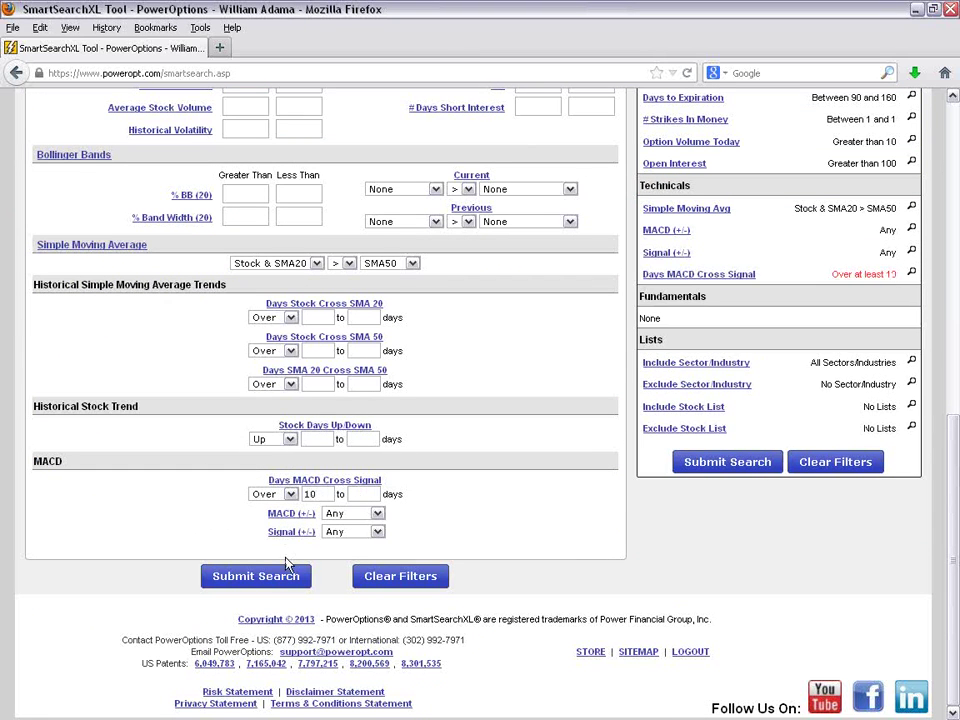
{"action": "left_click", "coordinate": [284, 578]}
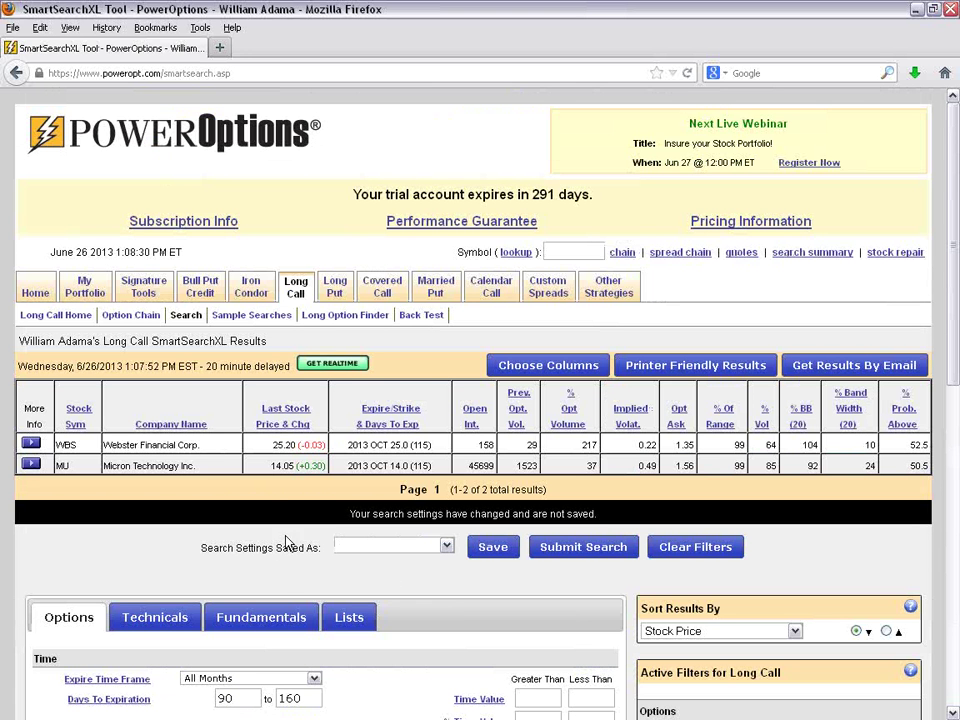
Step: Open the Big Charts chart for Webster Financial Corp. from the long call results and maximize its window
{"action": "scroll", "coordinate": [275, 473], "scroll_direction": "down", "scroll_amount": 2}
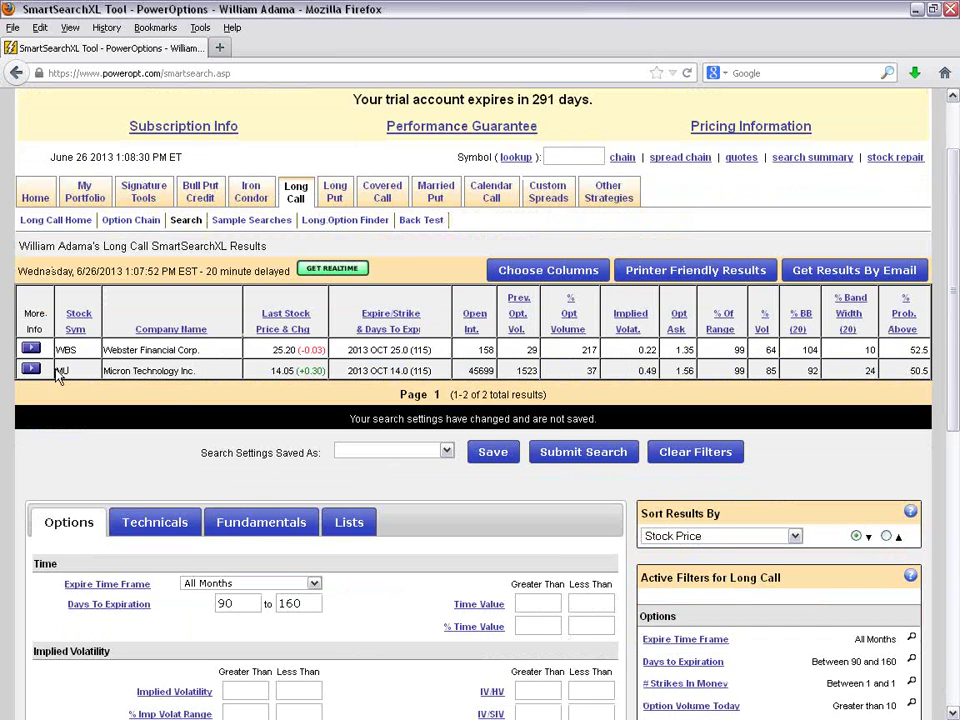
{"action": "left_click", "coordinate": [33, 350]}
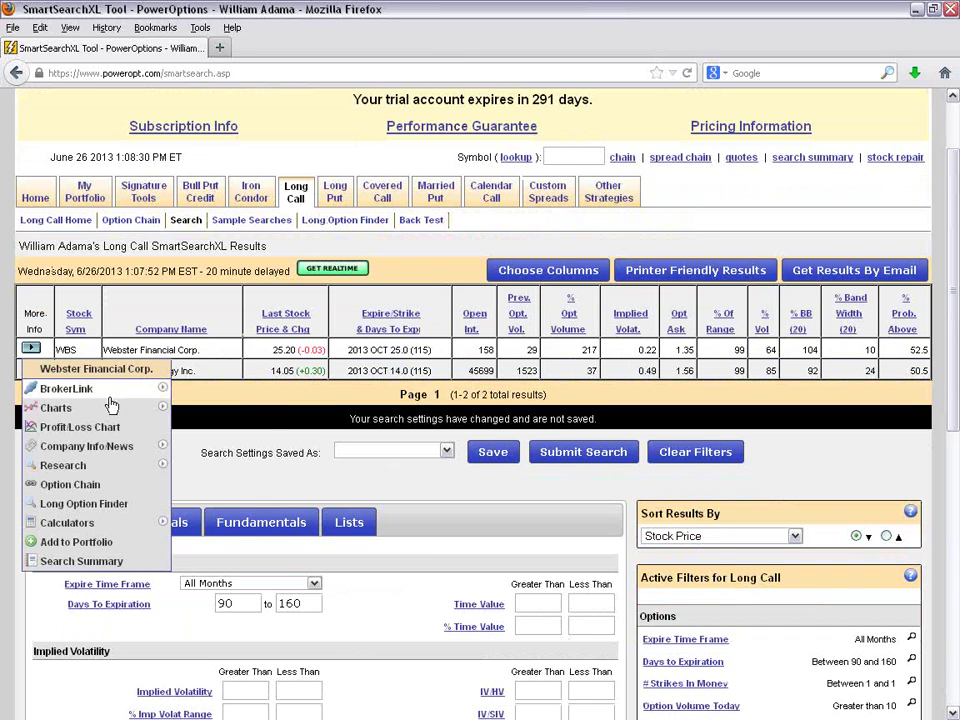
{"action": "mouse_move", "coordinate": [140, 408]}
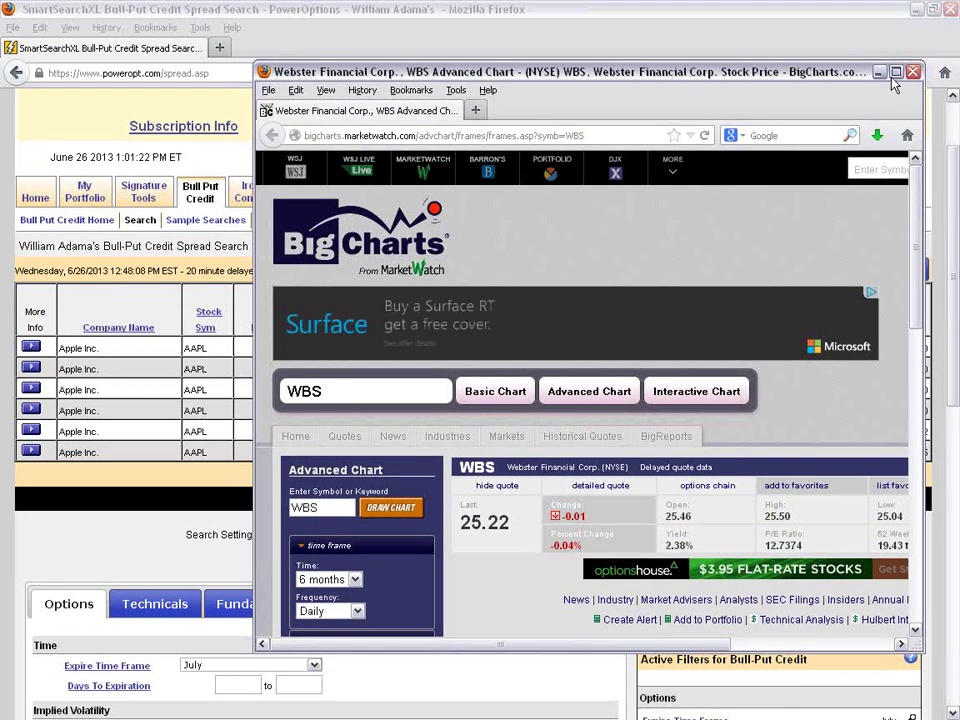
{"action": "left_click", "coordinate": [895, 73]}
Step: Redraw the Webster Financial chart with a 2-month time frame to review its MACD trend, and close the chart window
{"action": "scroll", "coordinate": [650, 321], "scroll_direction": "down", "scroll_amount": 5}
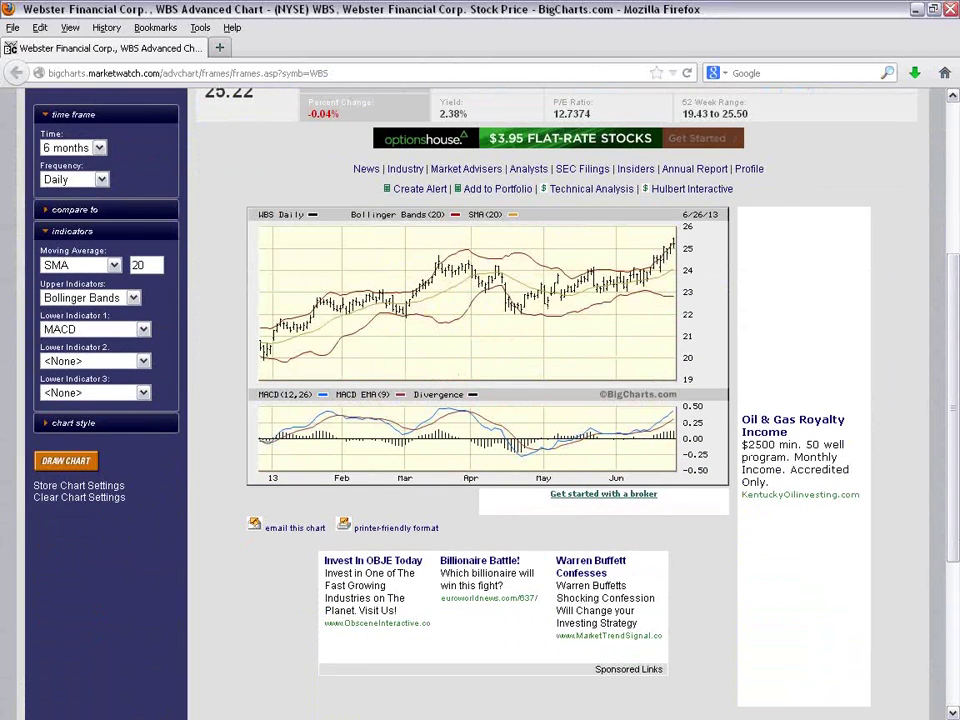
{"action": "left_click", "coordinate": [97, 147]}
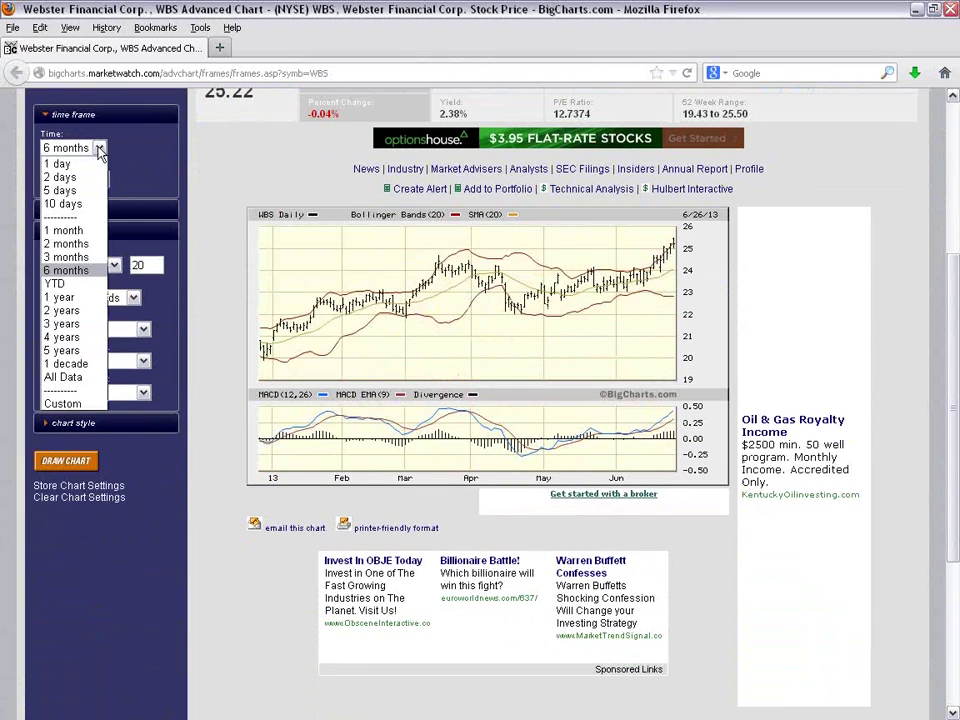
{"action": "left_click", "coordinate": [76, 245]}
{"action": "left_click", "coordinate": [72, 460]}
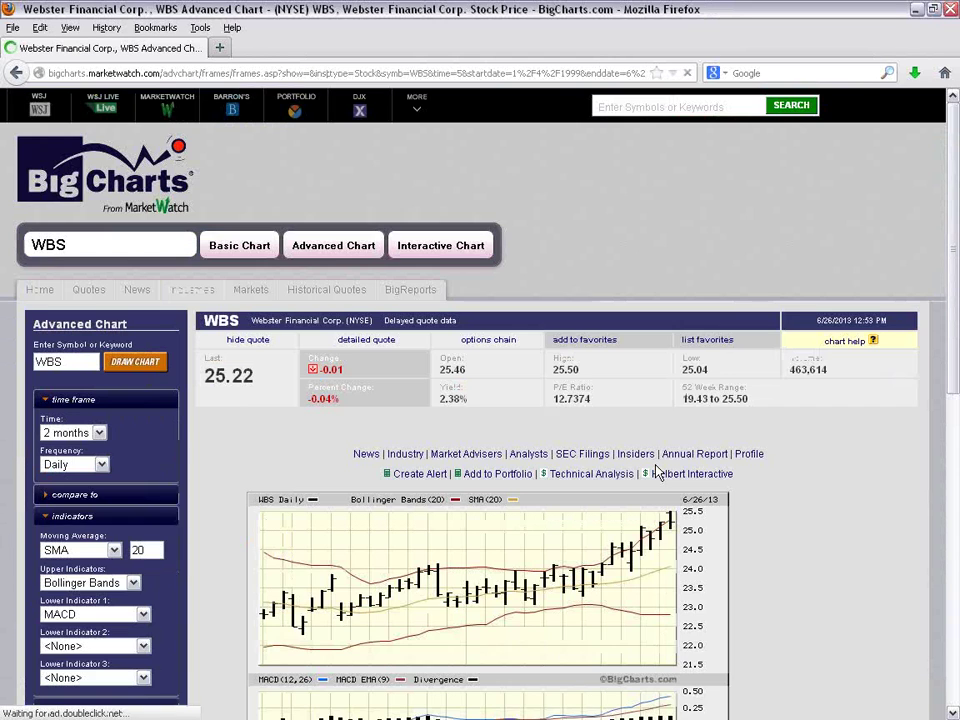
{"action": "scroll", "coordinate": [657, 473], "scroll_direction": "down", "scroll_amount": 5}
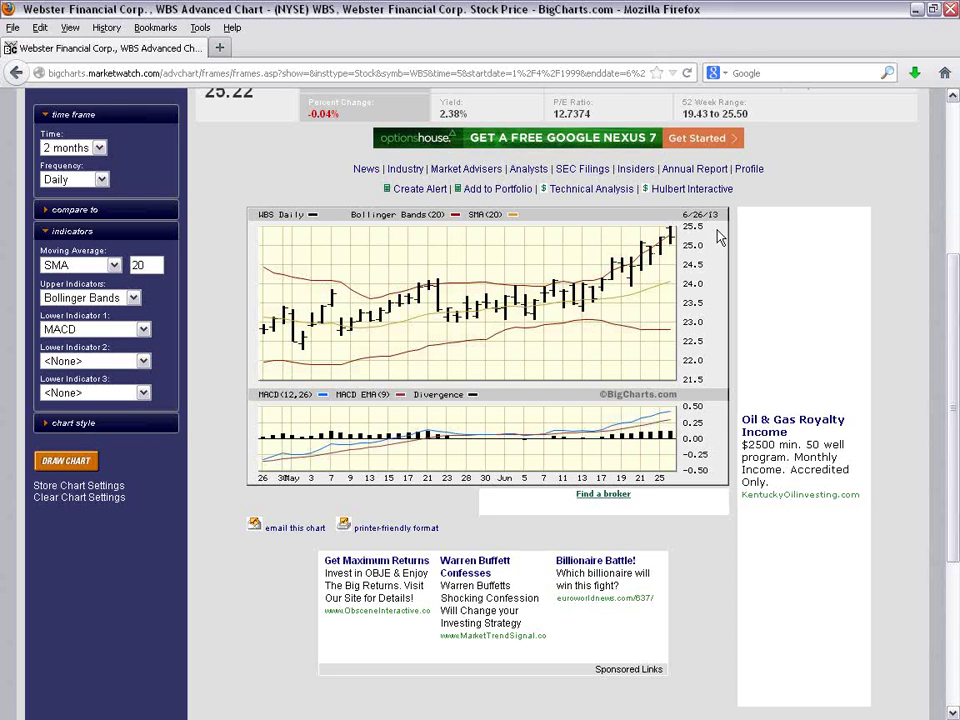
{"action": "left_click", "coordinate": [949, 10]}
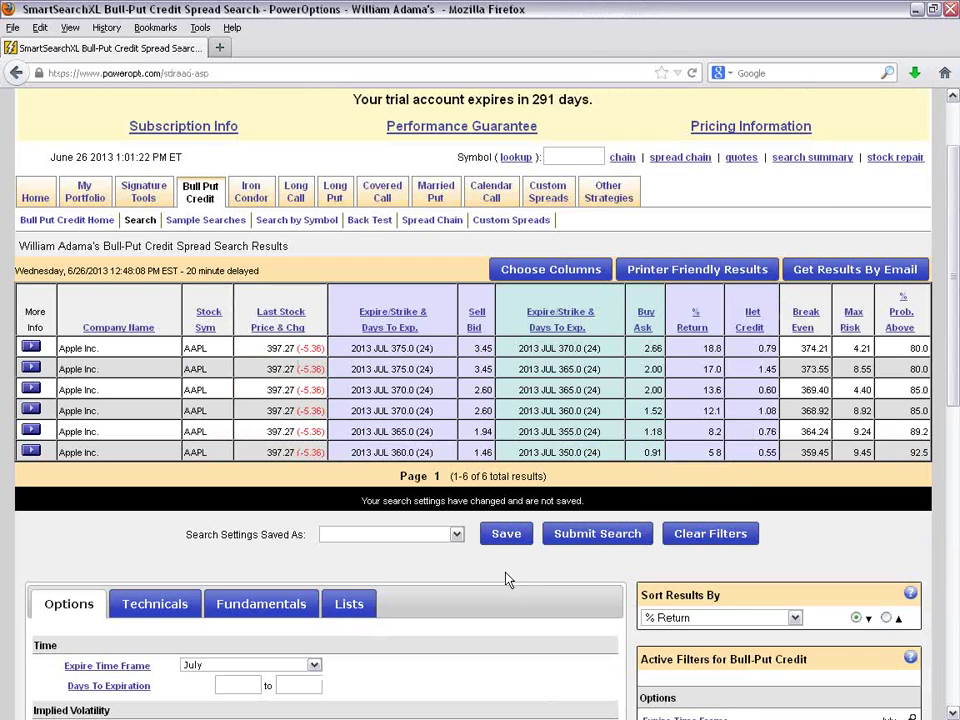
Step: Switch the long call search's Days MACD Cross Signal filter to Under and clear its minimum number of days
{"action": "scroll", "coordinate": [506, 578], "scroll_direction": "down", "scroll_amount": 2}
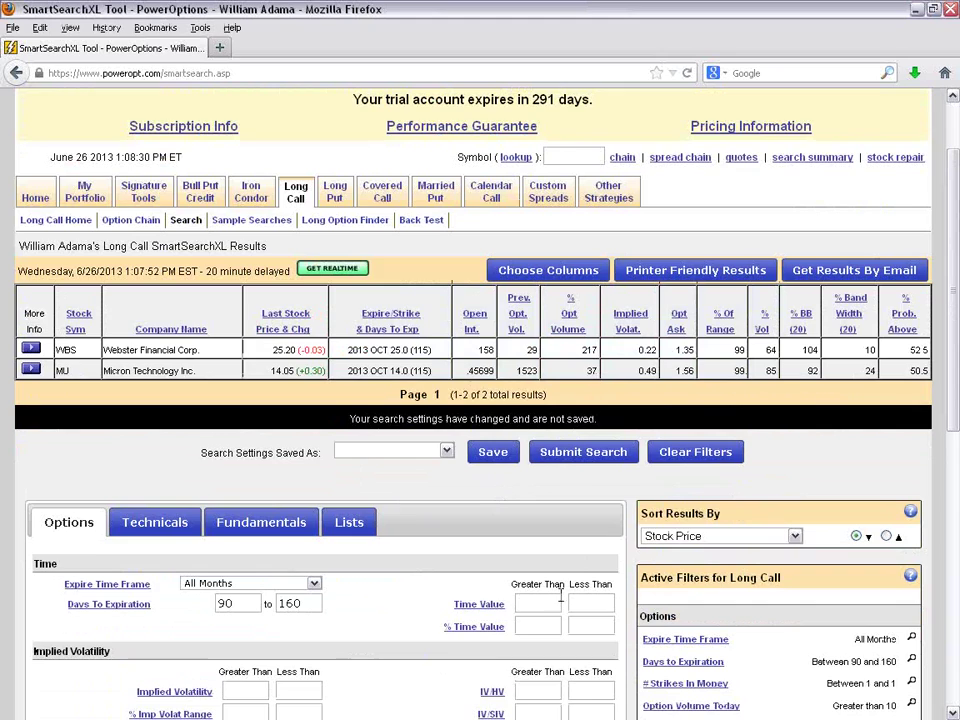
{"action": "scroll", "coordinate": [305, 431], "scroll_direction": "down", "scroll_amount": 6}
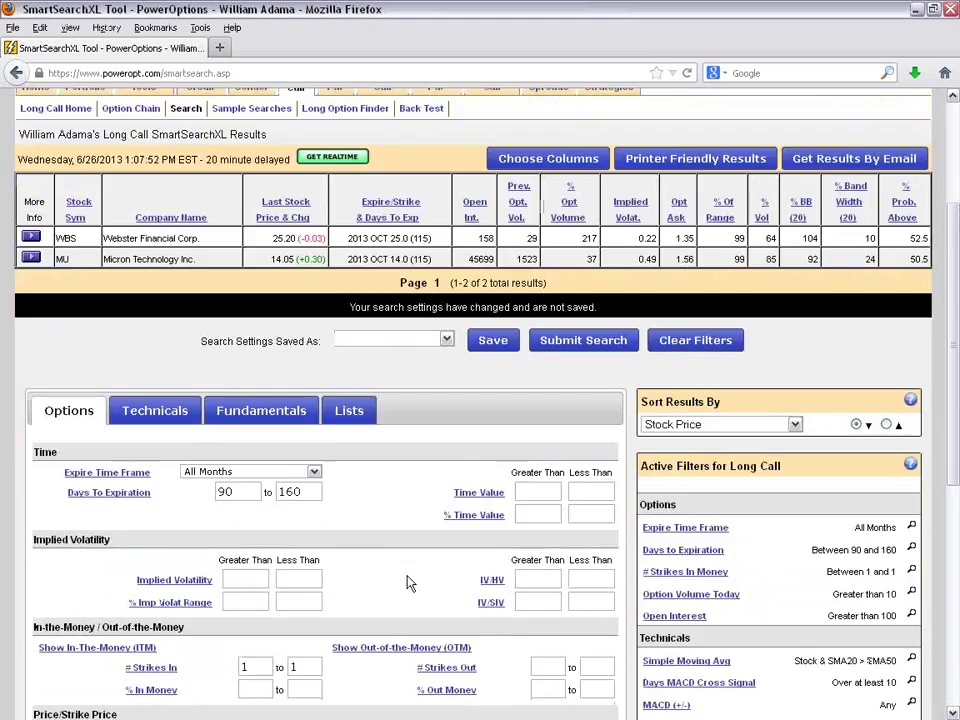
{"action": "left_click", "coordinate": [155, 140]}
{"action": "scroll", "coordinate": [321, 440], "scroll_direction": "down", "scroll_amount": 3}
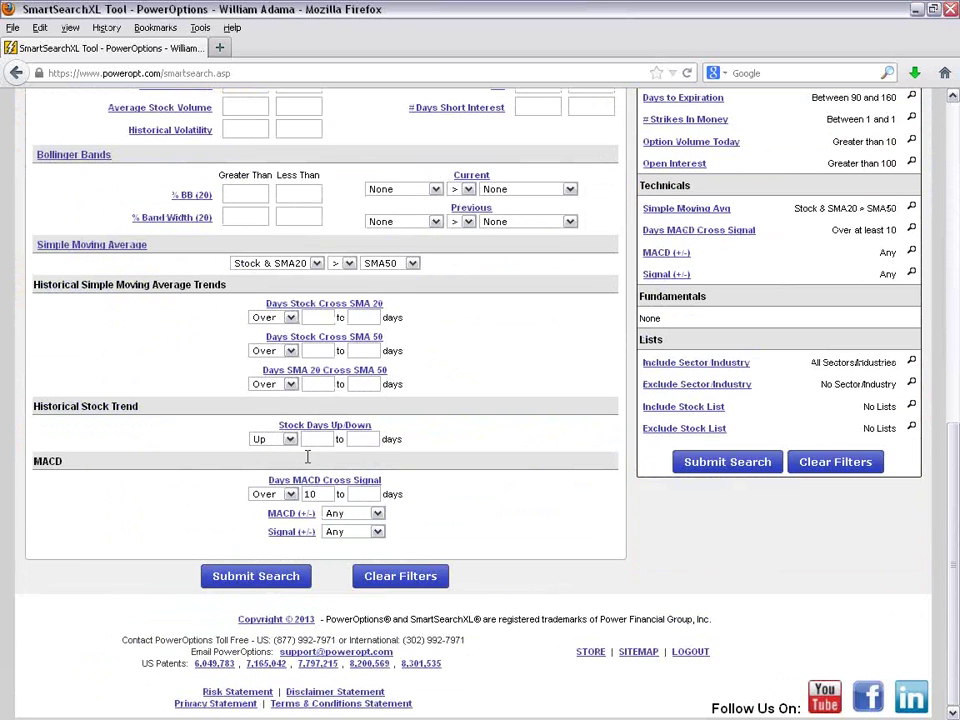
{"action": "double_click", "coordinate": [310, 494]}
{"action": "left_click", "coordinate": [282, 494]}
{"action": "left_click", "coordinate": [270, 516]}
{"action": "double_click", "coordinate": [315, 495]}
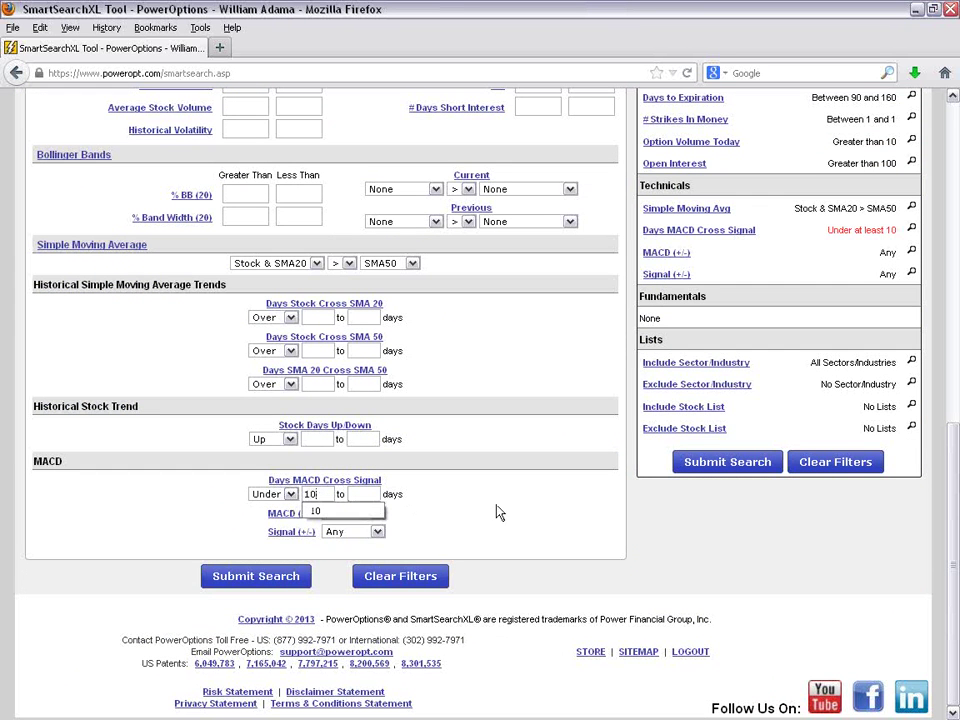
{"action": "type", "text": "1"}
{"action": "key", "text": "BackSpace"}
Step: Run the search without the simple moving average filter and with a MACD cross under its signal of at most 3 days
{"action": "left_click", "coordinate": [316, 263]}
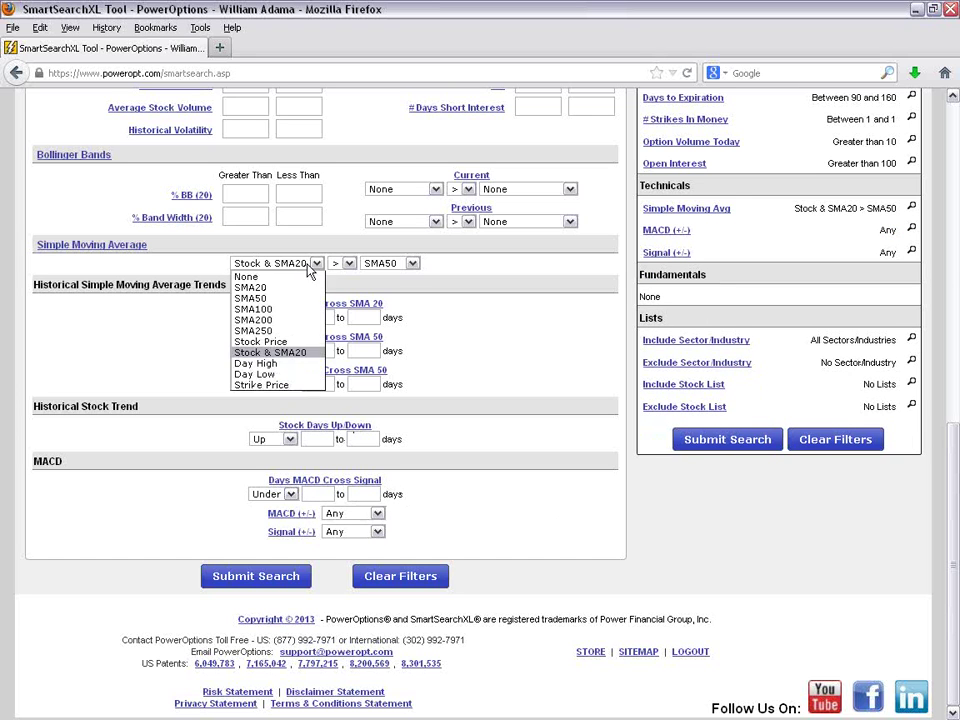
{"action": "left_click", "coordinate": [300, 277]}
{"action": "left_click", "coordinate": [395, 264]}
{"action": "left_click", "coordinate": [380, 277]}
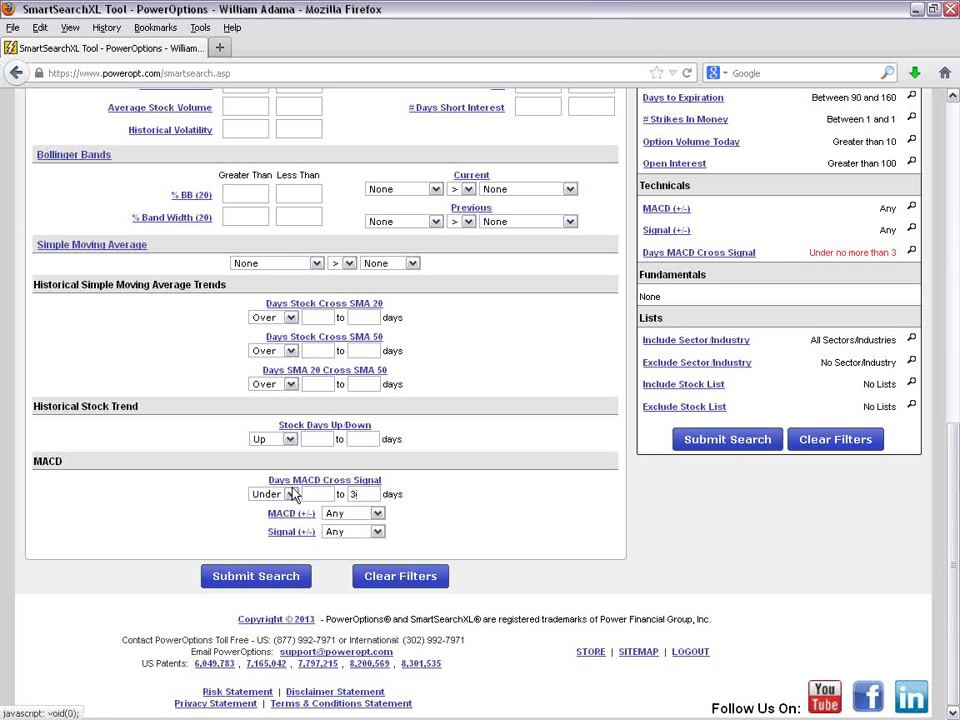
{"action": "left_click", "coordinate": [298, 578]}
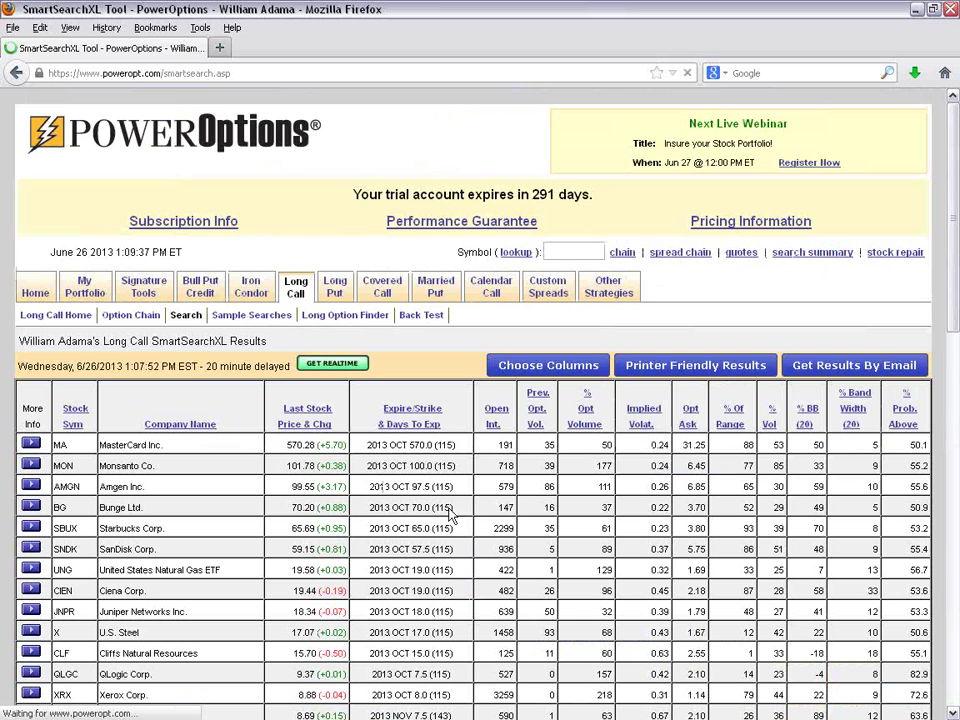
Step: Return to the technical filters of the long call search, down to the moving average and MACD settings
{"action": "scroll", "coordinate": [448, 507], "scroll_direction": "down", "scroll_amount": 2}
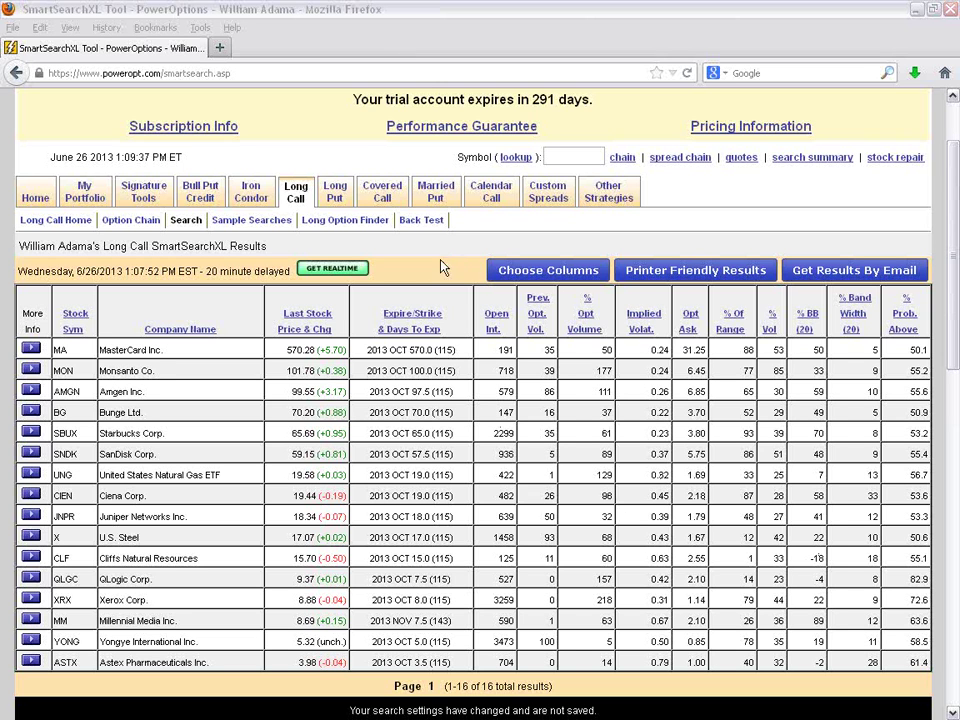
{"action": "left_click", "coordinate": [413, 330]}
{"action": "scroll", "coordinate": [410, 338], "scroll_direction": "down", "scroll_amount": 14}
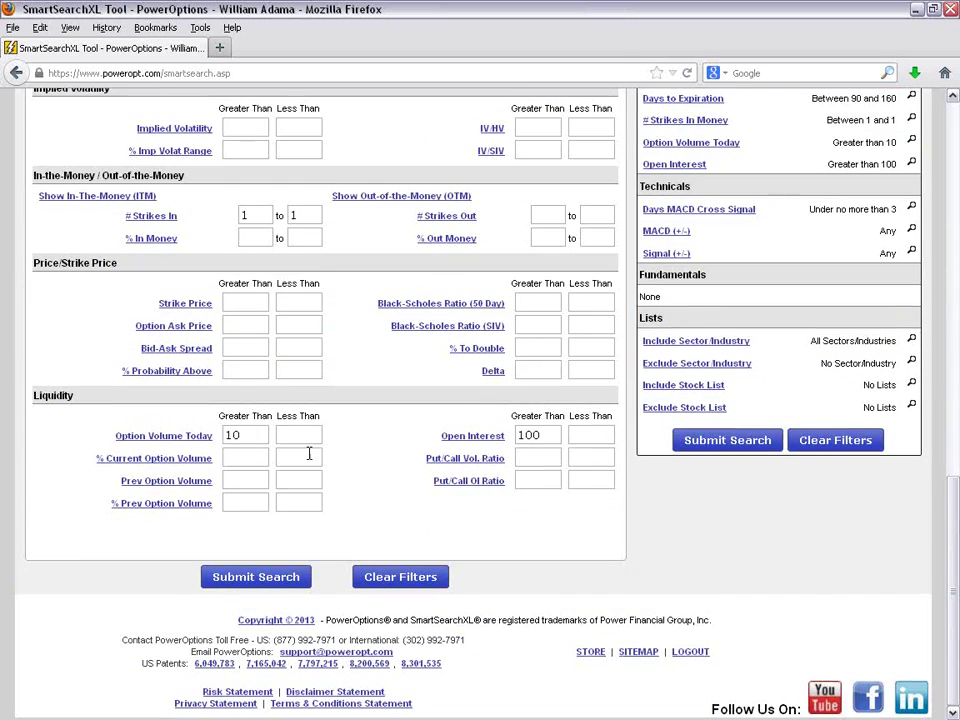
{"action": "scroll", "coordinate": [156, 226], "scroll_direction": "up", "scroll_amount": 5}
{"action": "left_click", "coordinate": [156, 197]}
{"action": "scroll", "coordinate": [360, 540], "scroll_direction": "down", "scroll_amount": 3}
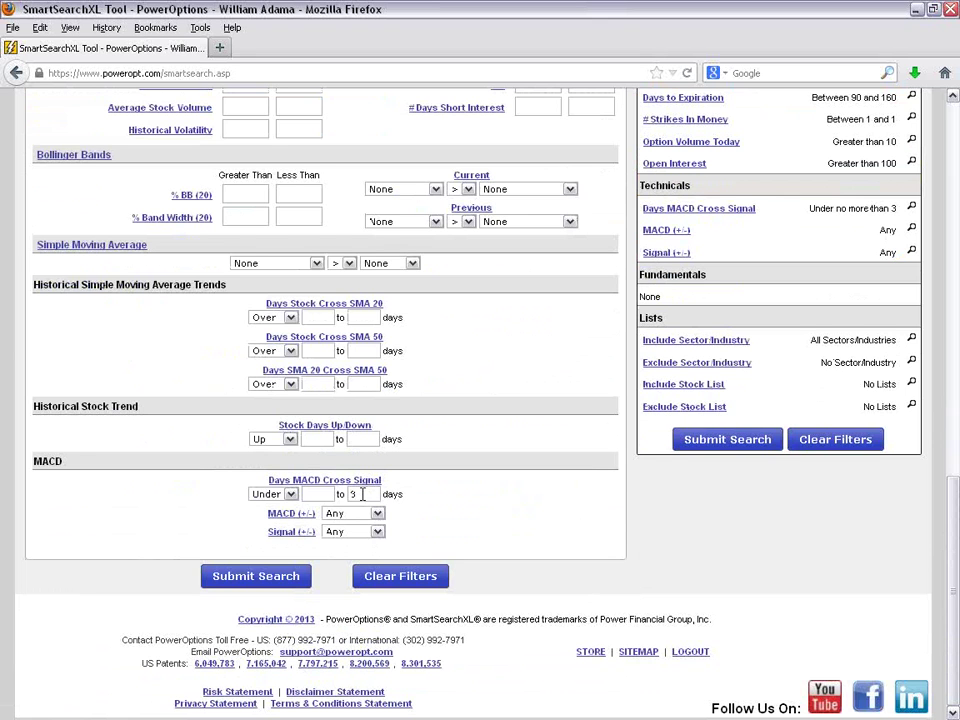
Step: Set the simple moving average filter to Stock Price < SMA50
{"action": "left_click", "coordinate": [314, 264]}
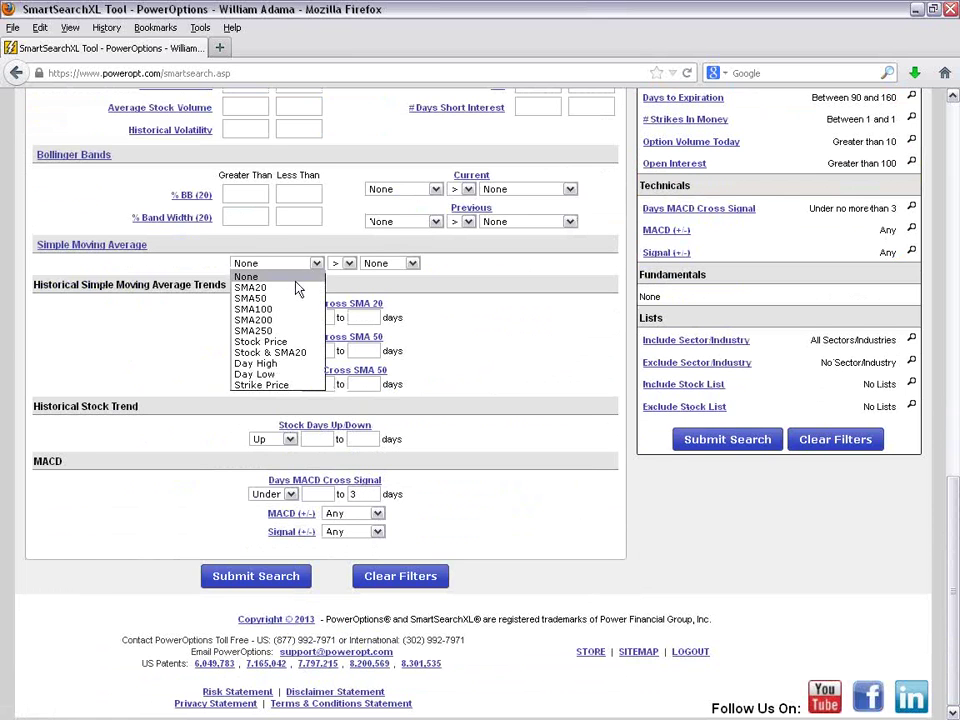
{"action": "left_click", "coordinate": [287, 343]}
{"action": "left_click", "coordinate": [405, 263]}
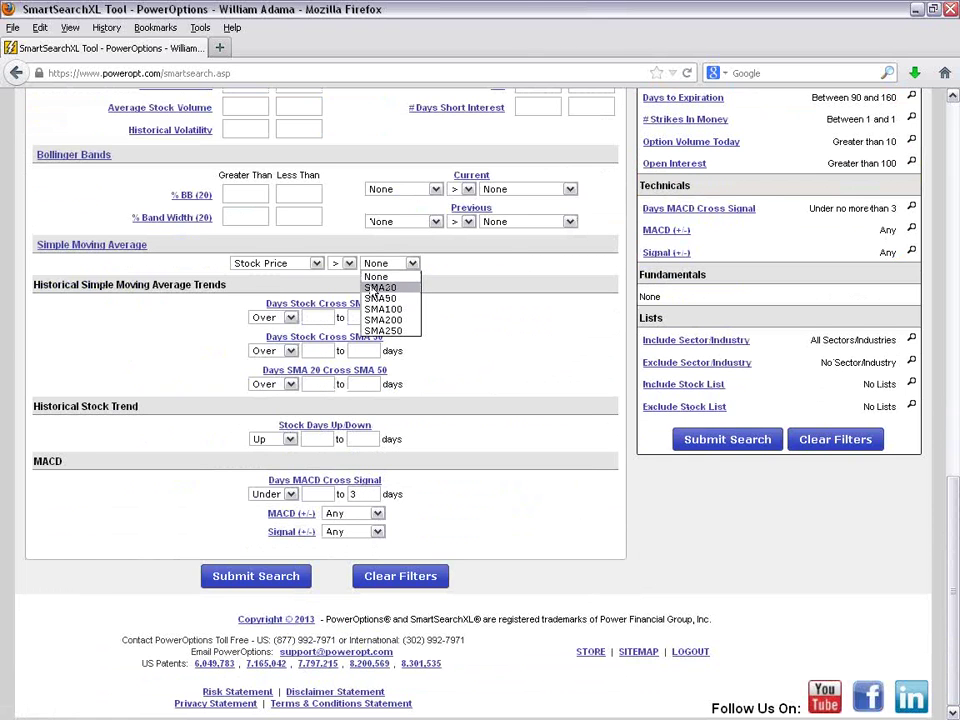
{"action": "left_click", "coordinate": [344, 270]}
{"action": "left_click", "coordinate": [340, 287]}
{"action": "left_click", "coordinate": [390, 263]}
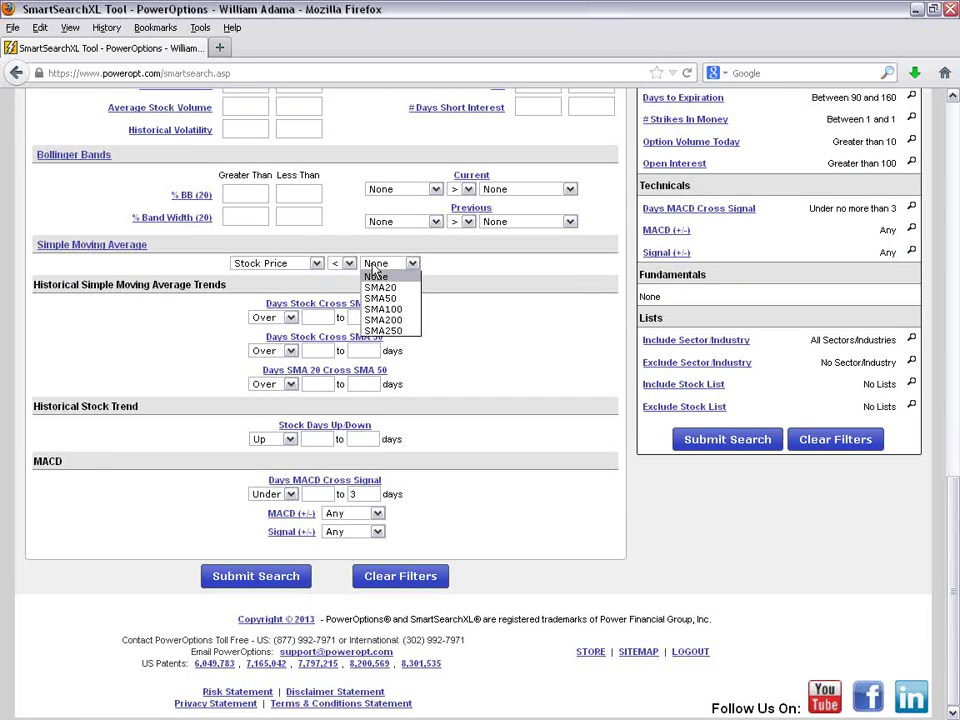
{"action": "left_click", "coordinate": [398, 299]}
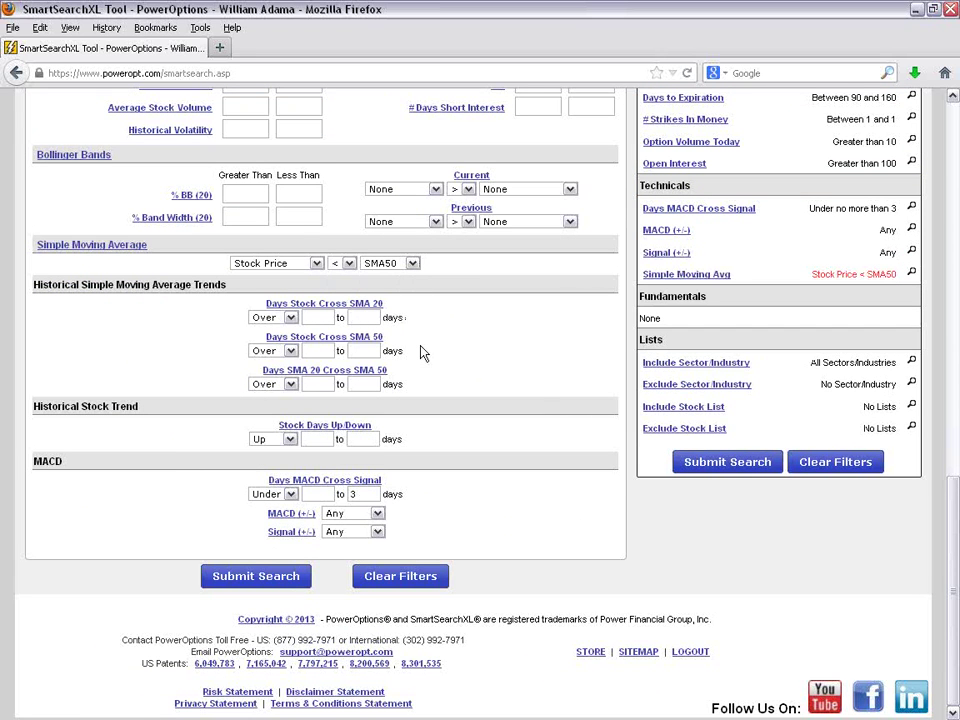
Step: Reset both sides of the simple moving average filter to None
{"action": "left_click", "coordinate": [375, 264]}
{"action": "left_click", "coordinate": [376, 275]}
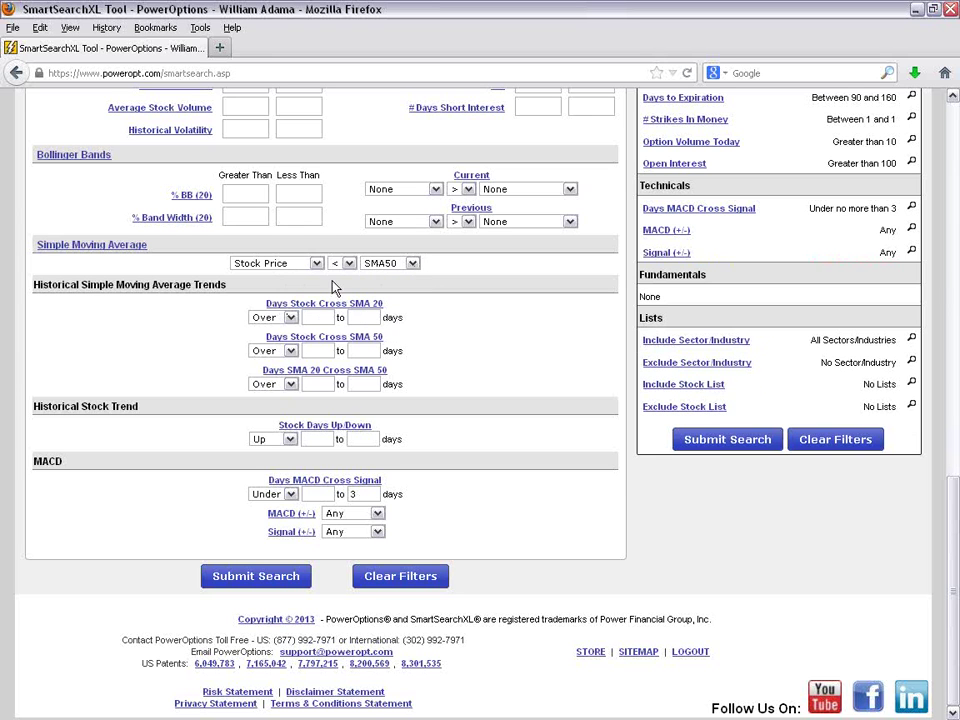
{"action": "left_click", "coordinate": [316, 263]}
{"action": "left_click", "coordinate": [297, 276]}
Step: Set both the MACD (+/-) and Signal (+/-) filters to Negative and run the long call search
{"action": "left_click", "coordinate": [357, 516]}
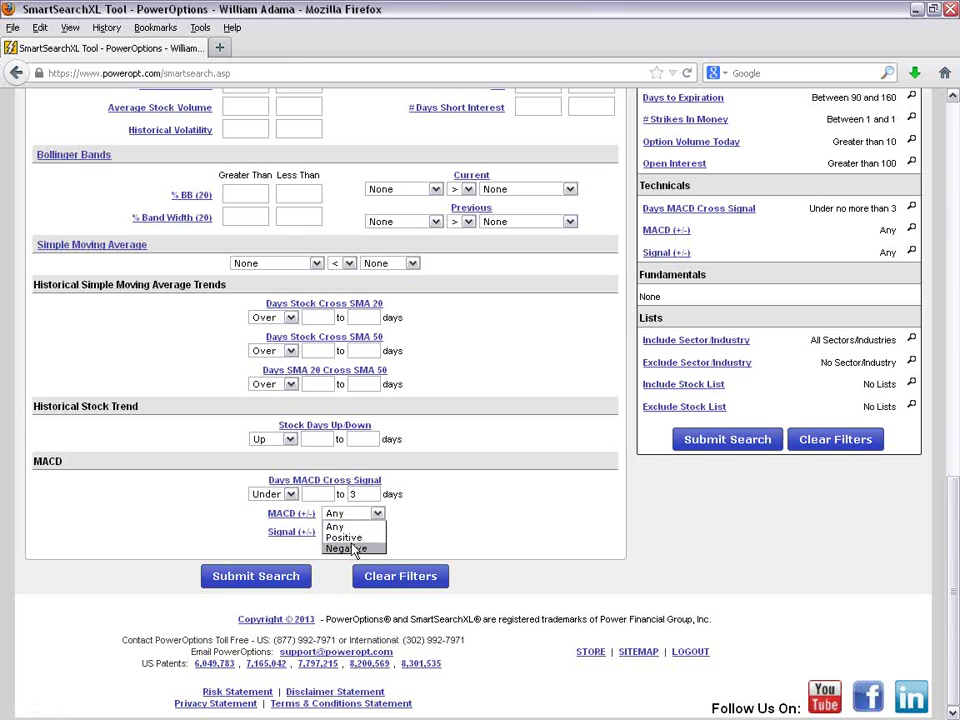
{"action": "left_click", "coordinate": [414, 508]}
{"action": "left_click", "coordinate": [366, 536]}
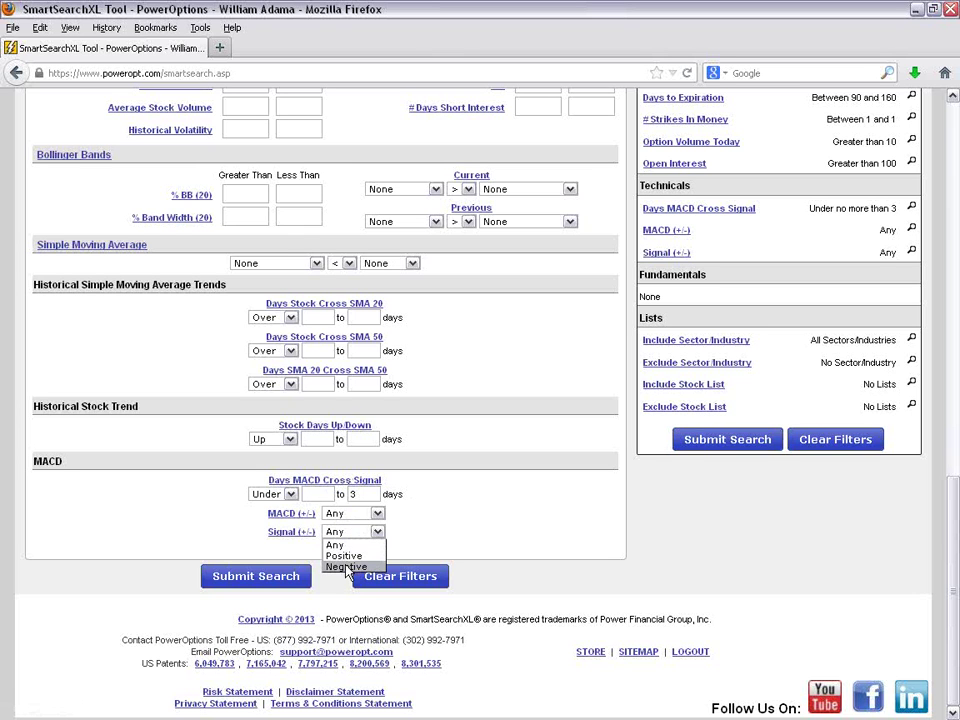
{"action": "left_click", "coordinate": [346, 567]}
{"action": "left_click", "coordinate": [356, 513]}
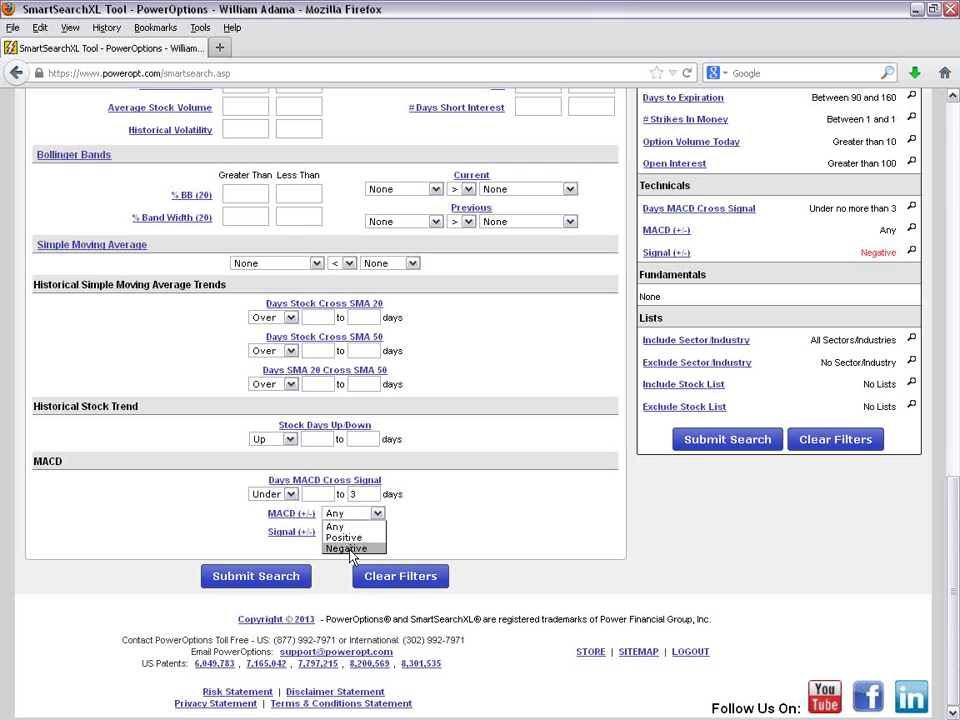
{"action": "left_click", "coordinate": [343, 549]}
{"action": "left_click", "coordinate": [270, 579]}
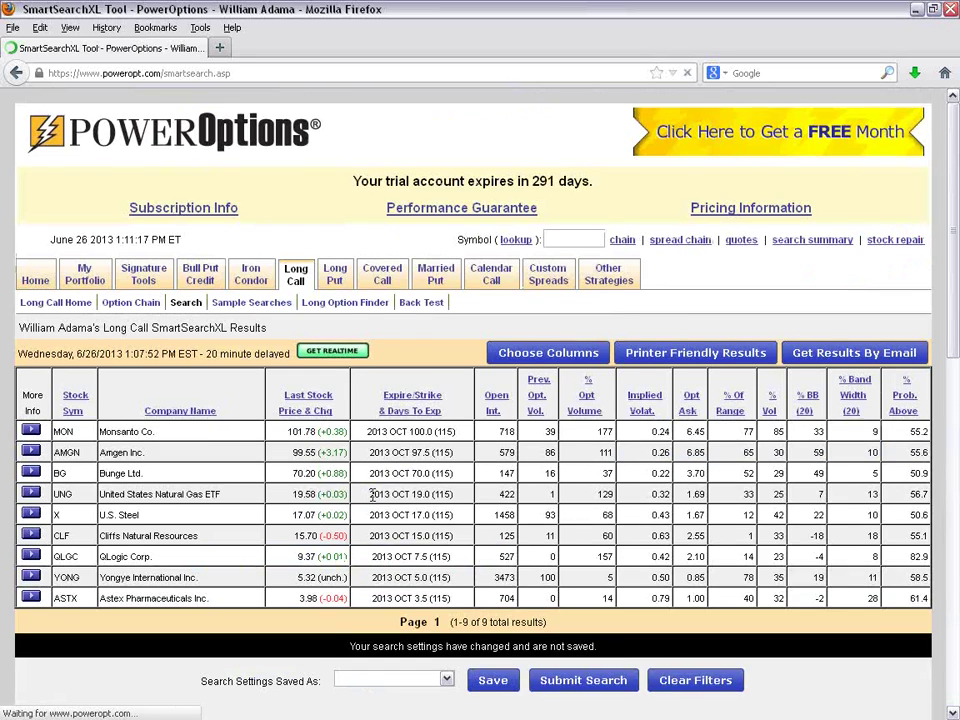
Step: Open the Big Charts chart for Monsanto Co. from the long call results
{"action": "scroll", "coordinate": [371, 494], "scroll_direction": "down", "scroll_amount": 2}
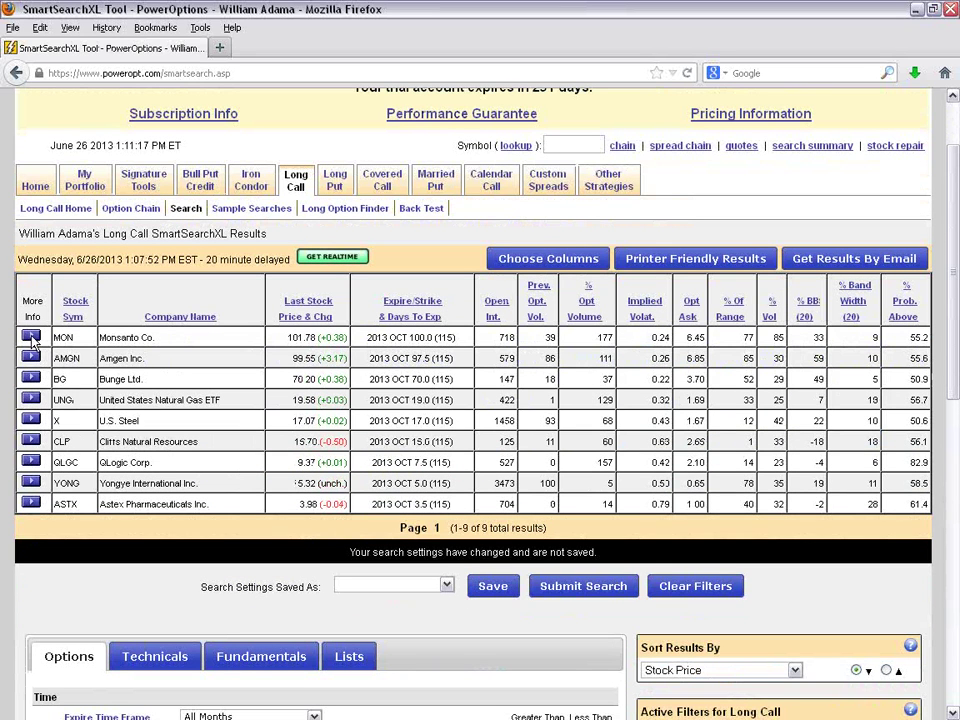
{"action": "left_click", "coordinate": [31, 337]}
{"action": "mouse_move", "coordinate": [113, 399]}
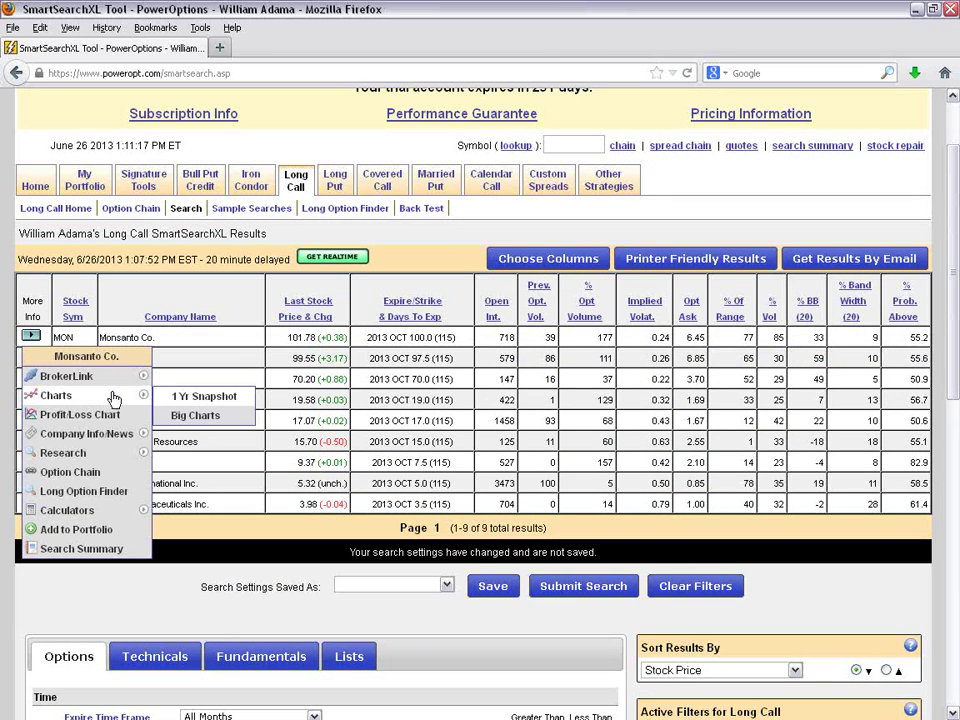
{"action": "left_click", "coordinate": [216, 415]}
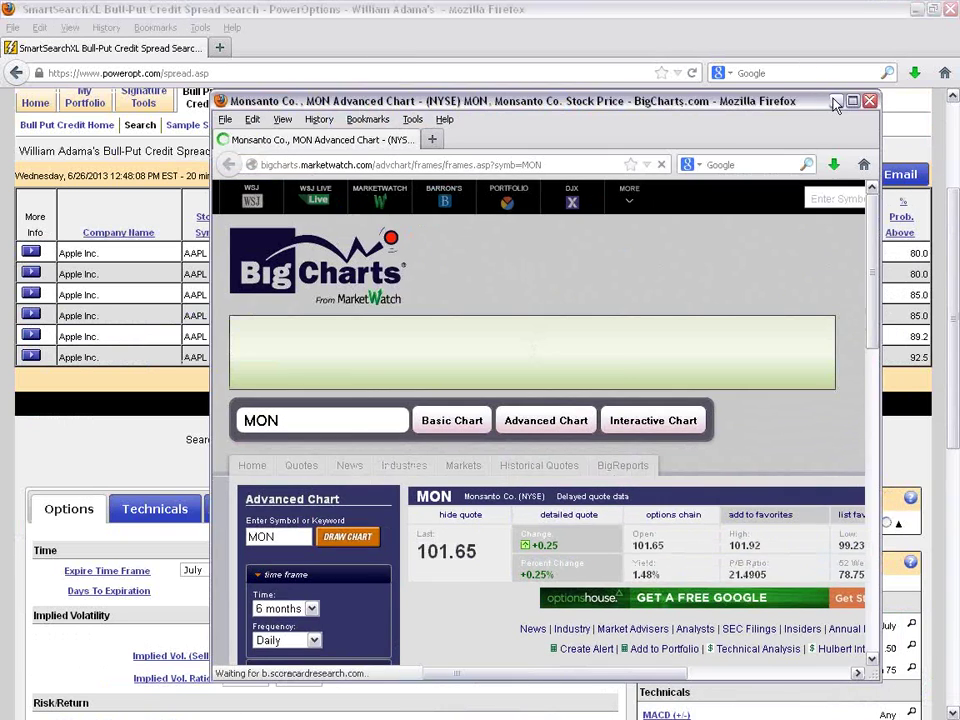
Step: Maximize the Monsanto chart window and set the chart's time frame to 2 months
{"action": "left_click", "coordinate": [852, 102]}
{"action": "scroll", "coordinate": [756, 373], "scroll_direction": "down", "scroll_amount": 3}
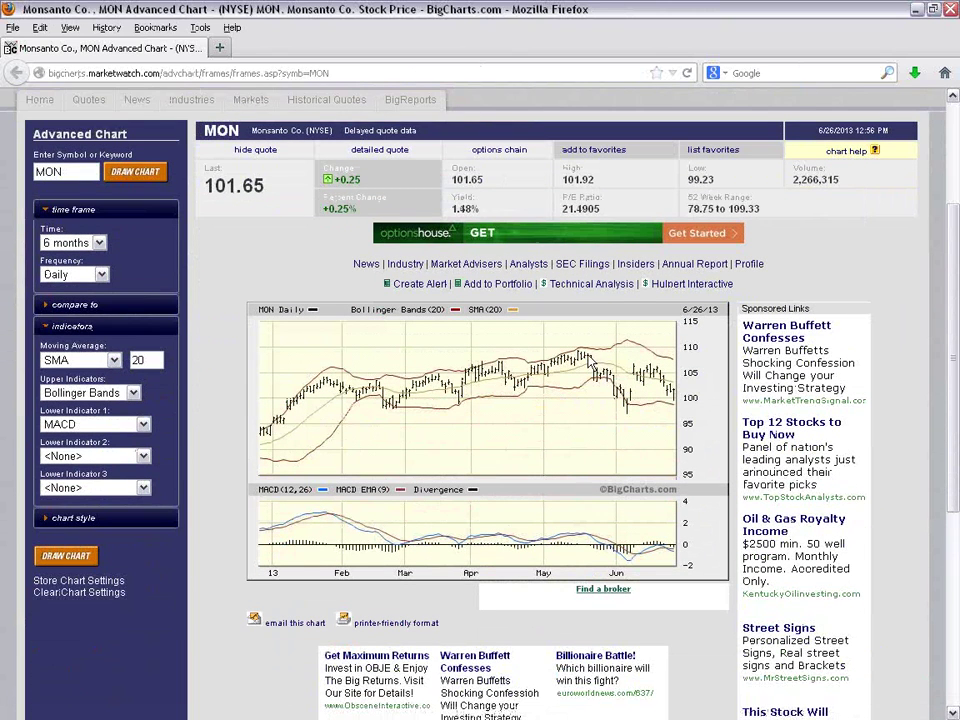
{"action": "left_click", "coordinate": [82, 243]}
{"action": "left_click", "coordinate": [65, 338]}
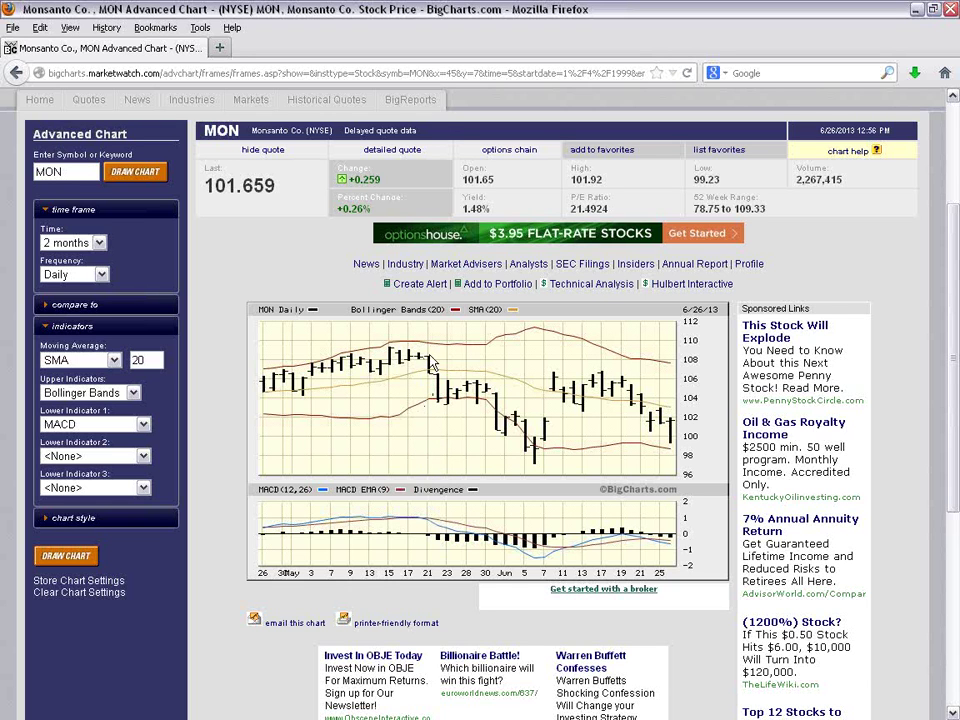
Step: Mark the bearish MACD crossovers and the related price movements on the 2-month Monsanto chart with freehand pen strokes
{"action": "key", "text": "ctrl+2"}
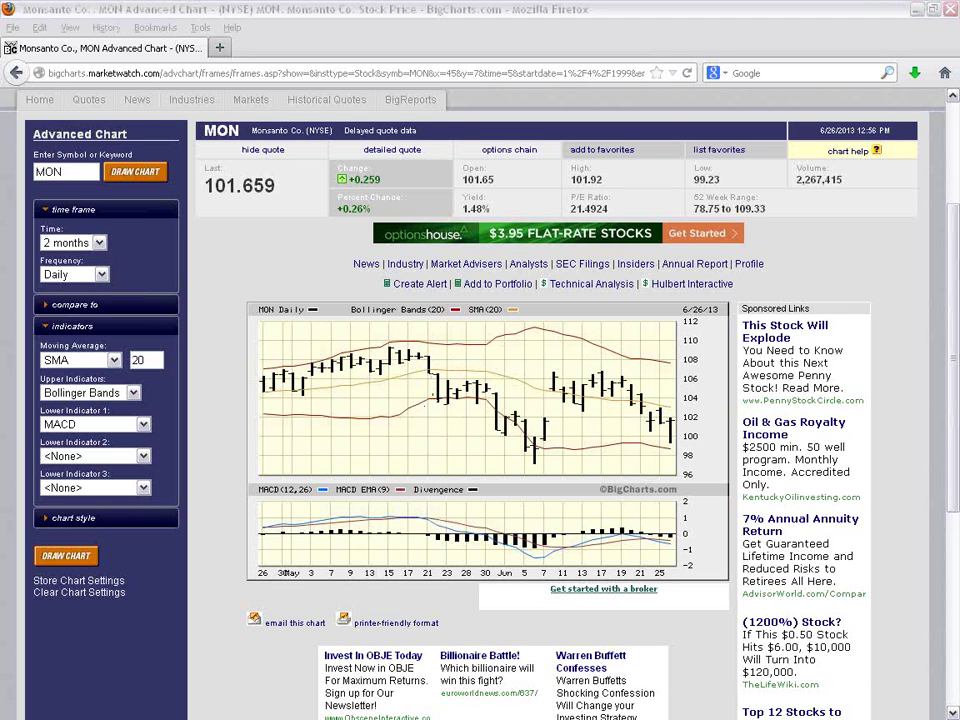
{"action": "mouse_move", "coordinate": [440, 345]}
{"action": "left_mouse_down"}
{"action": "mouse_move", "coordinate": [410, 378]}
{"action": "mouse_move", "coordinate": [444, 362]}
{"action": "left_mouse_up"}
{"action": "mouse_move", "coordinate": [426, 503]}
{"action": "left_mouse_down"}
{"action": "mouse_move", "coordinate": [418, 518]}
{"action": "mouse_move", "coordinate": [410, 508]}
{"action": "mouse_move", "coordinate": [426, 506]}
{"action": "mouse_move", "coordinate": [454, 522]}
{"action": "left_mouse_up"}
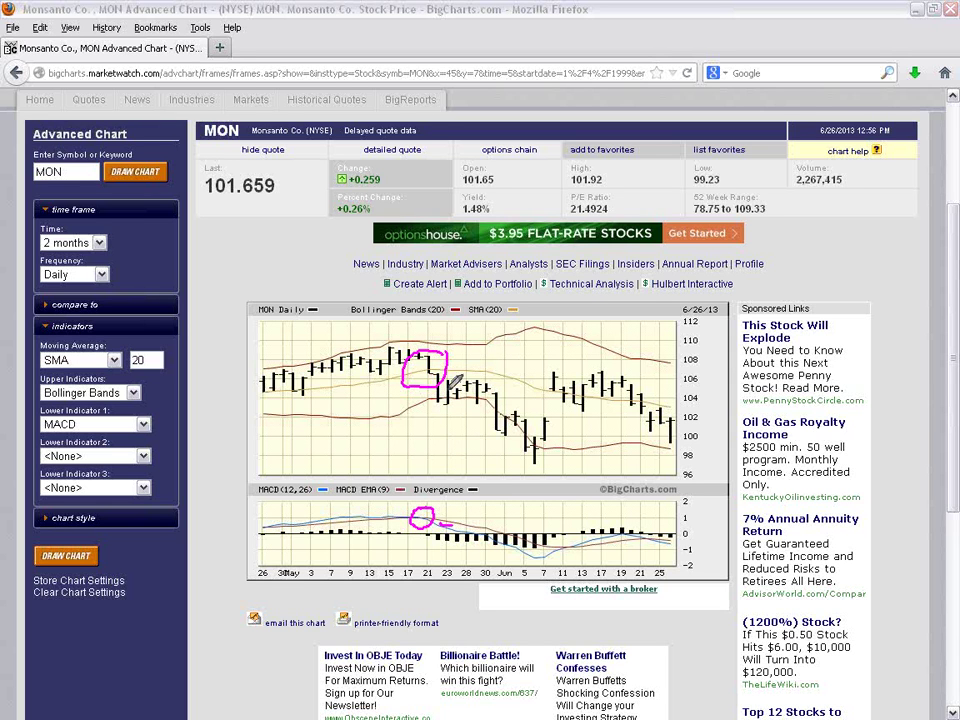
{"action": "mouse_move", "coordinate": [438, 376]}
{"action": "left_mouse_down"}
{"action": "mouse_move", "coordinate": [497, 381]}
{"action": "mouse_move", "coordinate": [541, 434]}
{"action": "mouse_move", "coordinate": [538, 446]}
{"action": "mouse_move", "coordinate": [551, 449]}
{"action": "mouse_move", "coordinate": [553, 372]}
{"action": "left_mouse_up"}
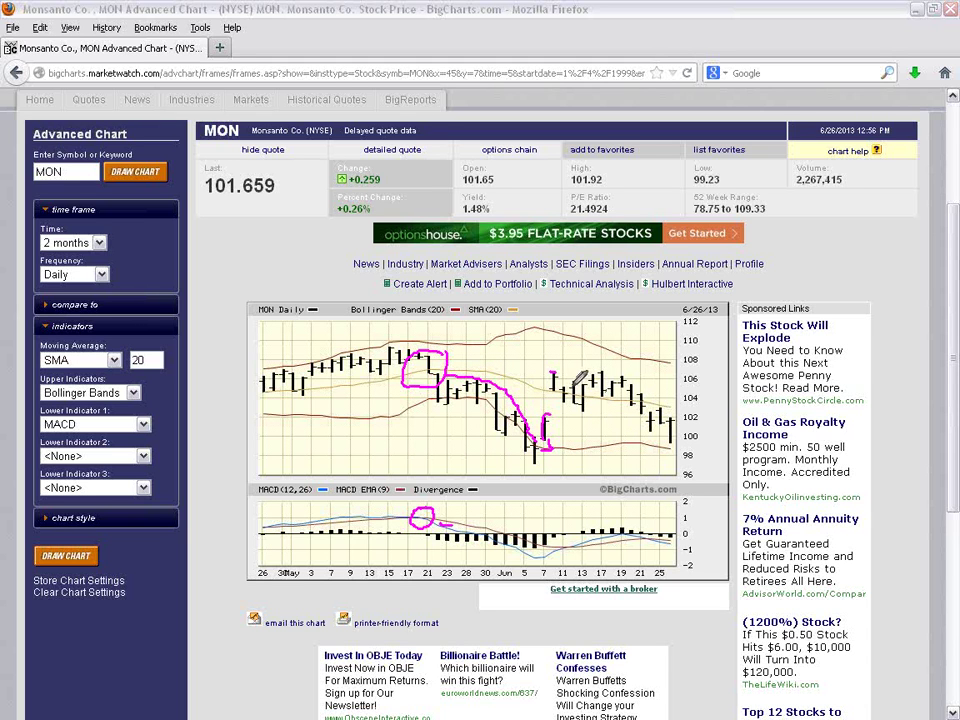
{"action": "left_click_drag", "start_coordinate": [552, 383], "coordinate": [633, 381]}
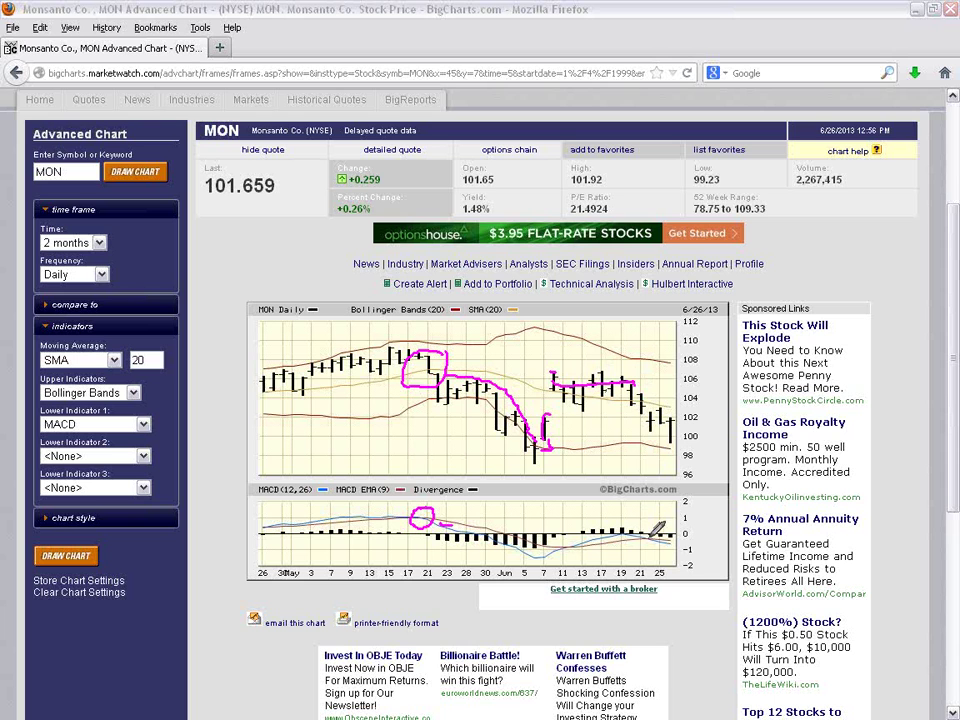
{"action": "mouse_move", "coordinate": [647, 540]}
{"action": "left_mouse_down"}
{"action": "mouse_move", "coordinate": [647, 478]}
{"action": "mouse_move", "coordinate": [669, 433]}
{"action": "left_mouse_up"}
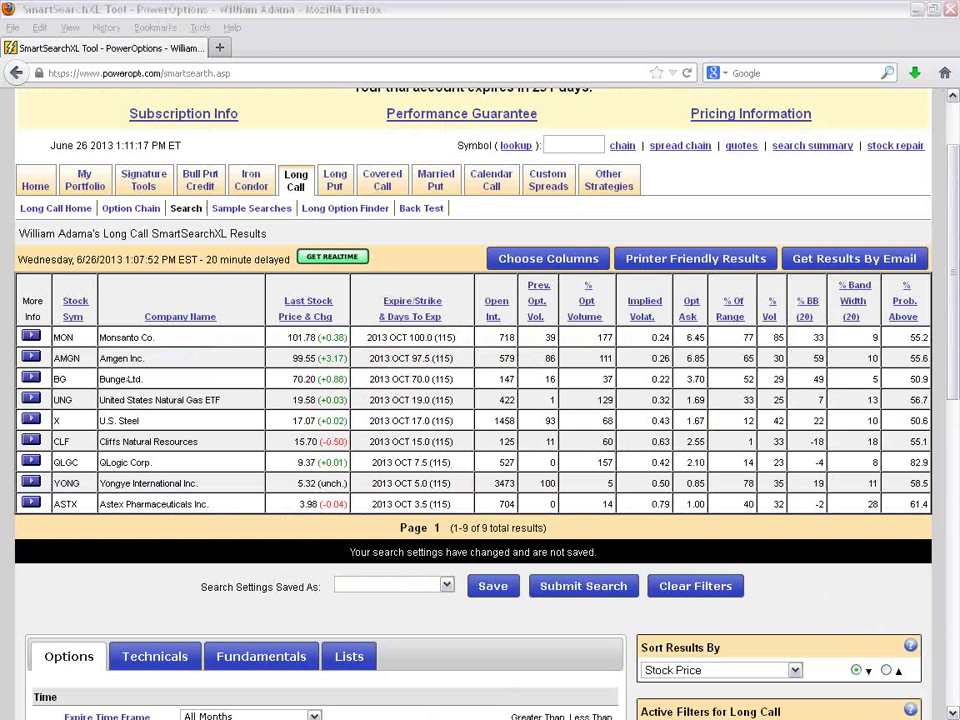
Step: Change the long call search's Days MACD Cross Signal filter to Under for at least 5 days, clearing the upper limit
{"action": "left_click", "coordinate": [168, 662]}
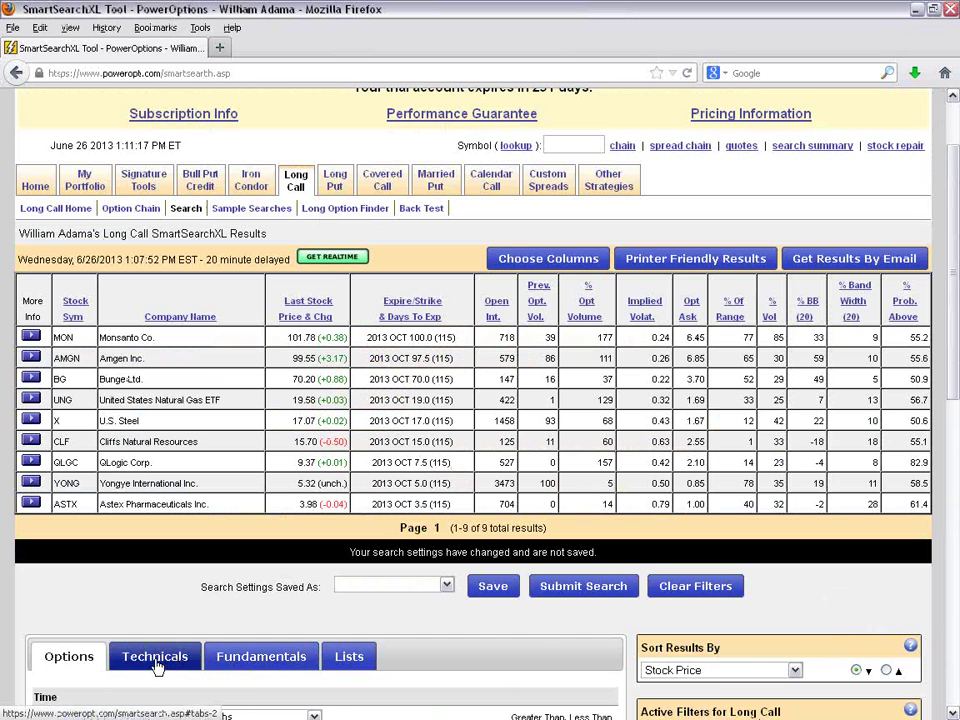
{"action": "scroll", "coordinate": [527, 639], "scroll_direction": "down", "scroll_amount": 3}
{"action": "scroll", "coordinate": [517, 643], "scroll_direction": "down", "scroll_amount": 10}
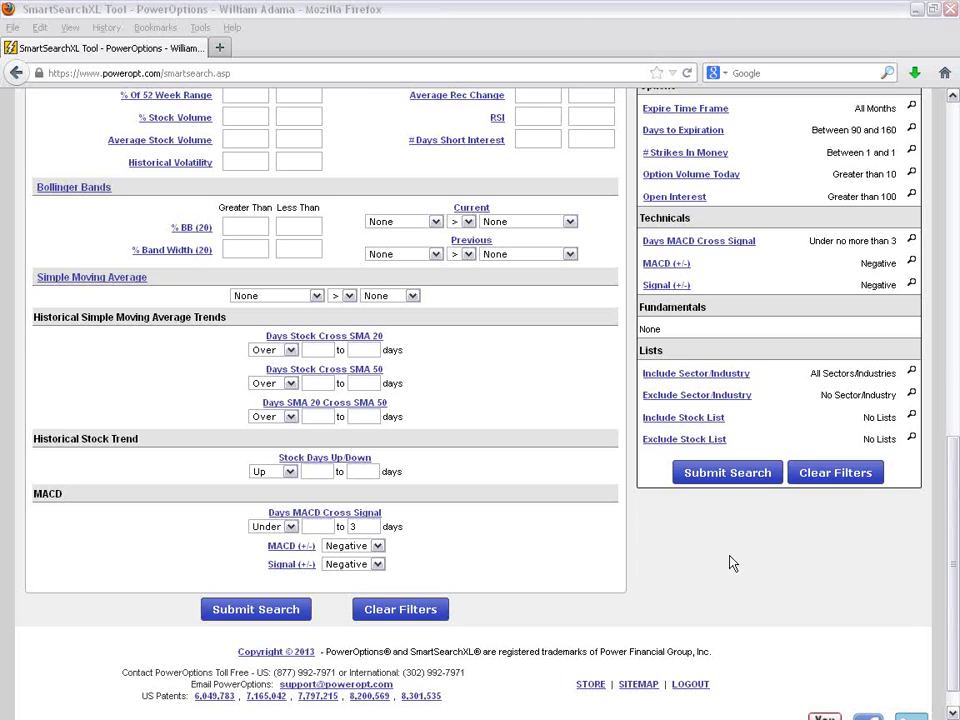
{"action": "left_click", "coordinate": [366, 526]}
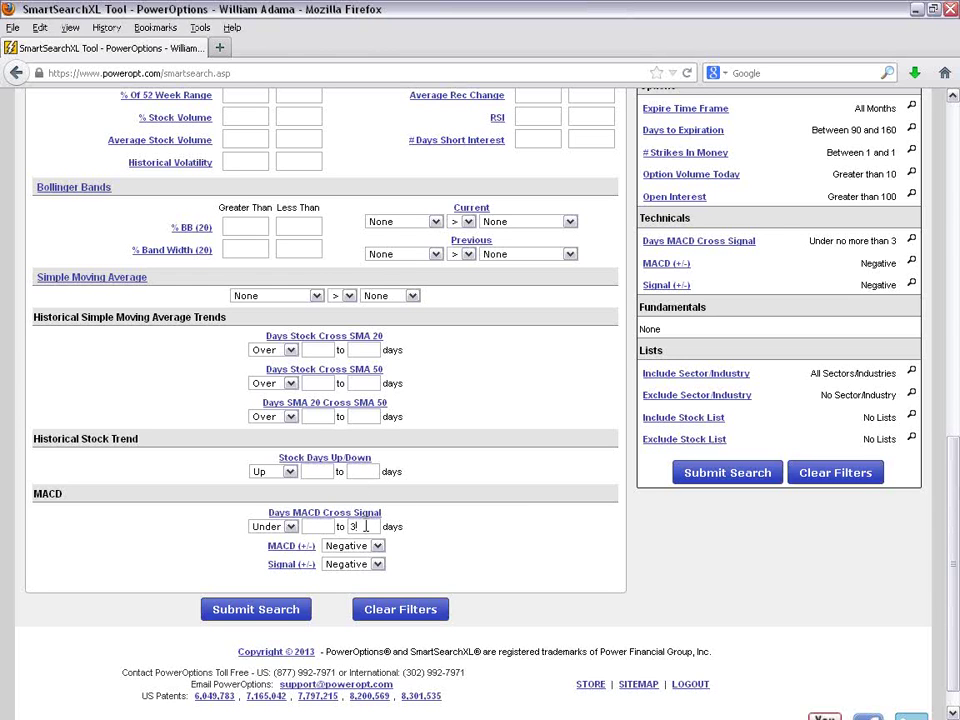
{"action": "left_click", "coordinate": [290, 530]}
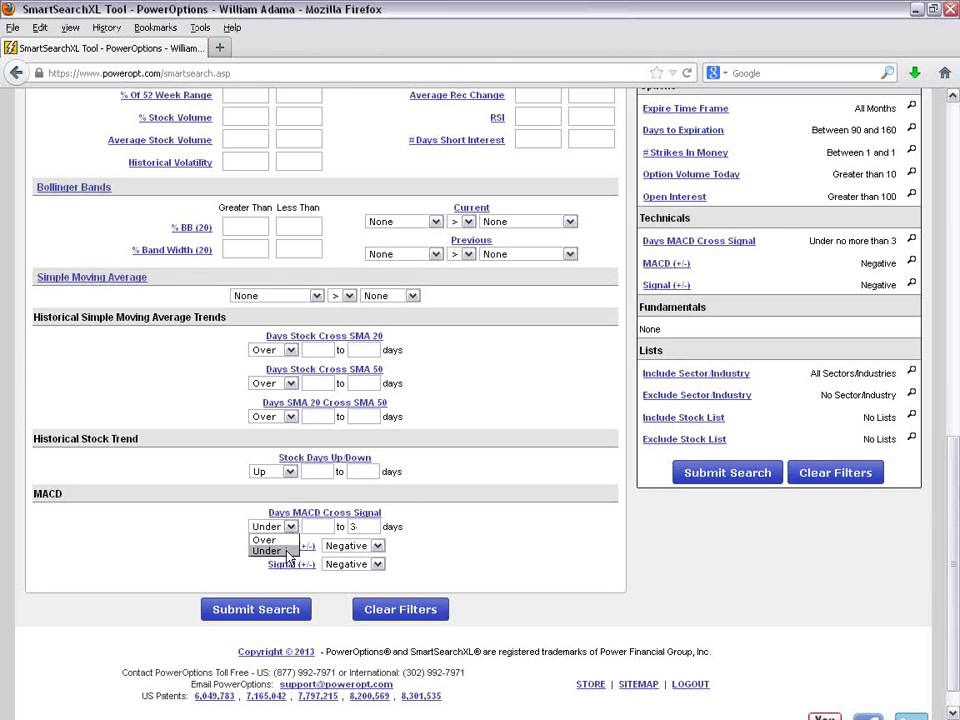
{"action": "left_click", "coordinate": [287, 551]}
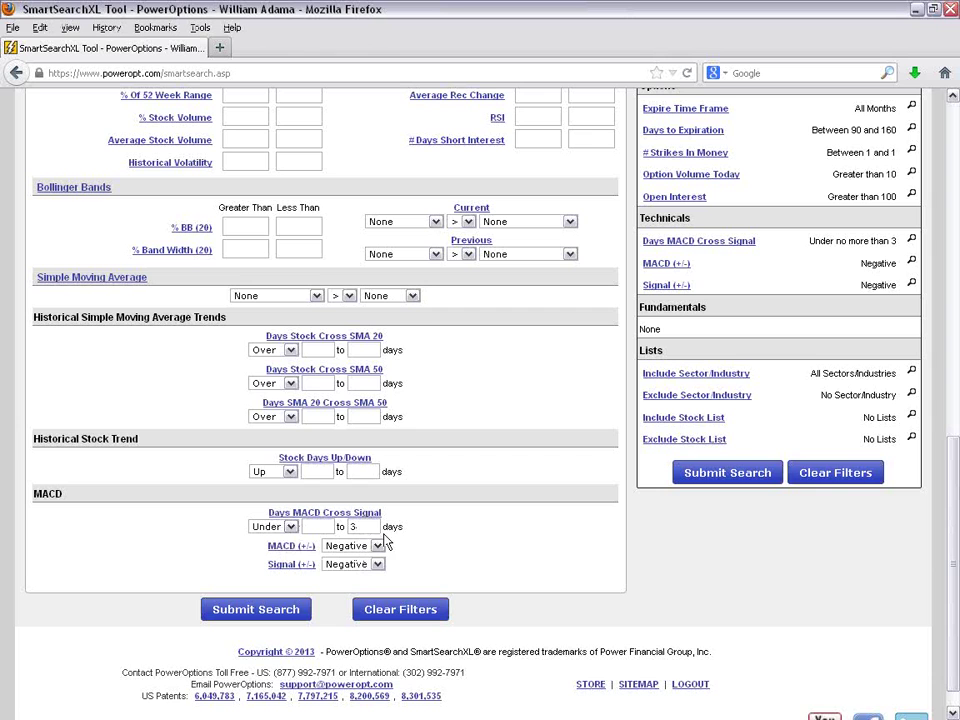
{"action": "key", "text": "BackSpace"}
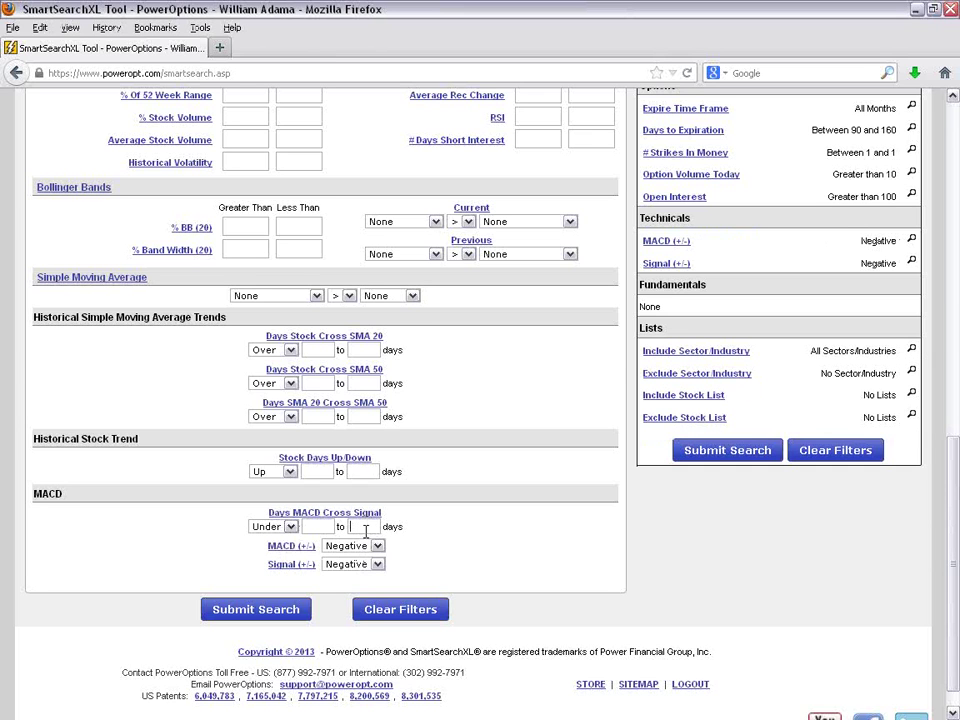
{"action": "type", "text": "5"}
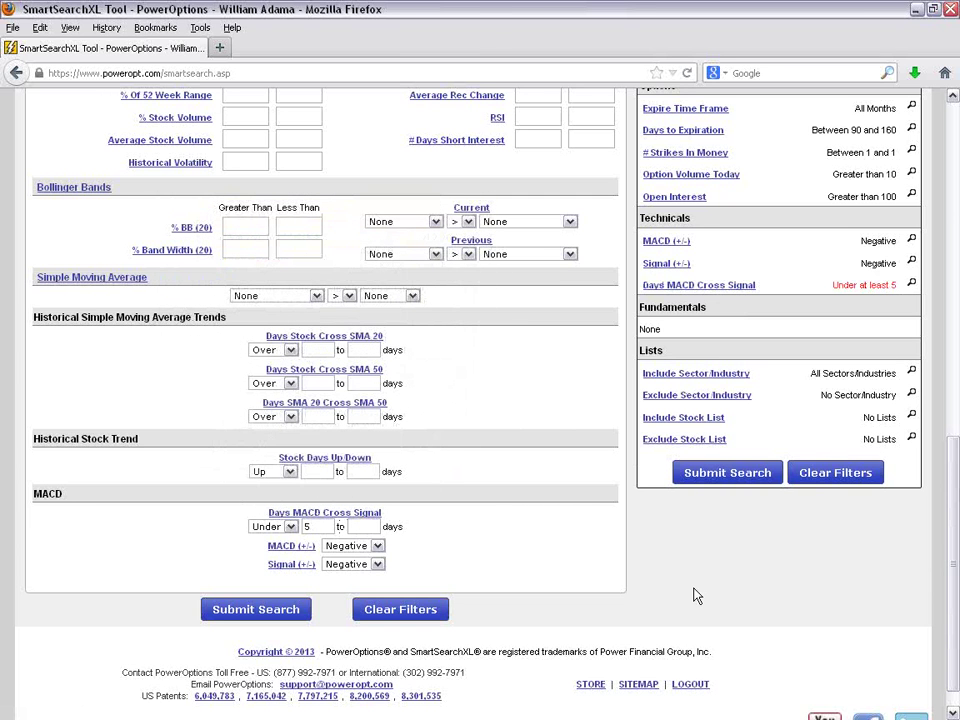
Step: Open the Webinars page from the Learning Center in the site's Home section
{"action": "scroll", "coordinate": [697, 596], "scroll_direction": "up", "scroll_amount": 2}
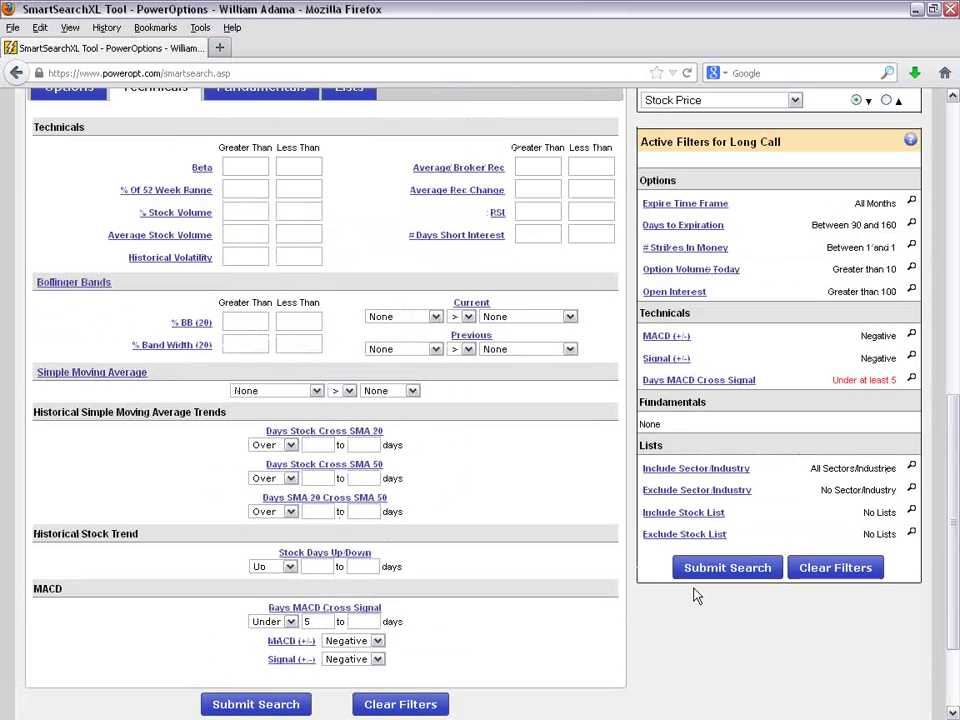
{"action": "scroll", "coordinate": [697, 596], "scroll_direction": "up", "scroll_amount": 10}
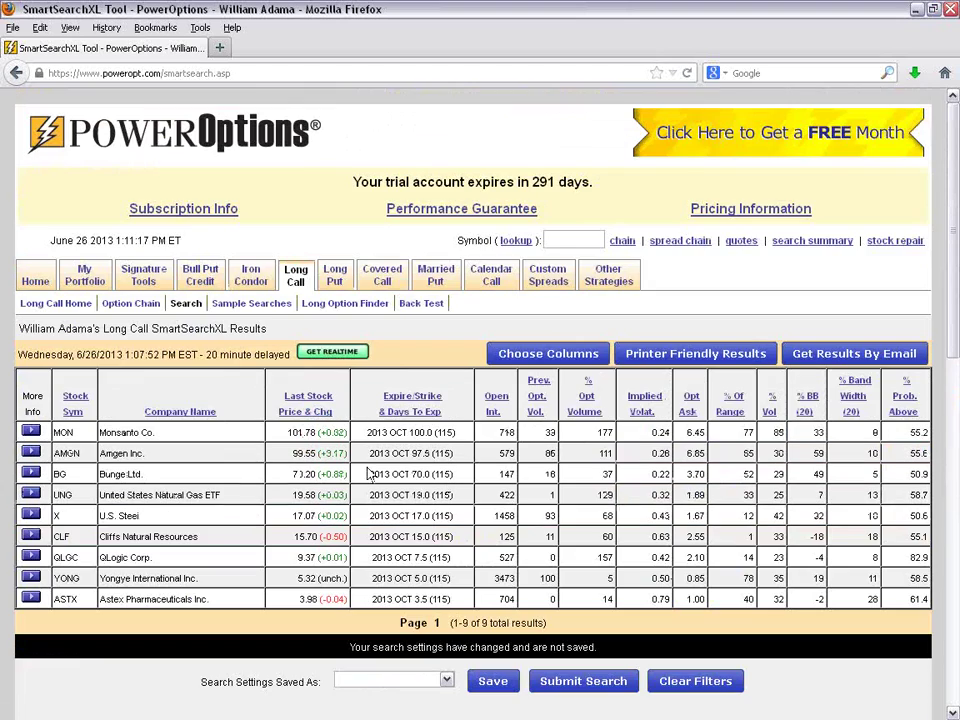
{"action": "left_click", "coordinate": [35, 278]}
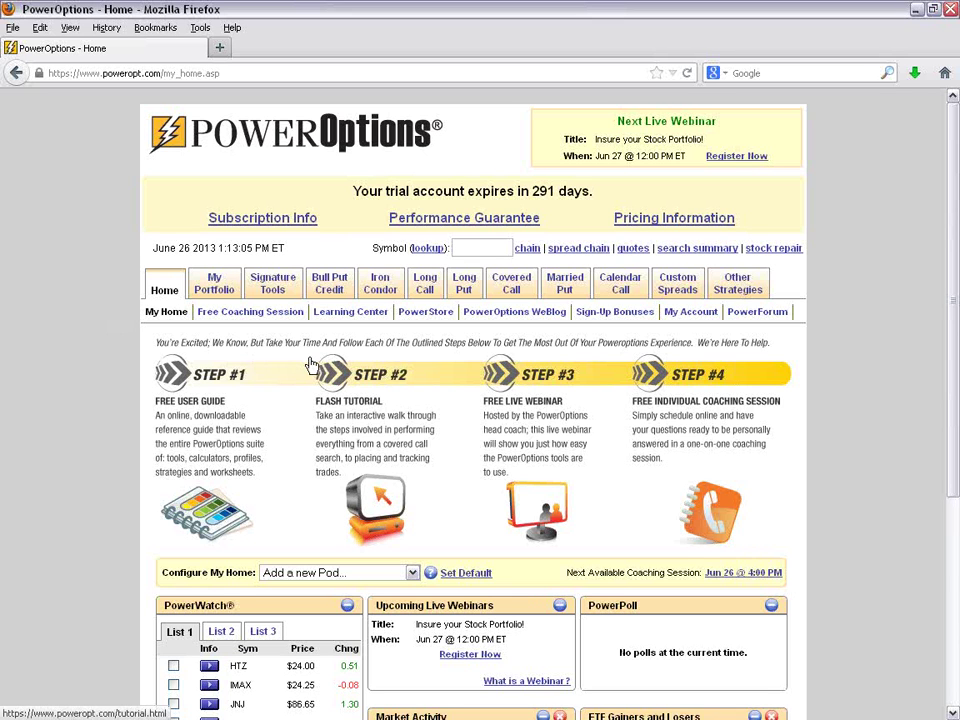
{"action": "left_click", "coordinate": [346, 313]}
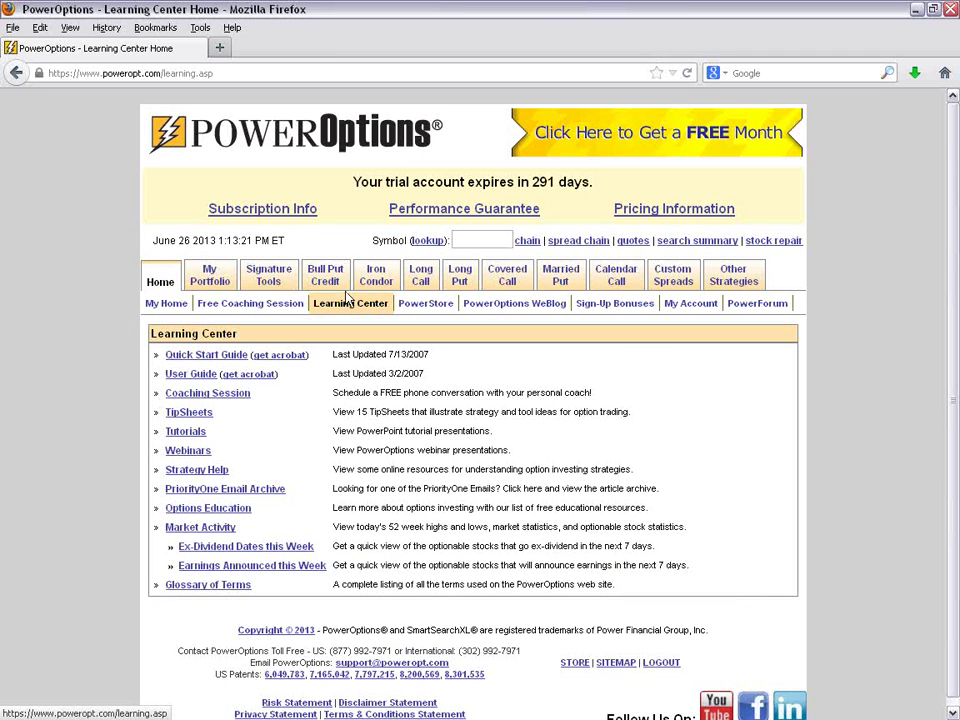
{"action": "left_click", "coordinate": [188, 452]}
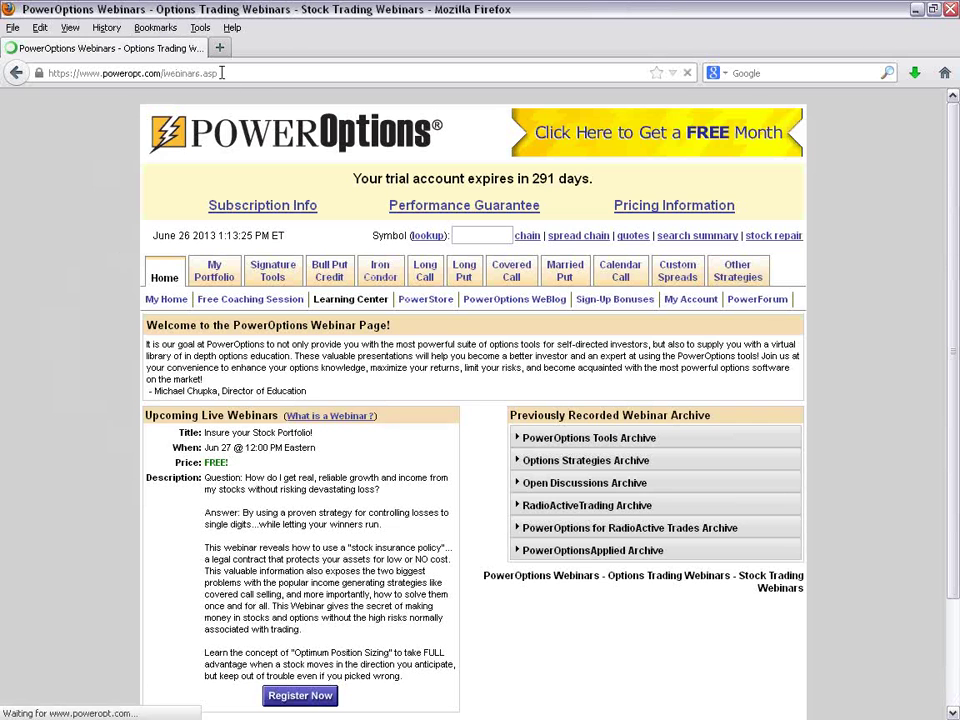
Step: Copy the Webinars page's web address and return to the browser window
{"action": "left_click", "coordinate": [222, 73]}
{"action": "right_click", "coordinate": [223, 73]}
{"action": "left_click", "coordinate": [255, 122]}
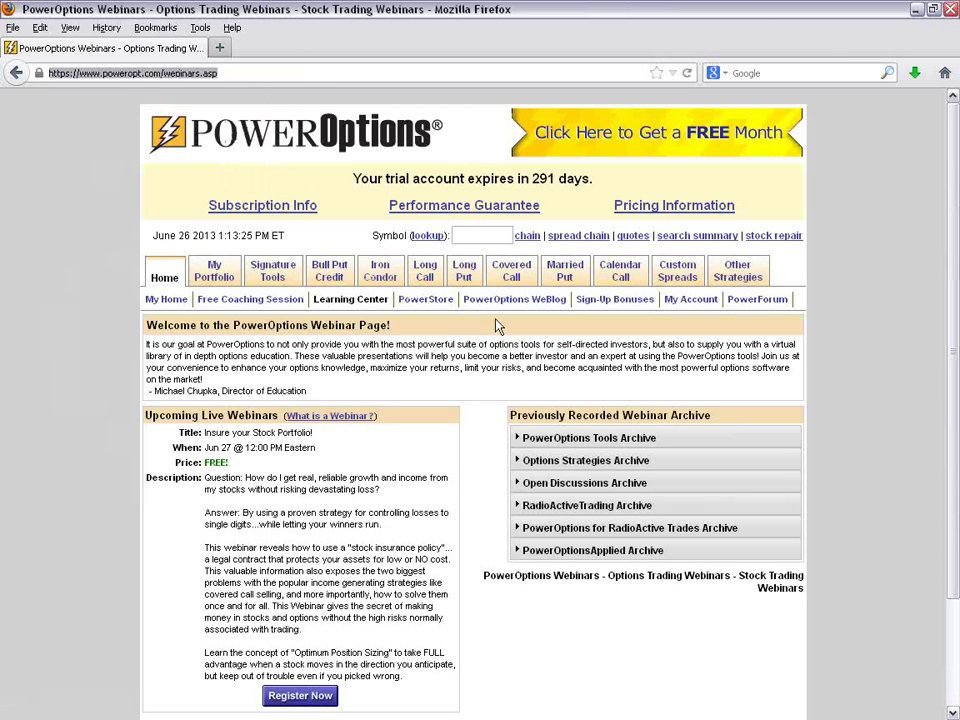
{"action": "key", "text": "alt+Tab"}
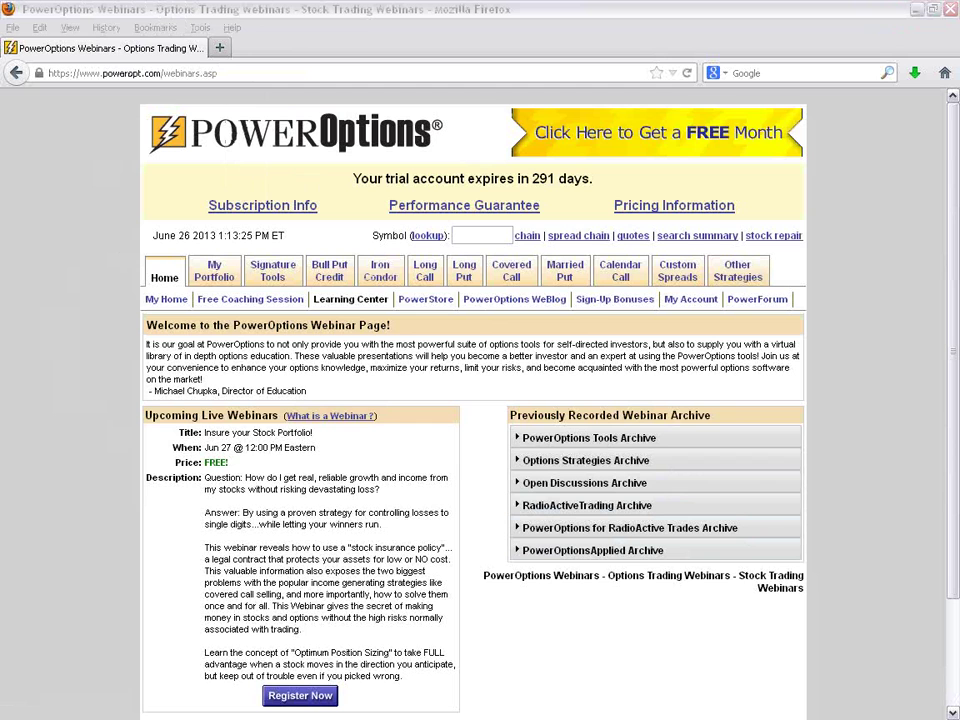
{"action": "left_click", "coordinate": [870, 364]}
Step: Expand the PowerOptions Tools Archive, highlight the Bull Put Focus and Introduction to the Portfolio Tools webinar titles, and collapse it
{"action": "scroll", "coordinate": [375, 330], "scroll_direction": "down", "scroll_amount": 2}
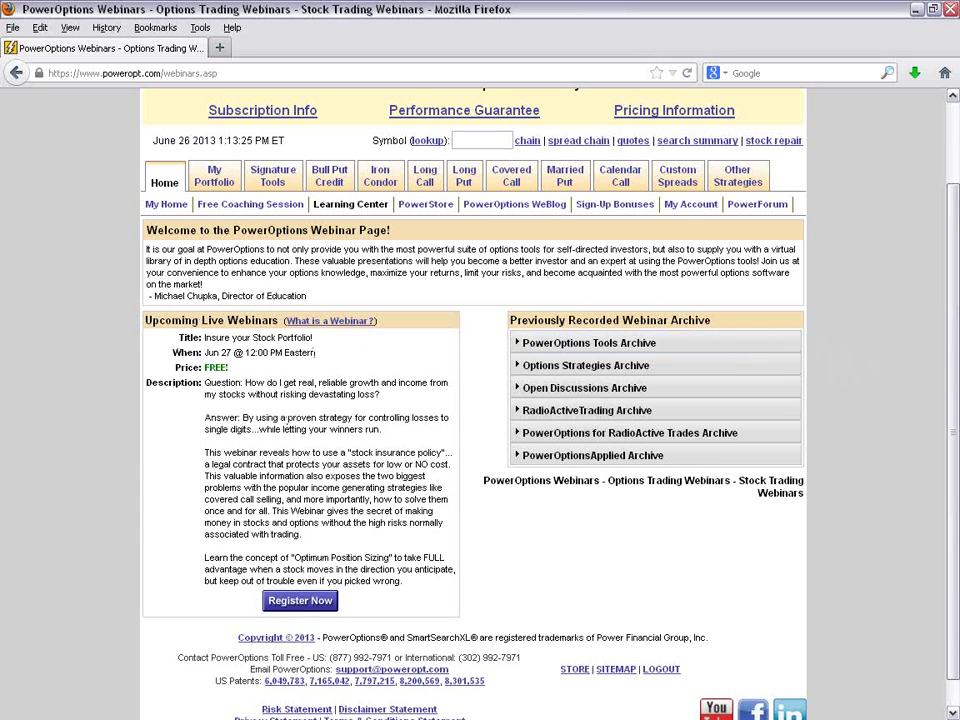
{"action": "left_click", "coordinate": [679, 345]}
{"action": "scroll", "coordinate": [870, 381], "scroll_direction": "down", "scroll_amount": 2}
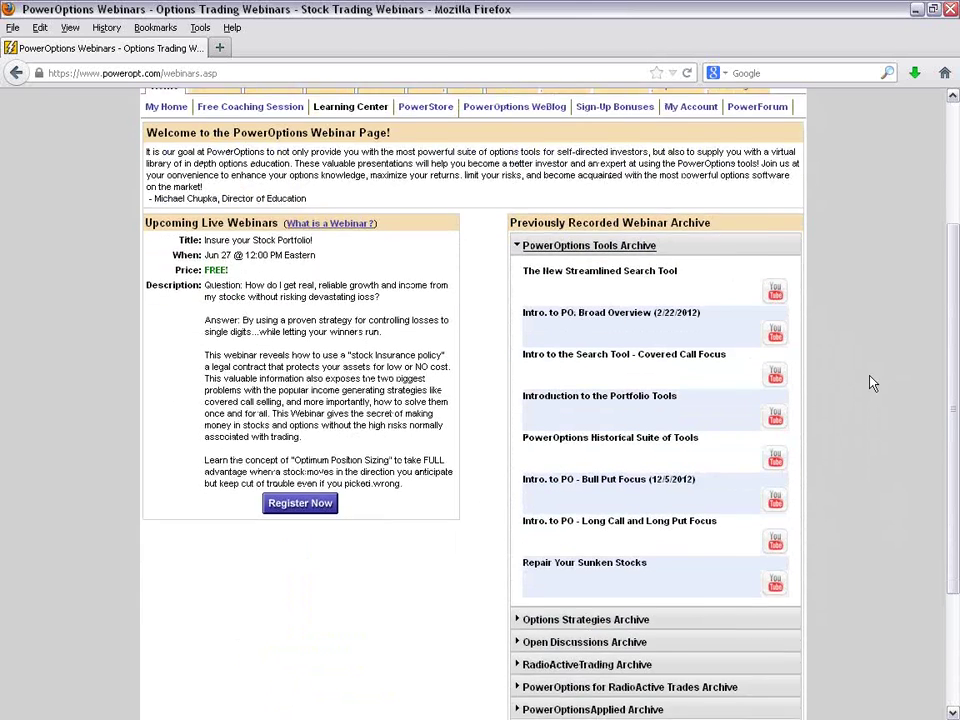
{"action": "scroll", "coordinate": [870, 383], "scroll_direction": "down", "scroll_amount": 2}
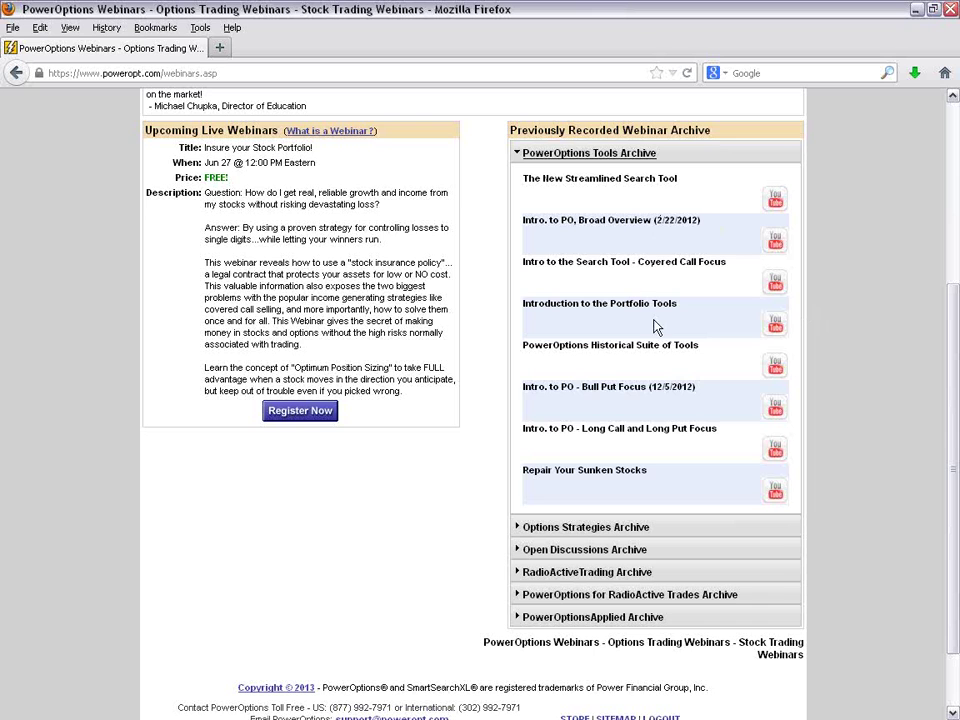
{"action": "left_click_drag", "start_coordinate": [520, 398], "coordinate": [701, 398]}
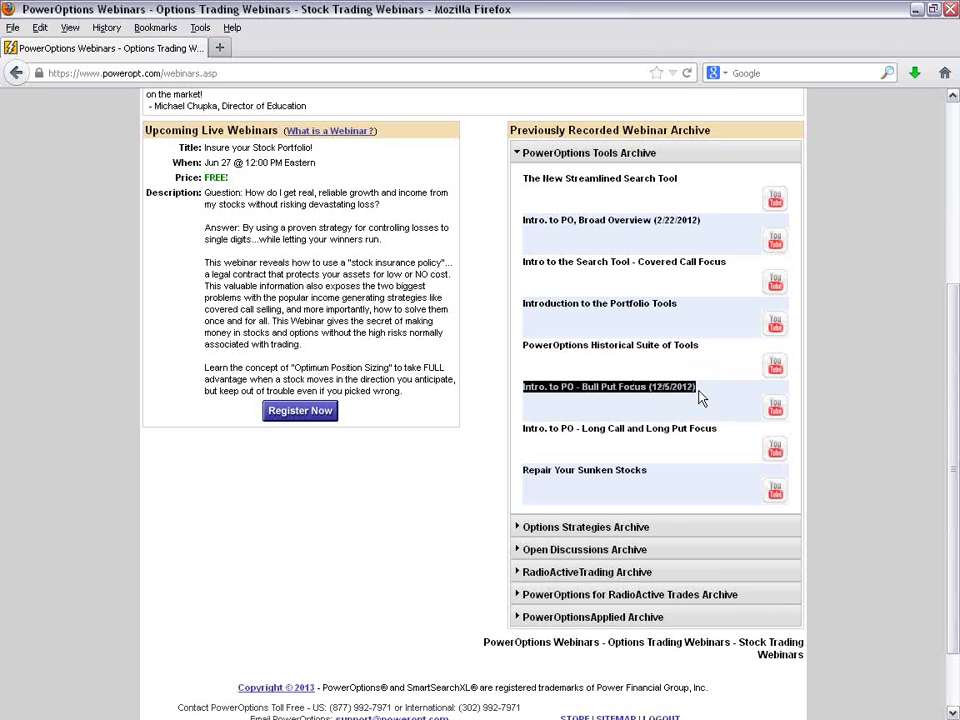
{"action": "left_click", "coordinate": [692, 391]}
{"action": "left_click_drag", "start_coordinate": [521, 389], "coordinate": [703, 398]}
{"action": "left_click", "coordinate": [649, 394]}
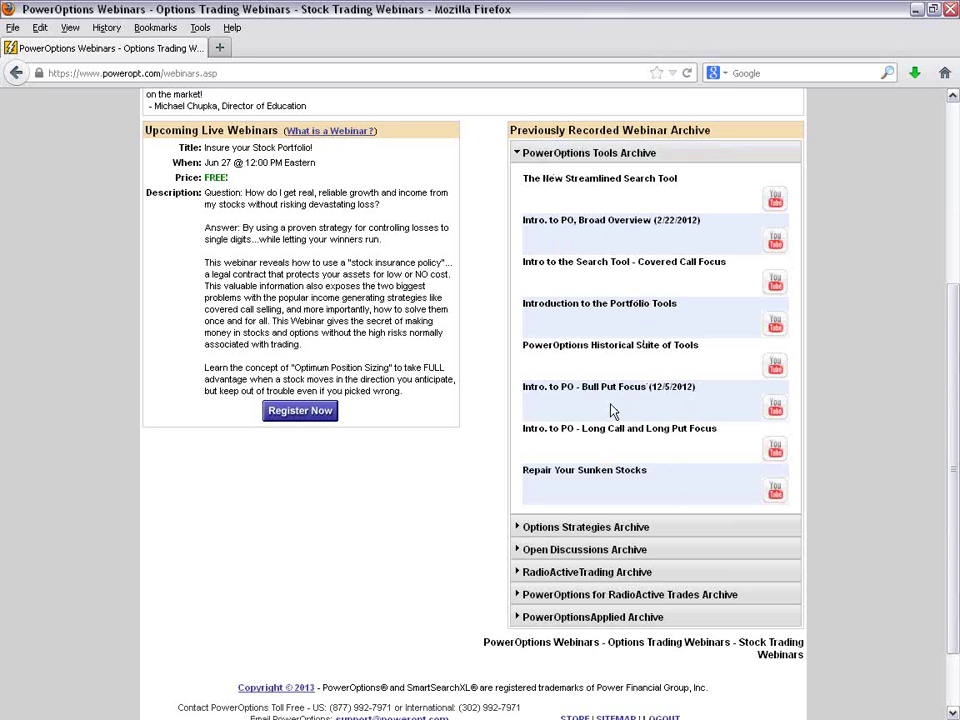
{"action": "left_click_drag", "start_coordinate": [510, 305], "coordinate": [697, 308]}
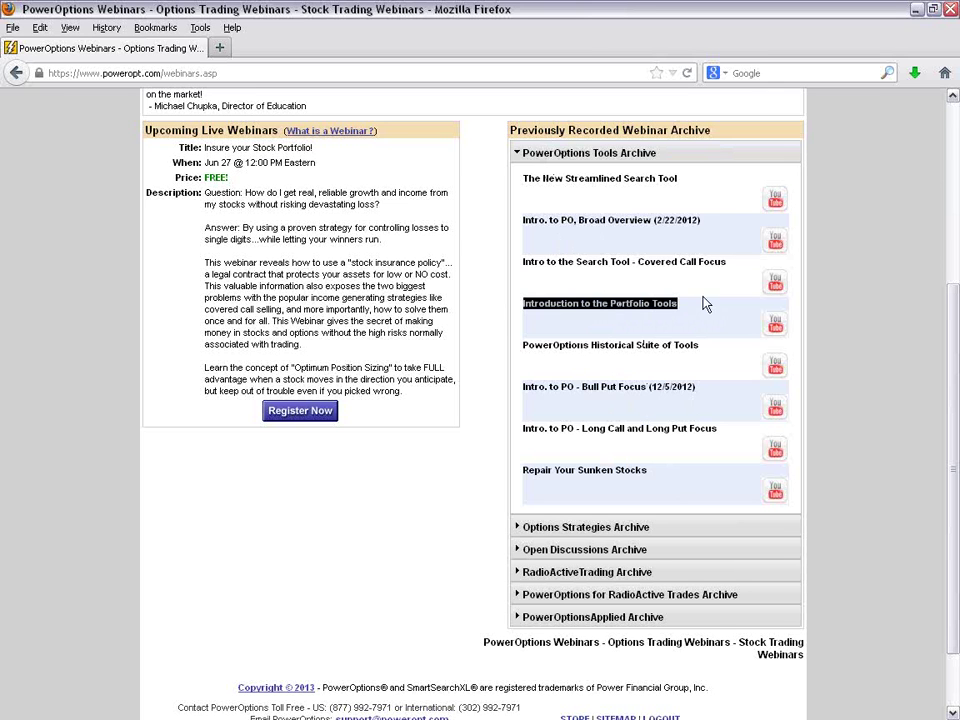
{"action": "left_click", "coordinate": [695, 162]}
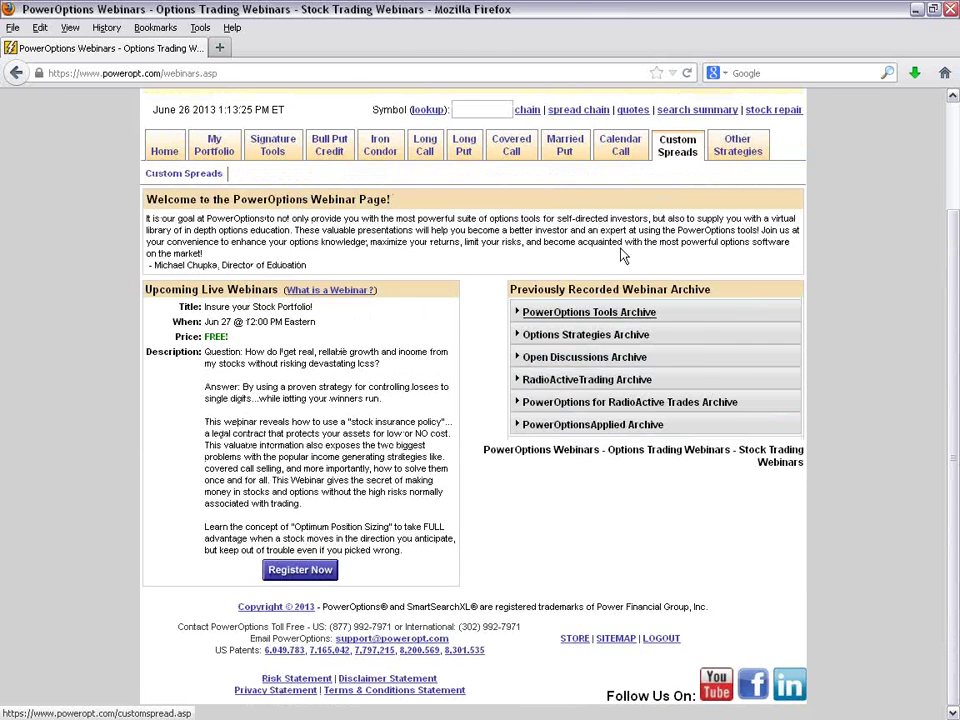
Step: Expand the Options Strategies Archive to review its webinars, briefly checking the PowerOptions Tools Archive list again
{"action": "left_click", "coordinate": [698, 342]}
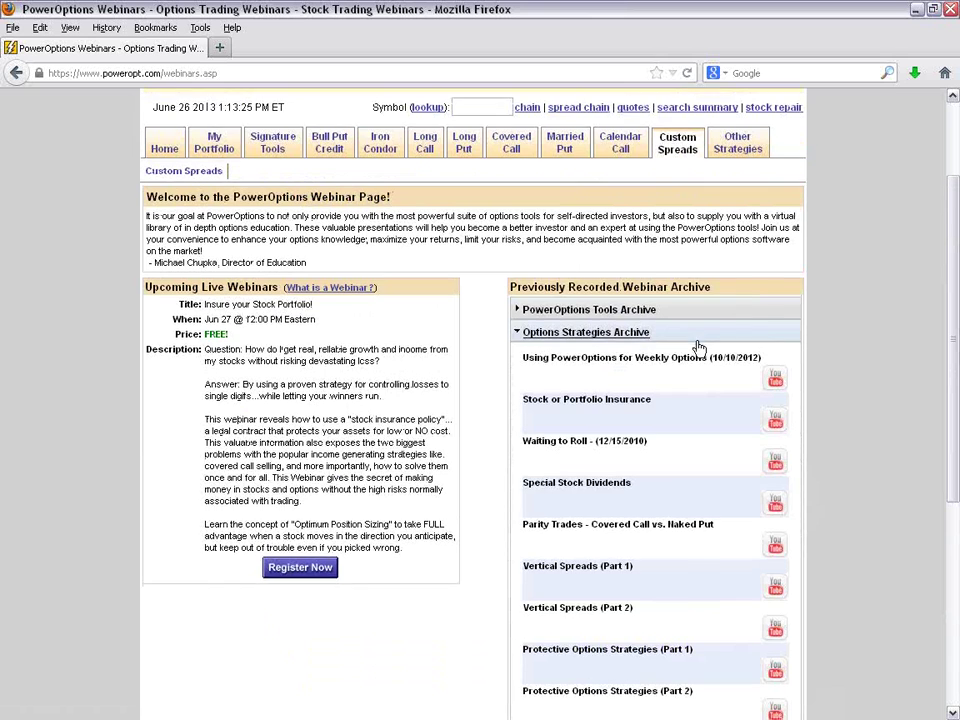
{"action": "scroll", "coordinate": [688, 349], "scroll_direction": "down", "scroll_amount": 2}
{"action": "scroll", "coordinate": [688, 350], "scroll_direction": "down", "scroll_amount": 2}
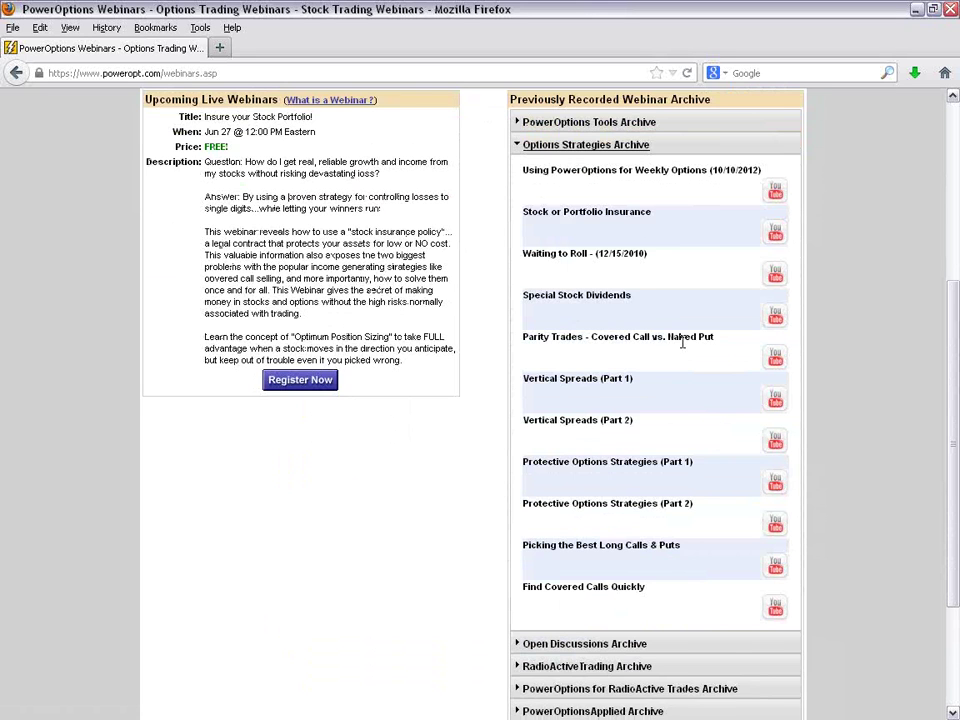
{"action": "scroll", "coordinate": [683, 343], "scroll_direction": "down", "scroll_amount": 2}
{"action": "scroll", "coordinate": [686, 347], "scroll_direction": "up", "scroll_amount": 2}
{"action": "left_click", "coordinate": [669, 128]}
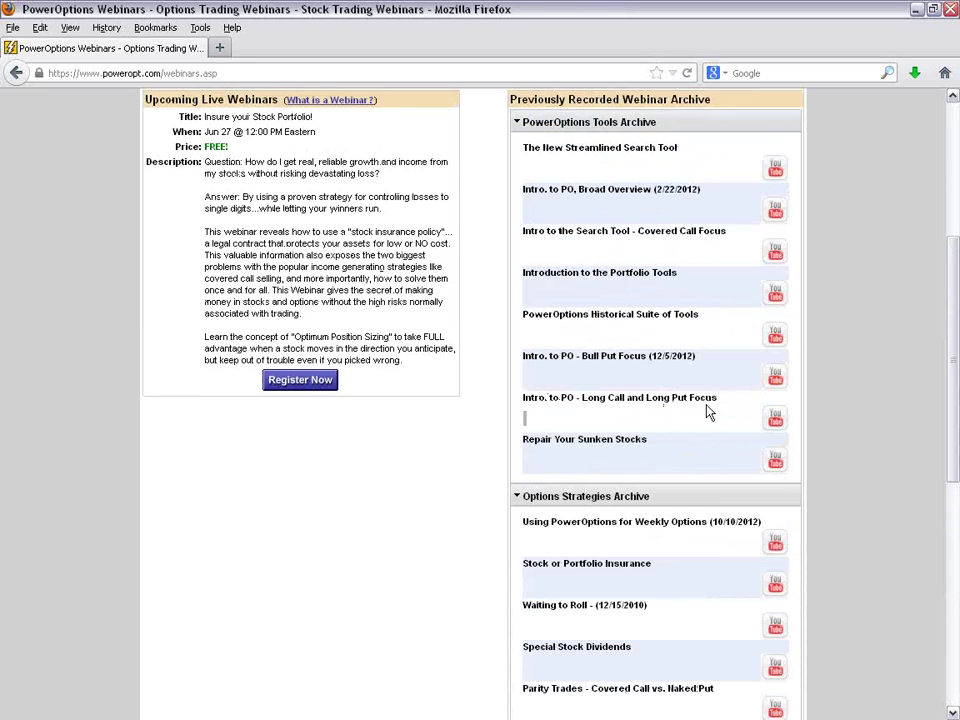
{"action": "left_click", "coordinate": [692, 136]}
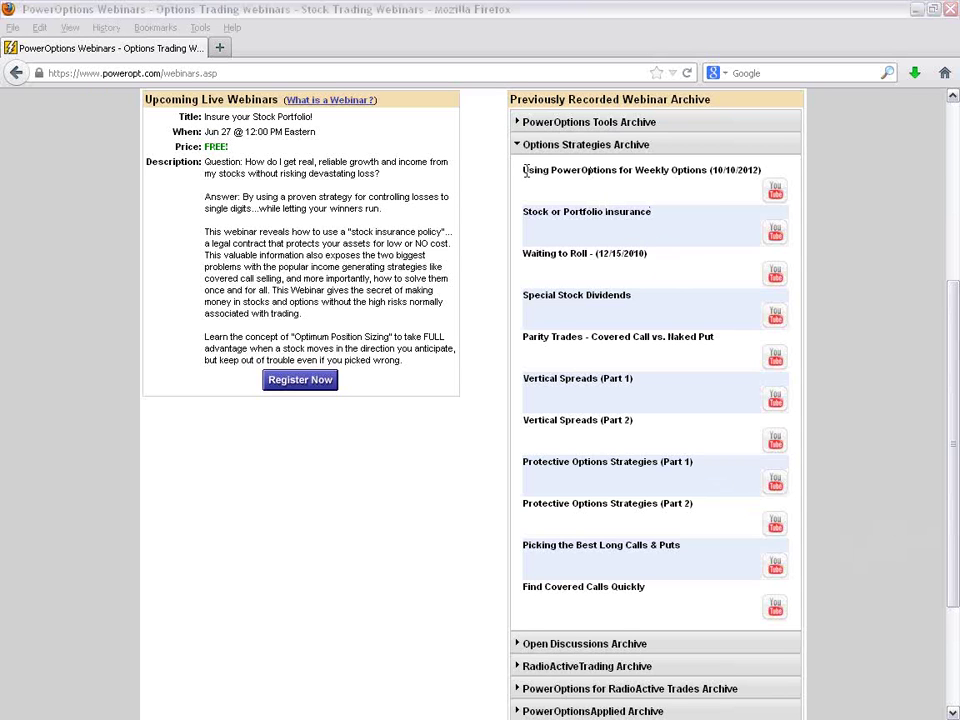
Step: Highlight the webinar titles on weekly options and Picking the Best Long Calls & Puts in the Options Strategies Archive
{"action": "left_click_drag", "start_coordinate": [523, 170], "coordinate": [735, 170]}
{"action": "left_click", "coordinate": [667, 265]}
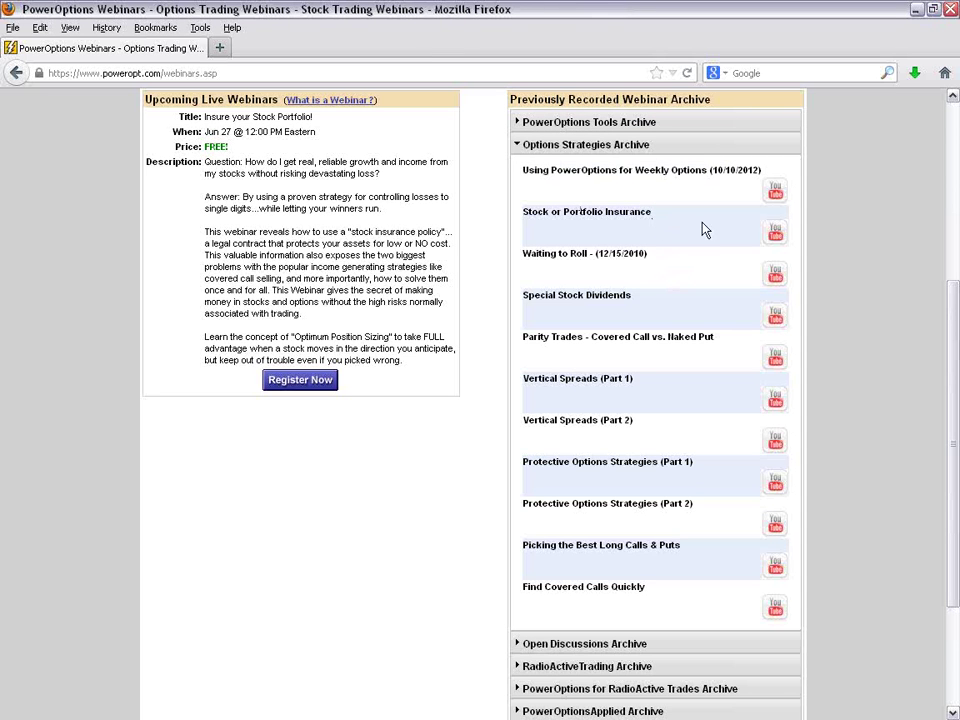
{"action": "scroll", "coordinate": [703, 270], "scroll_direction": "down", "scroll_amount": 2}
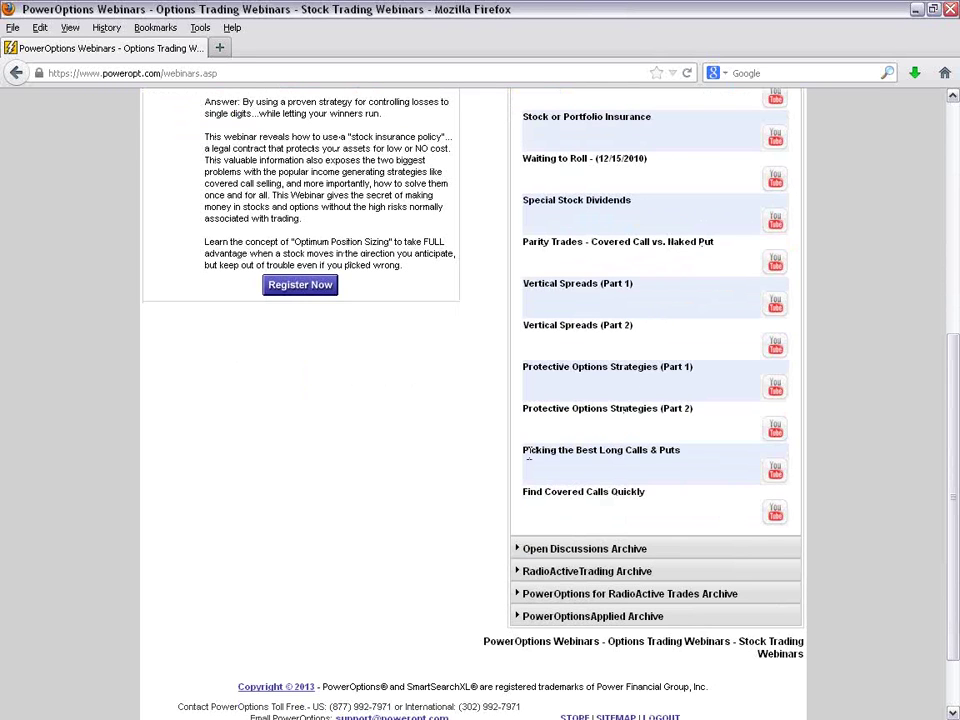
{"action": "left_click_drag", "start_coordinate": [523, 457], "coordinate": [714, 465]}
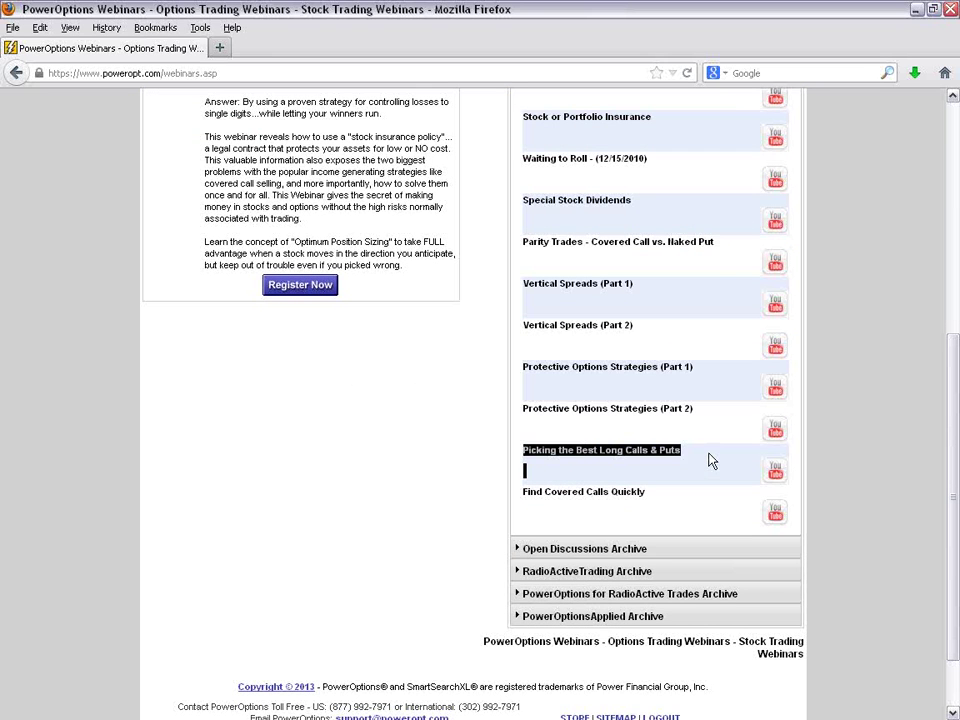
Step: Highlight the Picking the Best Long Calls & Puts title again, and briefly expand and collapse the RadioActiveTrading Archive
{"action": "left_click", "coordinate": [709, 459]}
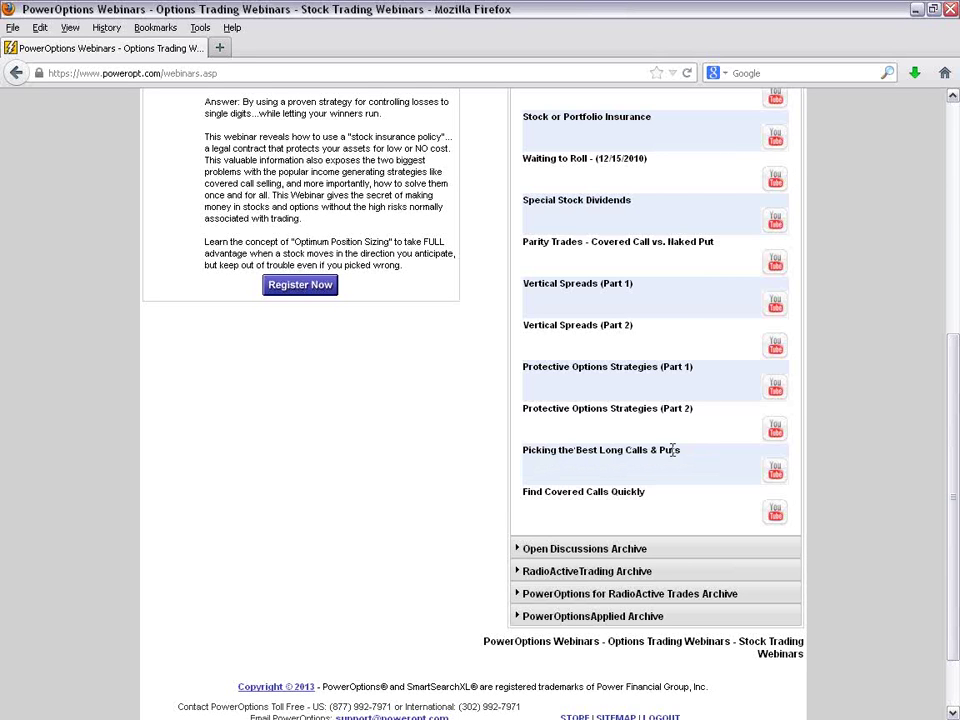
{"action": "left_click_drag", "start_coordinate": [683, 452], "coordinate": [523, 449]}
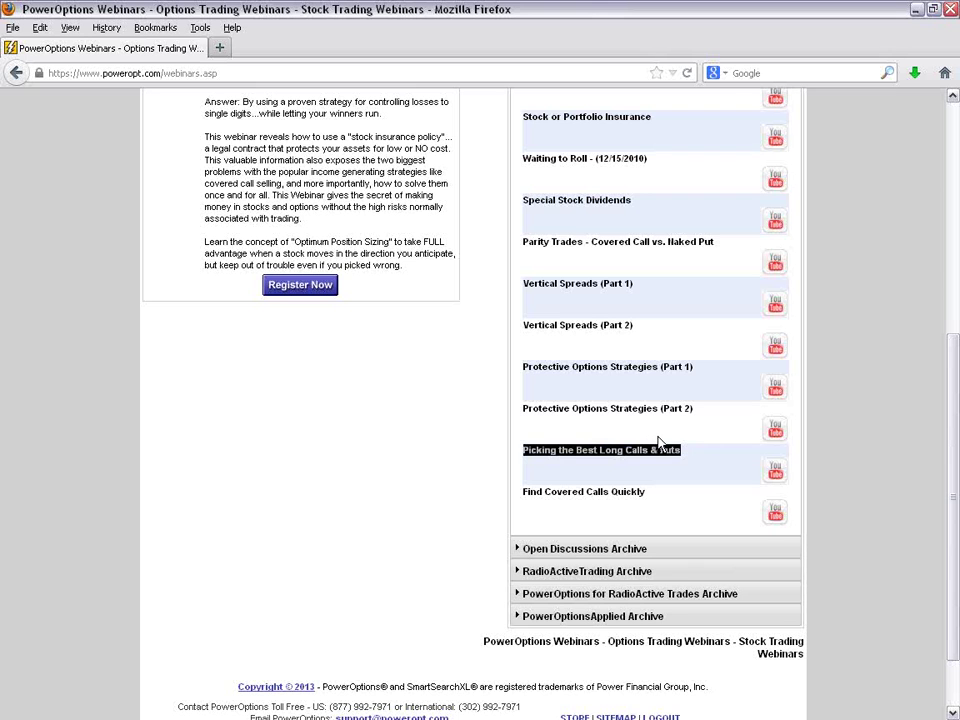
{"action": "scroll", "coordinate": [663, 441], "scroll_direction": "down", "scroll_amount": 2}
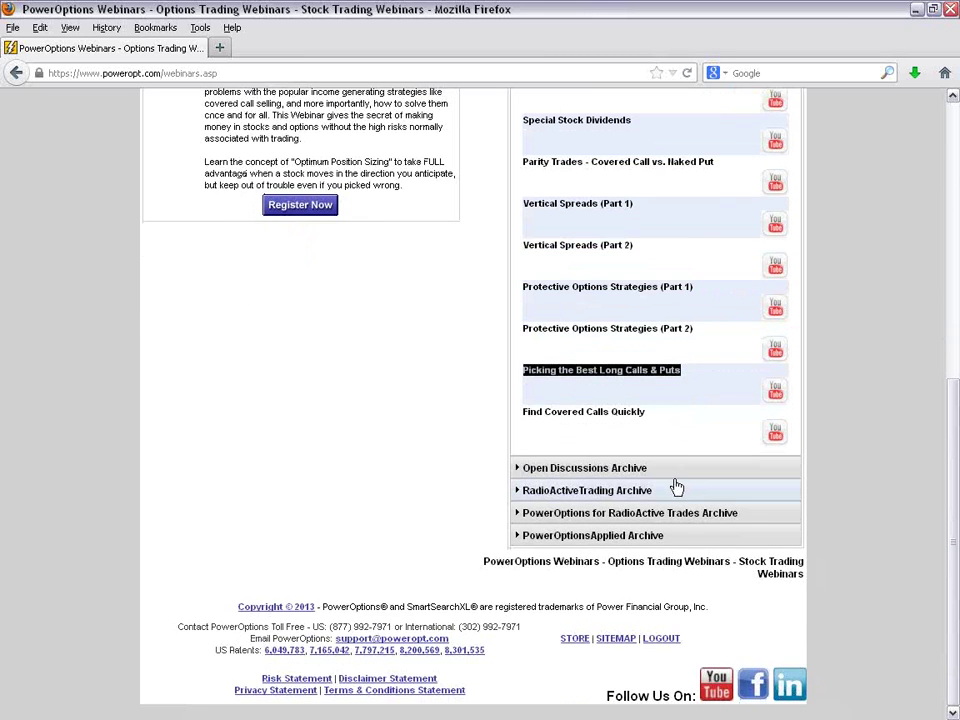
{"action": "left_click", "coordinate": [675, 490]}
{"action": "left_click", "coordinate": [651, 490]}
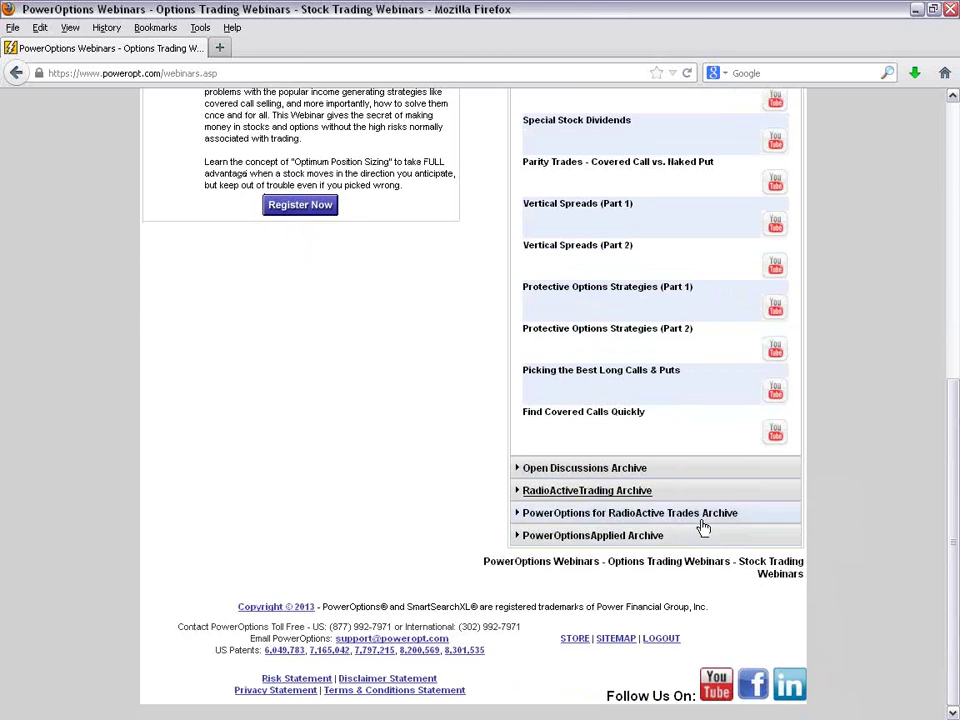
Step: Expand the PowerOptions for RadioActive Trades Archive and highlight its PowerOptions for RadioActive Trading webinar title
{"action": "left_click", "coordinate": [790, 512]}
{"action": "scroll", "coordinate": [795, 505], "scroll_direction": "down", "scroll_amount": 5}
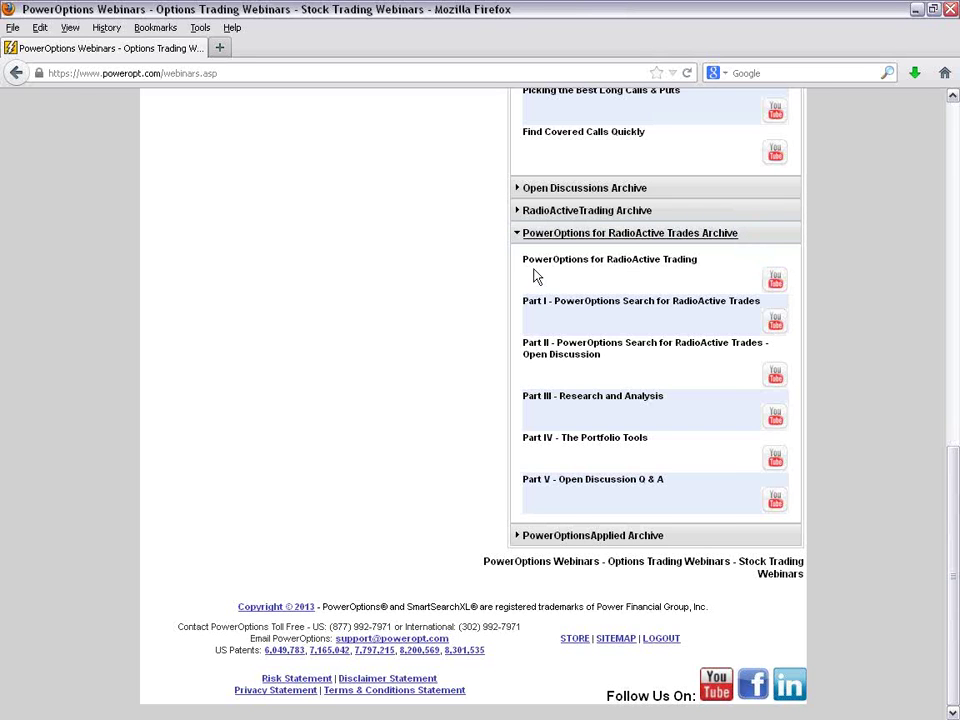
{"action": "left_click_drag", "start_coordinate": [522, 262], "coordinate": [705, 270]}
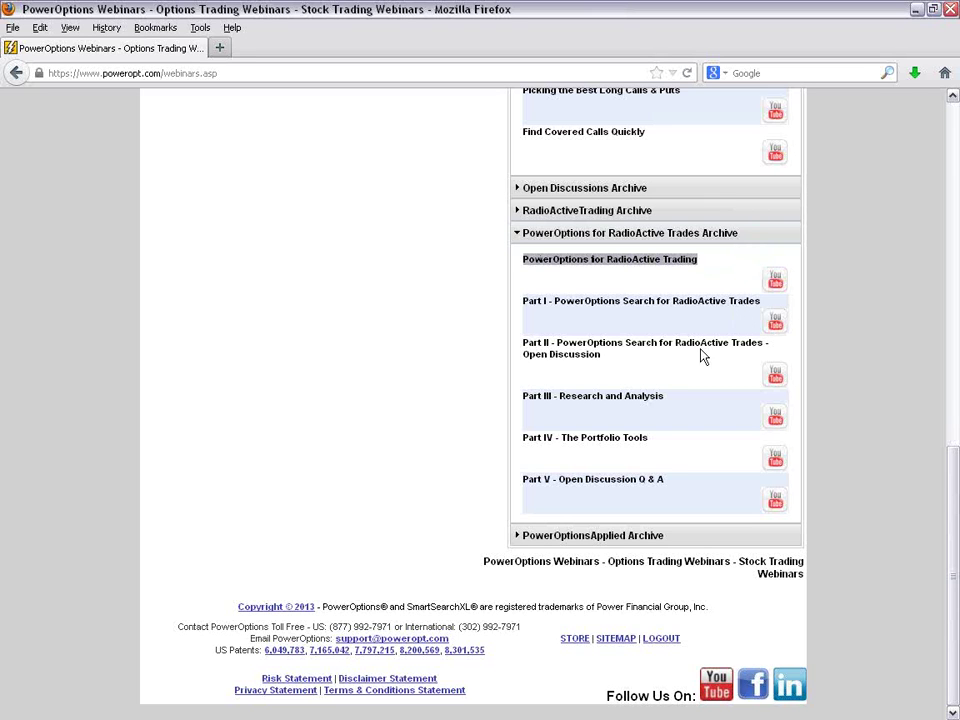
{"action": "left_click", "coordinate": [514, 371]}
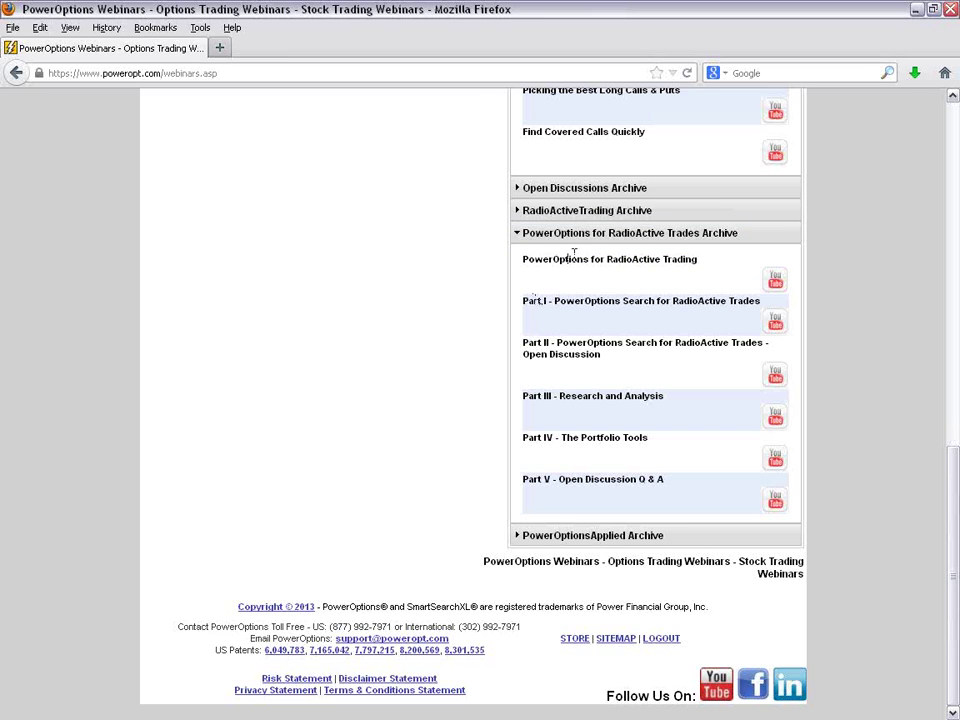
{"action": "left_click_drag", "start_coordinate": [523, 259], "coordinate": [716, 265]}
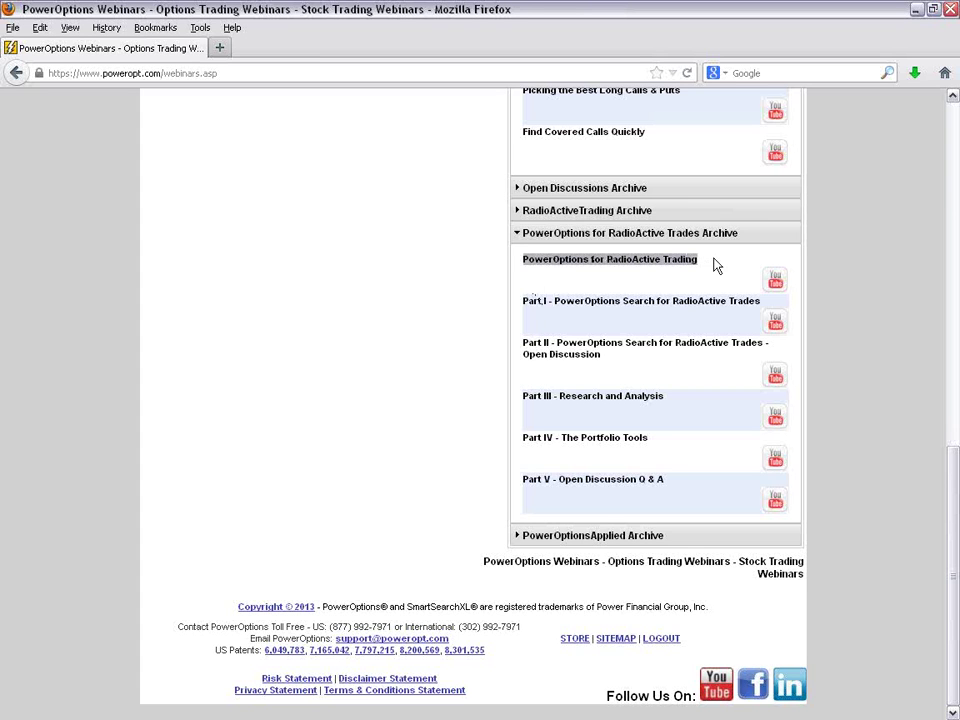
Step: Highlight the Part I search, Part III Research and Analysis, and Part IV Portfolio Tools titles in turn
{"action": "left_click_drag", "start_coordinate": [549, 301], "coordinate": [761, 313]}
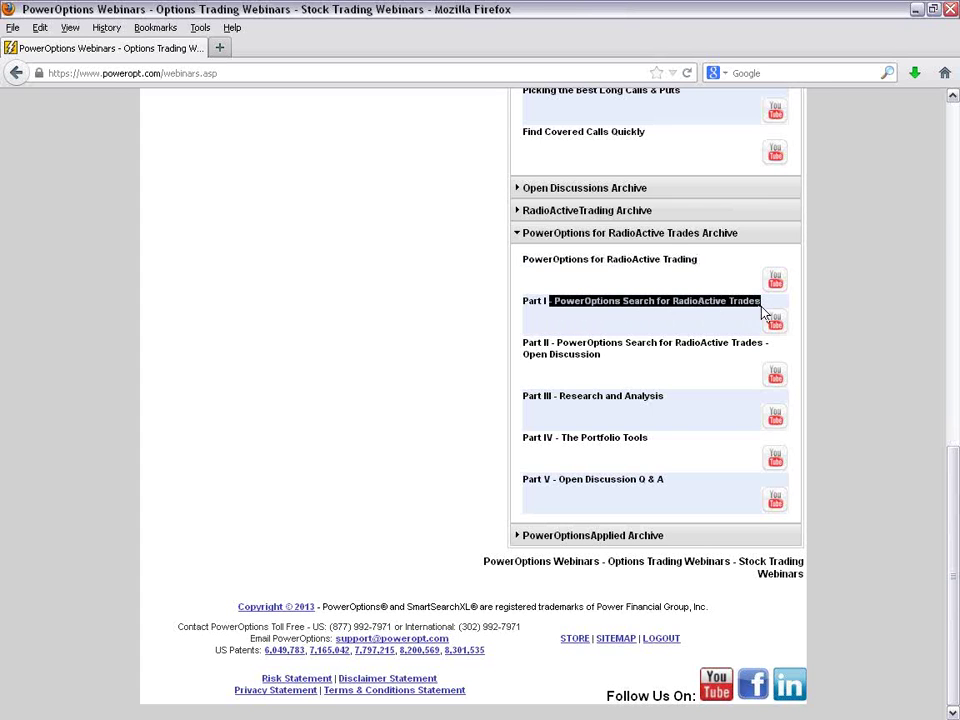
{"action": "left_click", "coordinate": [703, 395]}
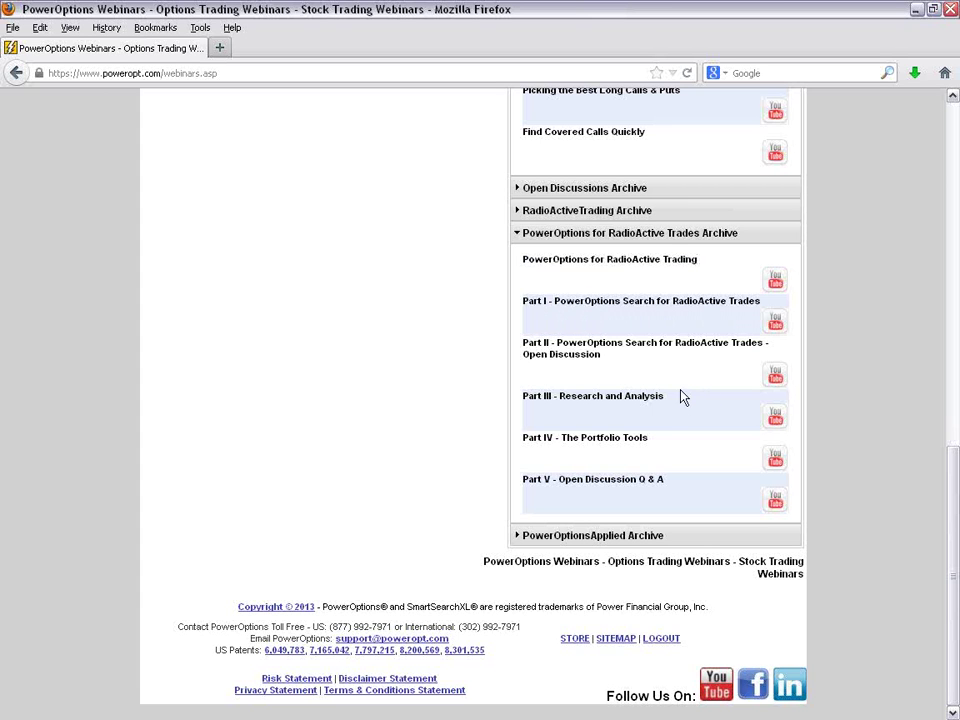
{"action": "left_click_drag", "start_coordinate": [556, 393], "coordinate": [660, 392]}
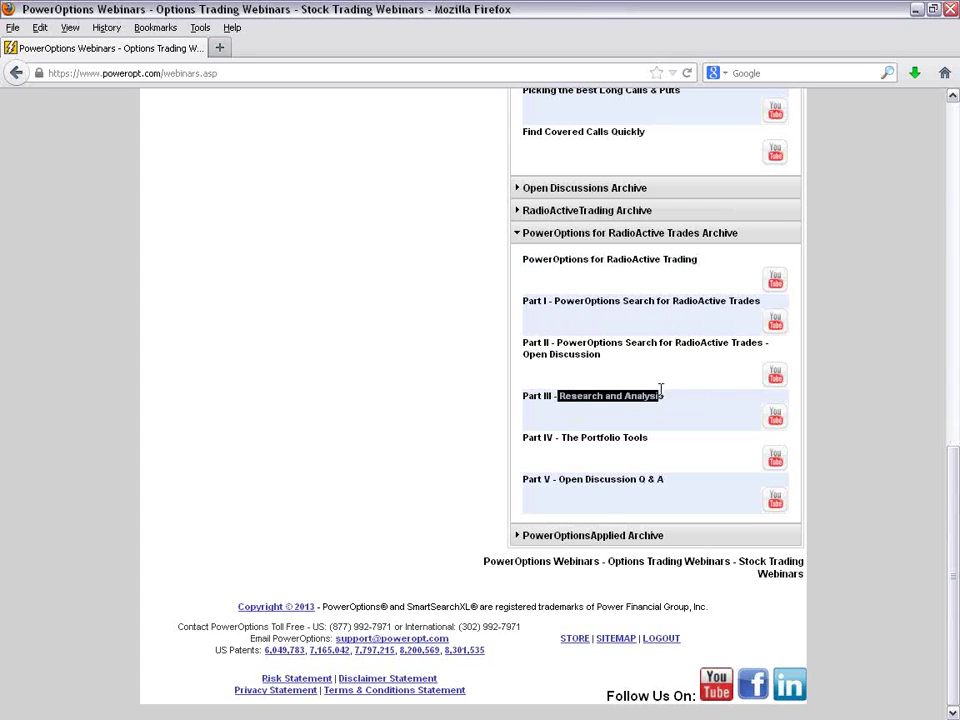
{"action": "left_click", "coordinate": [701, 399]}
{"action": "left_click_drag", "start_coordinate": [556, 437], "coordinate": [765, 424]}
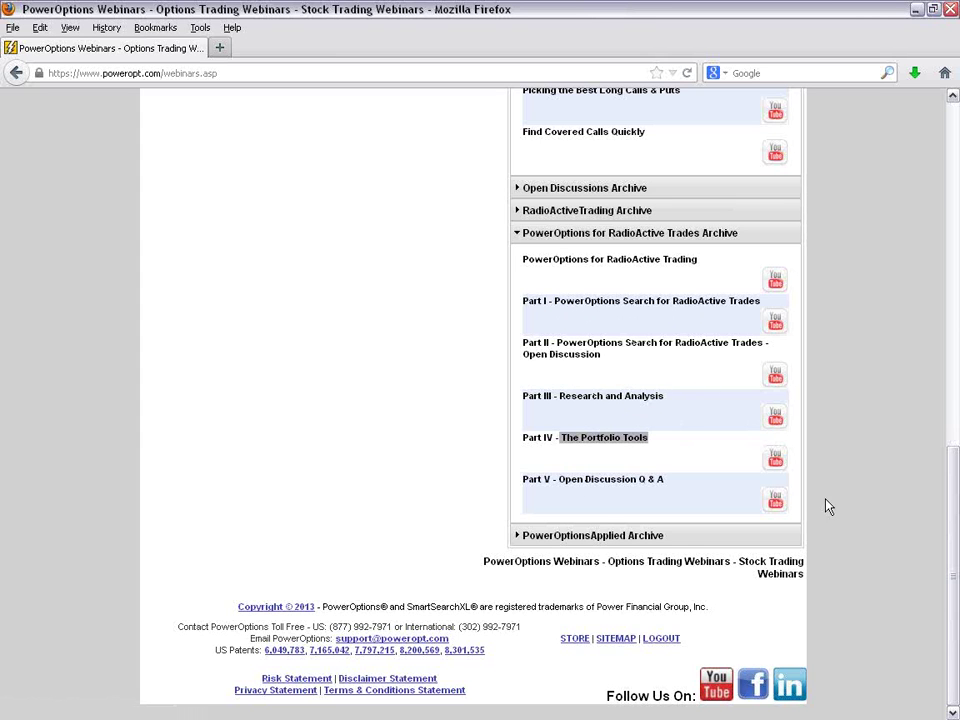
Step: Collapse the PowerOptions for RadioActive Trades Archive and the Options Strategies Archive
{"action": "left_click", "coordinate": [748, 234]}
{"action": "scroll", "coordinate": [815, 380], "scroll_direction": "up", "scroll_amount": 4}
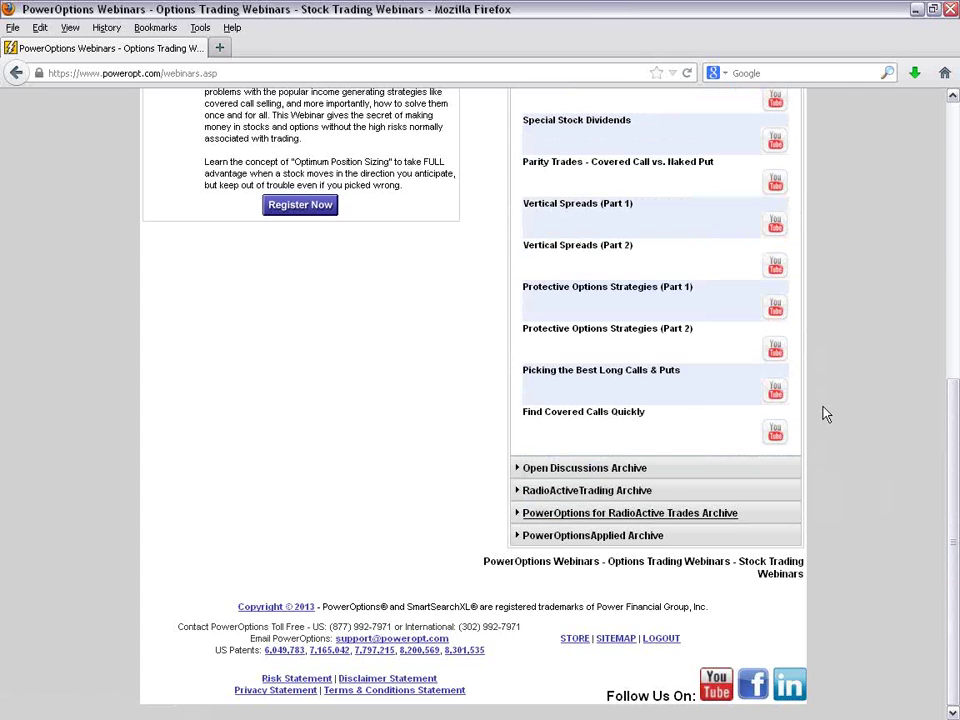
{"action": "left_click", "coordinate": [740, 165]}
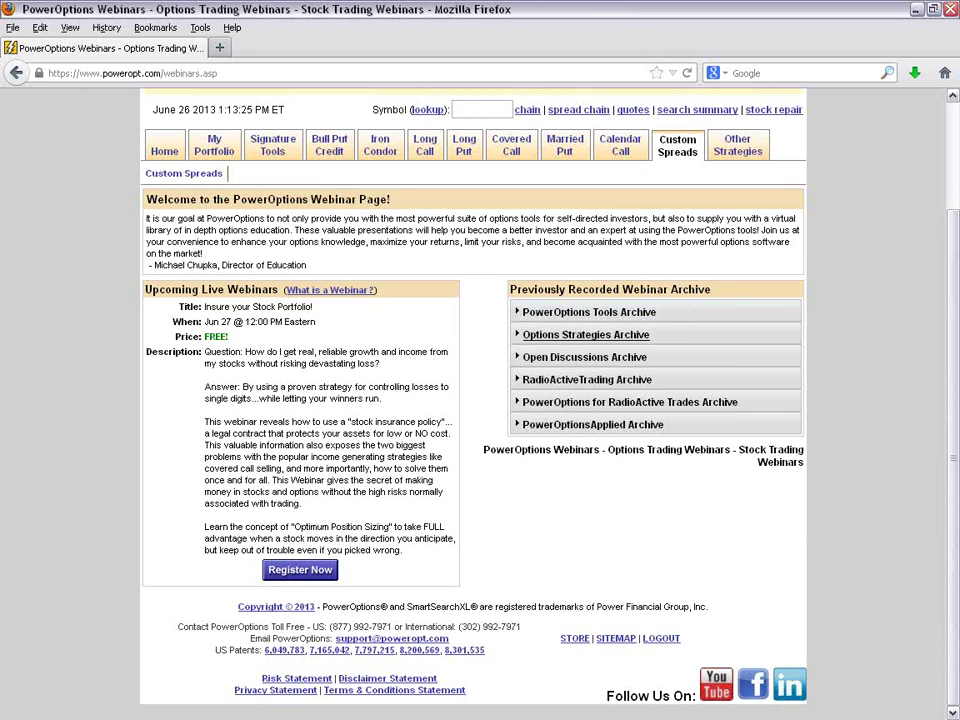
Step: Expand the PowerOptions Tools Archive, highlight the Long Call and Long Put Focus and Broad Overview webinar titles, and collapse it
{"action": "left_click", "coordinate": [665, 314]}
{"action": "scroll", "coordinate": [730, 431], "scroll_direction": "down", "scroll_amount": 2}
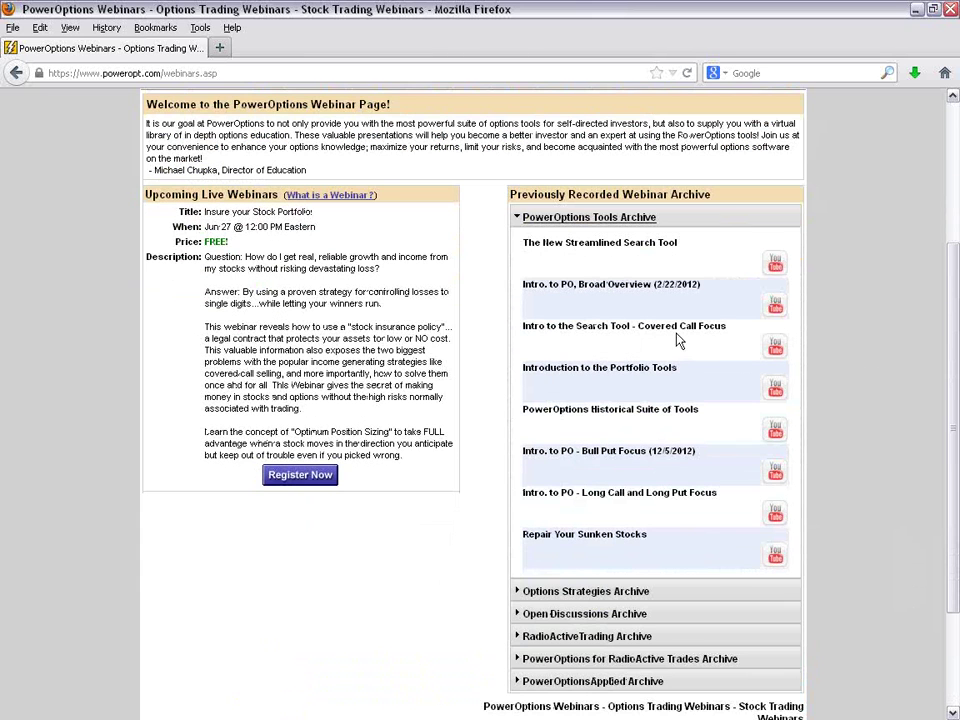
{"action": "left_click_drag", "start_coordinate": [716, 494], "coordinate": [588, 494]}
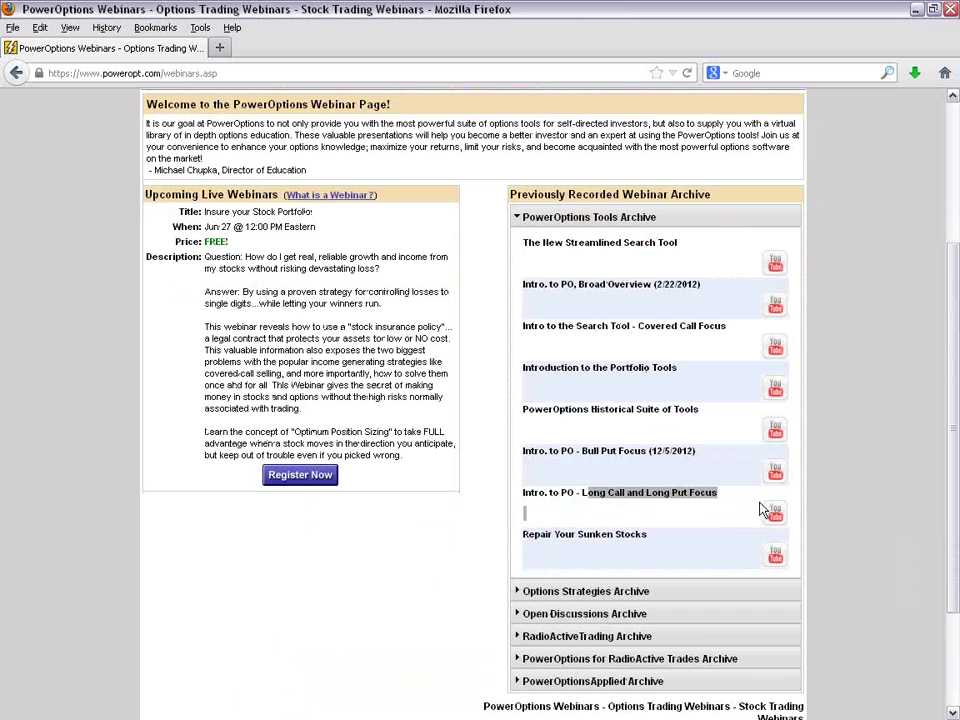
{"action": "left_click", "coordinate": [688, 237]}
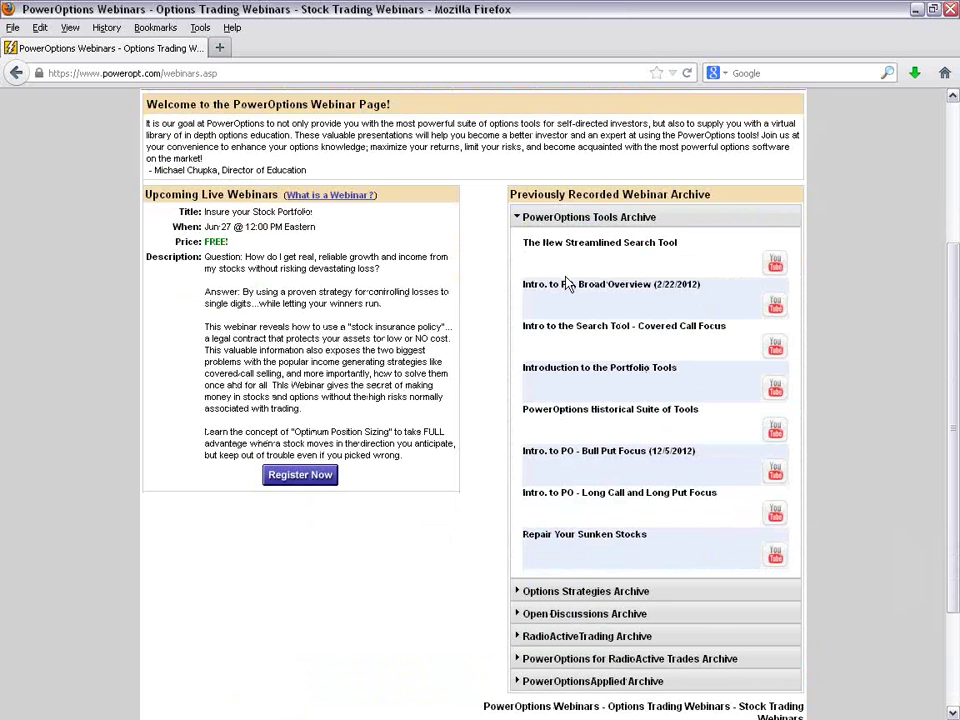
{"action": "left_click_drag", "start_coordinate": [553, 284], "coordinate": [683, 285]}
{"action": "left_click", "coordinate": [683, 285]}
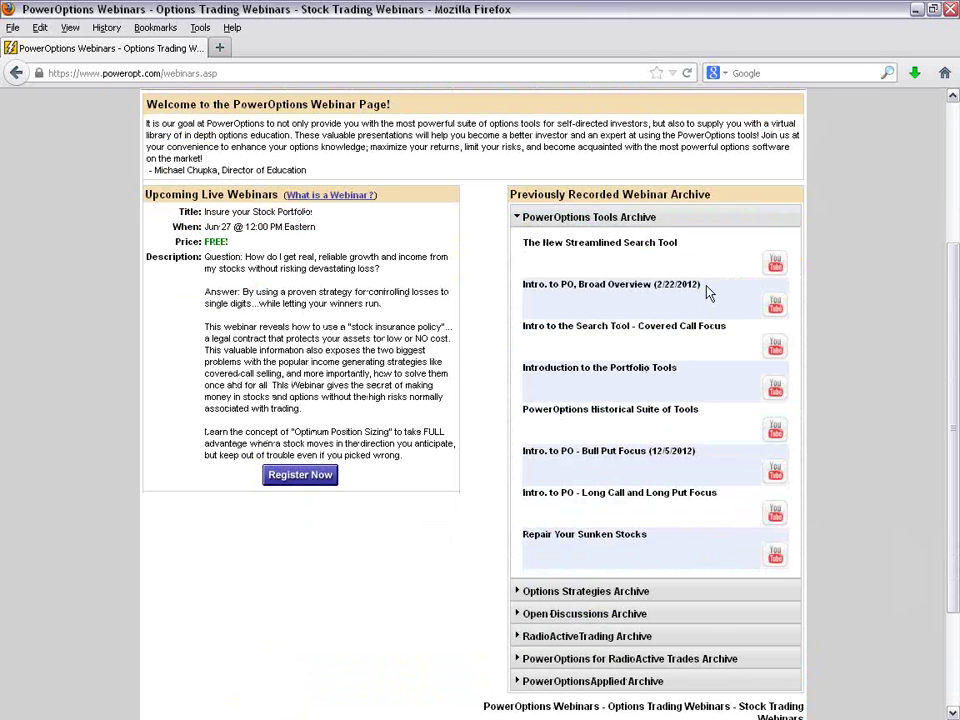
{"action": "left_click", "coordinate": [707, 221]}
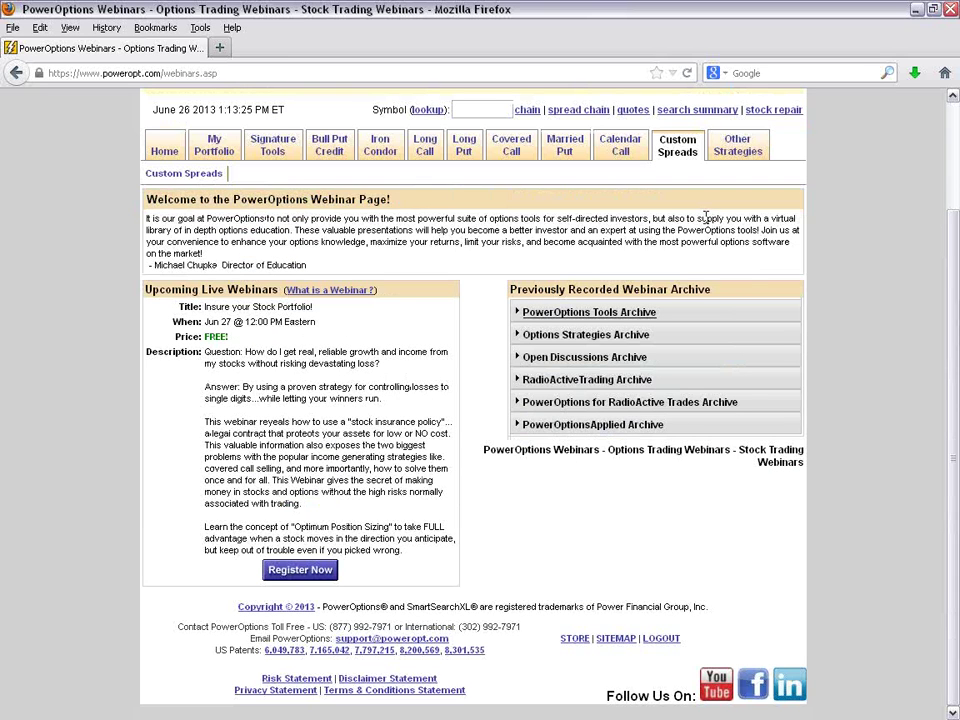